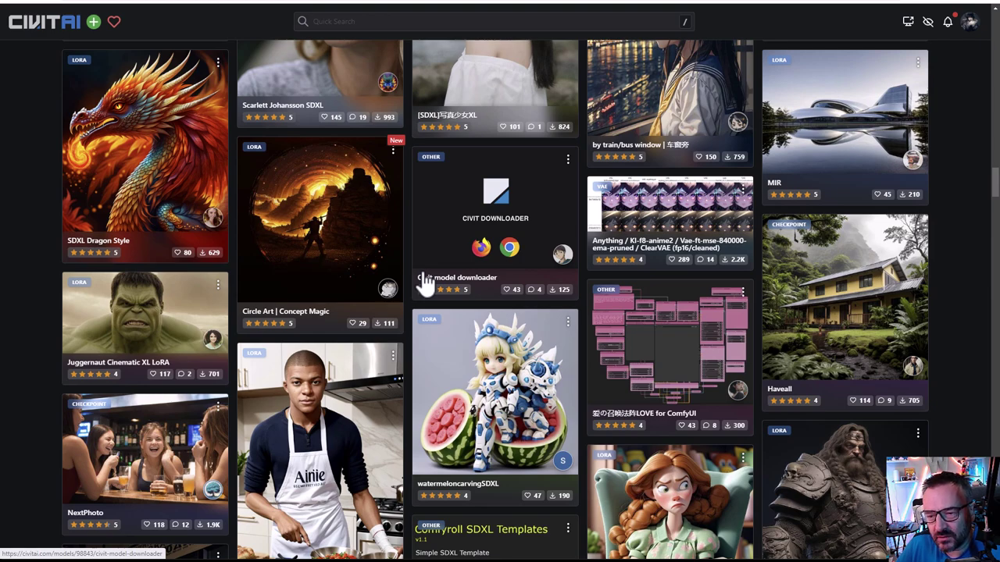
Look through the LoRA and checkpoint model cards in the Civitai gallery.
scroll(426, 285, down, 4)
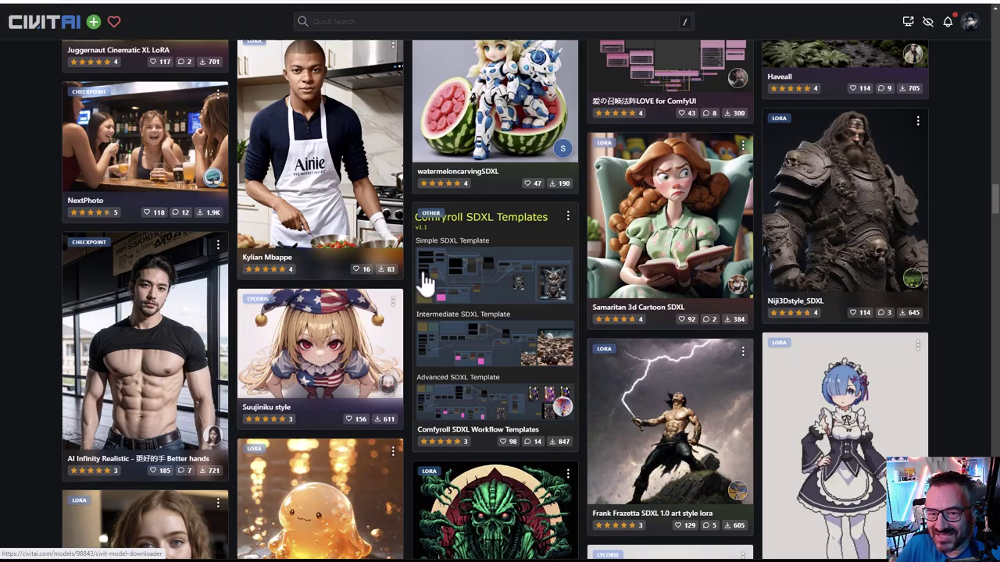
scroll(426, 285, down, 1)
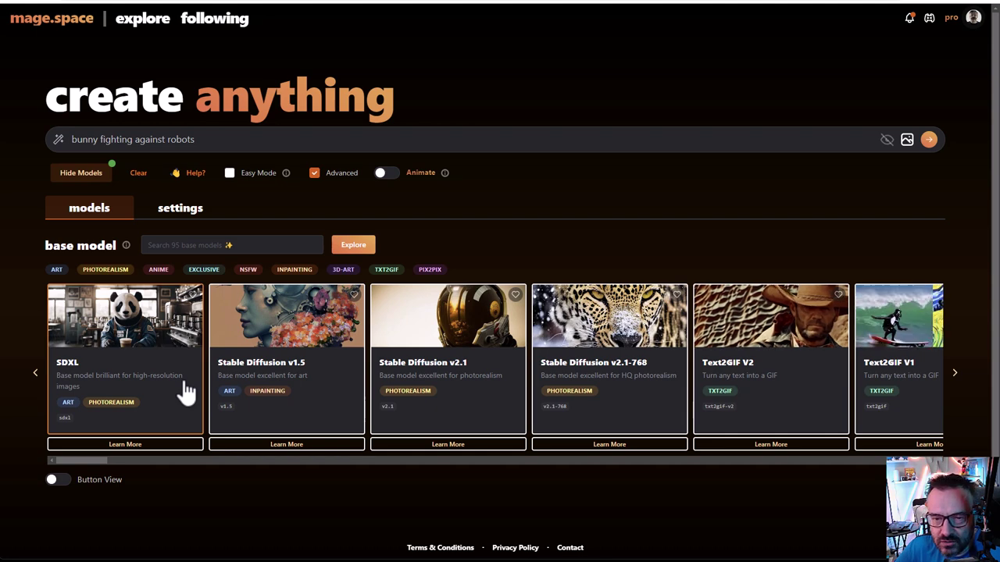
Switch to mage.space and look through the available base models, from SDXL and Stable Diffusion v1.5 onward.
click(966, 399)
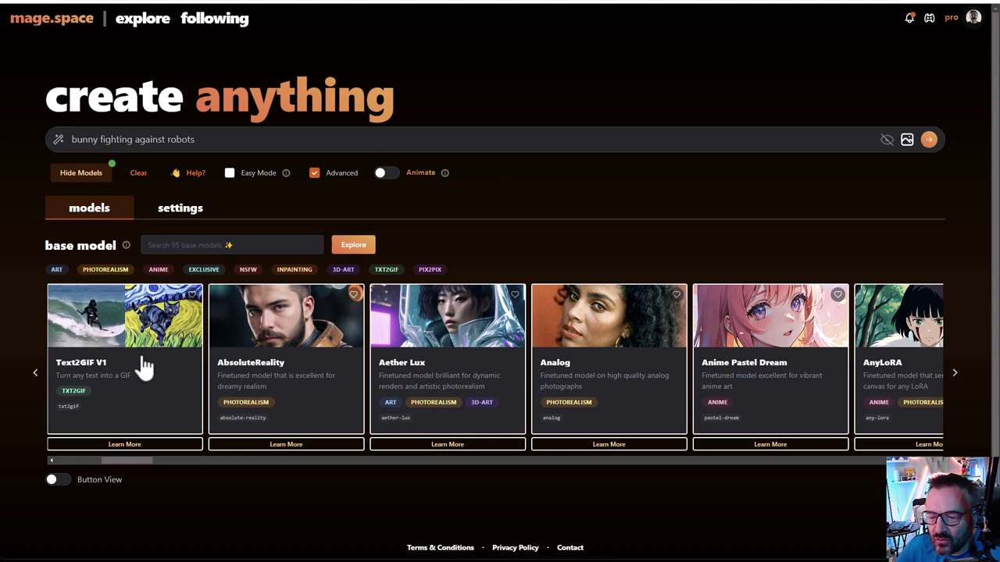
click(44, 384)
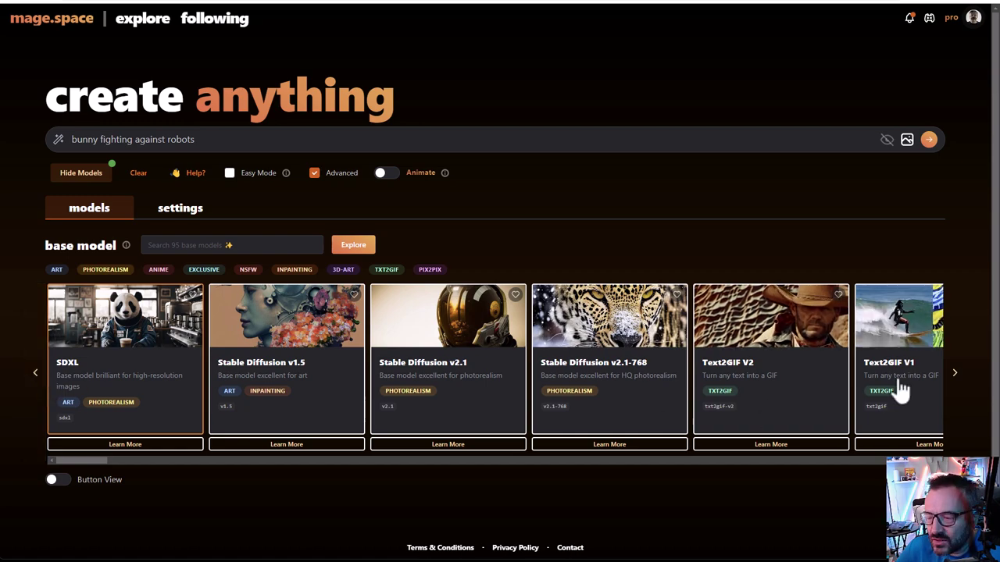
click(954, 376)
click(954, 376)
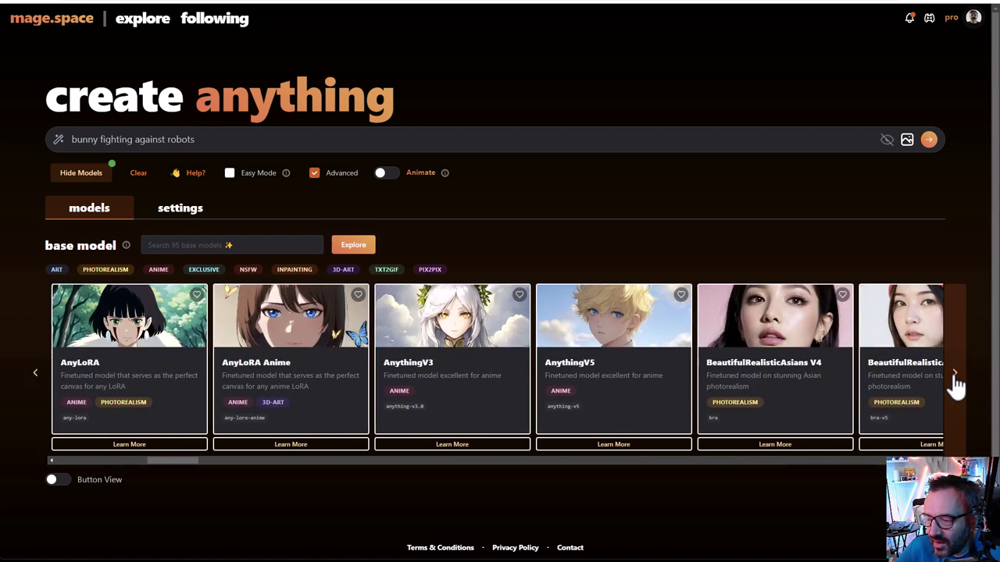
click(954, 376)
click(954, 376)
click(954, 375)
click(953, 376)
click(953, 375)
click(953, 376)
click(955, 383)
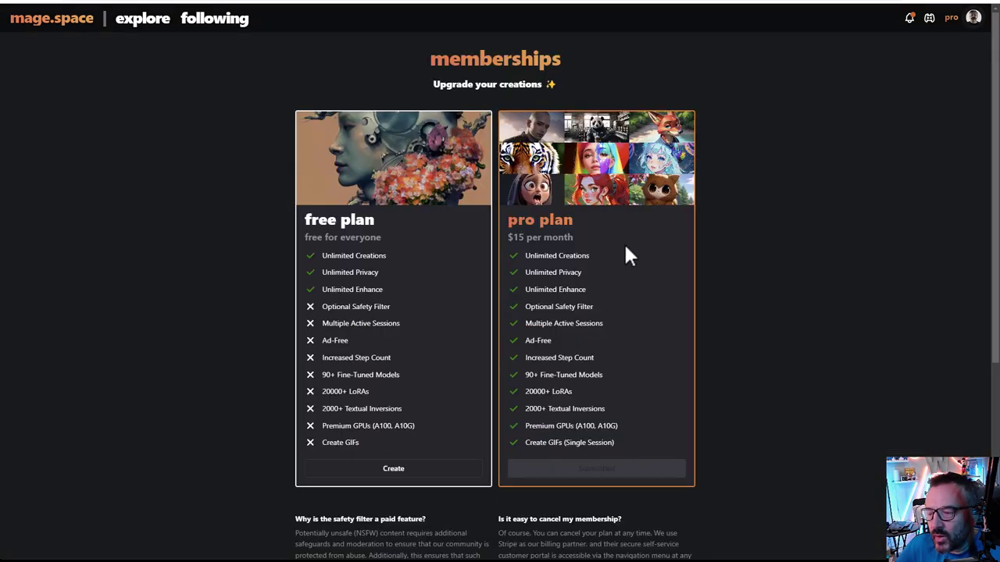
On the mage.space memberships page, highlight the pro plan's name and its monthly price.
drag(605, 223, 504, 222)
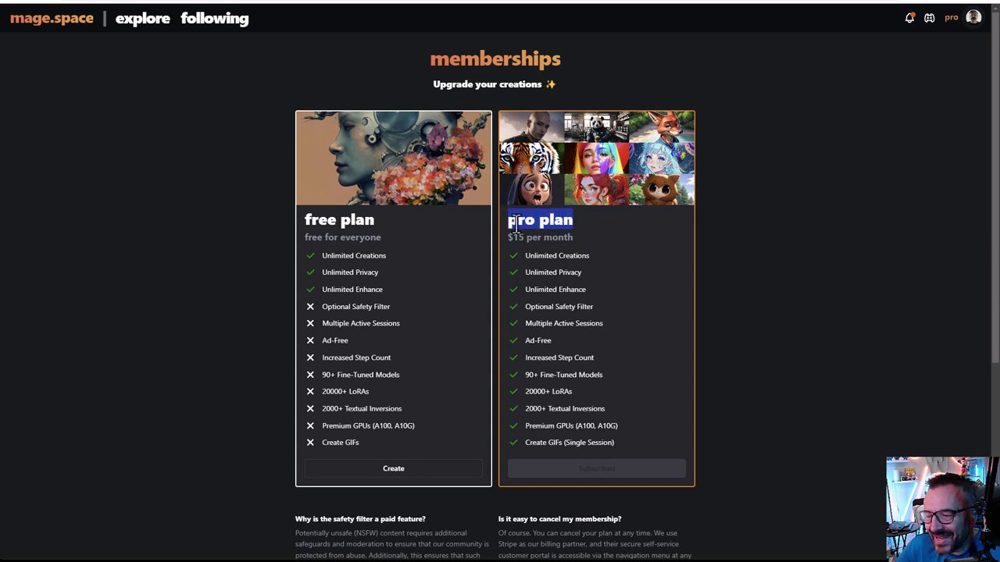
drag(578, 238, 506, 238)
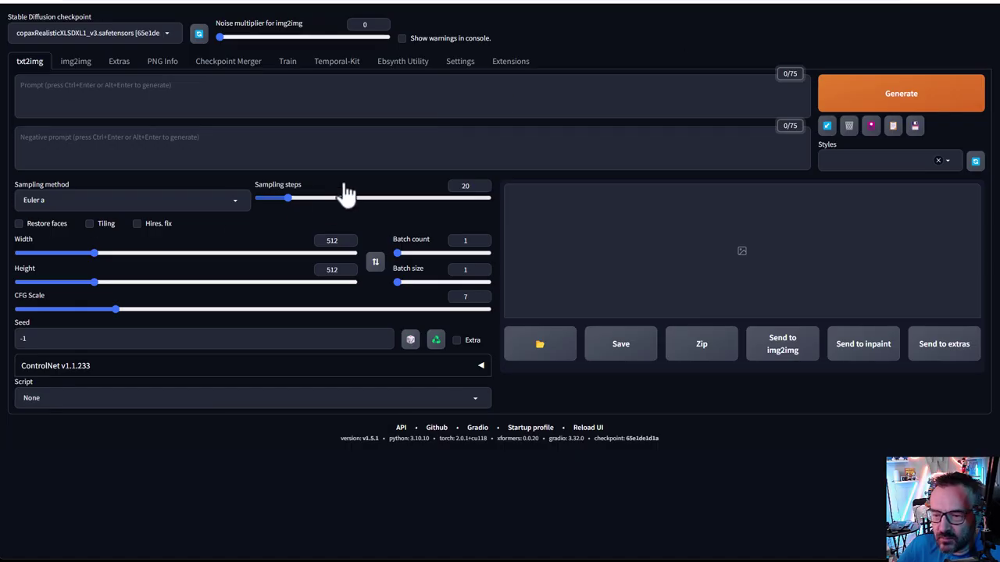
Switch to the Stable Diffusion web UI and look over the list of installed checkpoints, leaving the selection as is.
click(167, 35)
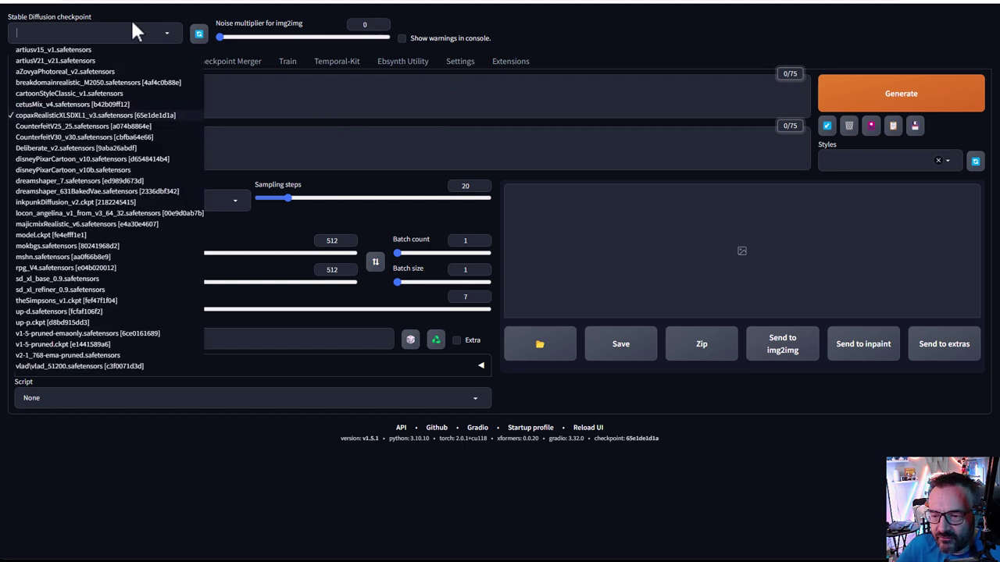
click(614, 37)
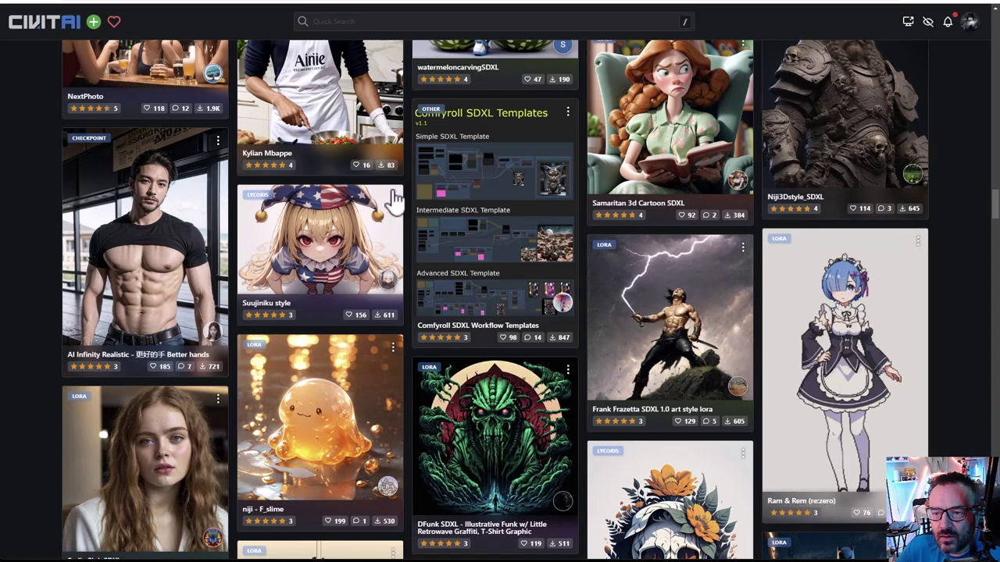
Return to the Civitai gallery and look through its downloadable models again.
scroll(409, 225, up, 4)
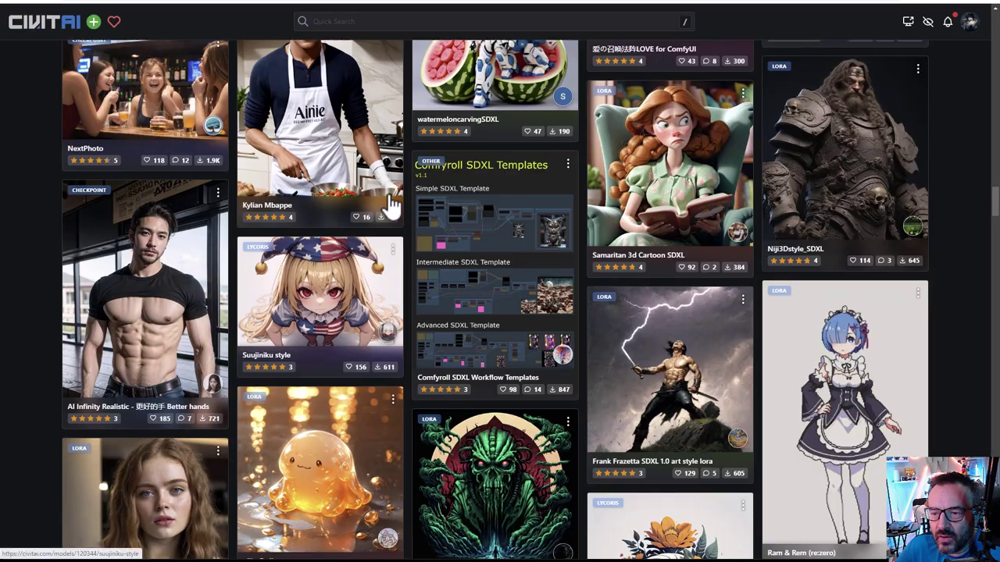
scroll(411, 228, up, 3)
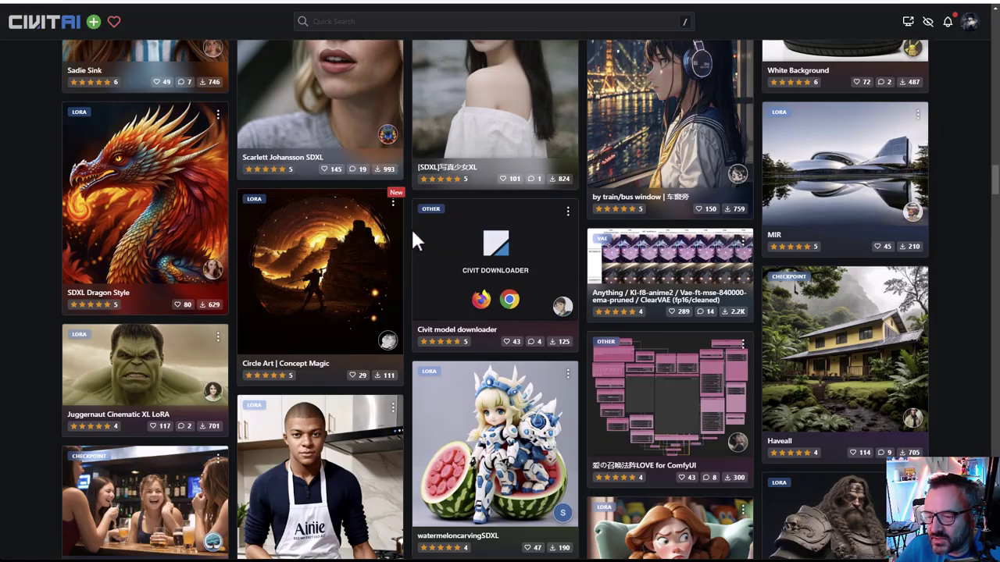
scroll(411, 229, down, 2)
scroll(411, 228, down, 3)
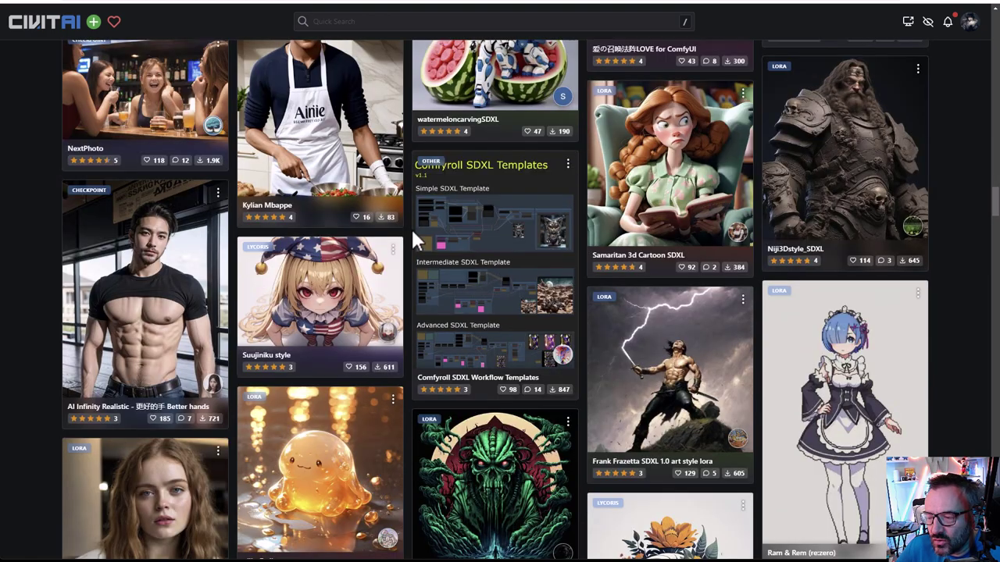
scroll(410, 227, down, 3)
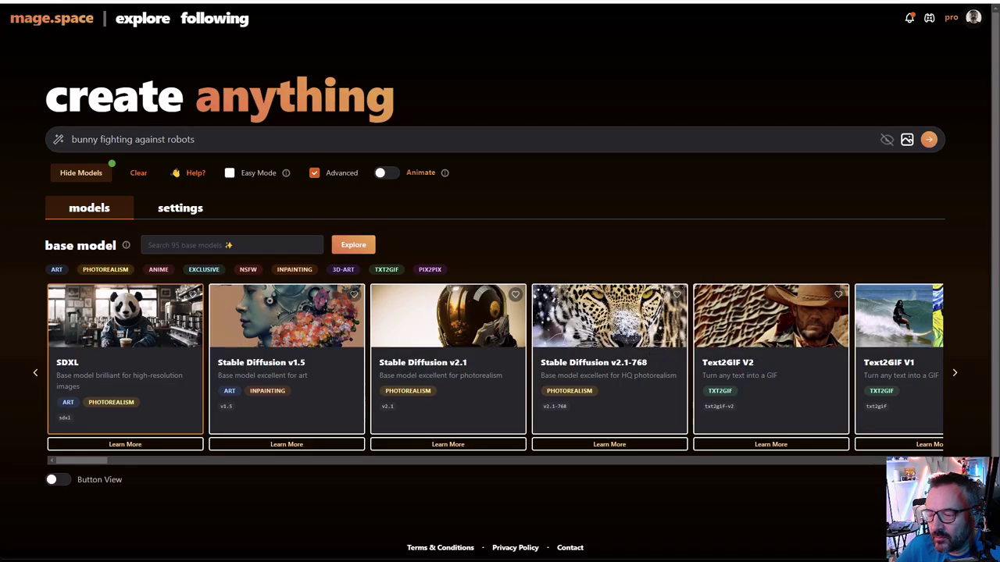
Switch back to mage.space and choose Dark Sushi Mix Colorful from the base models.
click(954, 372)
click(954, 373)
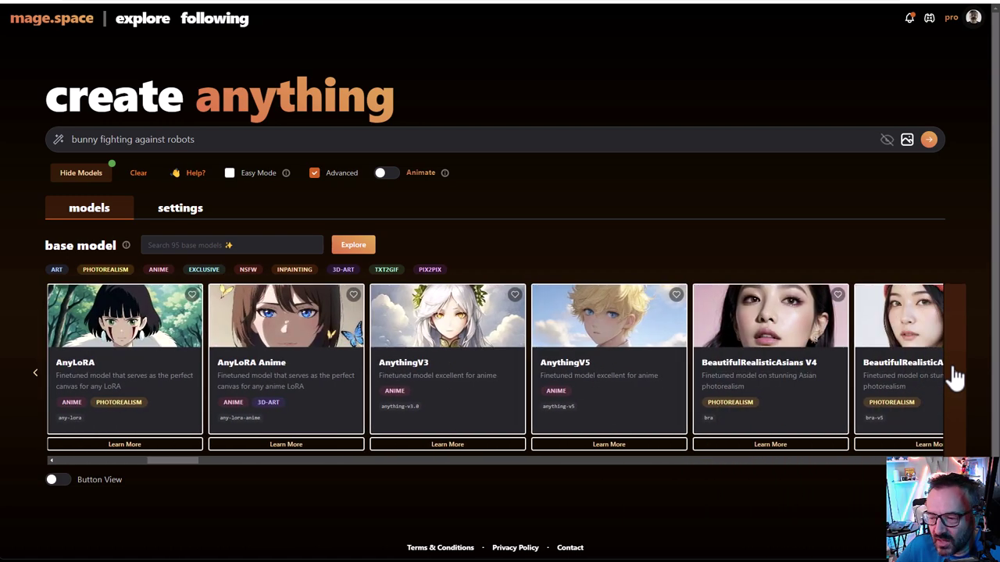
click(954, 372)
click(954, 372)
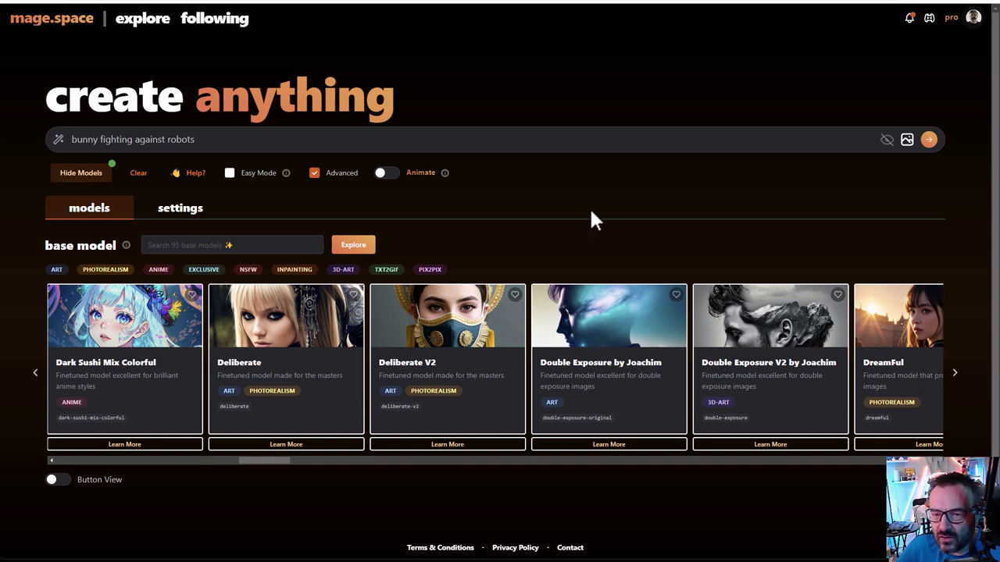
scroll(591, 212, down, 1)
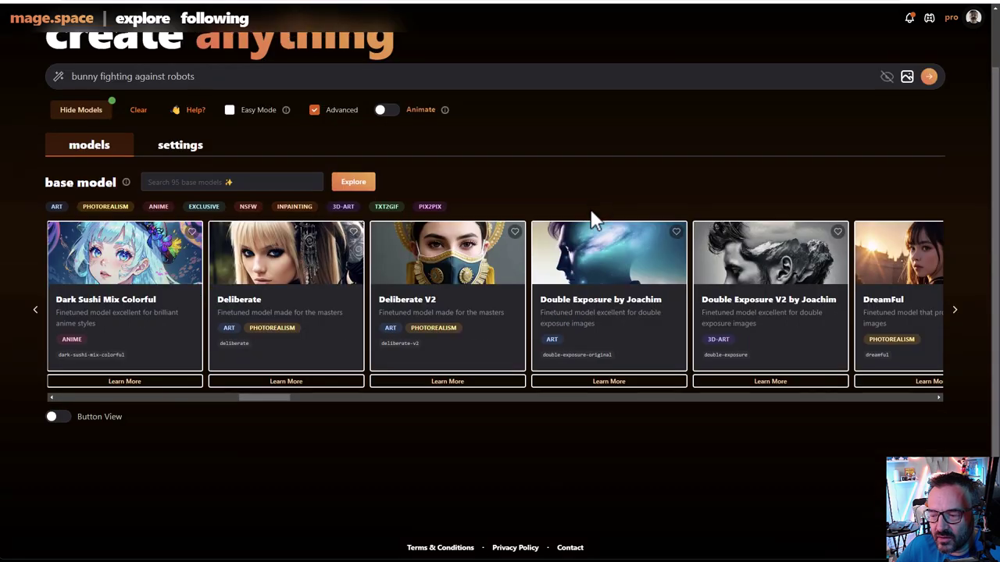
click(133, 280)
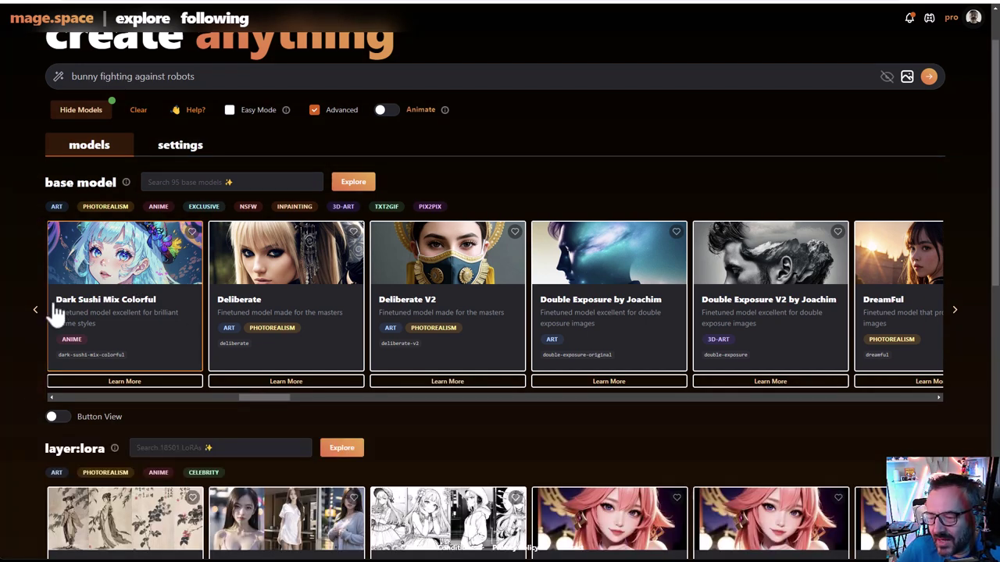
Go back to the start of the base models, select SDXL, and switch to Stable Diffusion v2.1-768.
click(37, 312)
click(37, 312)
click(37, 313)
click(86, 307)
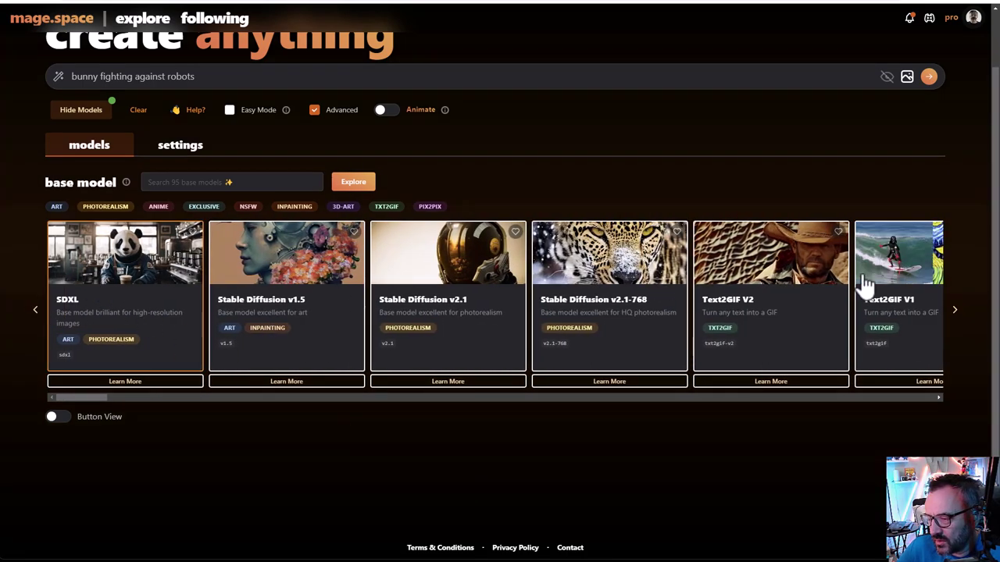
click(598, 308)
Load more LoRA layers for the selected base model and look through them.
scroll(394, 406, down, 3)
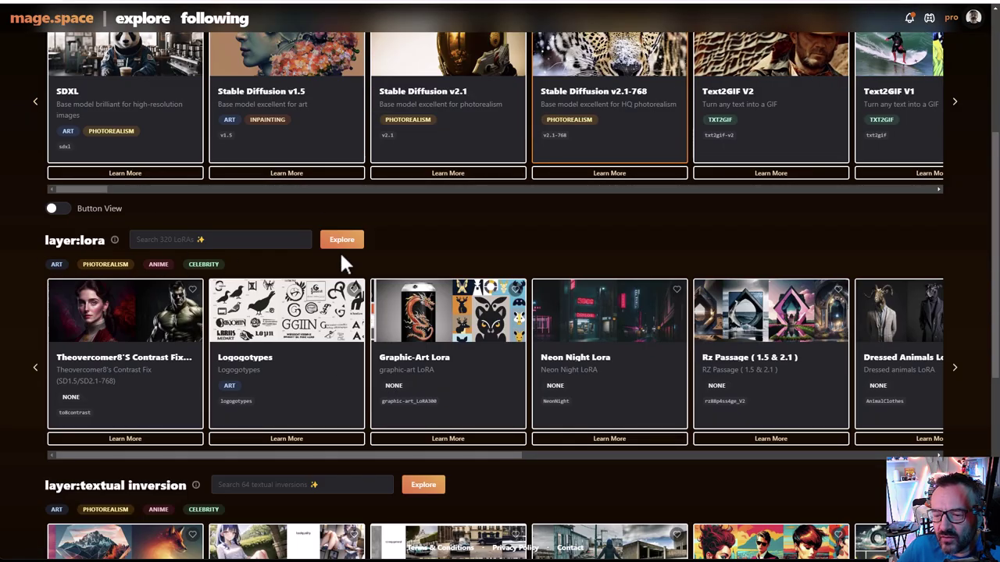
scroll(785, 269, down, 1)
click(962, 322)
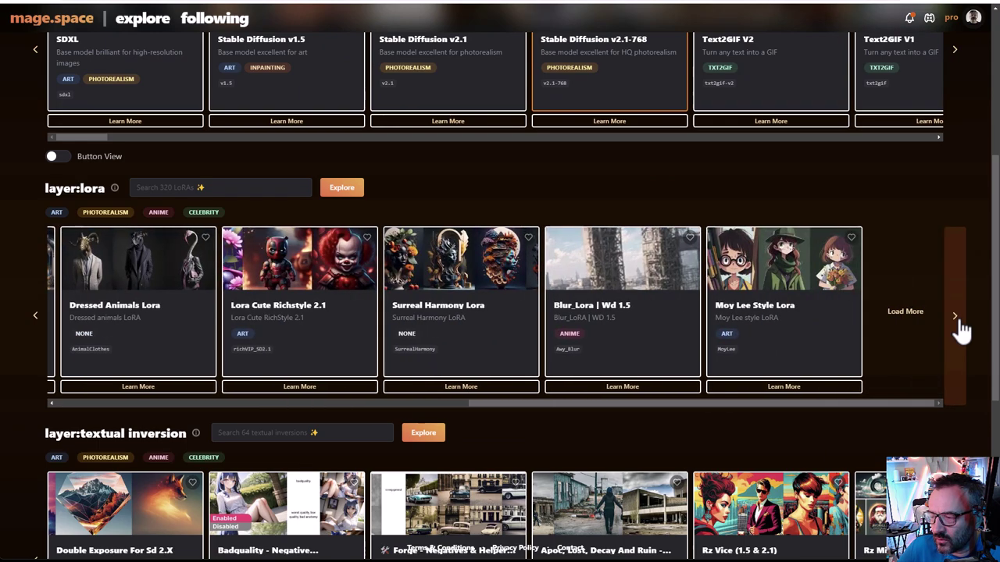
click(903, 325)
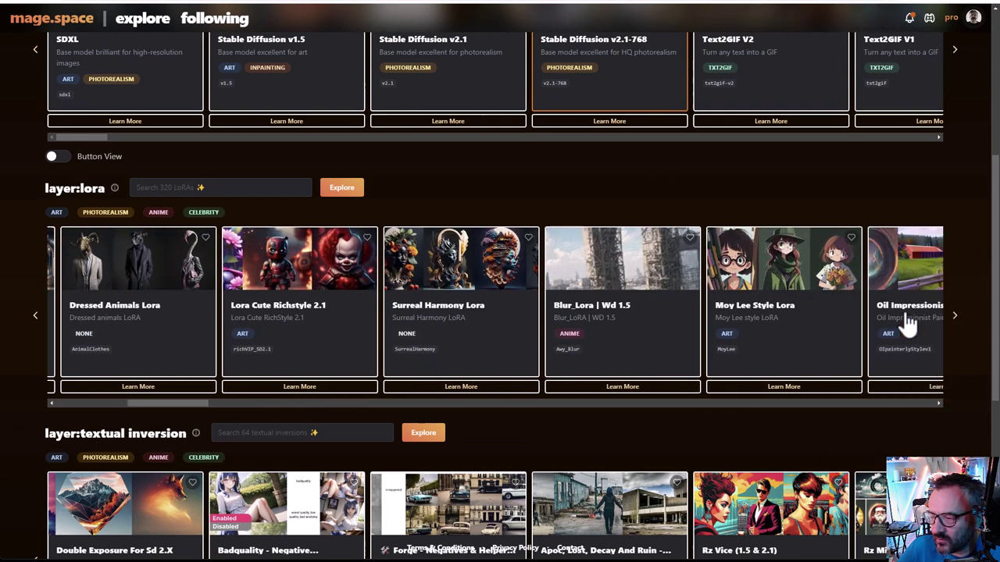
click(956, 330)
click(956, 329)
click(957, 331)
click(958, 328)
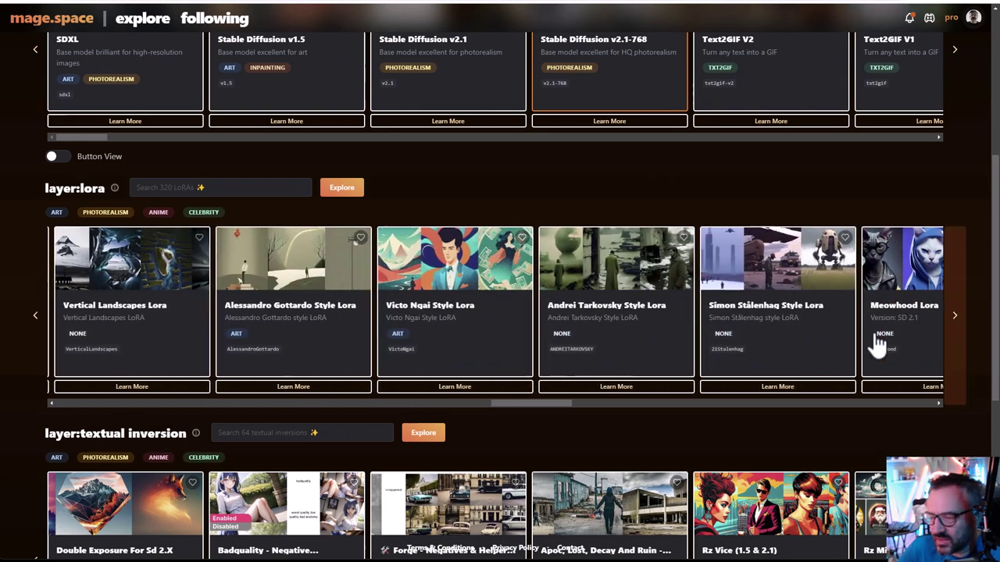
Look over the textual inversion layers and the img2img ControlNet options for the selected base model.
scroll(257, 192, down, 4)
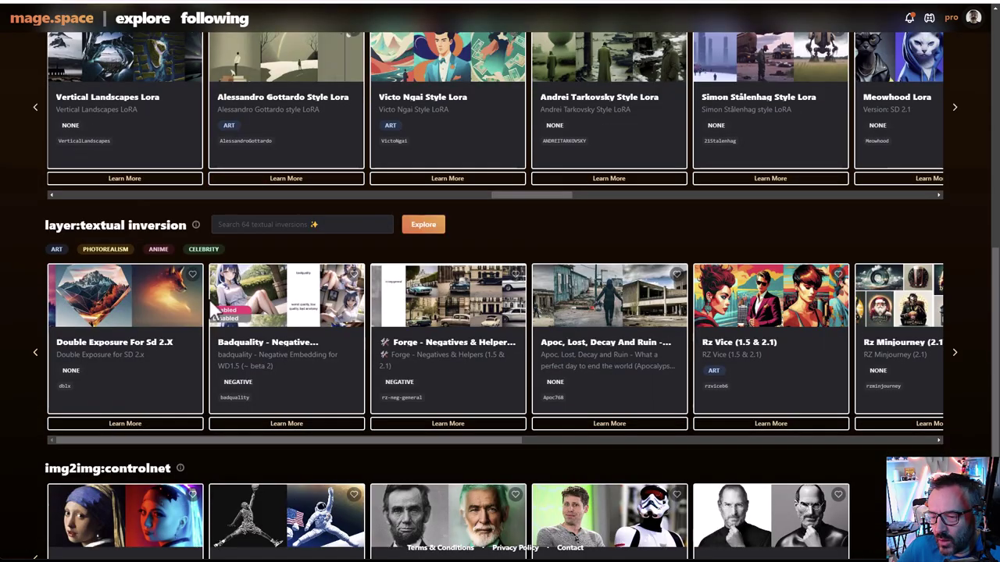
click(960, 331)
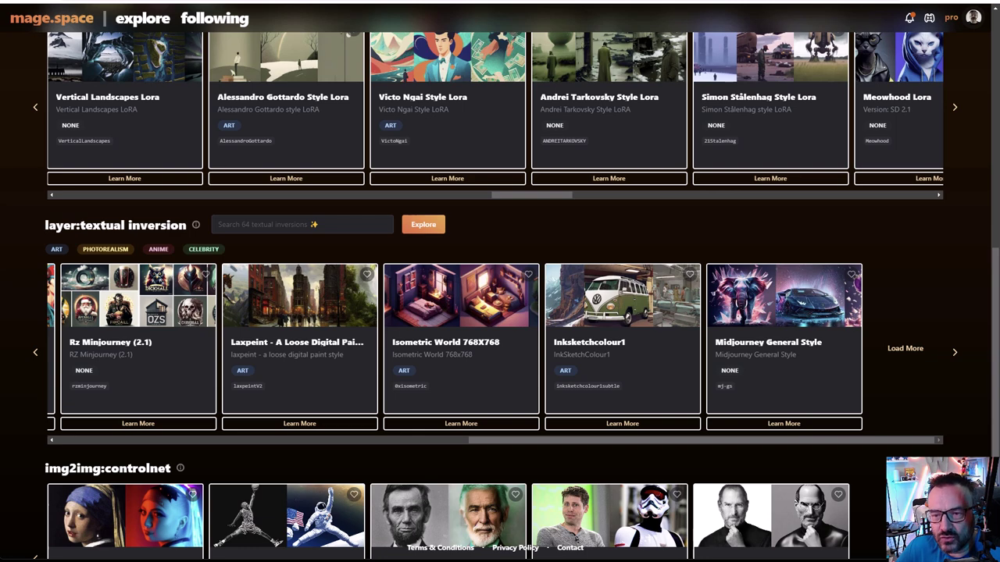
scroll(536, 357, down, 2)
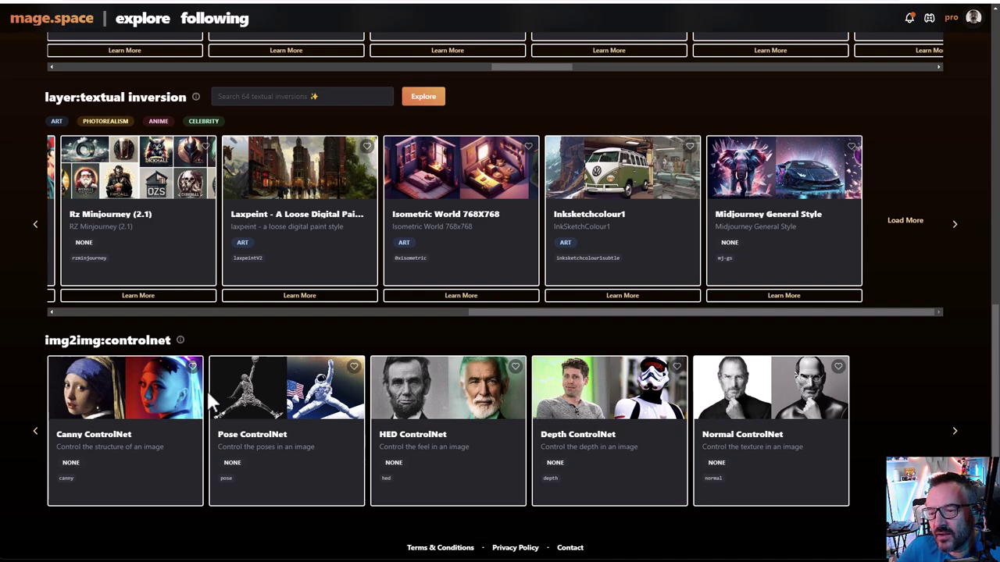
scroll(234, 390, up, 10)
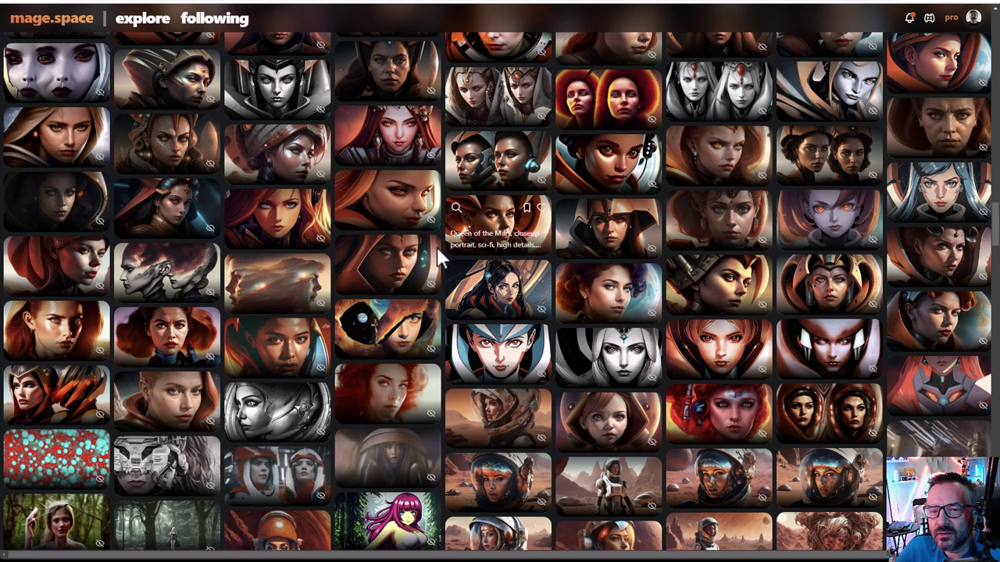
Look through the gallery of generated images, including the Queen of the Mars portraits and the cyberpunk city scenes.
scroll(660, 361, up, 3)
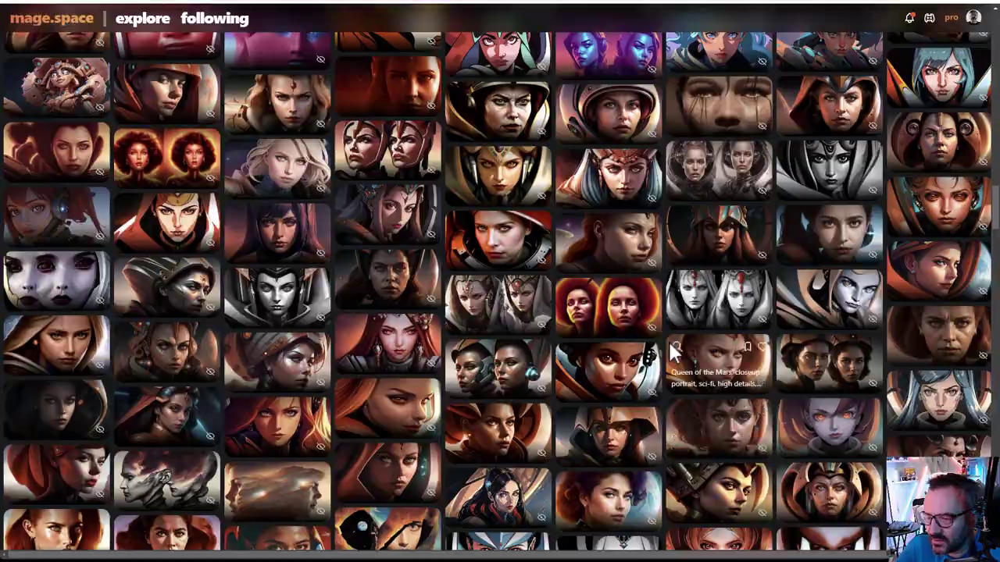
scroll(670, 351, up, 2)
scroll(667, 340, down, 2)
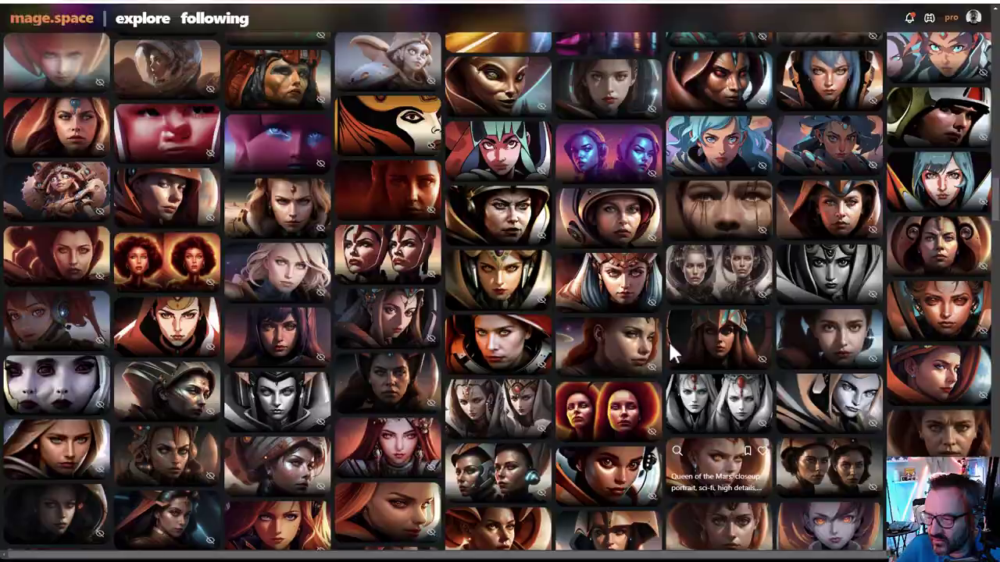
scroll(583, 376, up, 6)
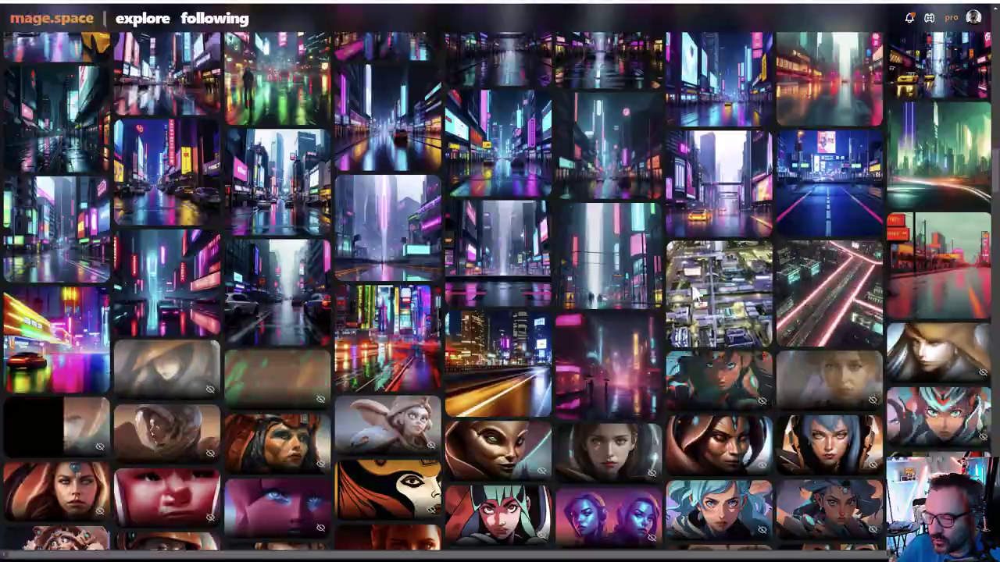
scroll(494, 258, up, 6)
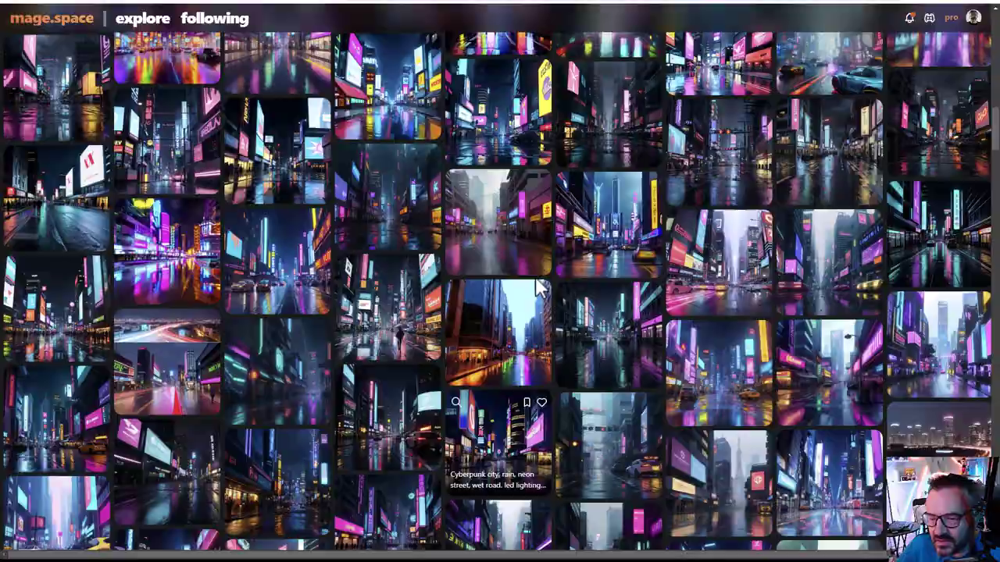
scroll(536, 282, down, 4)
scroll(537, 287, down, 2)
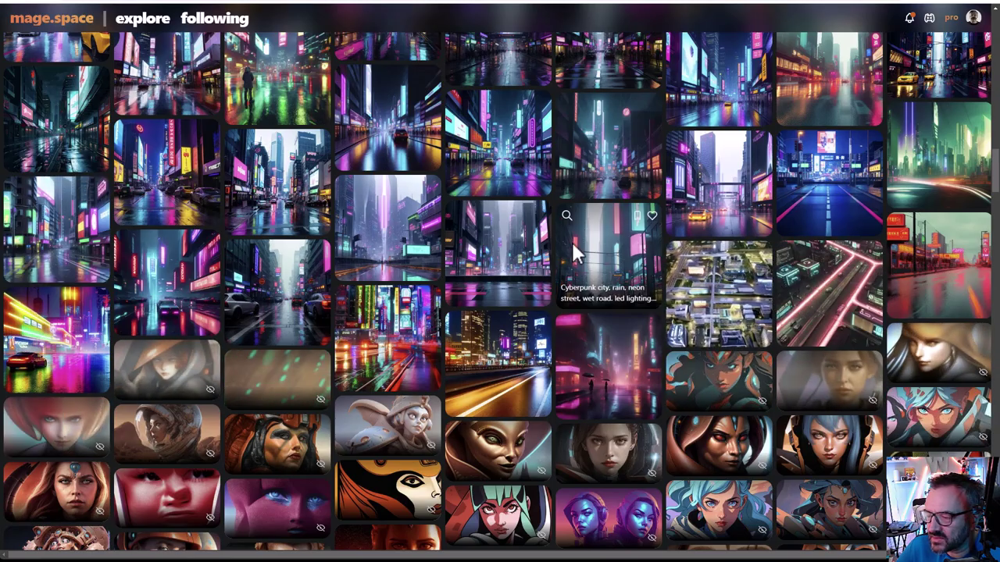
scroll(555, 250, down, 3)
scroll(600, 286, down, 1)
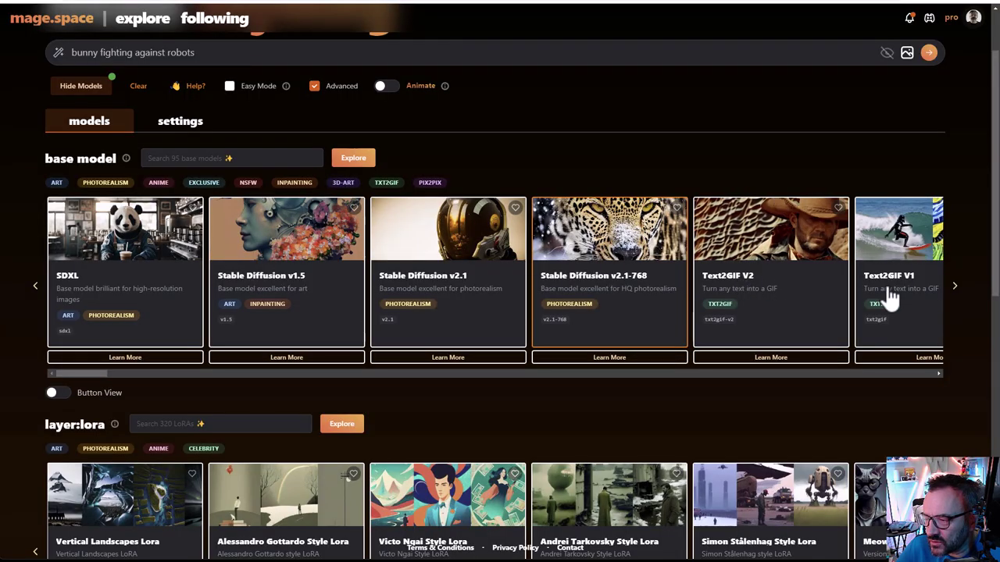
Look over the base model and LoRA choices on the mage.space creation page.
scroll(516, 270, down, 1)
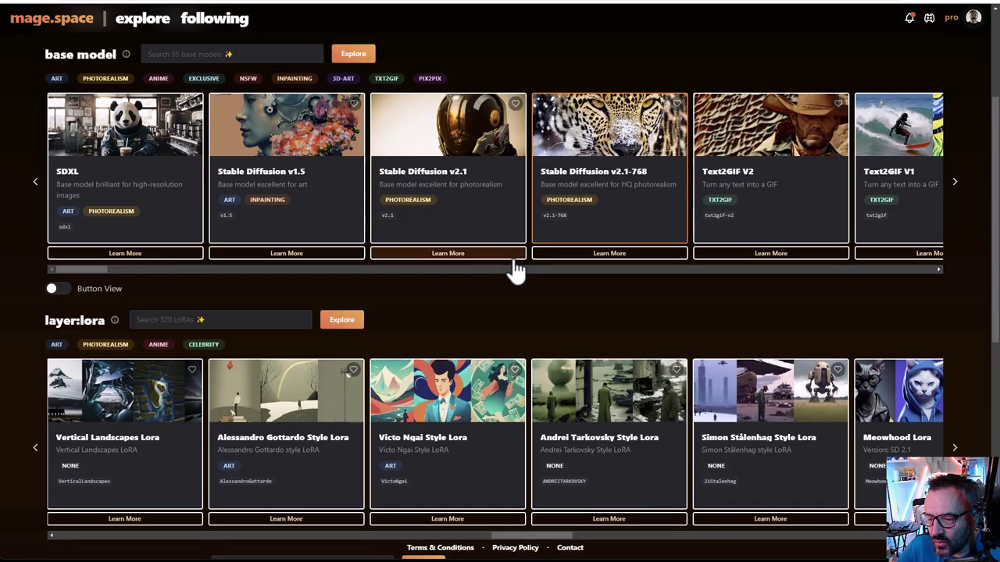
scroll(515, 270, up, 1)
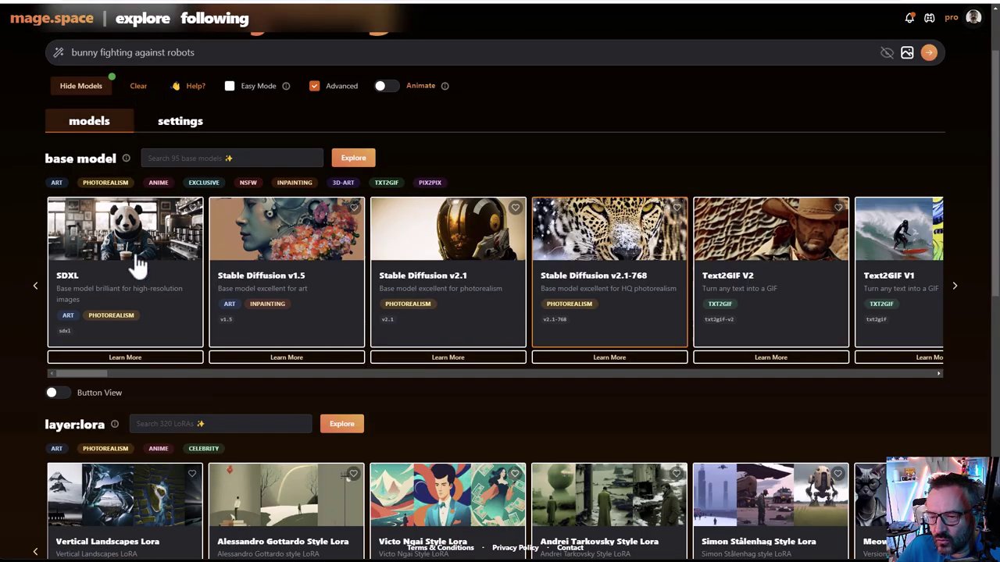
Look over the generation settings for the prompt and return to the model selection.
scroll(160, 110, up, 1)
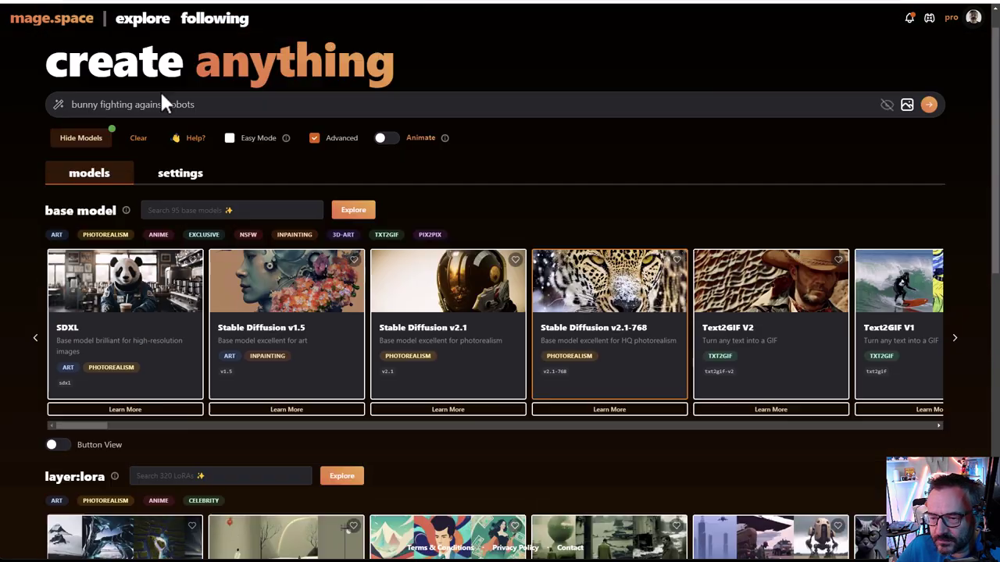
click(192, 172)
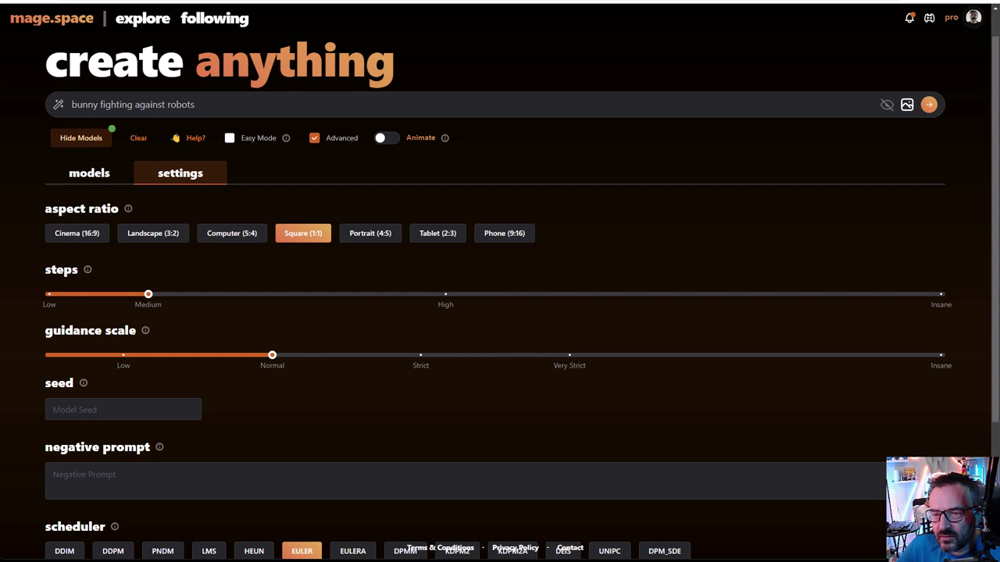
click(89, 173)
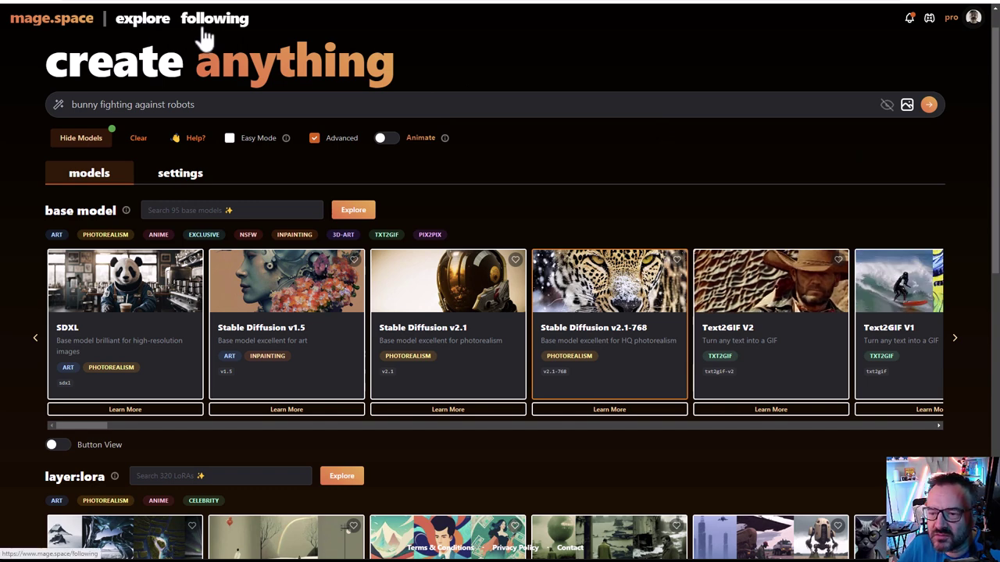
Open the explore page in a separate tab and look through its gallery of generated images.
right_click(136, 24)
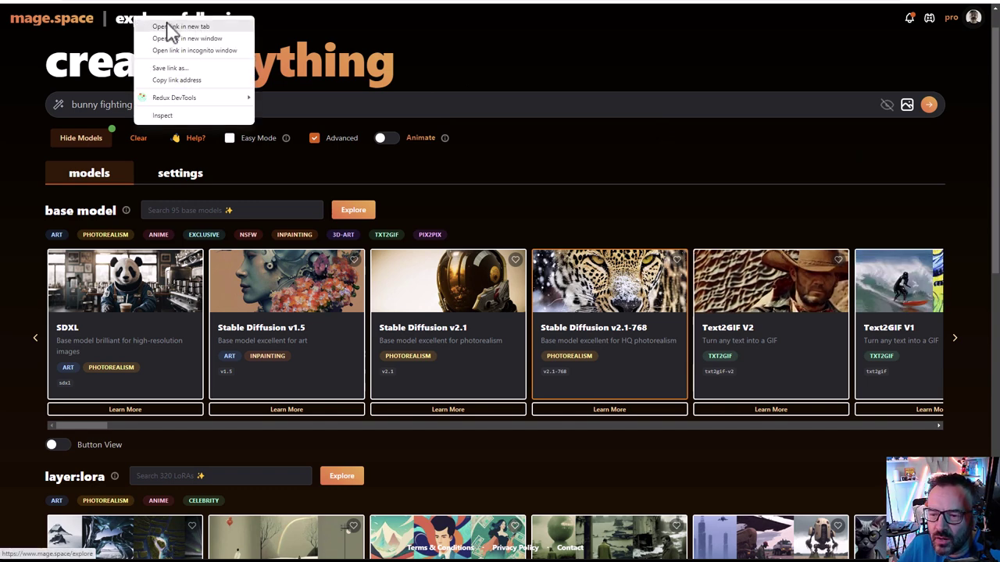
click(170, 28)
key(ctrl+Tab)
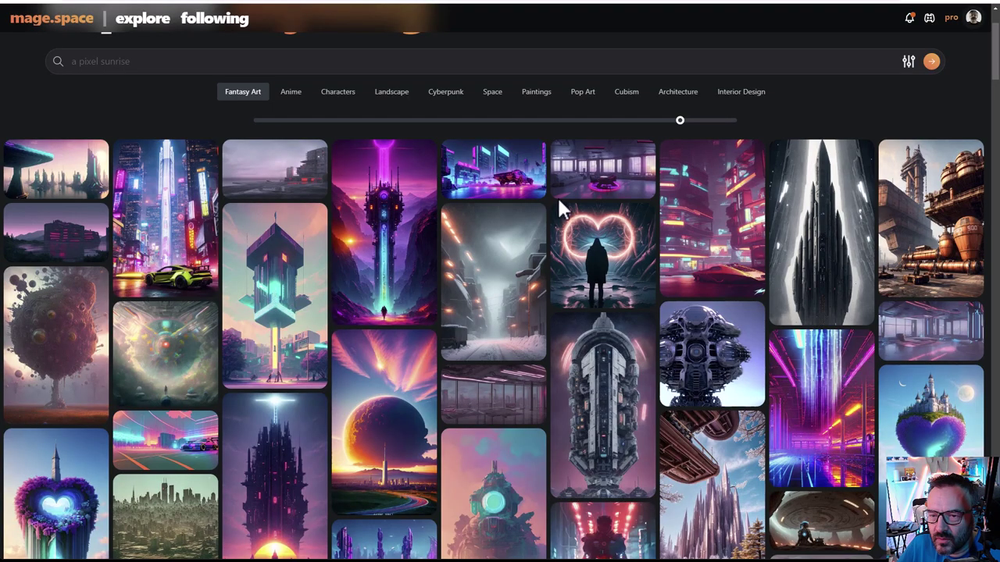
scroll(567, 194, down, 5)
scroll(530, 309, down, 4)
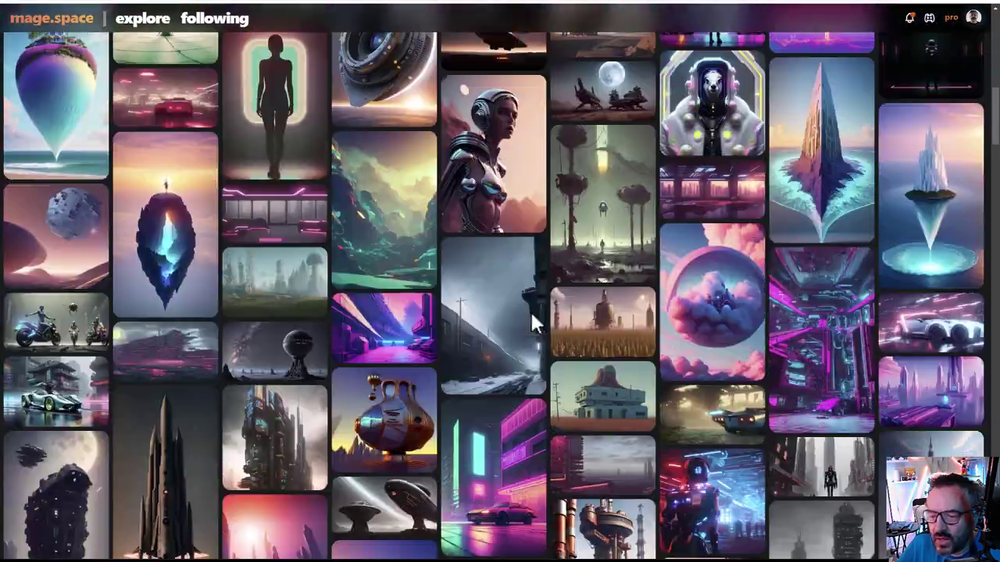
scroll(568, 332, up, 10)
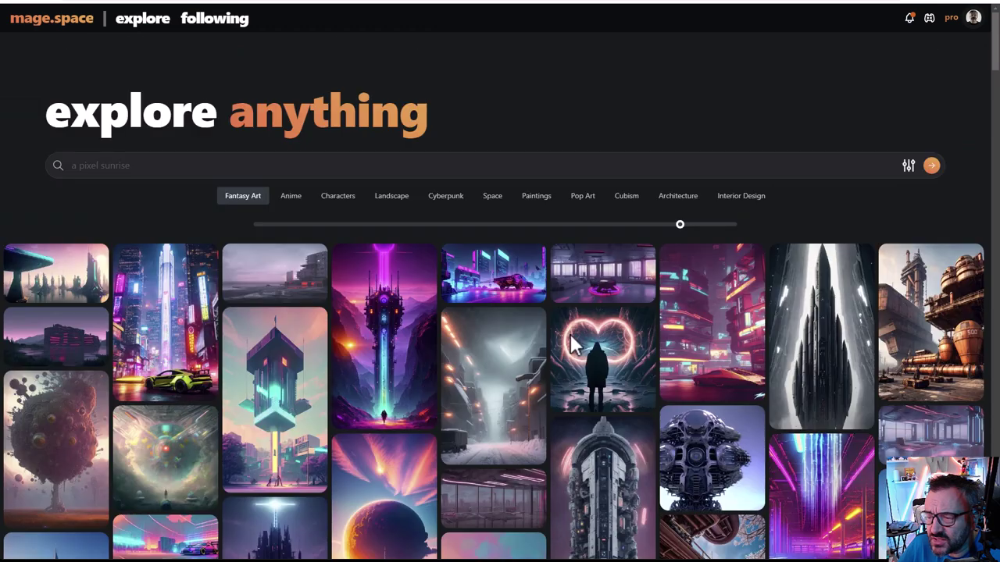
View the explore page's search filter options and the account's profile, membership and community options.
click(908, 165)
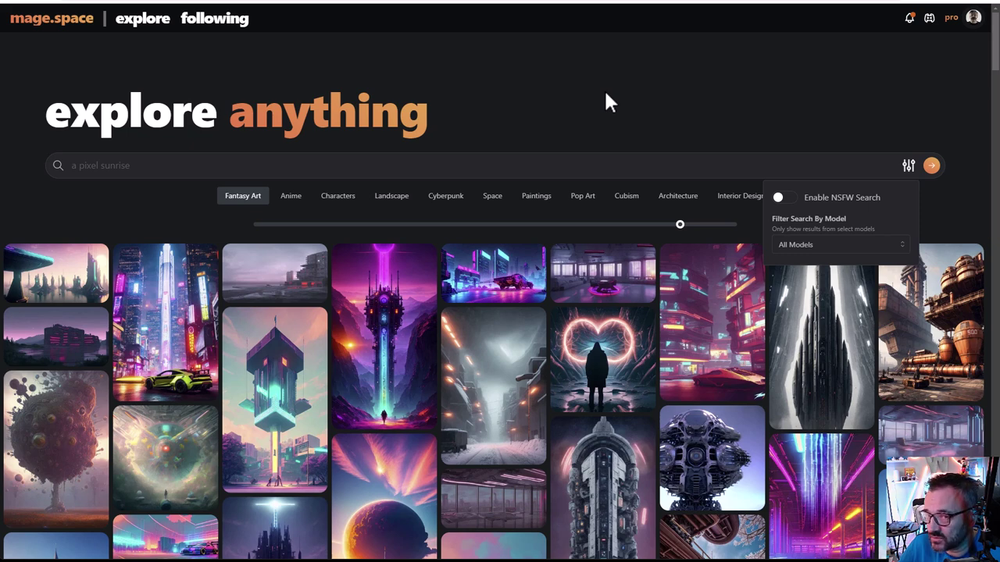
click(914, 128)
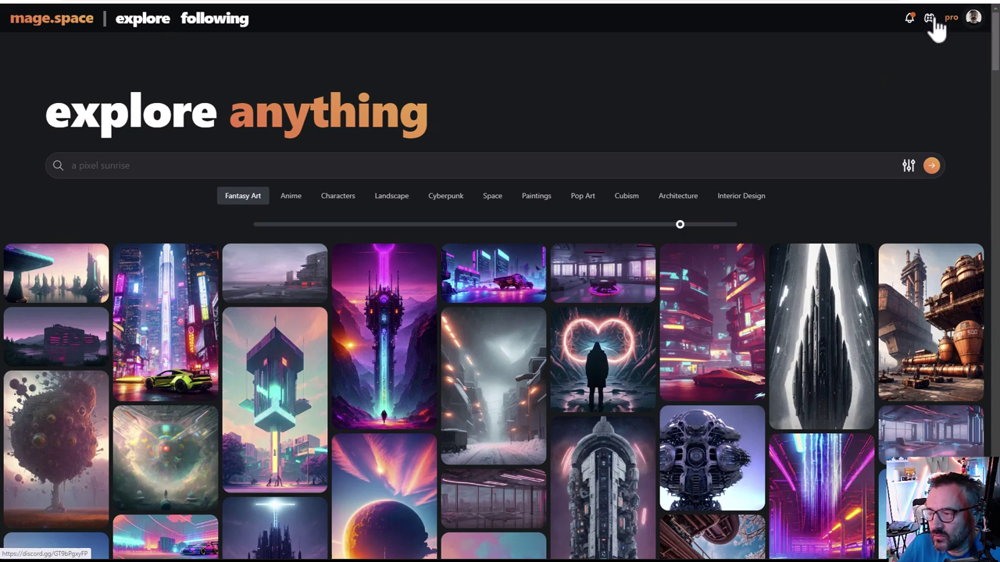
click(974, 22)
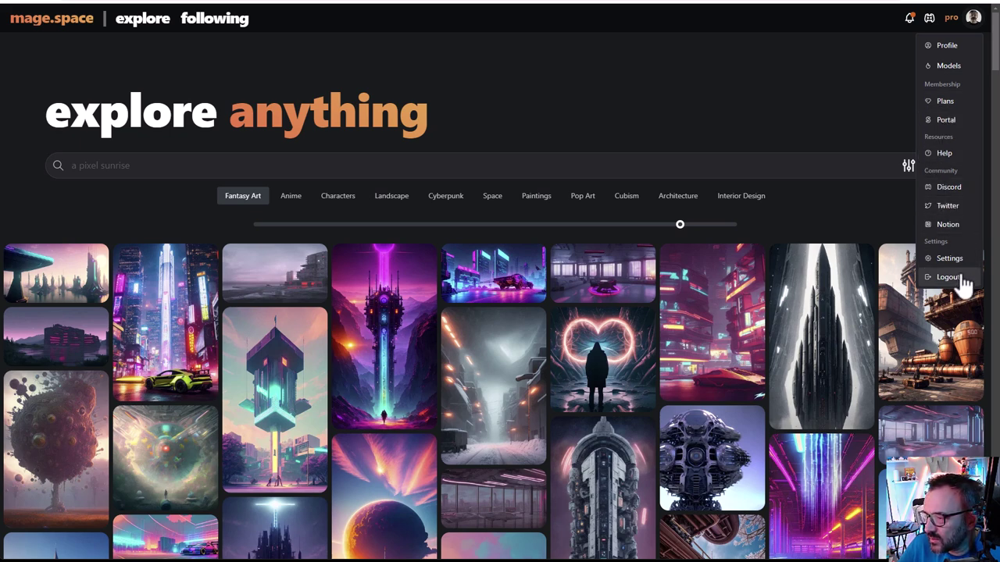
click(720, 125)
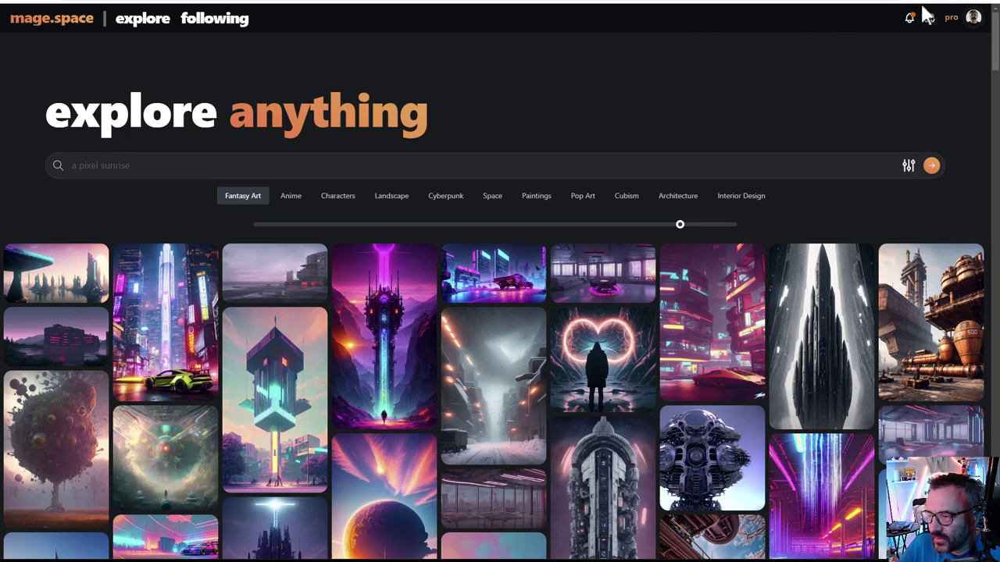
Reopen the creation page with the model selection shown, enabling Advanced and disabling Easy Mode.
key(alt+Left)
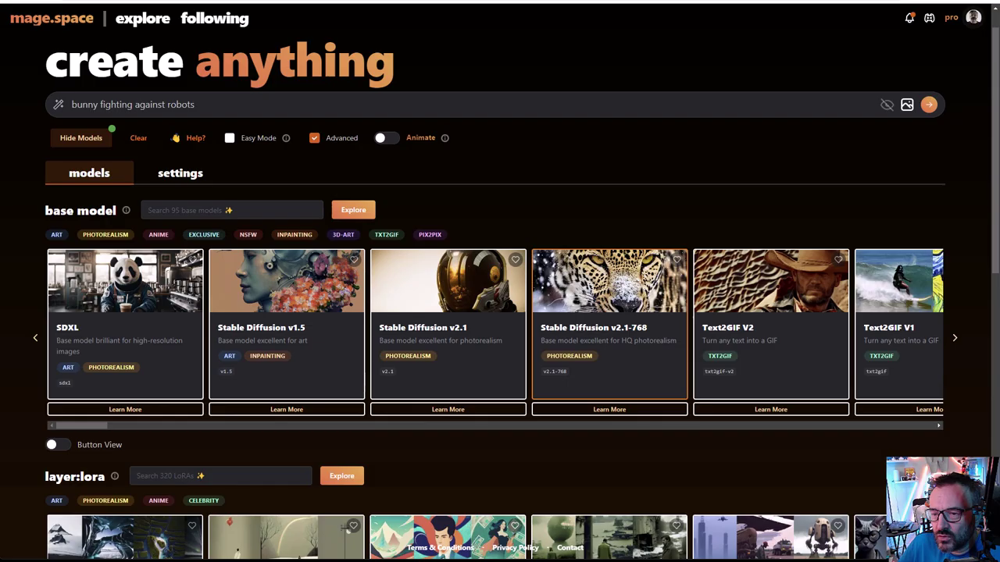
scroll(271, 123, up, 1)
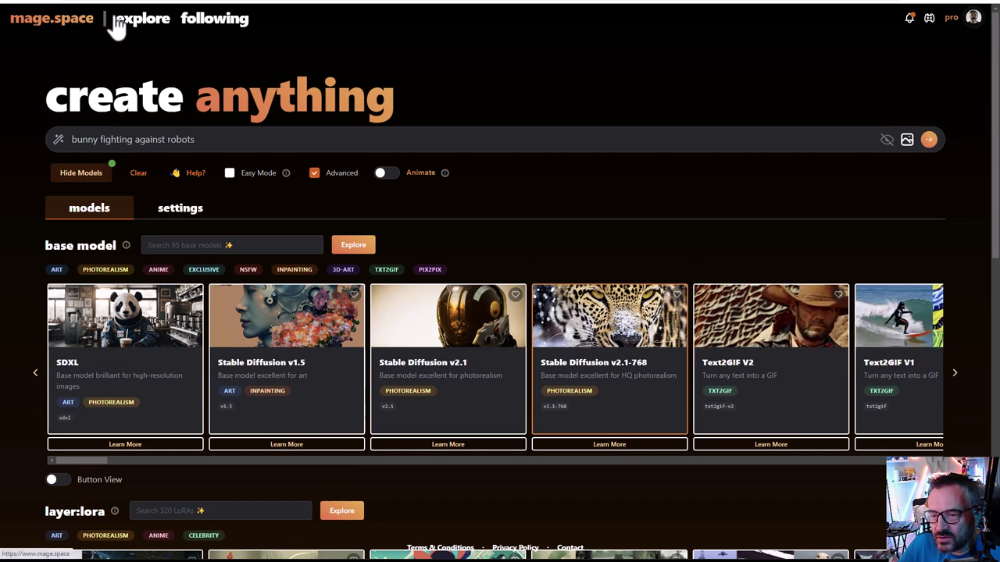
click(82, 22)
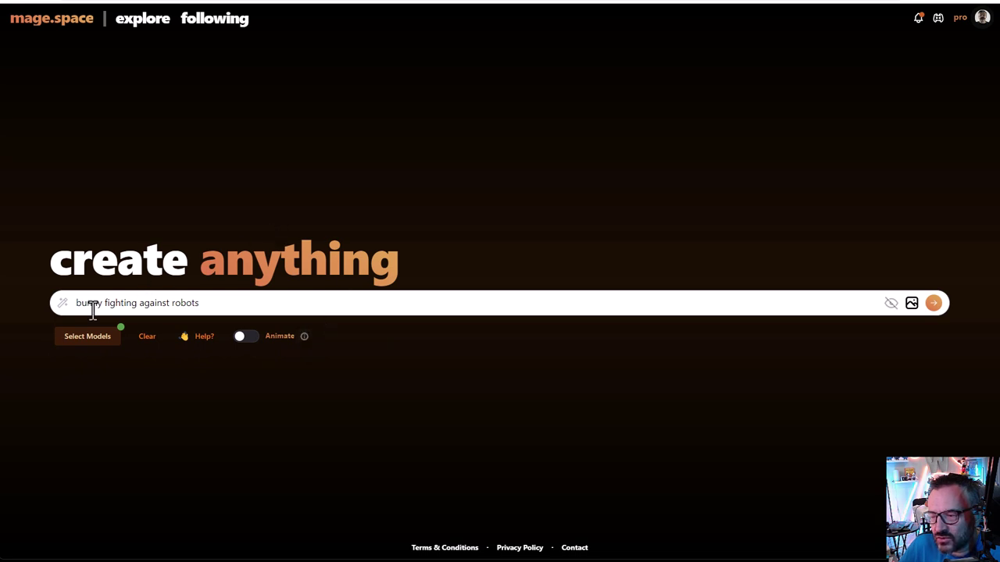
click(78, 338)
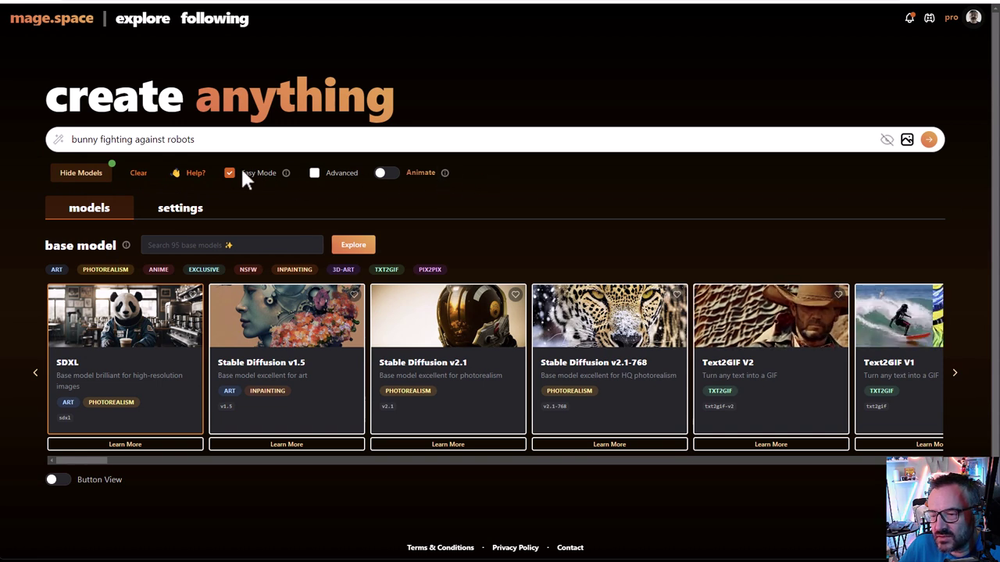
click(315, 172)
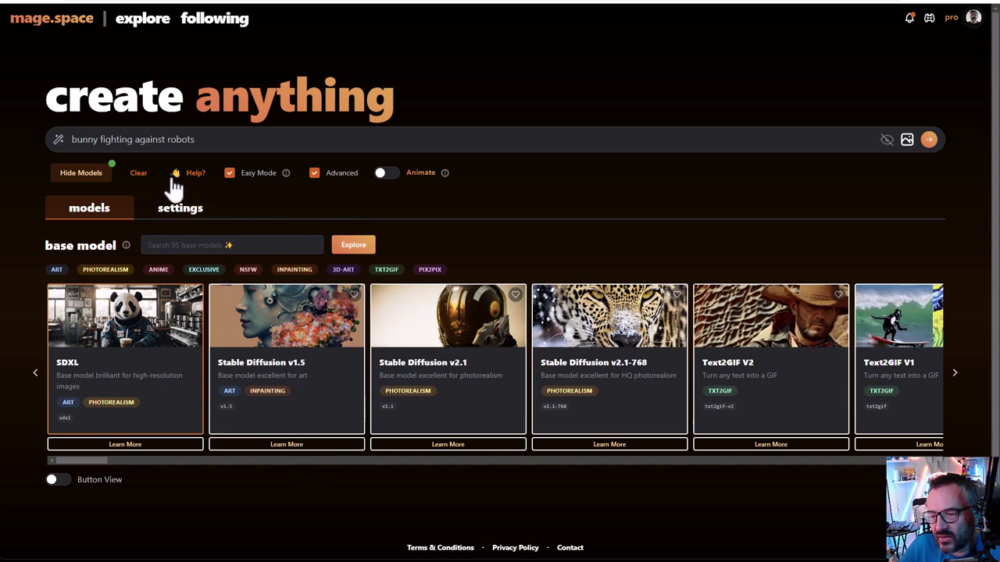
click(180, 211)
click(230, 172)
click(75, 211)
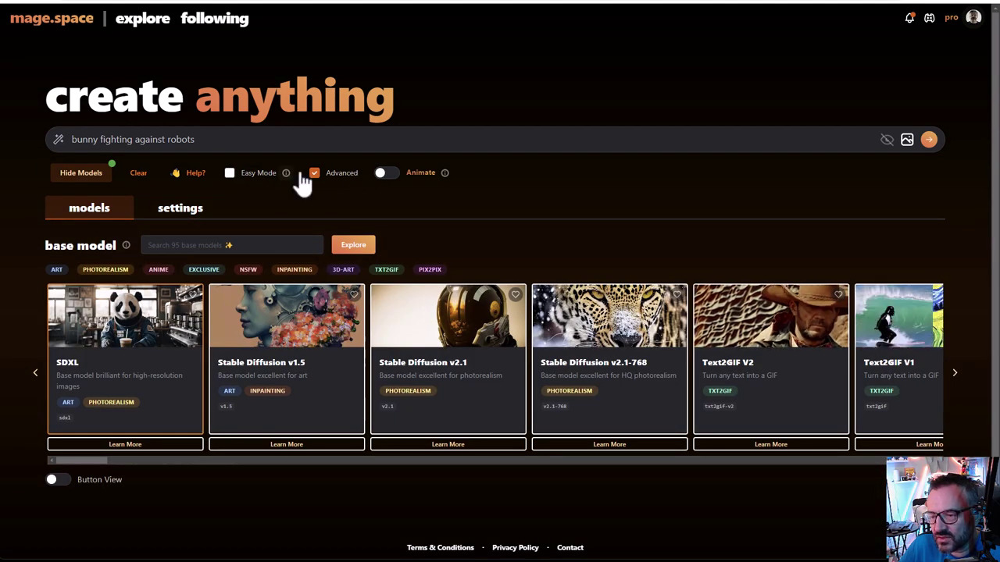
Select Aether Lux as the base model.
scroll(235, 196, down, 1)
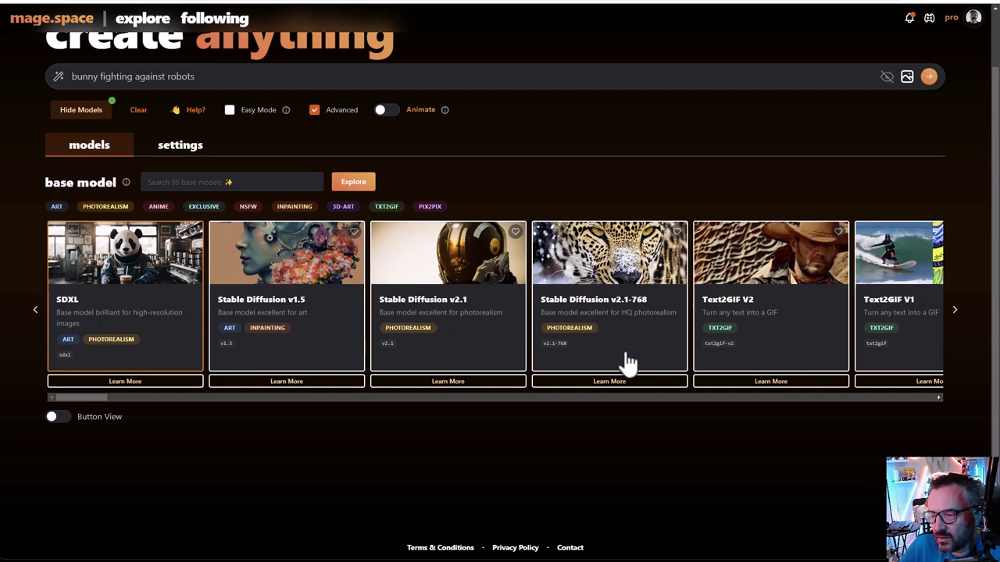
click(953, 312)
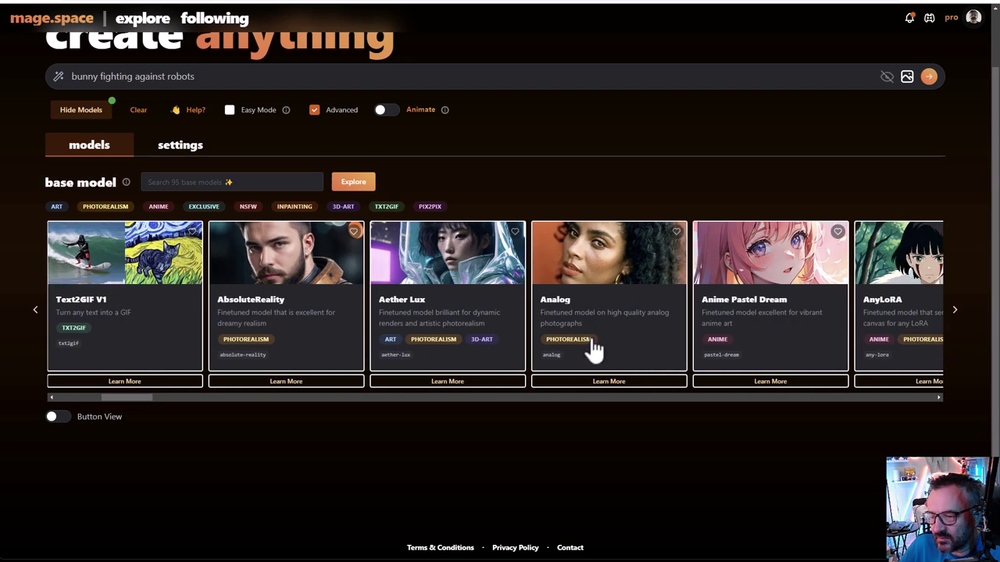
click(466, 320)
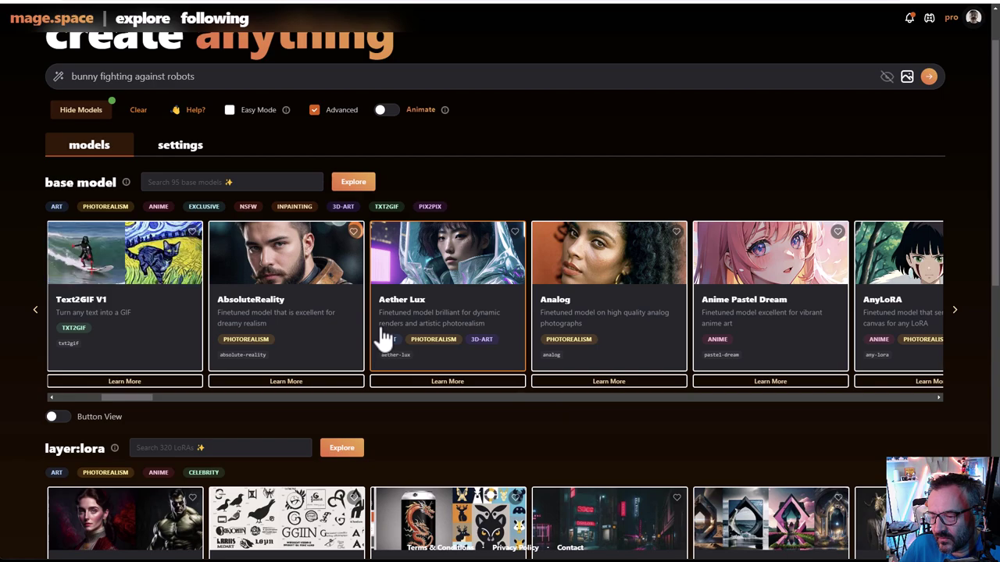
Look over the LoRA and textual inversion layers offered for Aether Lux, along with further base models.
scroll(474, 347, down, 4)
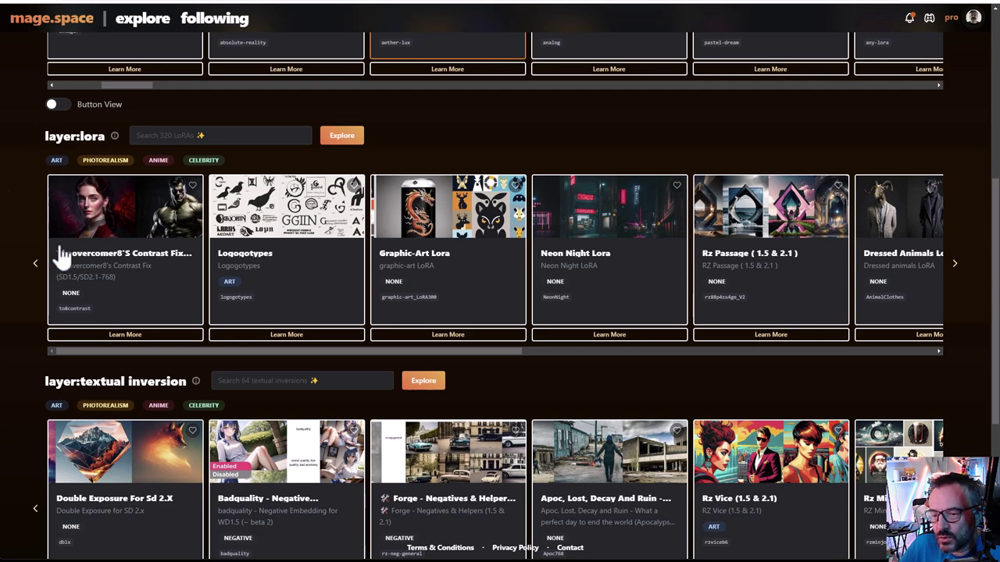
scroll(47, 248, down, 1)
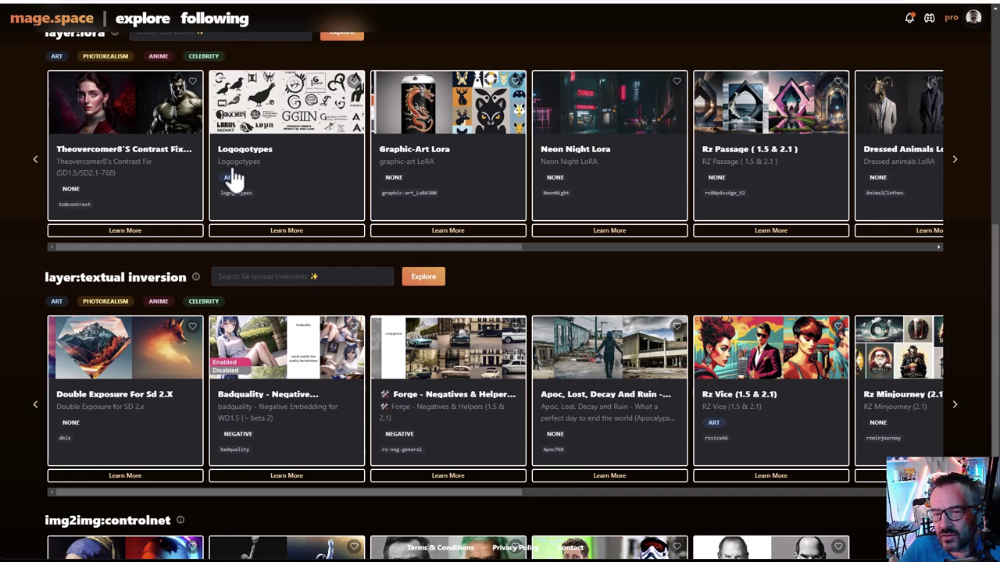
scroll(435, 217, up, 4)
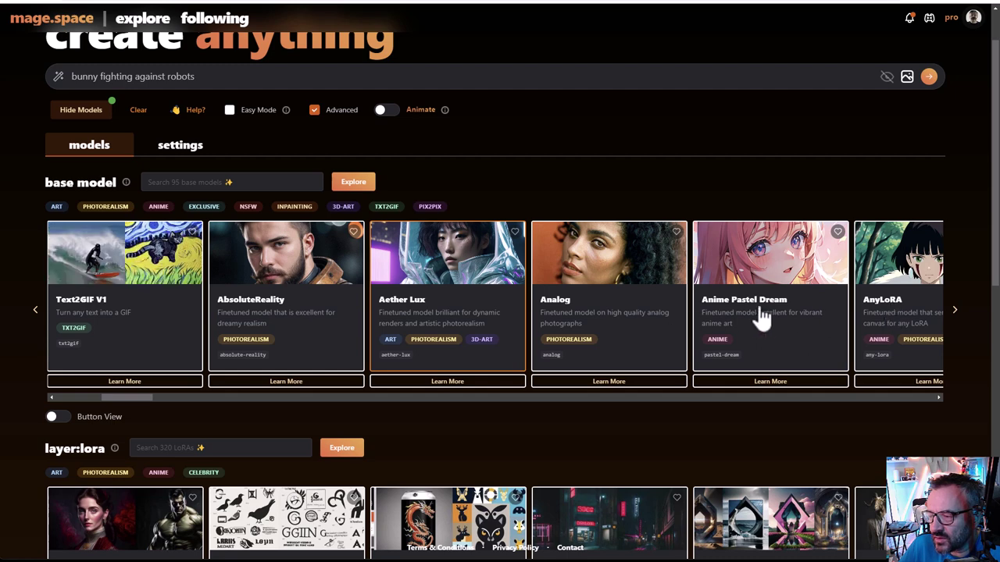
click(955, 310)
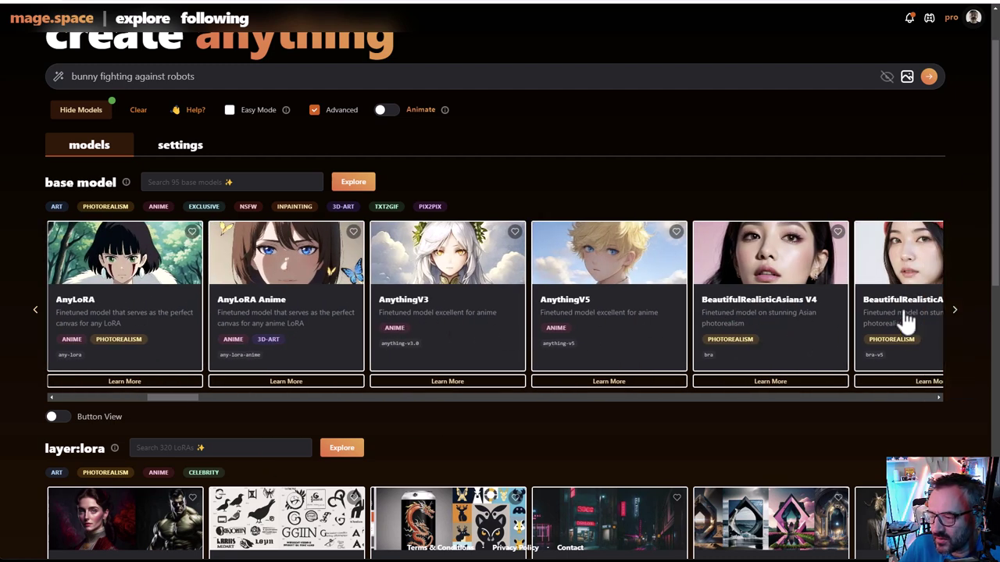
scroll(406, 297, down, 1)
scroll(402, 296, down, 3)
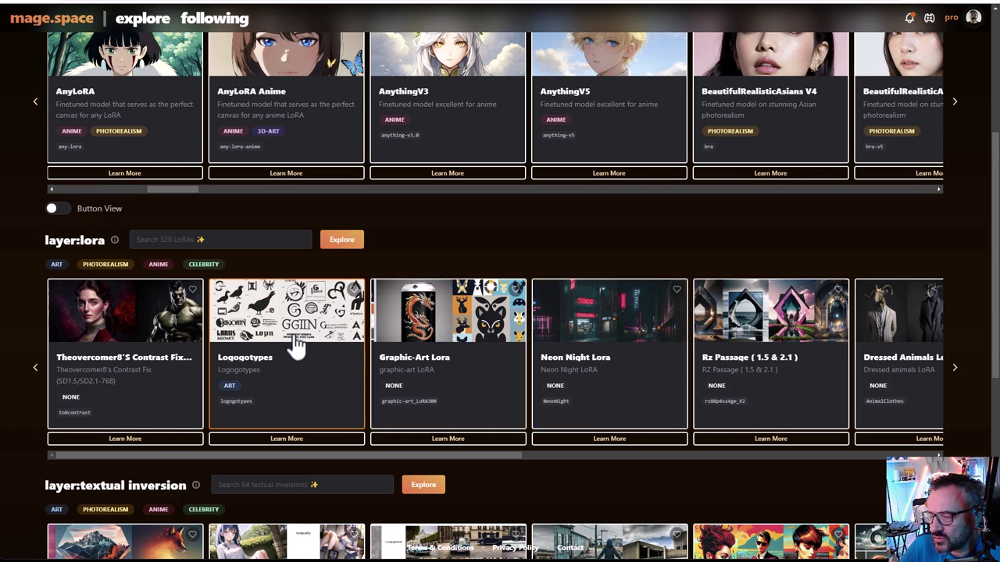
scroll(614, 277, down, 2)
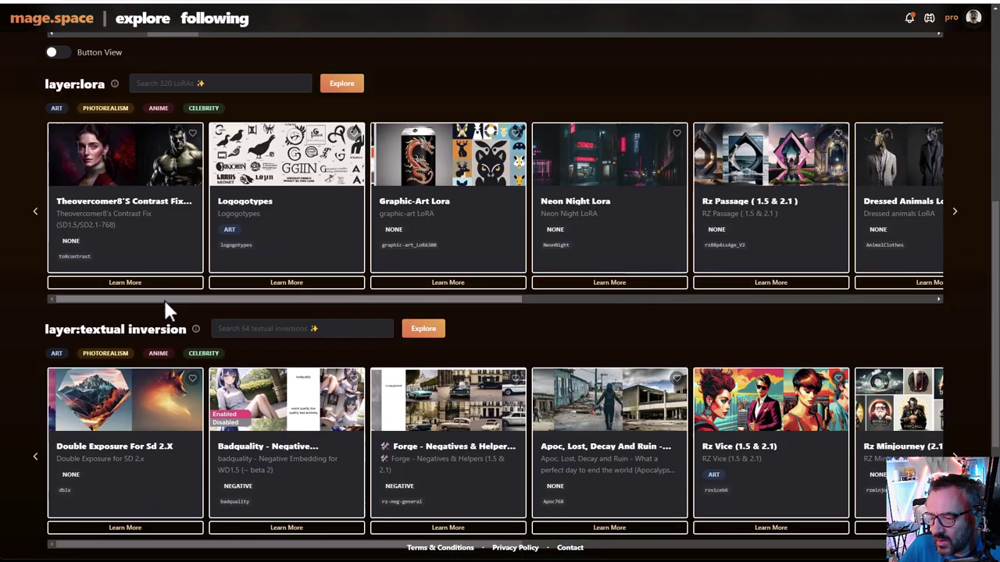
scroll(185, 344, down, 2)
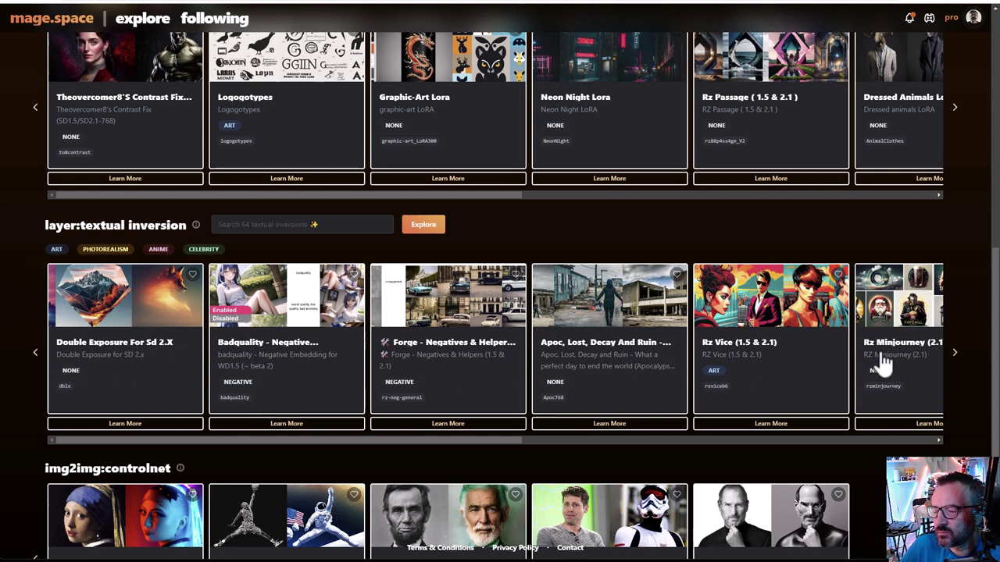
Load more textual inversion layers repeatedly for the selected base model and look through them.
click(955, 357)
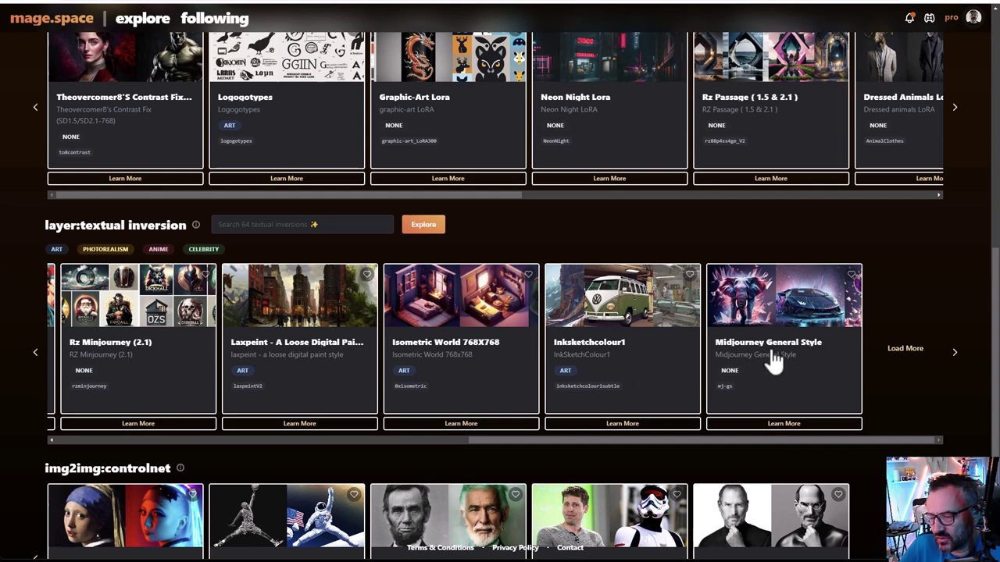
click(903, 350)
click(955, 352)
click(955, 352)
click(955, 352)
click(956, 353)
click(956, 353)
click(956, 353)
click(956, 353)
click(956, 353)
click(956, 353)
click(956, 353)
click(956, 353)
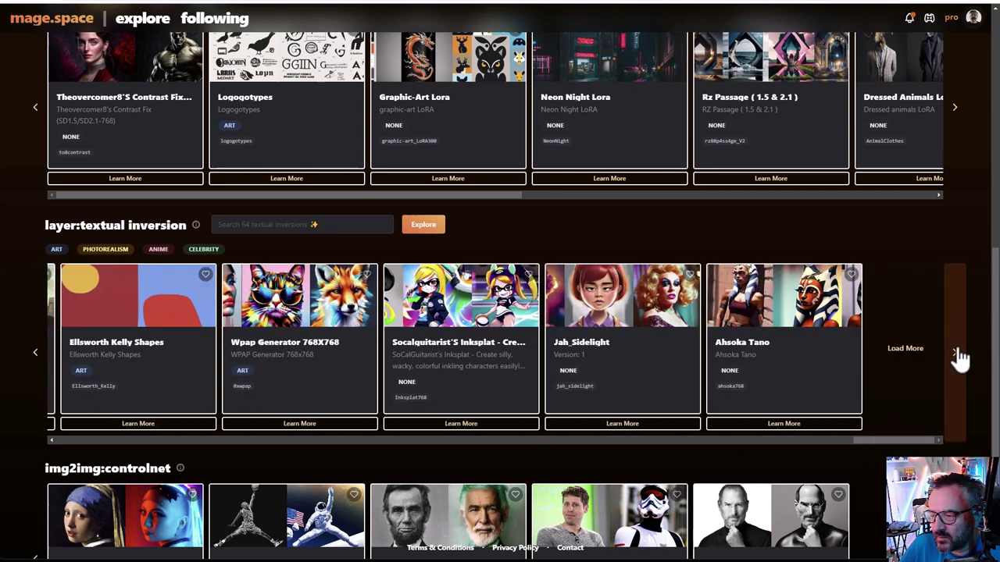
click(905, 351)
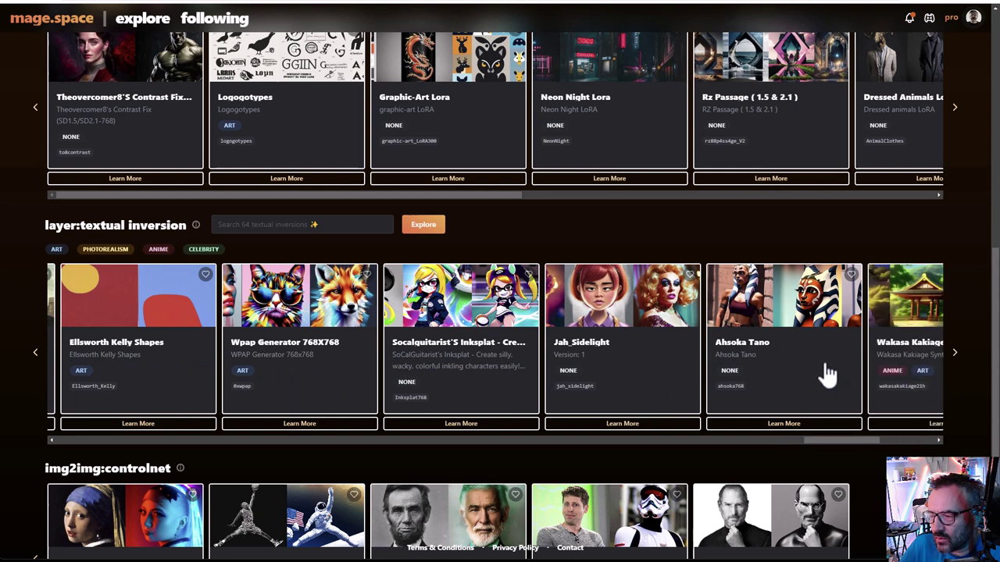
click(956, 353)
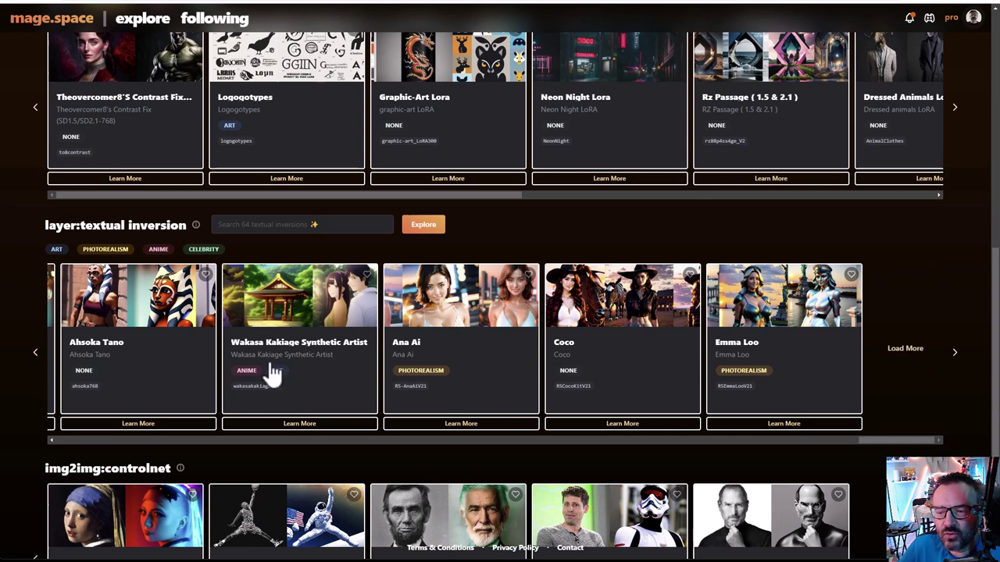
Look over the ControlNet options on mage.space, then switch to the local Stable Diffusion web UI and expand its ControlNet v1.1.233 section.
scroll(752, 366, down, 2)
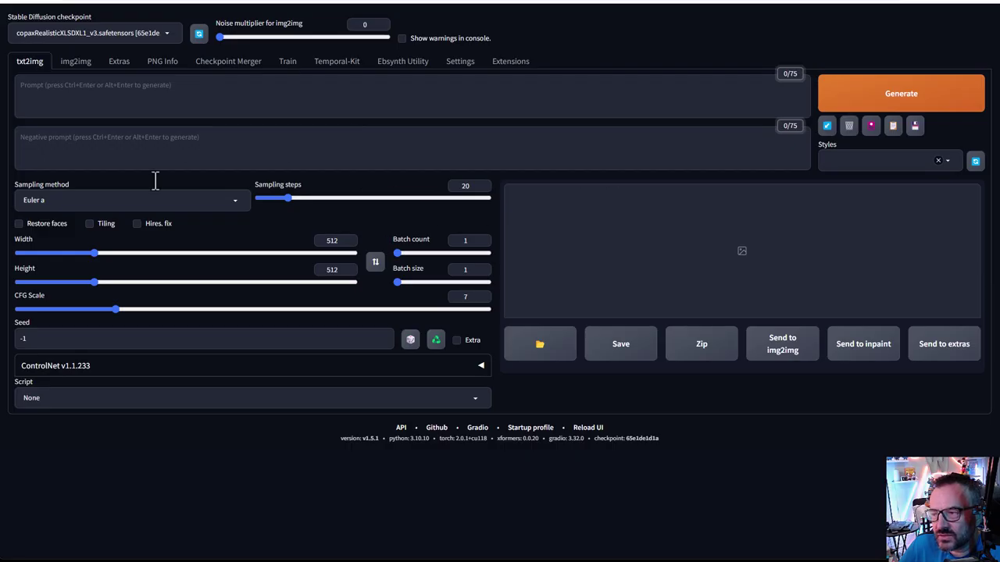
click(473, 368)
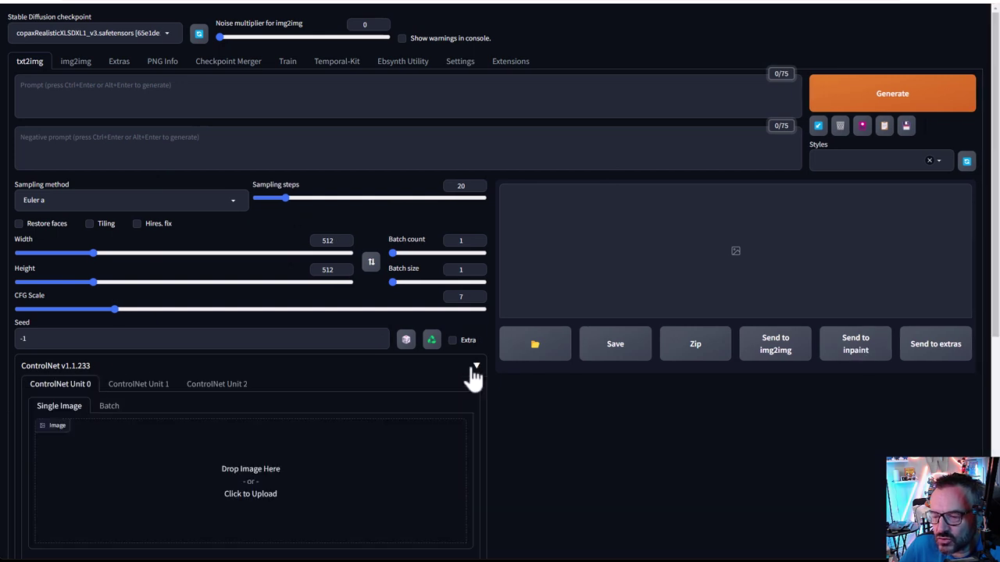
scroll(359, 419, down, 2)
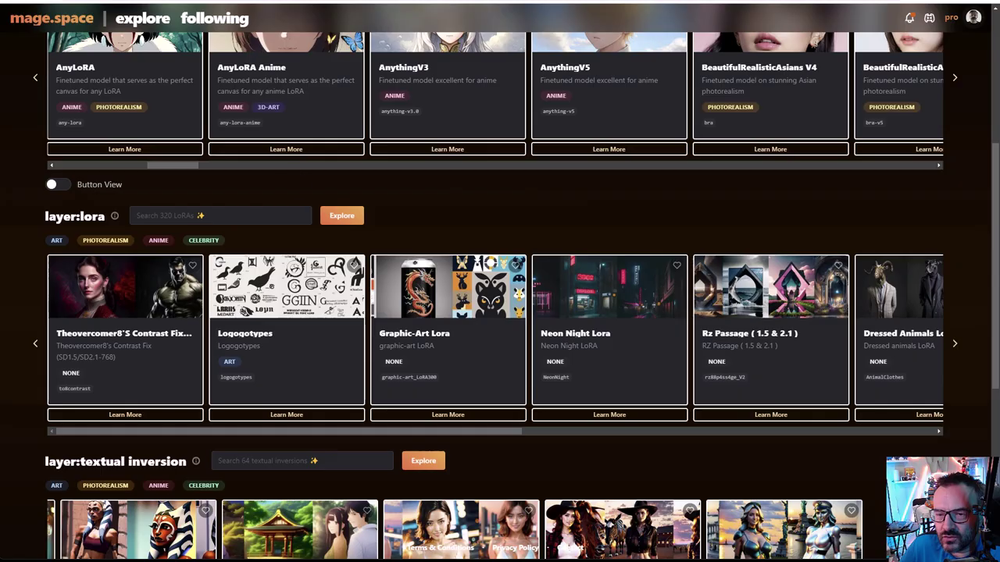
Switch back to mage.space and select AnythingV3 as the base model.
scroll(545, 219, down, 1)
scroll(442, 217, up, 3)
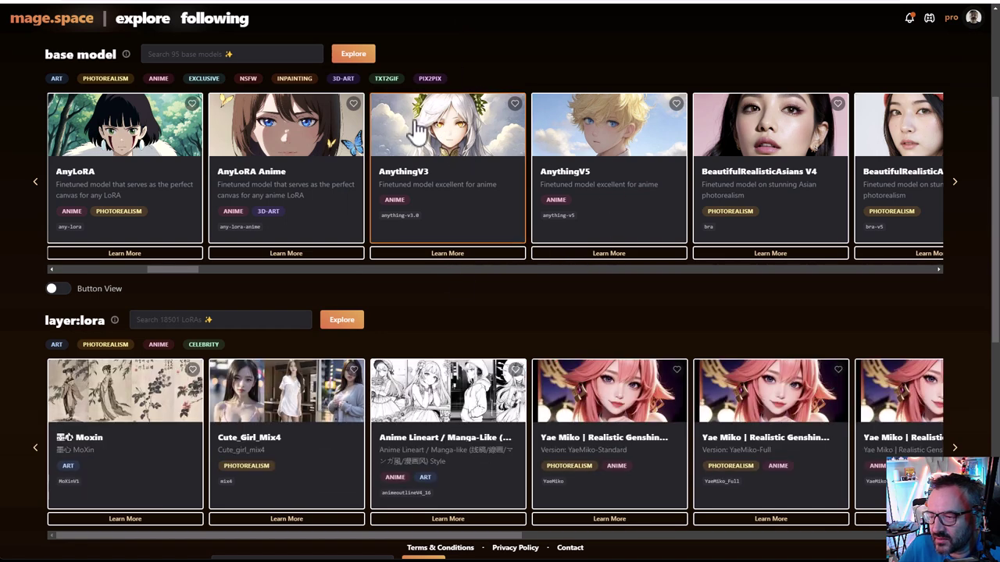
Add the Moxin LoRA as a layer on top of the AnythingV3 base model.
scroll(464, 299, down, 1)
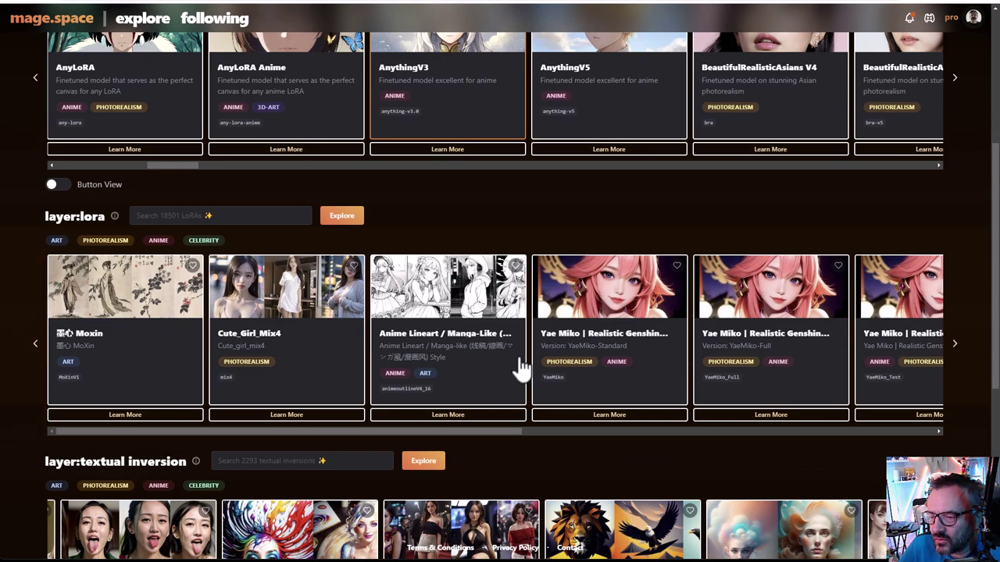
scroll(403, 241, up, 1)
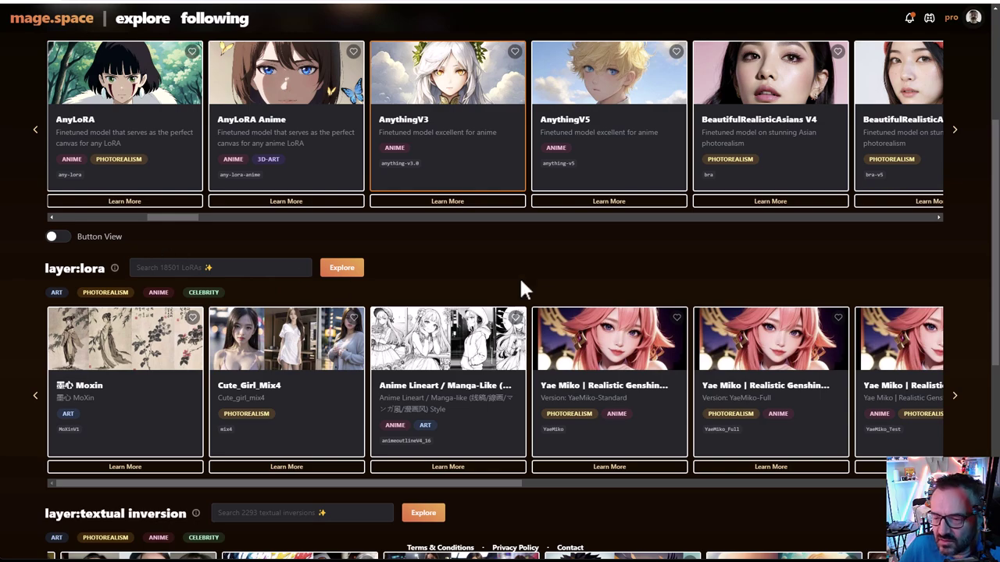
scroll(545, 289, down, 1)
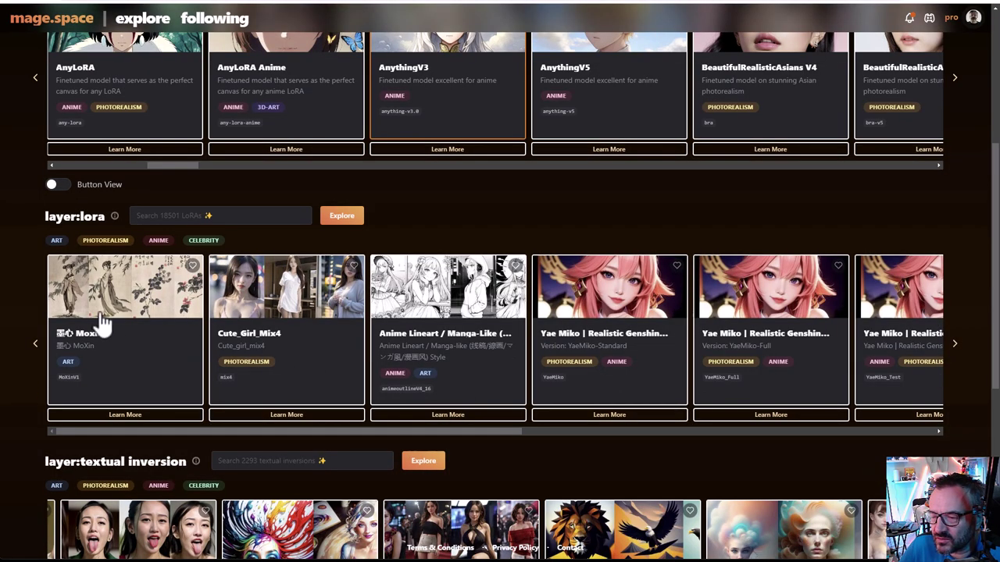
Go back to the start of the textual inversion layers and add Easynegative.
scroll(49, 185, down, 4)
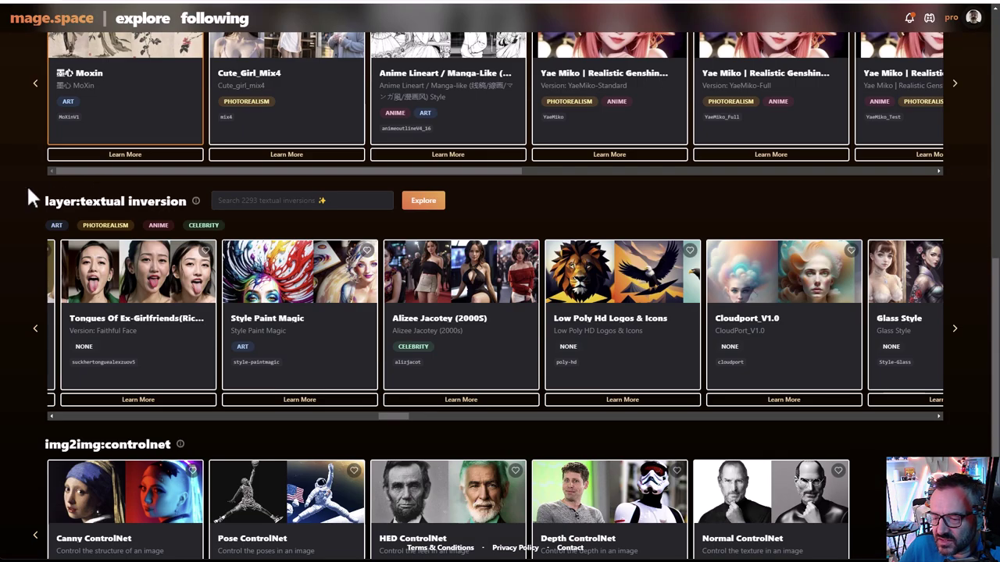
click(36, 335)
click(35, 332)
click(36, 332)
click(36, 332)
click(36, 332)
click(36, 332)
click(36, 332)
click(36, 332)
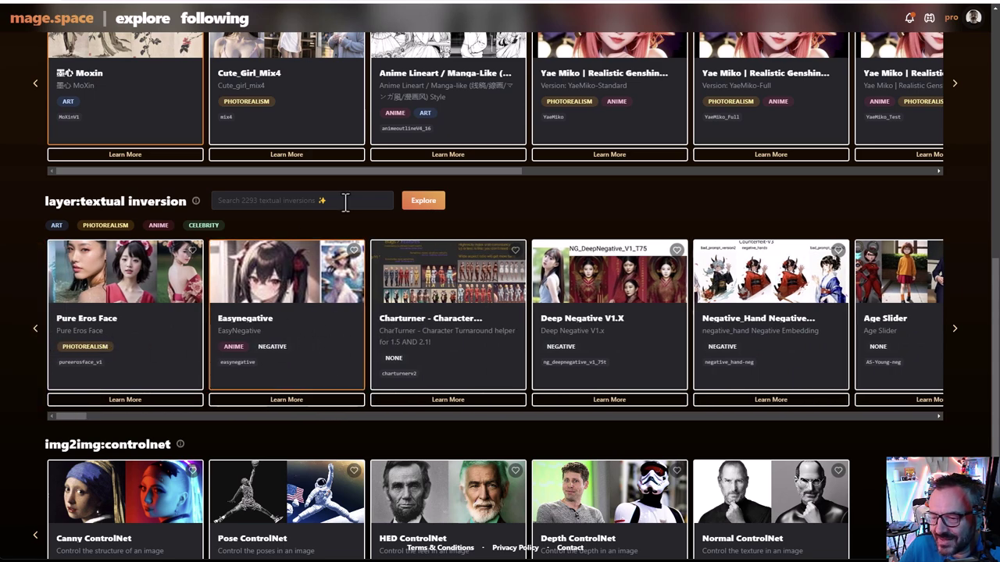
Look over the ControlNet options once more and open the generation settings.
scroll(343, 200, down, 2)
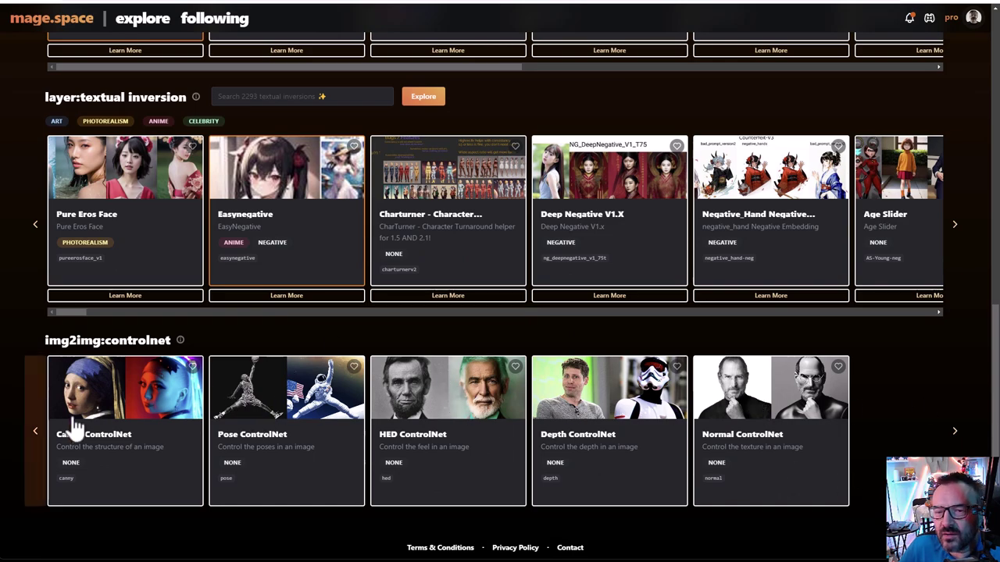
scroll(889, 433, up, 10)
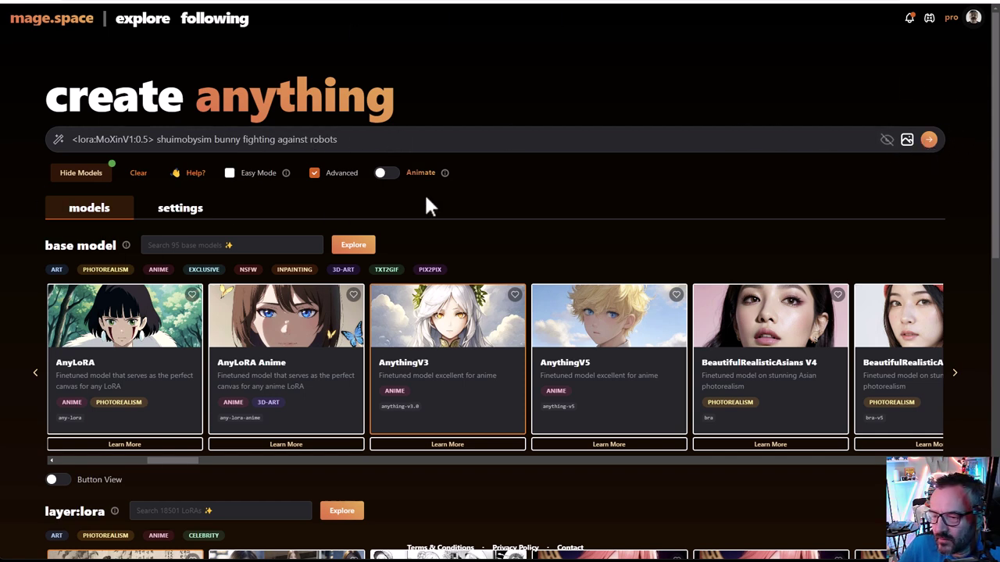
click(177, 218)
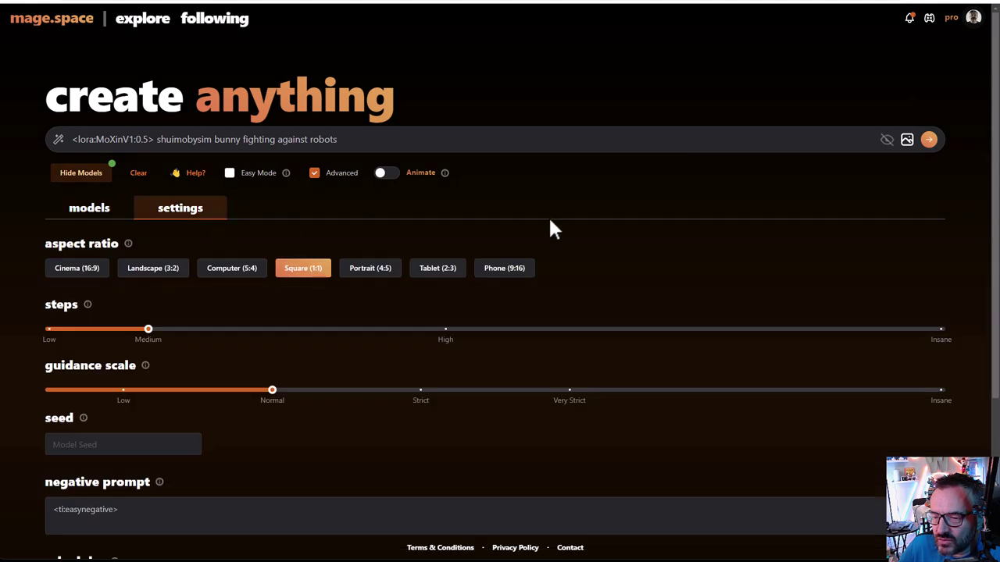
Try steps values of 50 and 51 and return the steps to 20.
scroll(125, 239, down, 1)
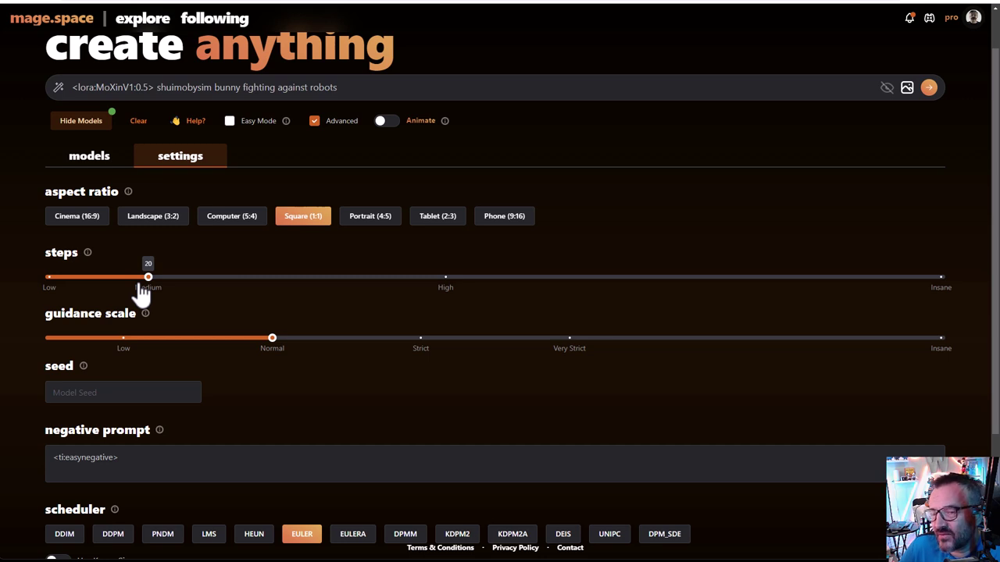
drag(145, 286, 449, 290)
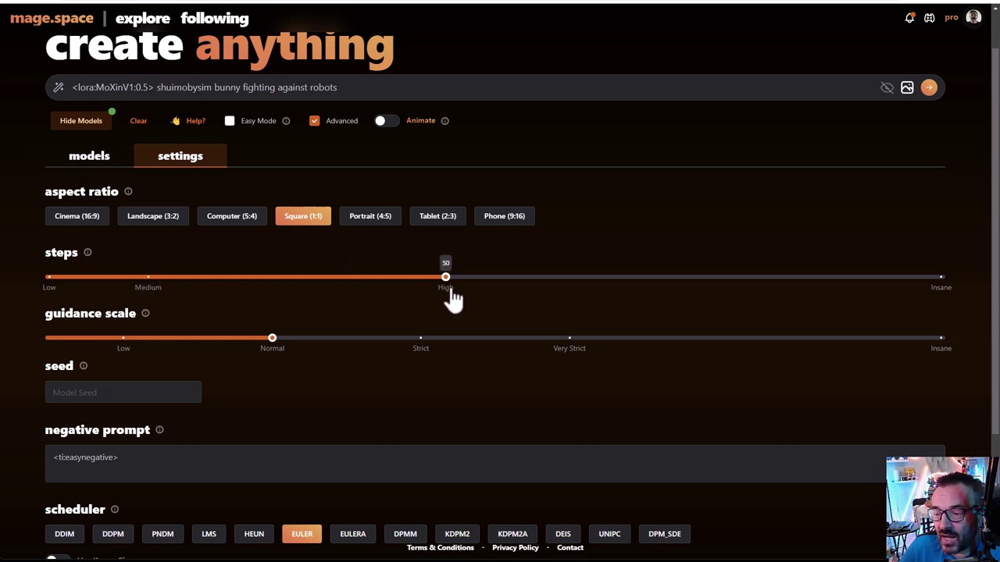
mouse_move(449, 289)
mouse_down()
mouse_move(98, 277)
mouse_move(457, 289)
mouse_up()
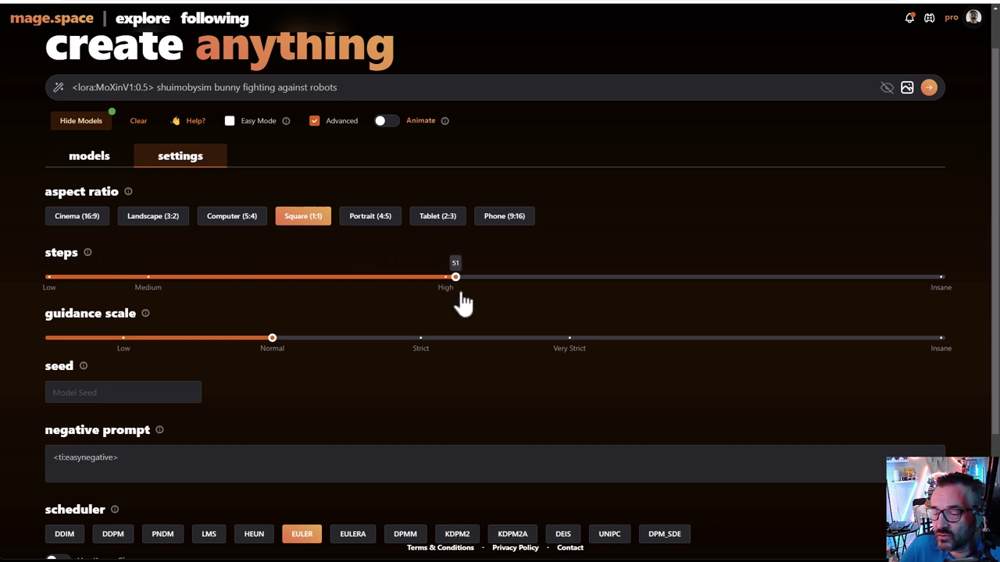
drag(141, 286, 168, 287)
drag(452, 290, 155, 293)
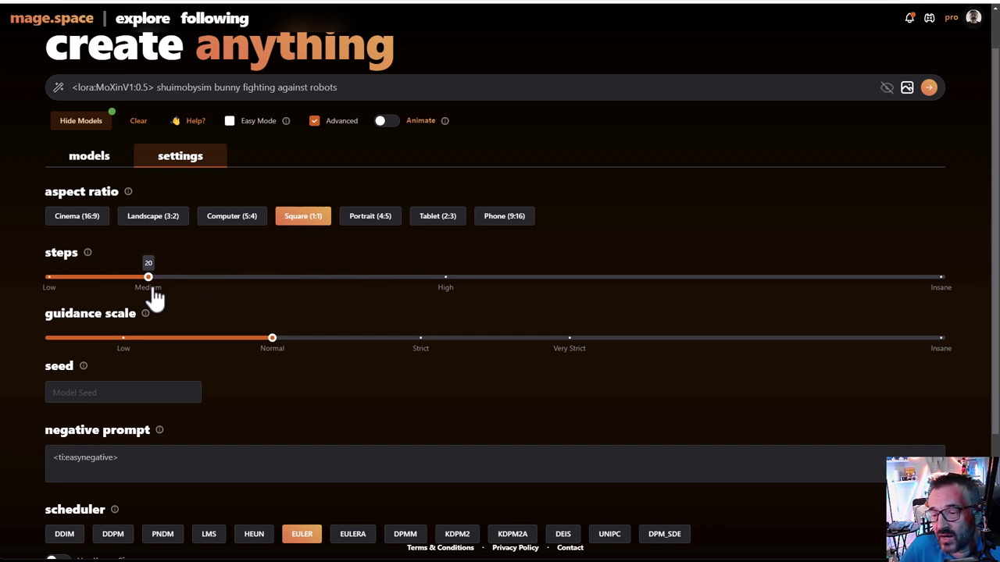
Set the steps to 50 (High) and the guidance scale to 6.5, slightly below Normal.
drag(154, 293, 327, 298)
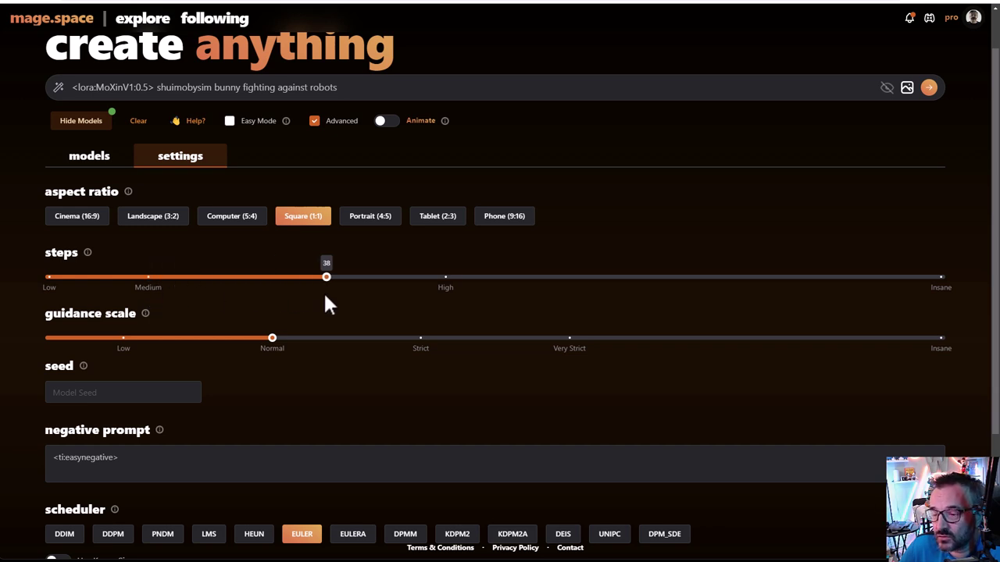
mouse_move(339, 274)
drag(327, 278, 426, 278)
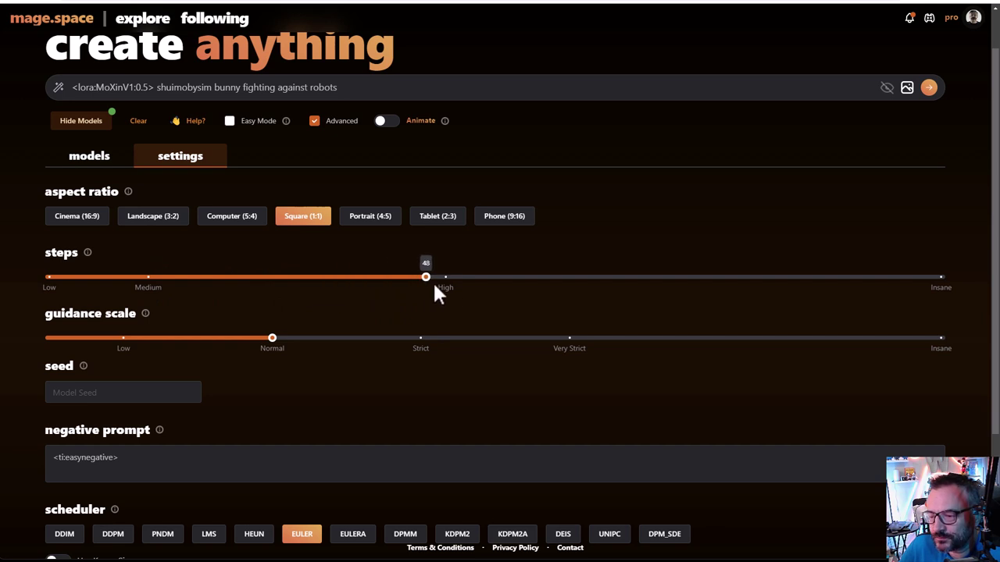
mouse_move(291, 352)
drag(270, 343, 245, 351)
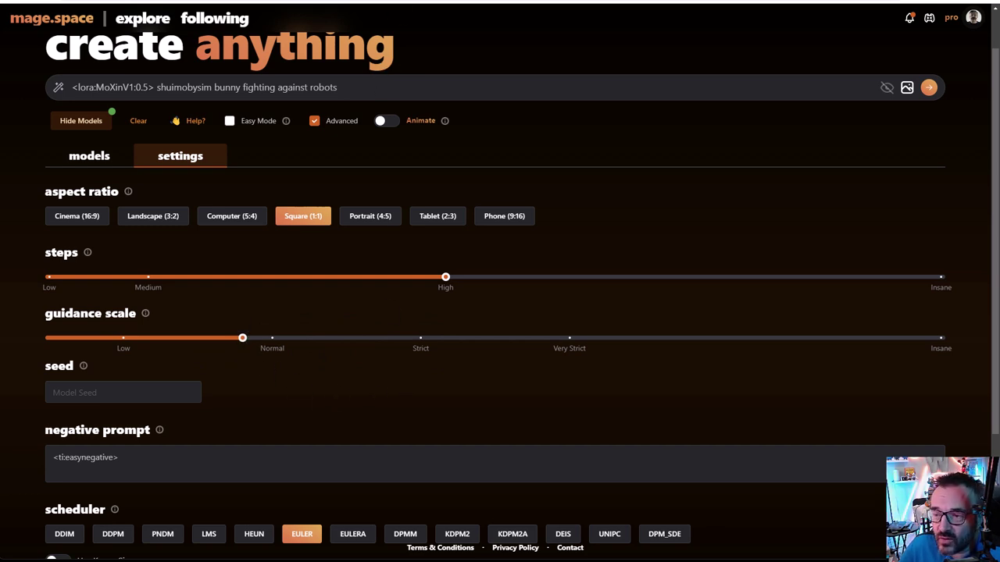
Switch to the Copax Realistic XL page on Civitai and read its recommended steps, CFG scale and sampler.
key(ctrl+Tab)
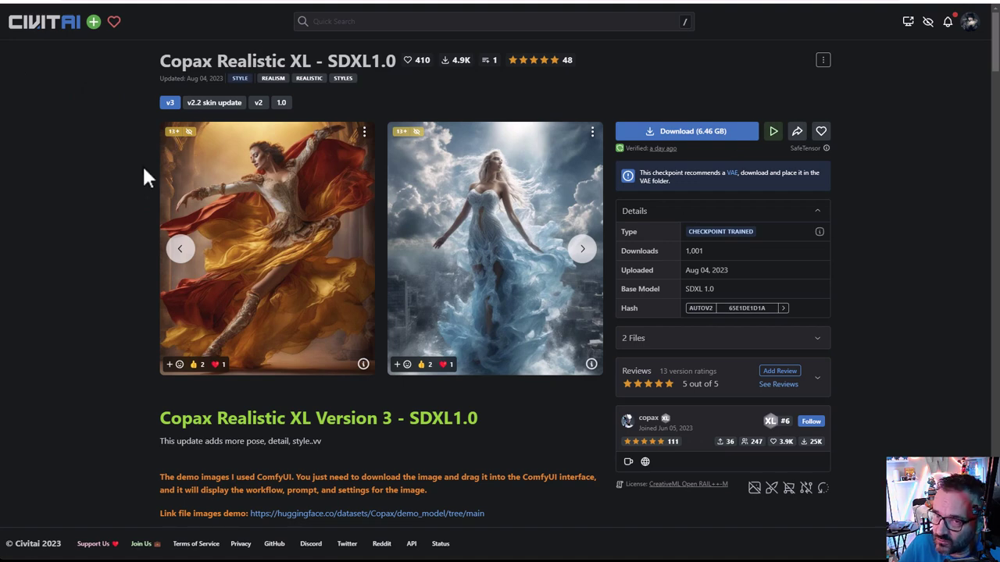
scroll(142, 196, down, 5)
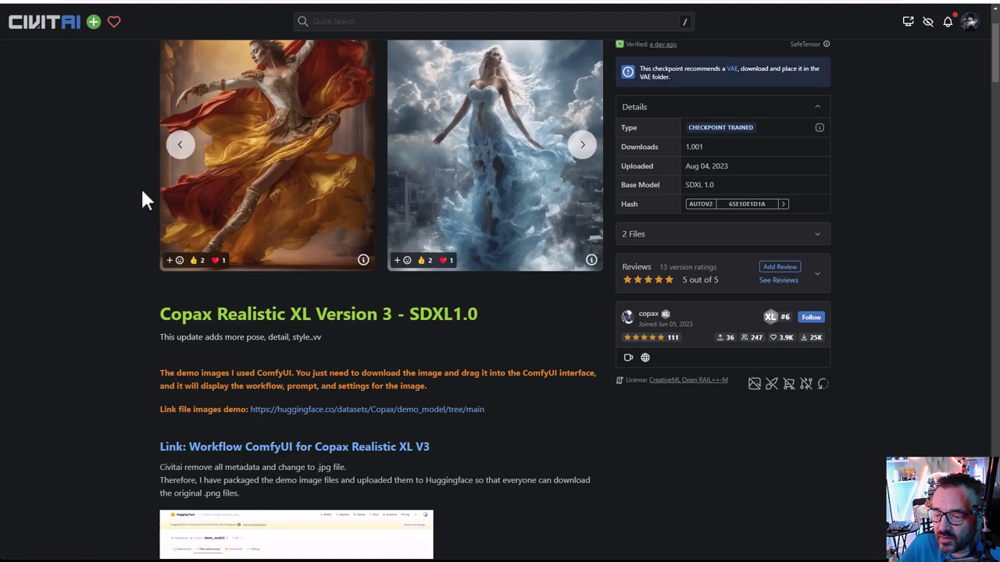
scroll(142, 192, down, 3)
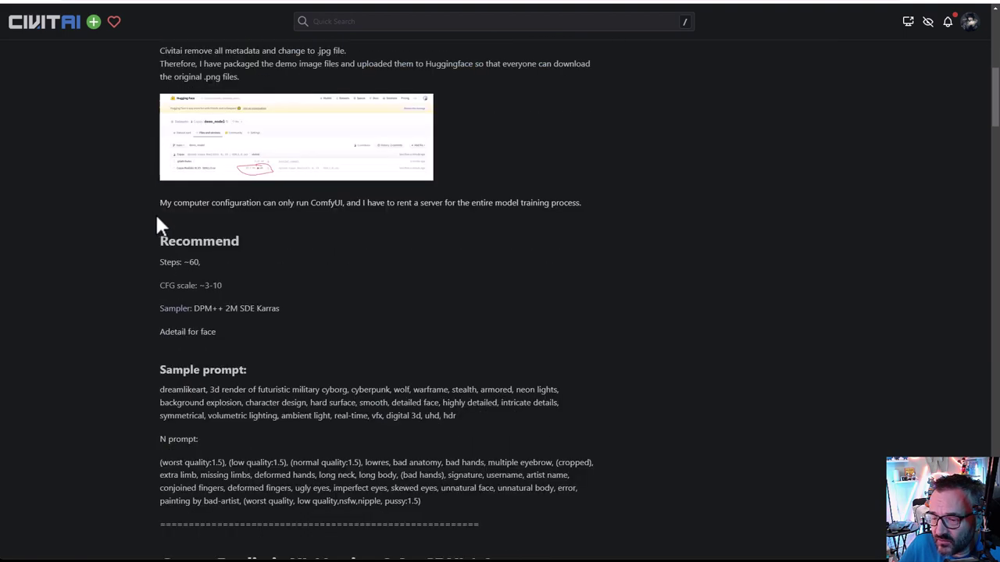
drag(242, 353, 146, 249)
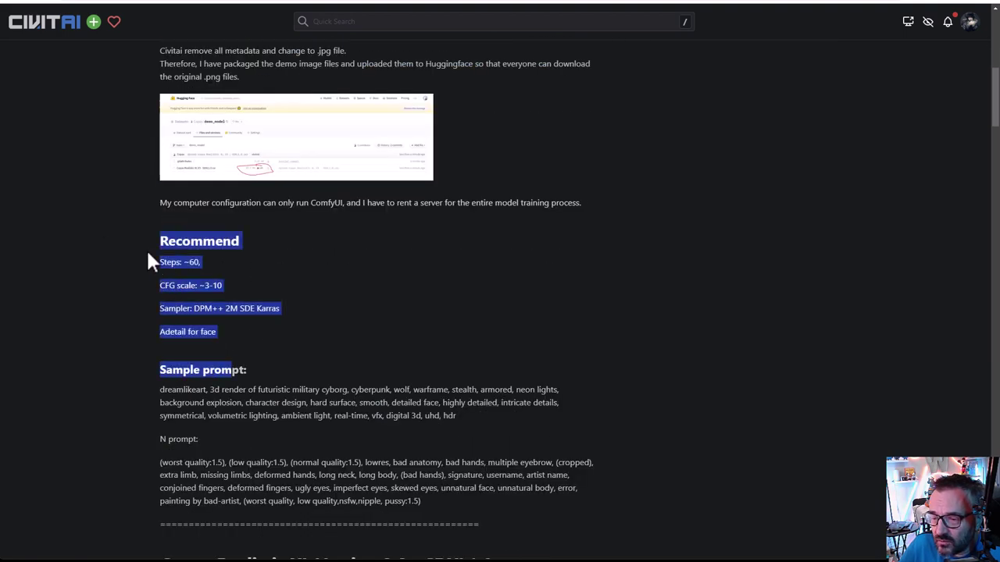
click(156, 264)
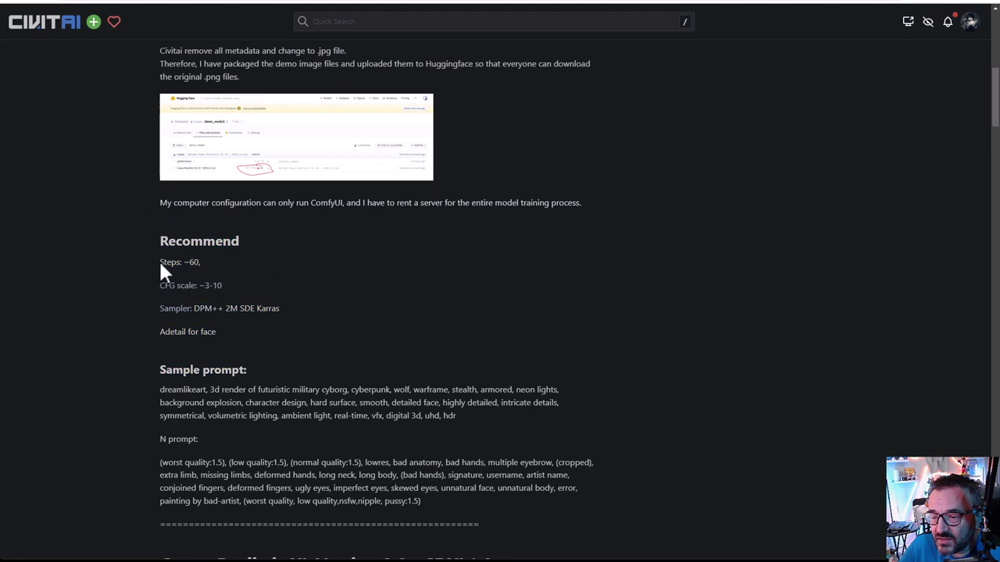
drag(224, 286, 277, 310)
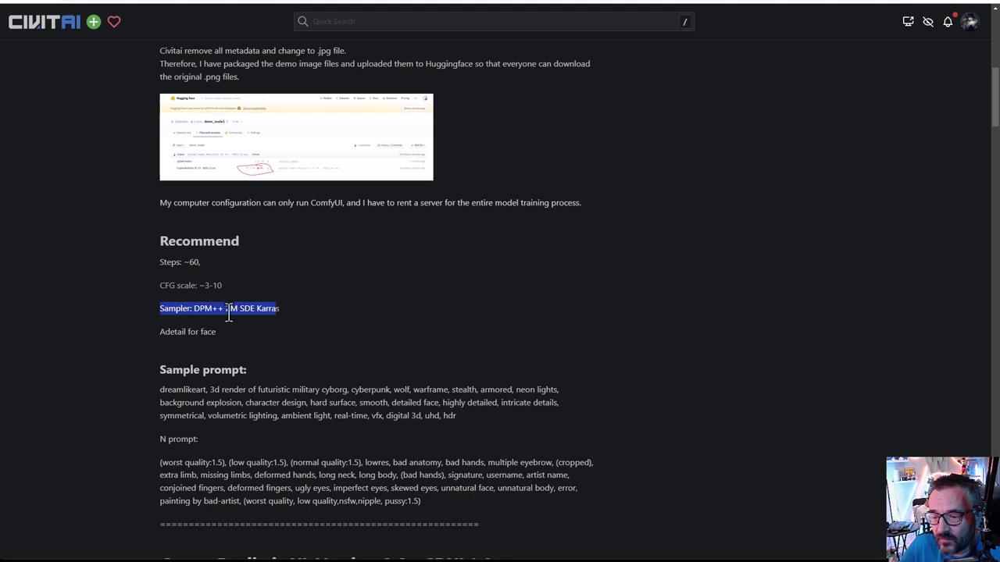
click(296, 319)
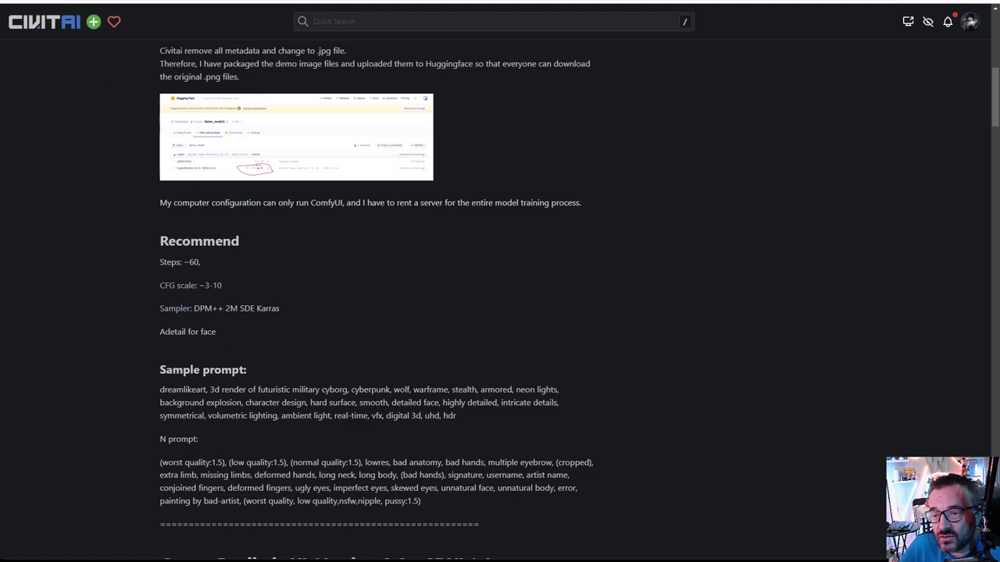
Switch back to mage.space, choose the DDPM scheduler and enable Use Karras Sigmas.
key(ctrl+Tab)
mouse_move(231, 340)
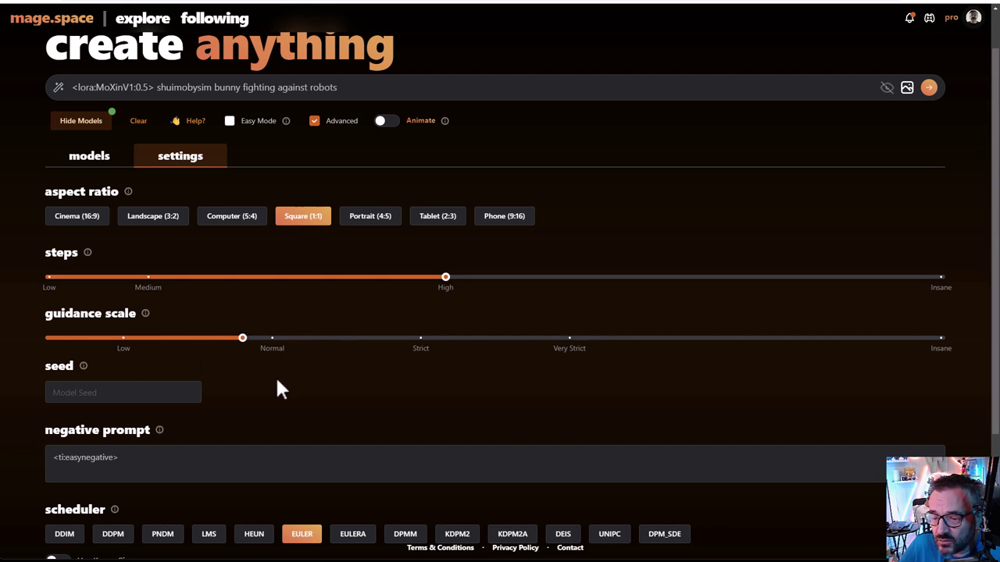
scroll(276, 378, down, 3)
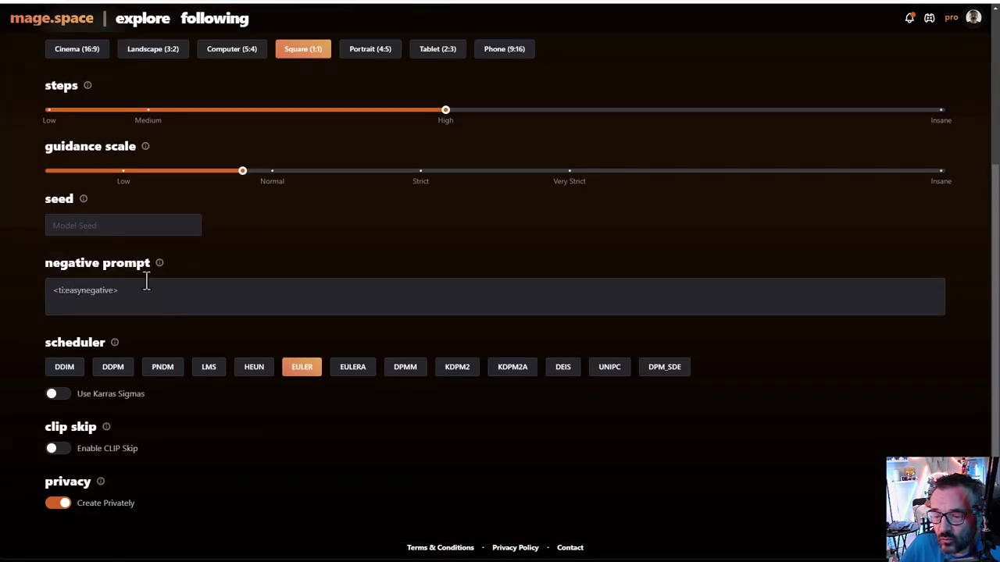
click(130, 290)
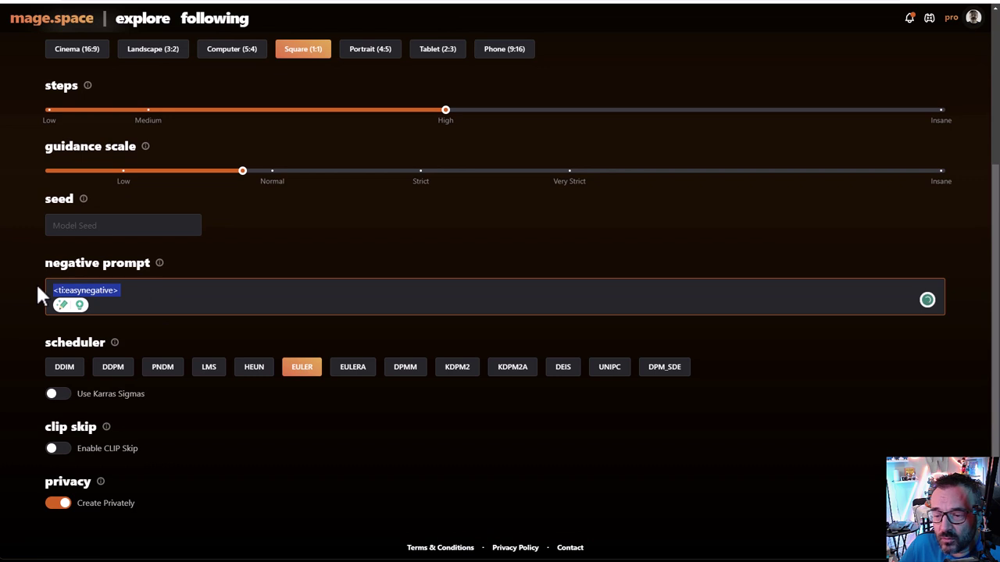
click(18, 240)
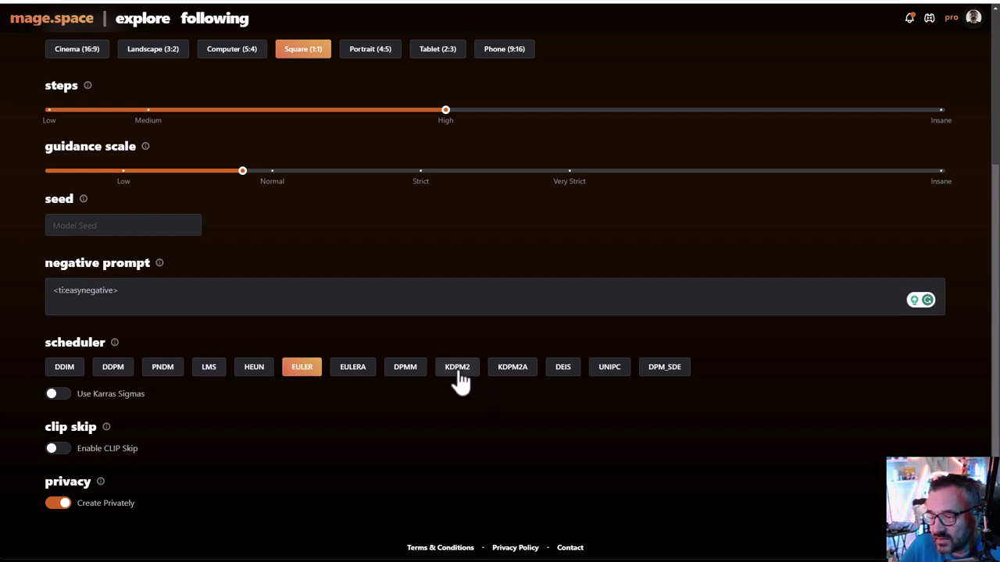
click(112, 371)
click(58, 392)
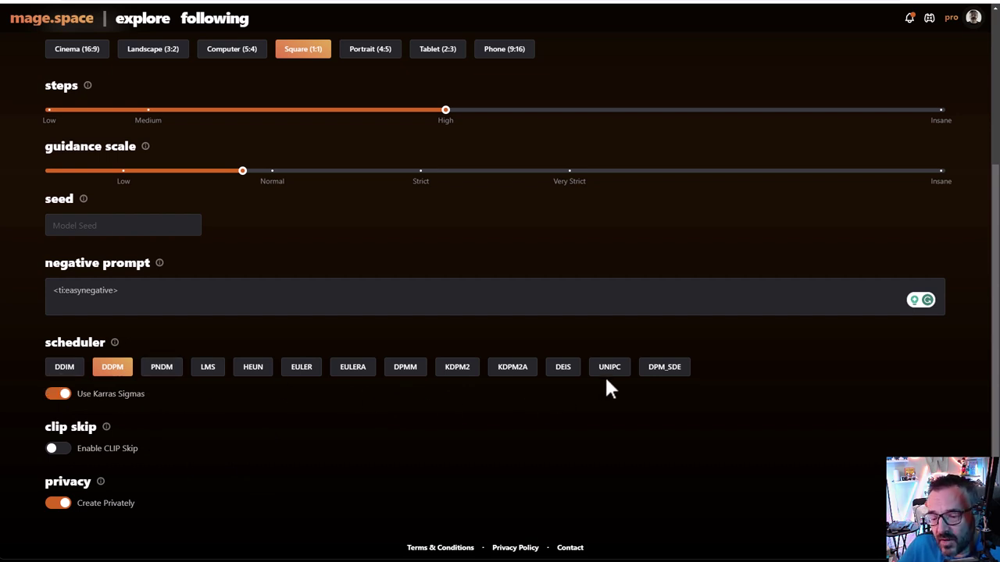
Generate the image of the bunny fighting against robots and close its result view.
scroll(624, 375, up, 3)
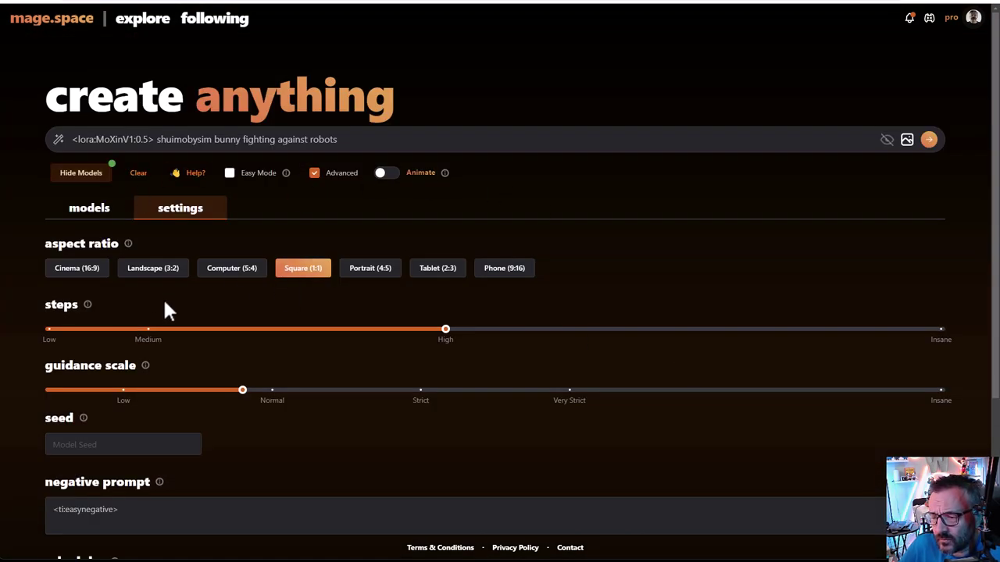
click(929, 141)
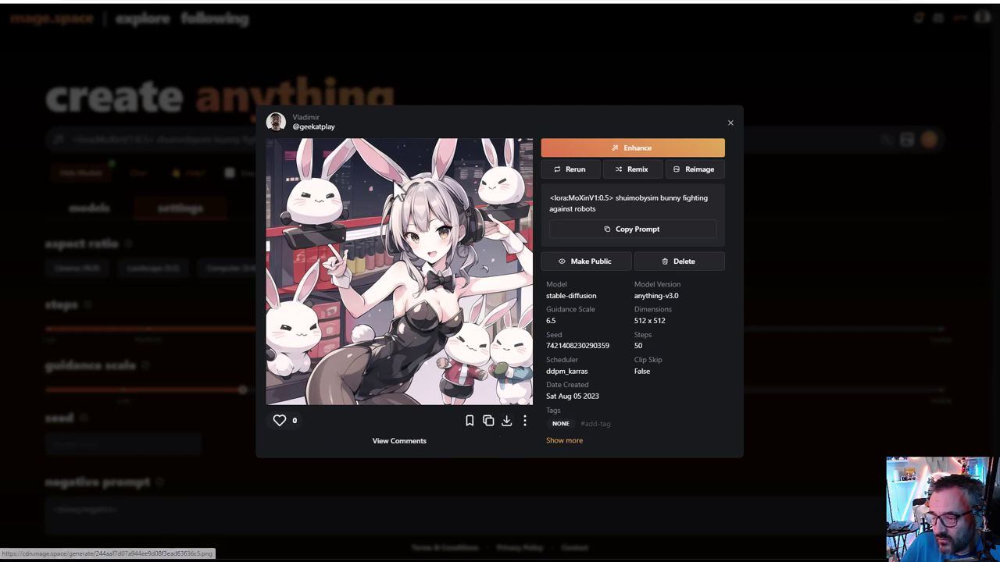
click(650, 56)
Check the privacy setting, then open the newest bunny image from the profile's creations to view its details.
scroll(379, 283, down, 3)
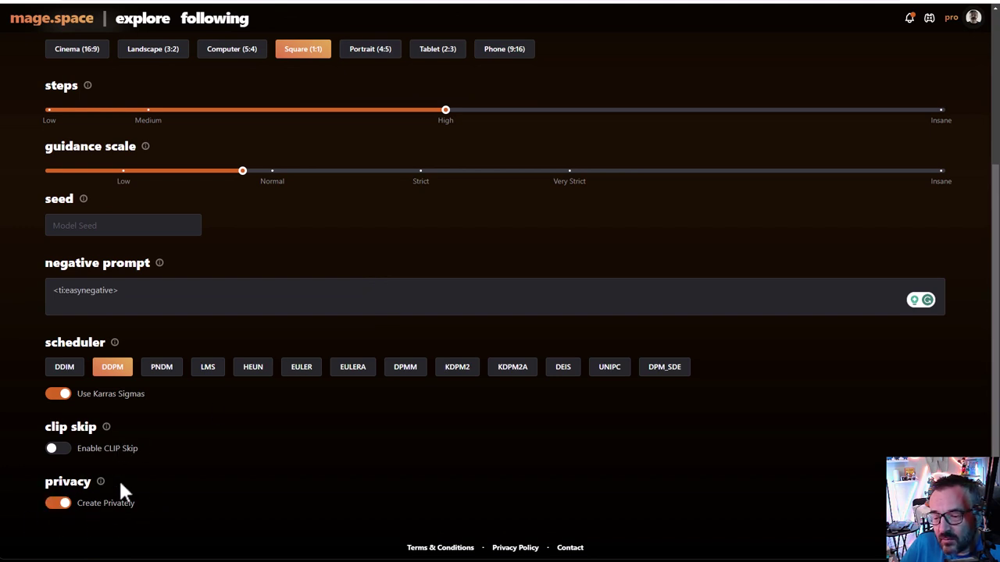
scroll(326, 453, up, 3)
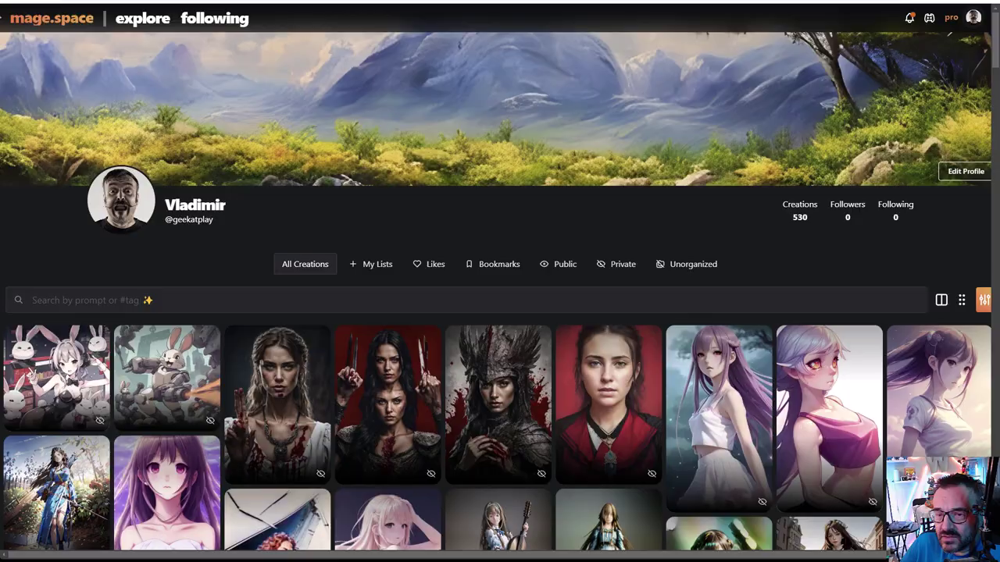
click(67, 391)
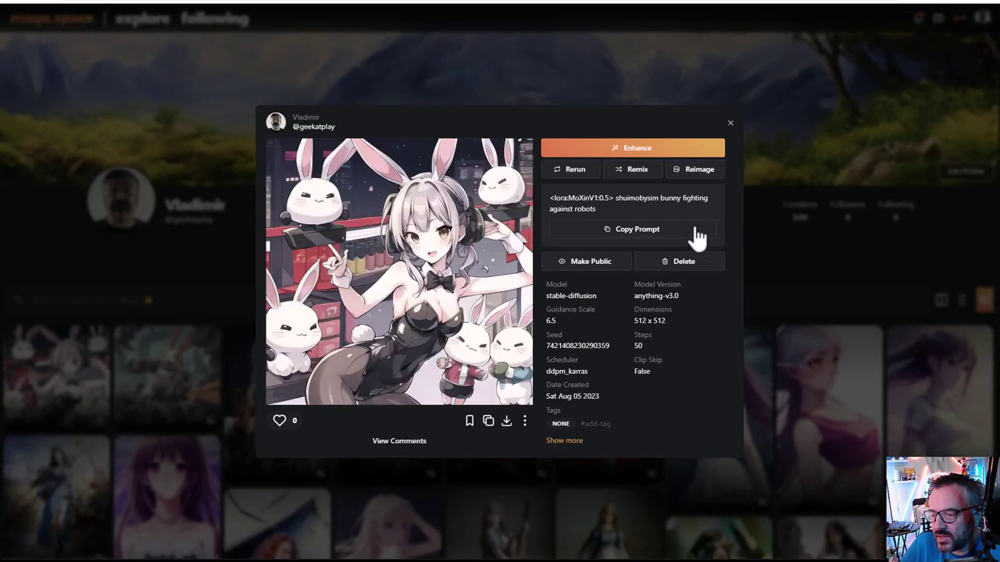
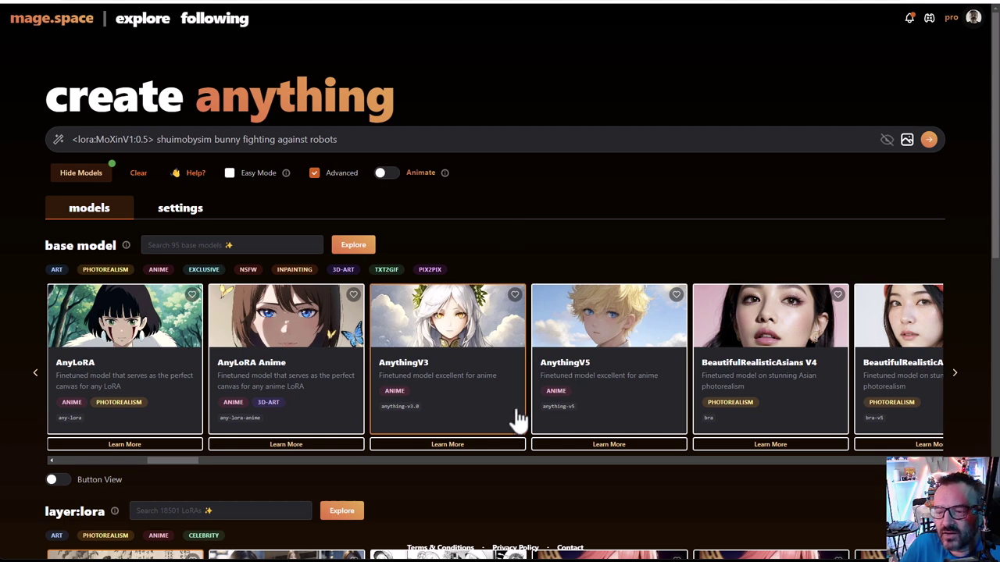
Return to the start of the base model list and select SDXL as the base model.
drag(178, 462, 54, 461)
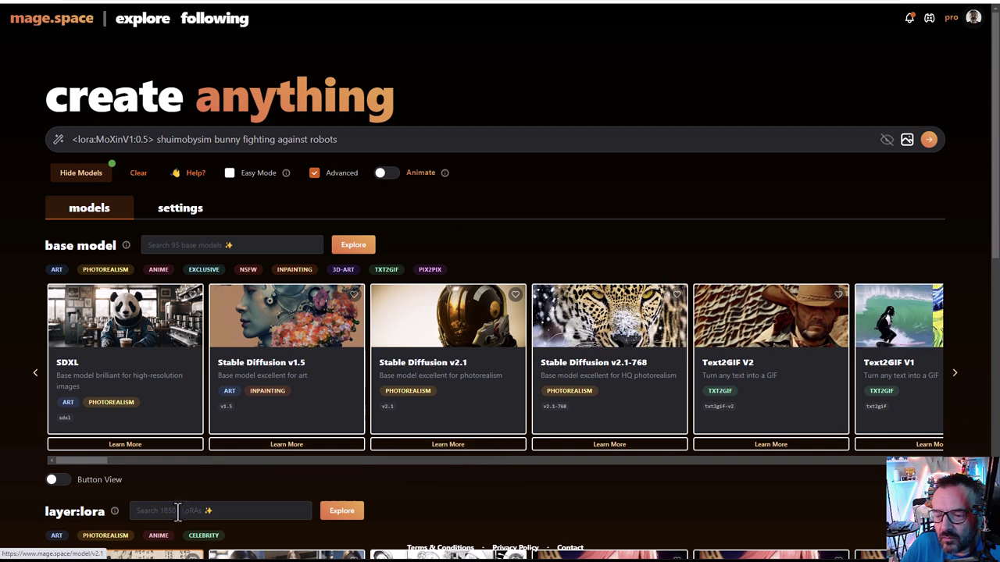
click(185, 373)
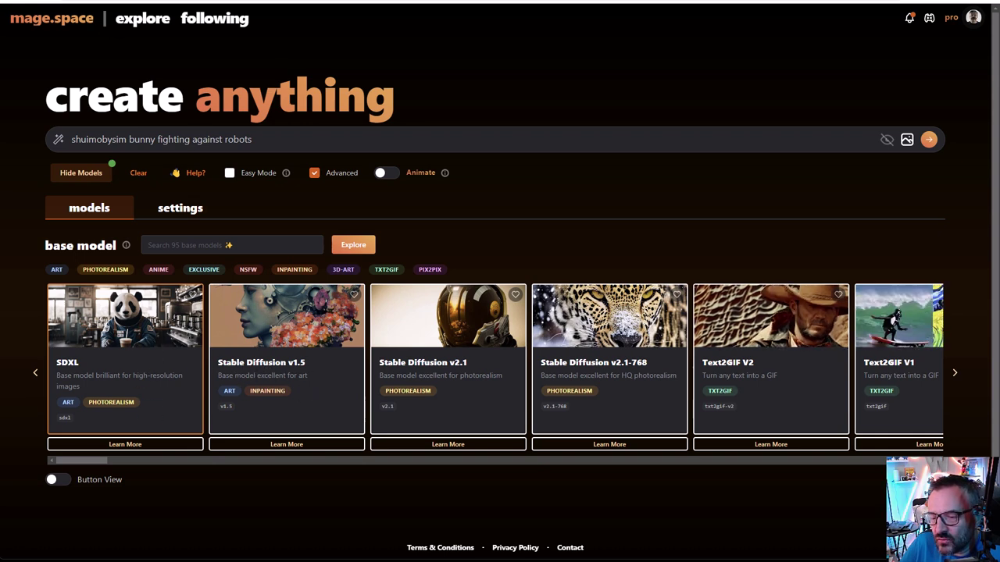
Open the profile's creations and view the details of a Queen of the Mars astronaut portrait.
click(972, 17)
scroll(723, 399, down, 15)
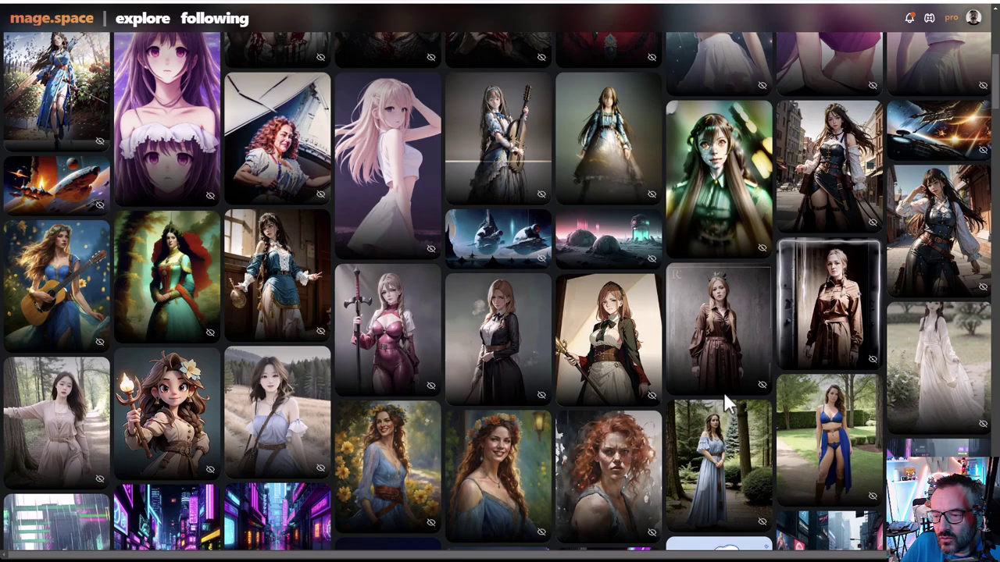
scroll(720, 388, down, 10)
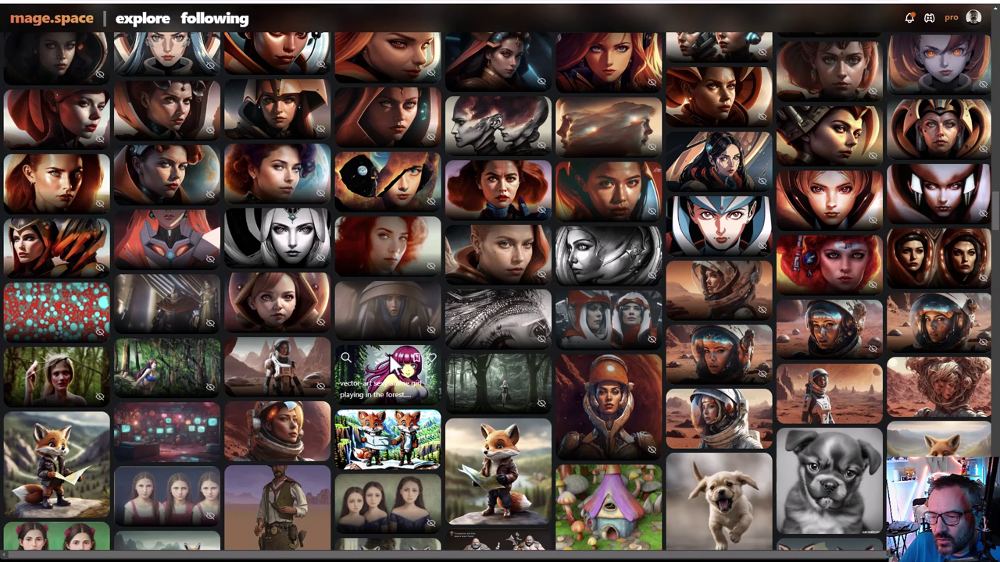
click(714, 356)
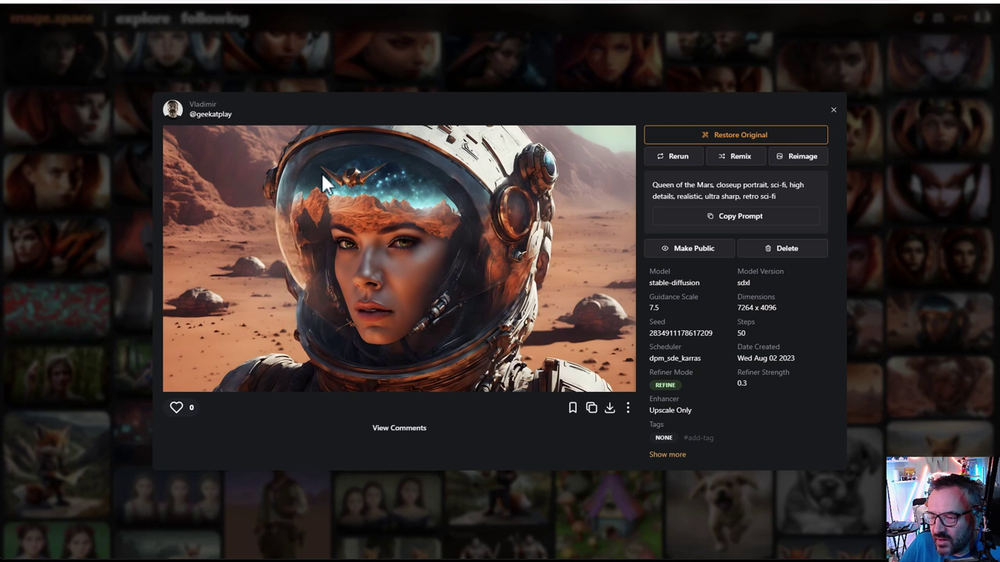
click(834, 112)
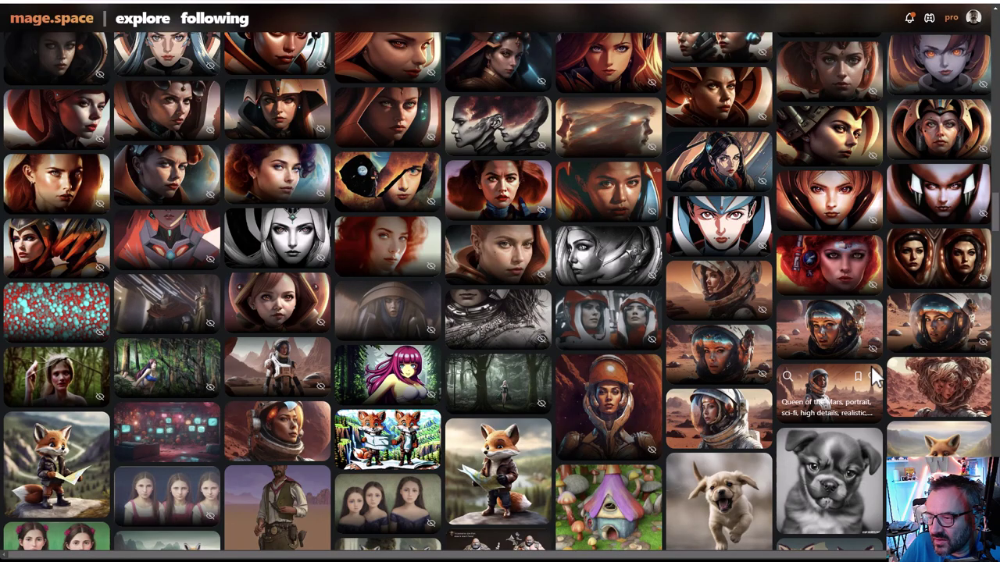
View the details of the Mars portrait with tangled hair and of another helmeted astronaut portrait, closing each.
click(942, 373)
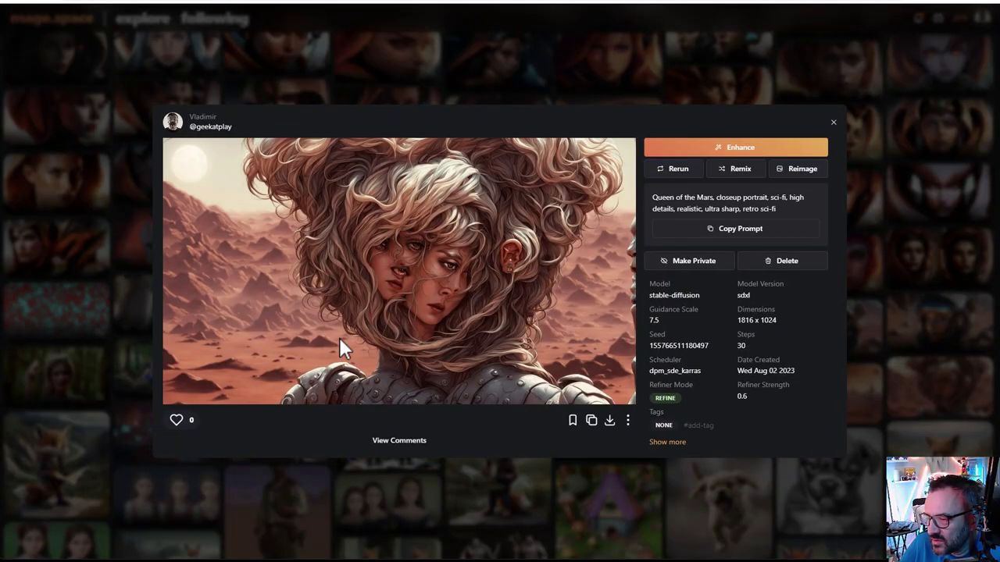
click(832, 123)
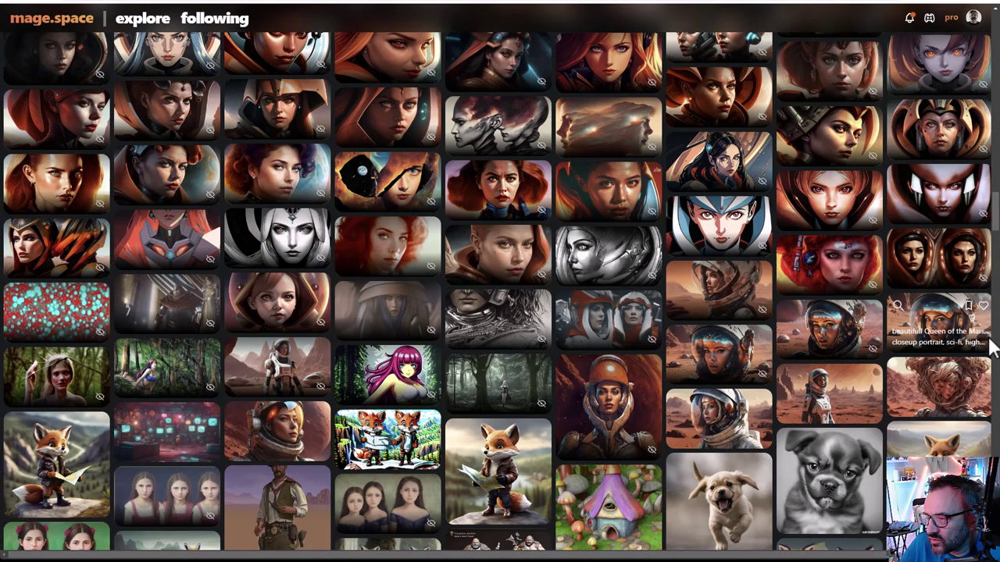
click(845, 321)
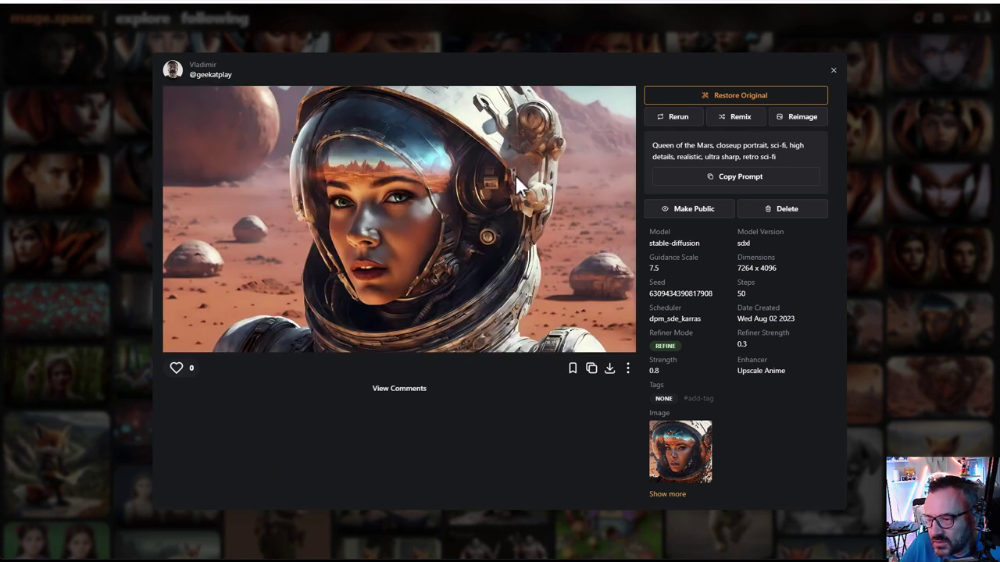
click(832, 71)
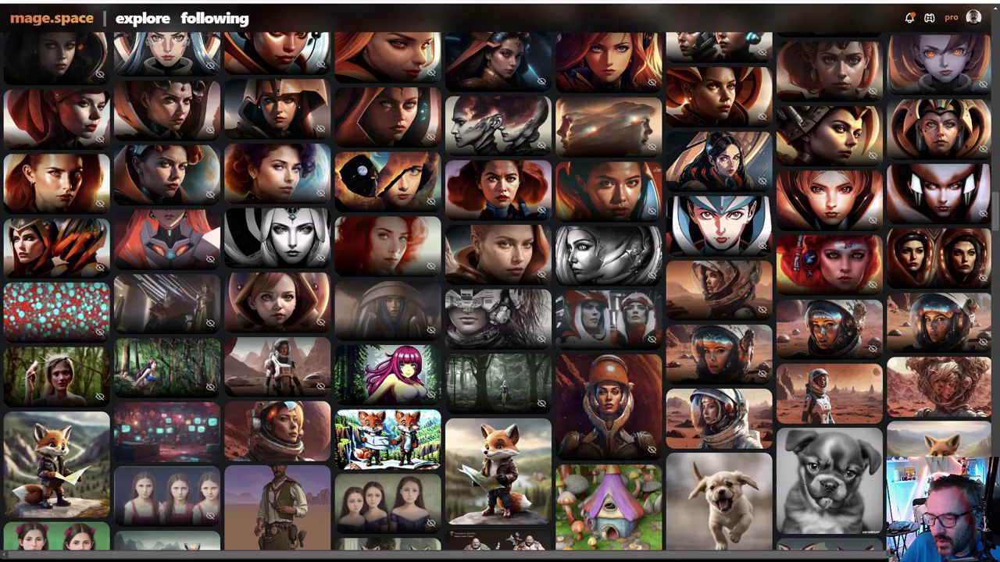
Glance at the base models on the create page, then compare the red-haired Mars portrait with the one showing two hooded faces.
key(alt+Left)
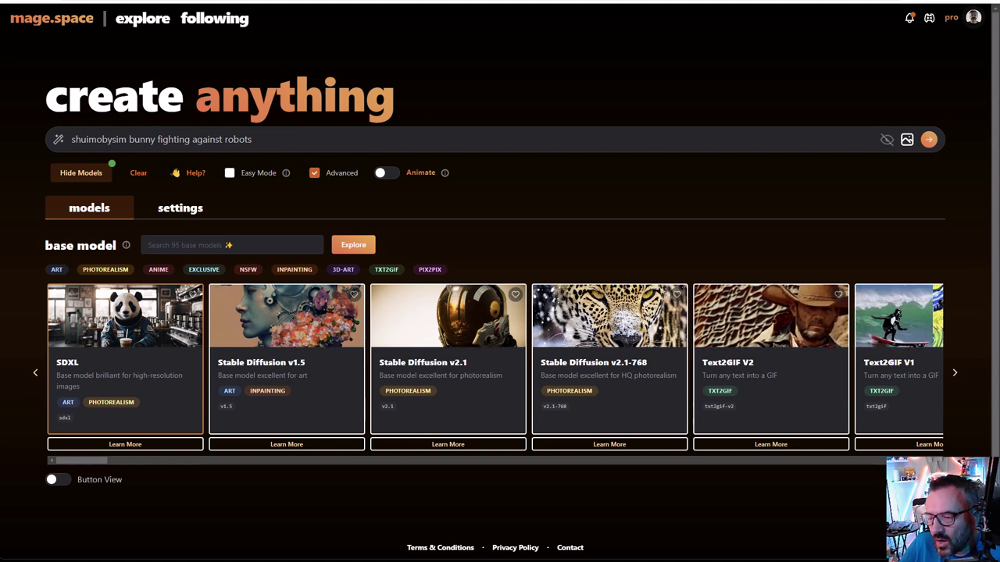
key(alt+Right)
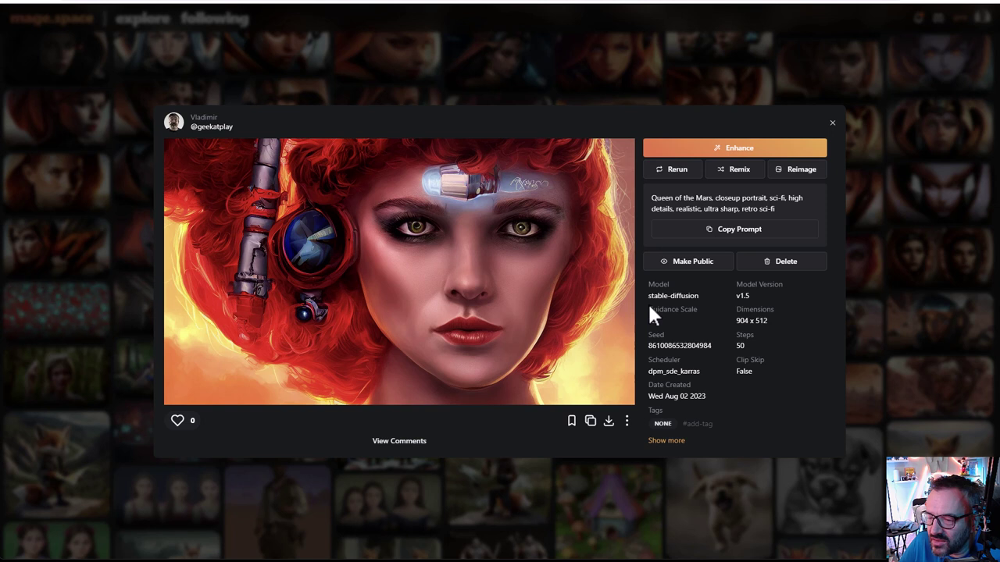
click(832, 125)
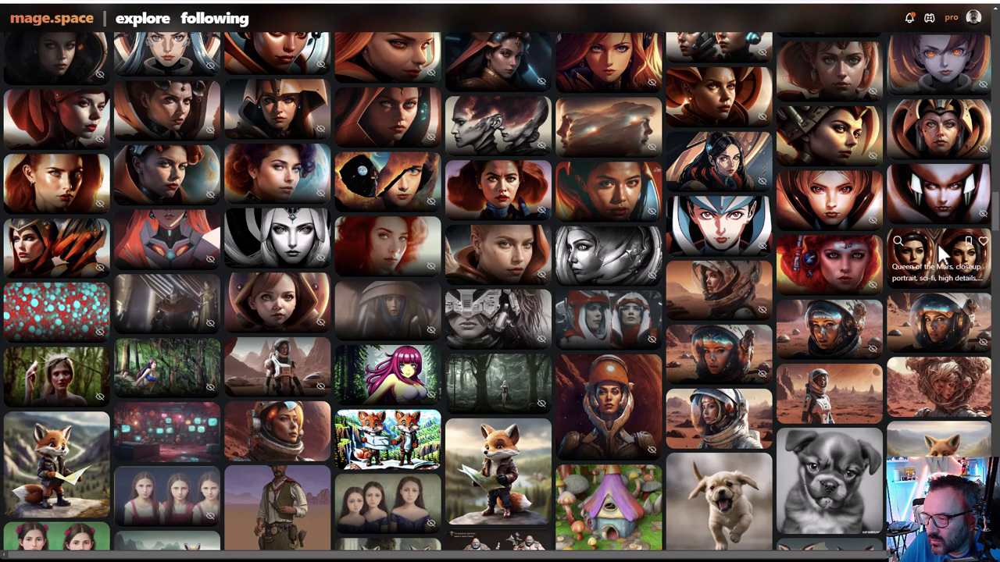
click(945, 254)
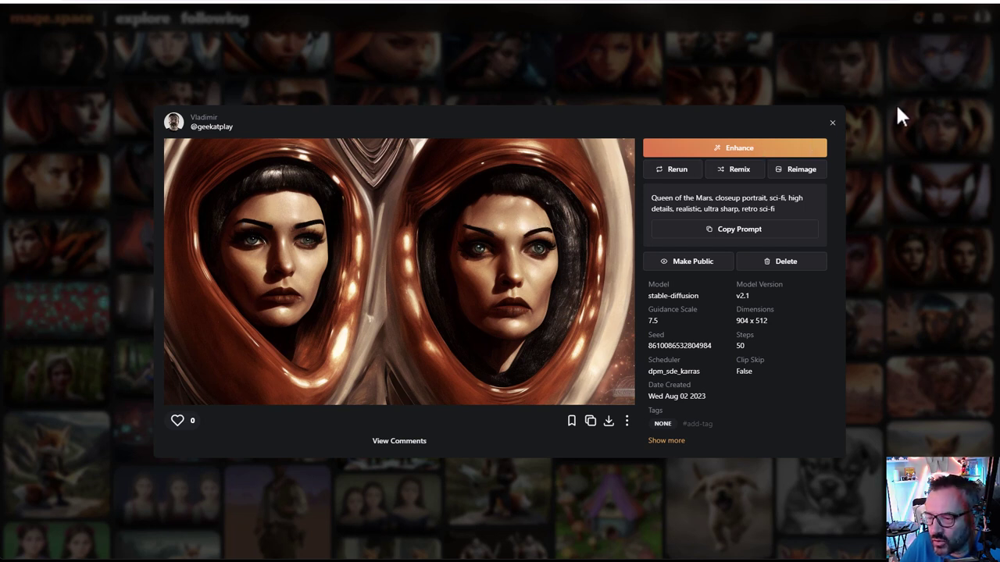
click(831, 123)
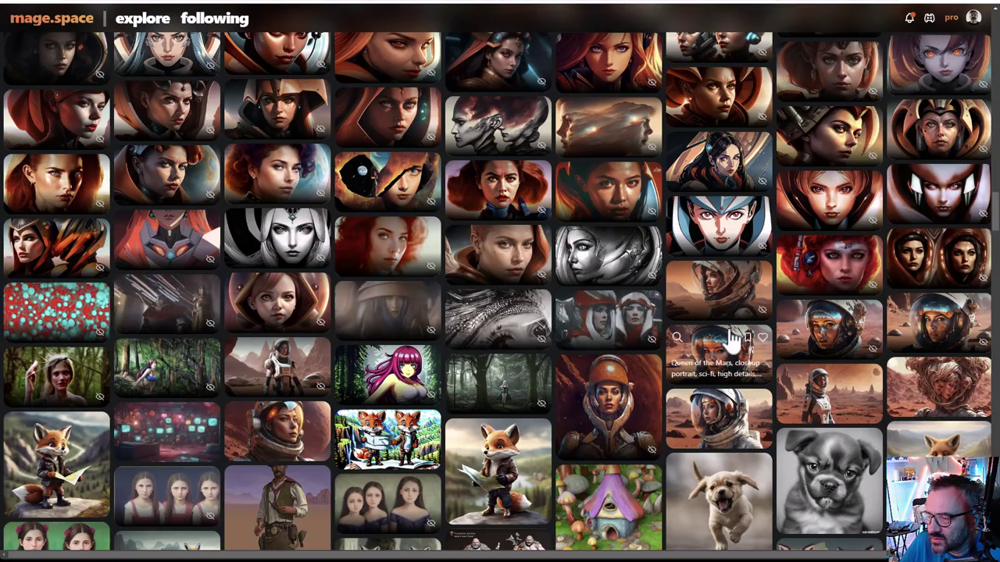
Check the model versions of the animated two-astronaut image and the grey robotic-mask animation, closing each.
click(587, 313)
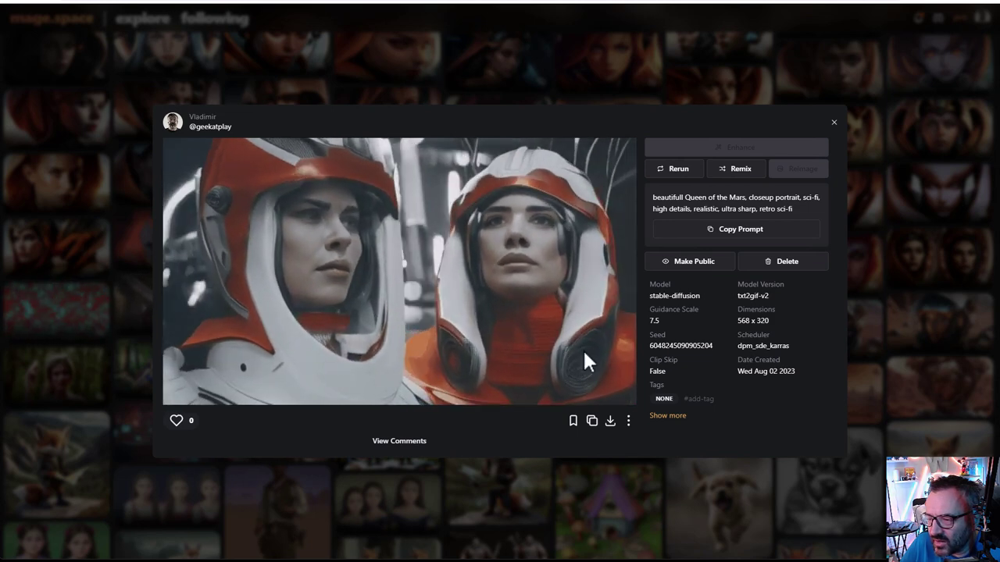
triple_click(747, 294)
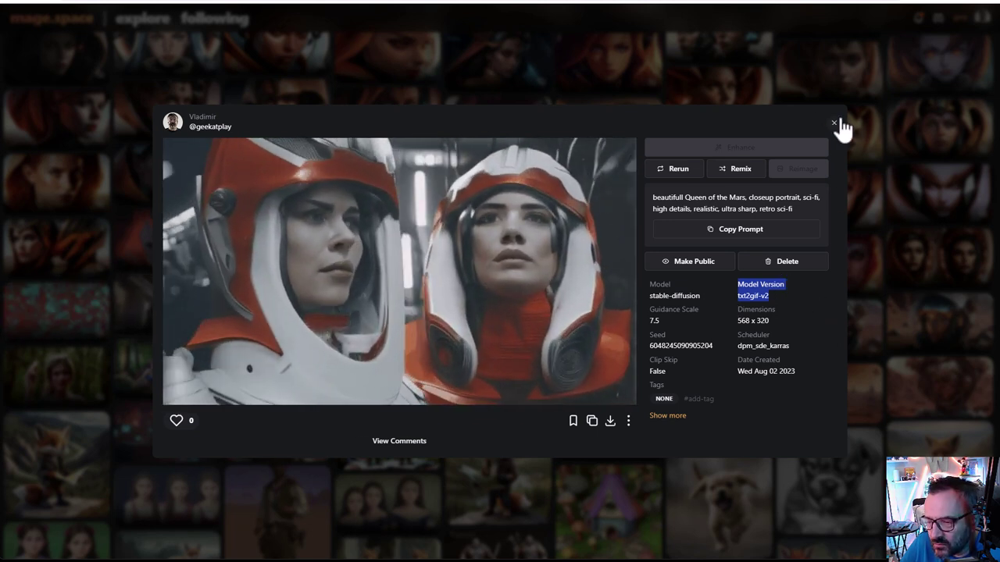
click(834, 123)
click(488, 309)
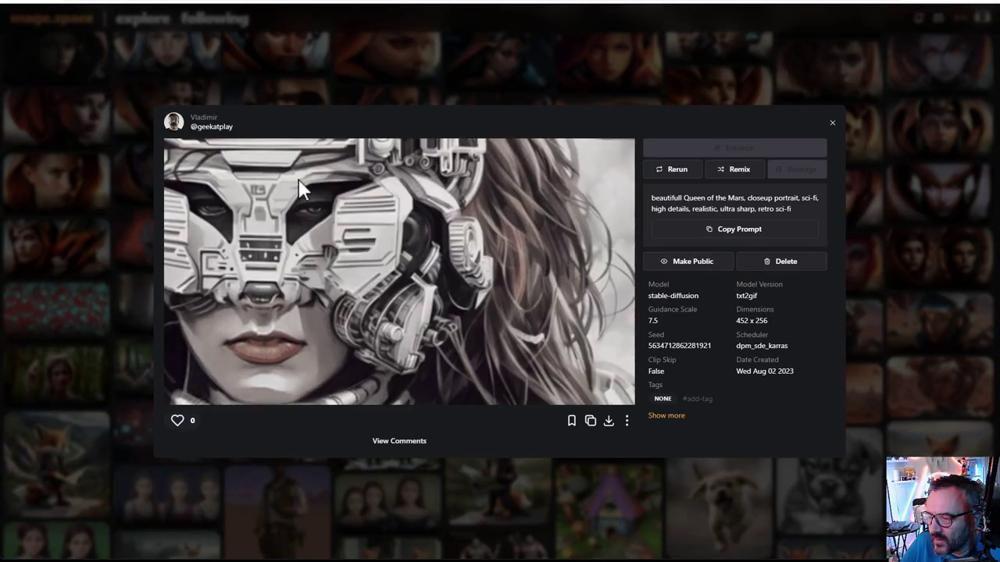
click(832, 123)
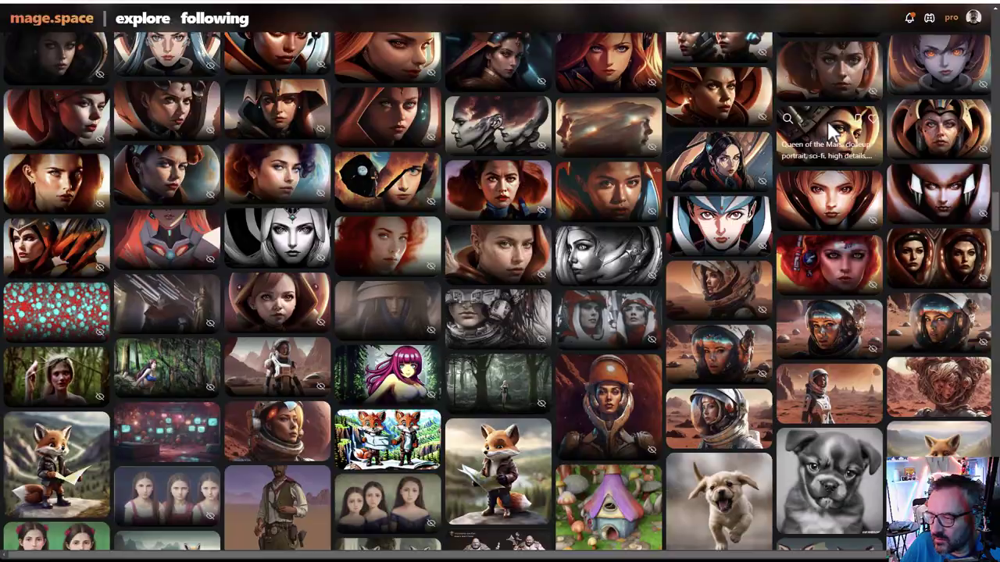
Open the AnimalClothes Queen of the Mars animation, highlight its model version and close the details.
click(395, 300)
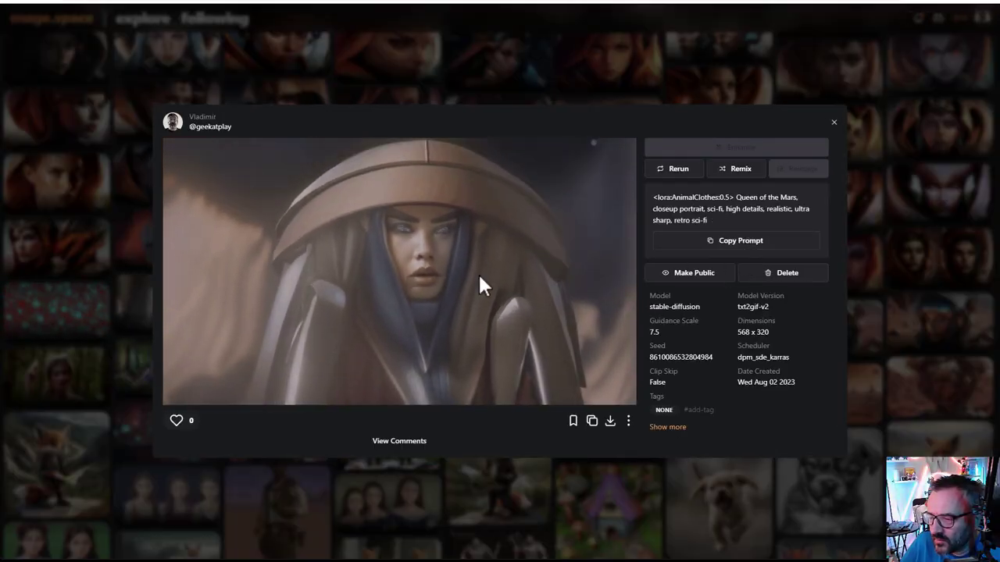
triple_click(773, 304)
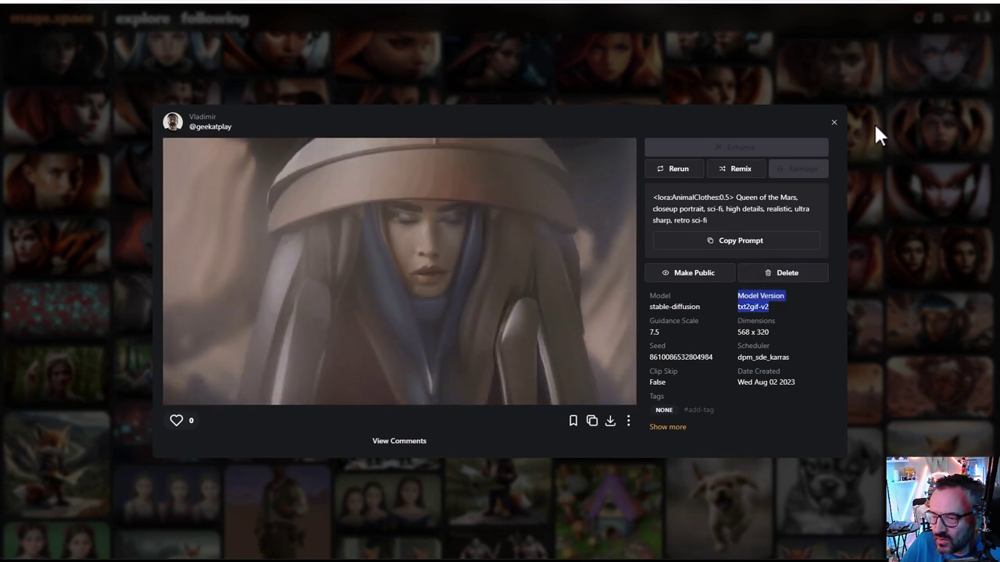
click(852, 132)
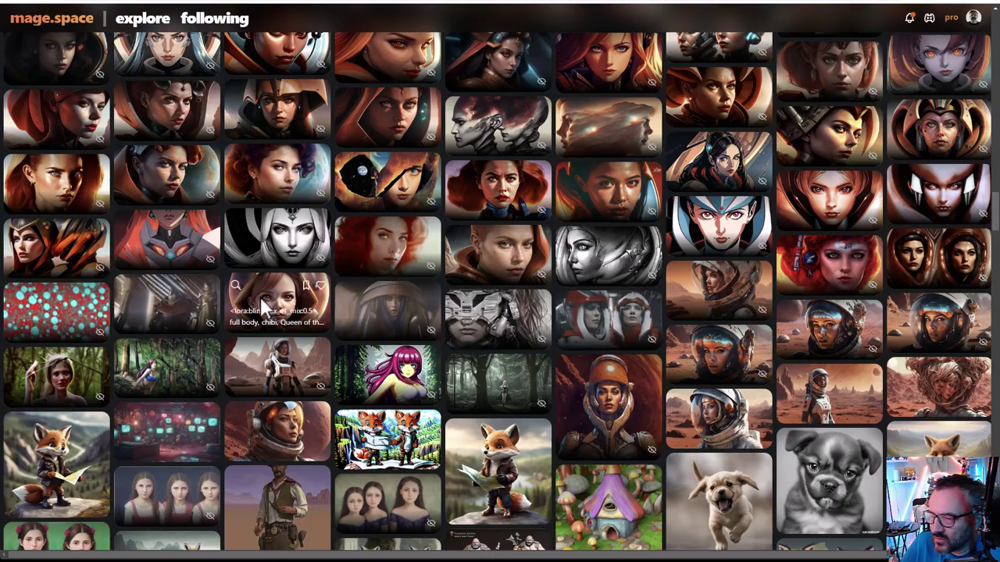
Advance the base model list on the create page, then view the chibi Queen of the Mars portrait in the creations.
click(51, 18)
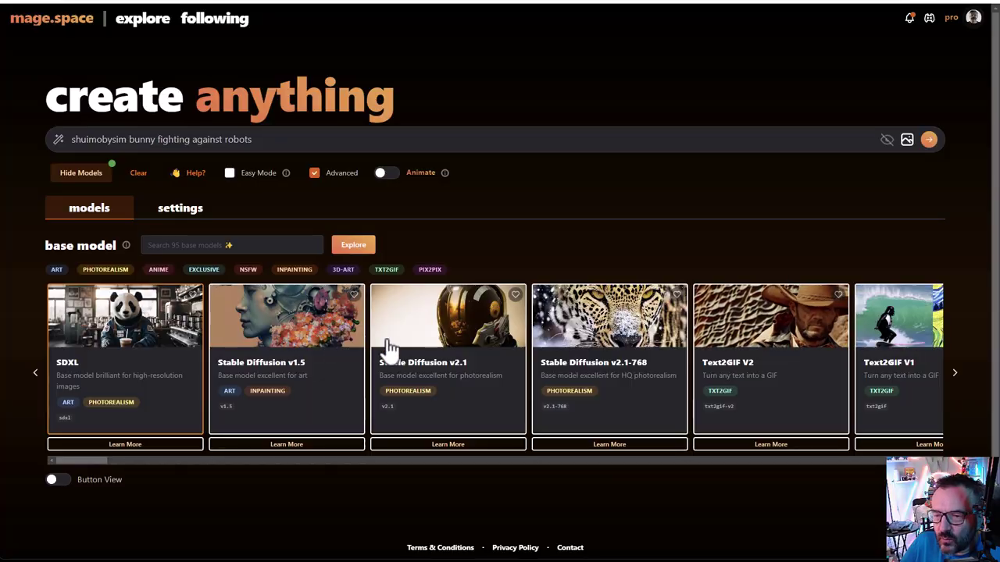
click(956, 374)
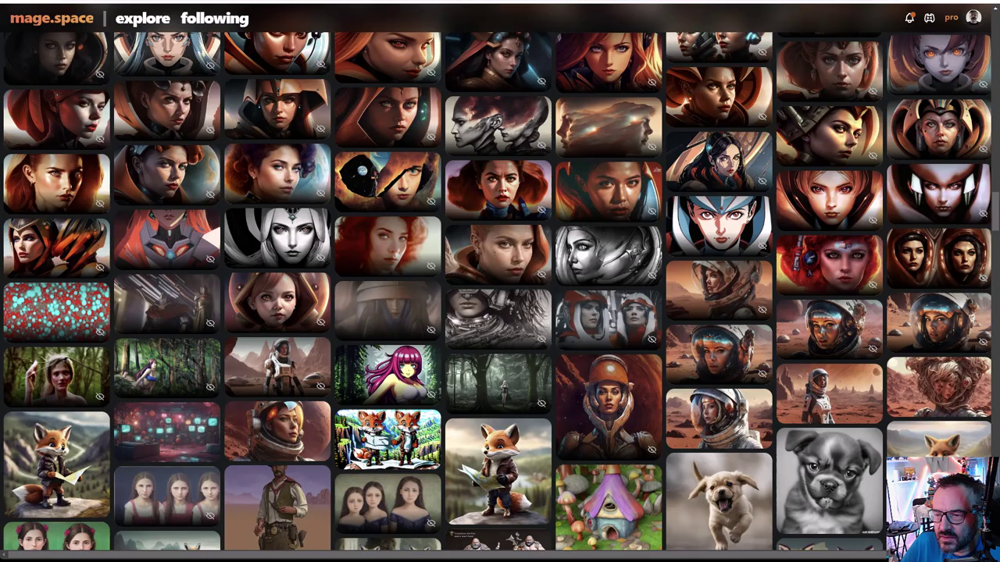
click(164, 25)
click(268, 292)
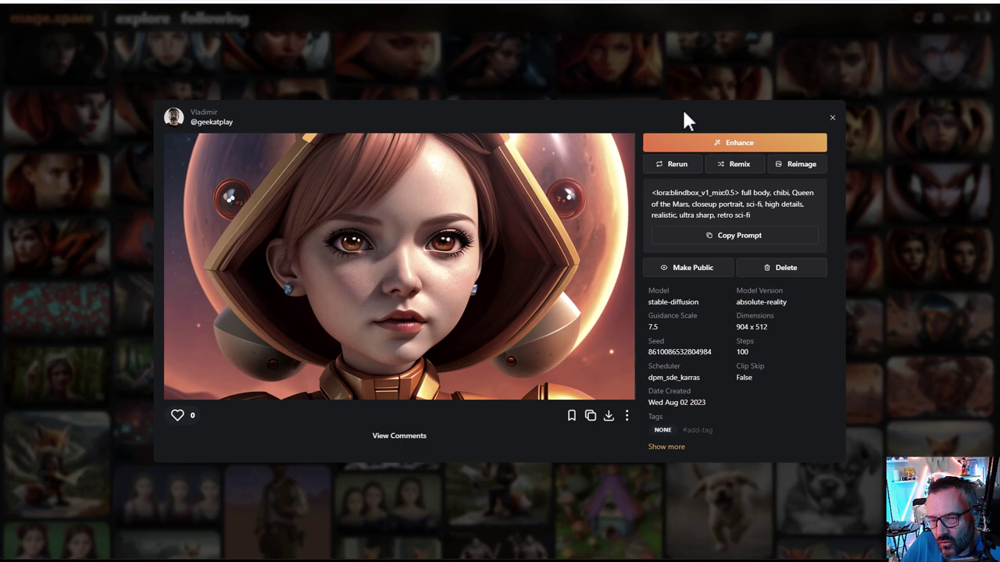
click(832, 118)
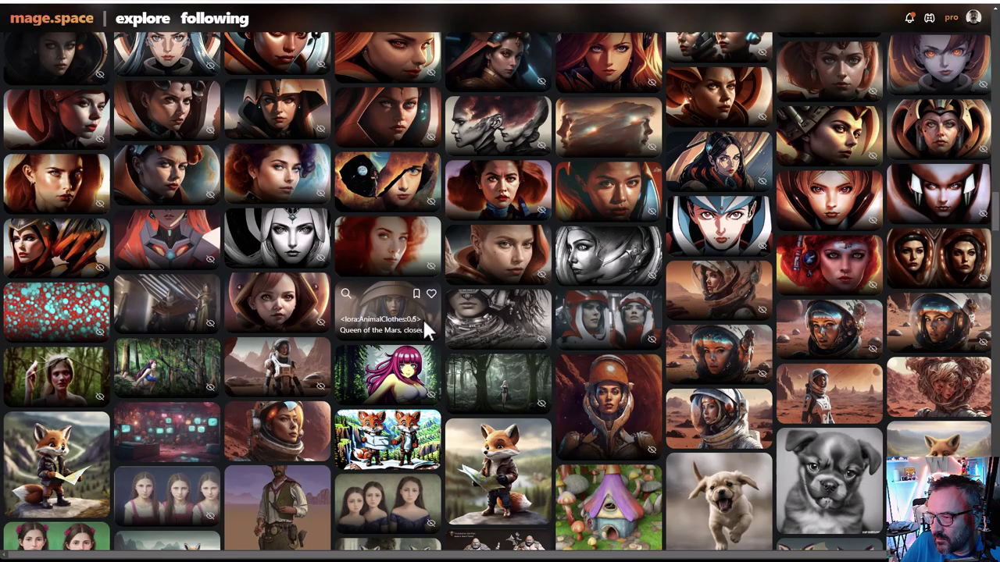
Open the red and cyan dots animation, then switch to the create page and select AbsoluteReality as the base model.
click(67, 313)
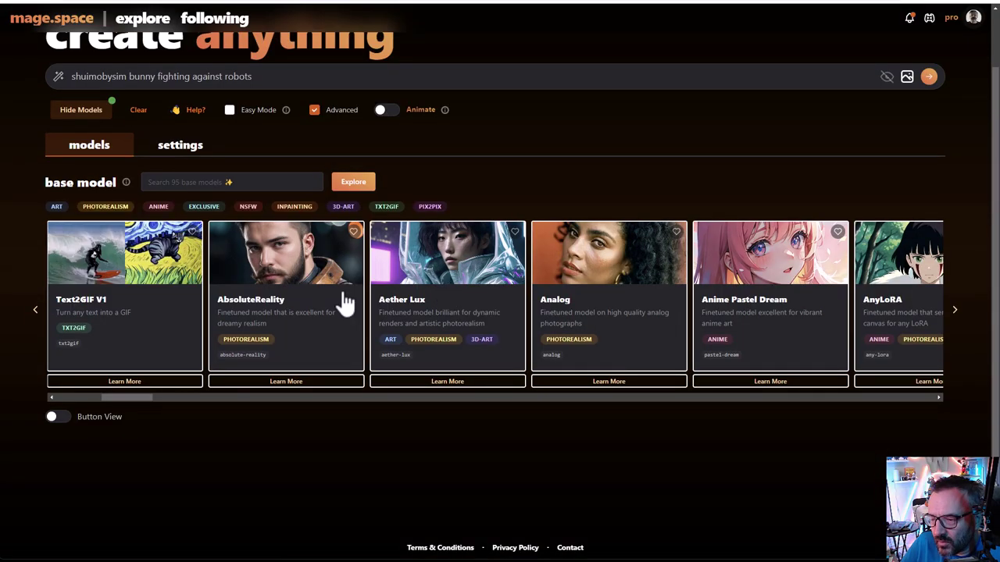
click(297, 313)
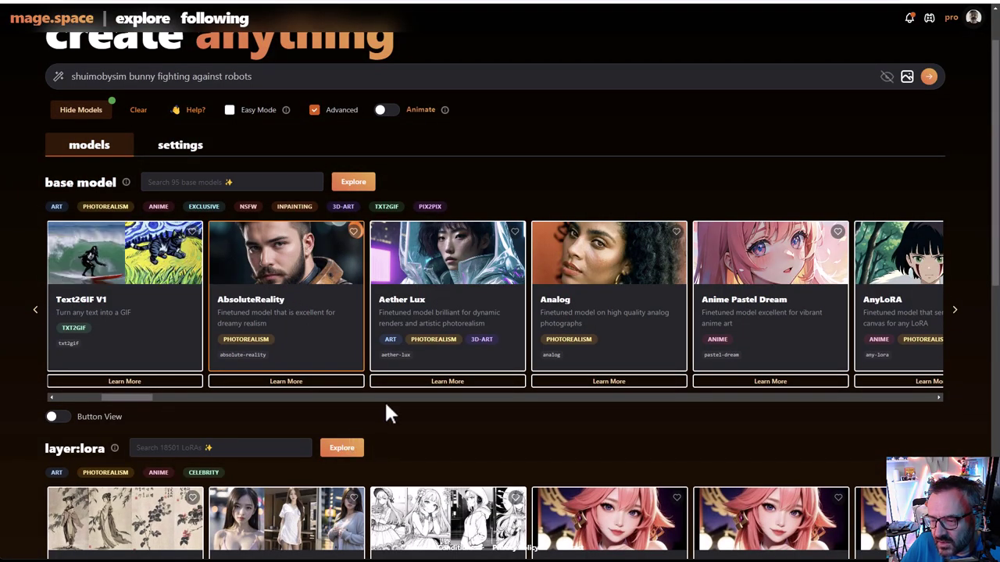
scroll(344, 394, down, 1)
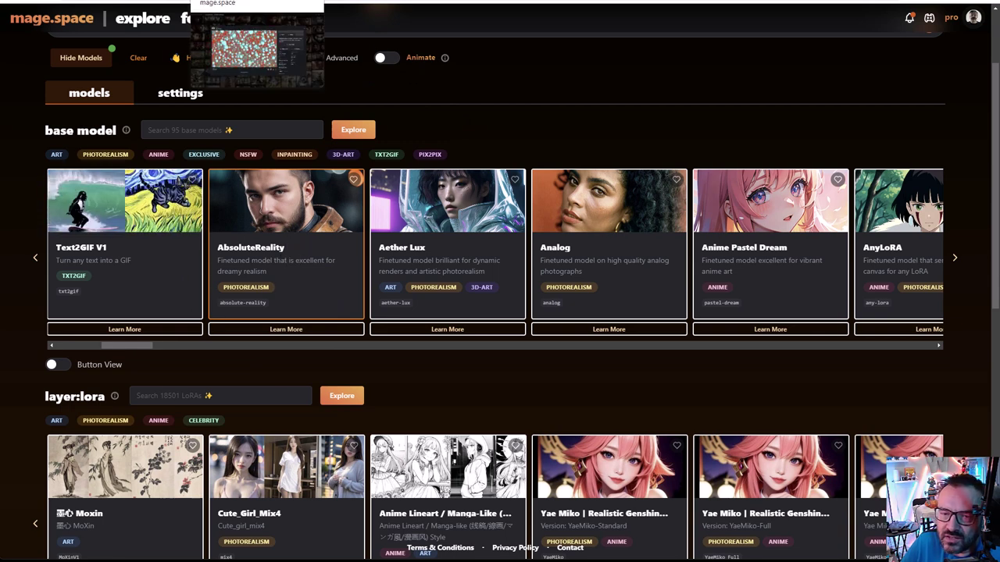
Return to the red and cyan dots animation, examine its model version and prompt, and close its details.
click(258, 0)
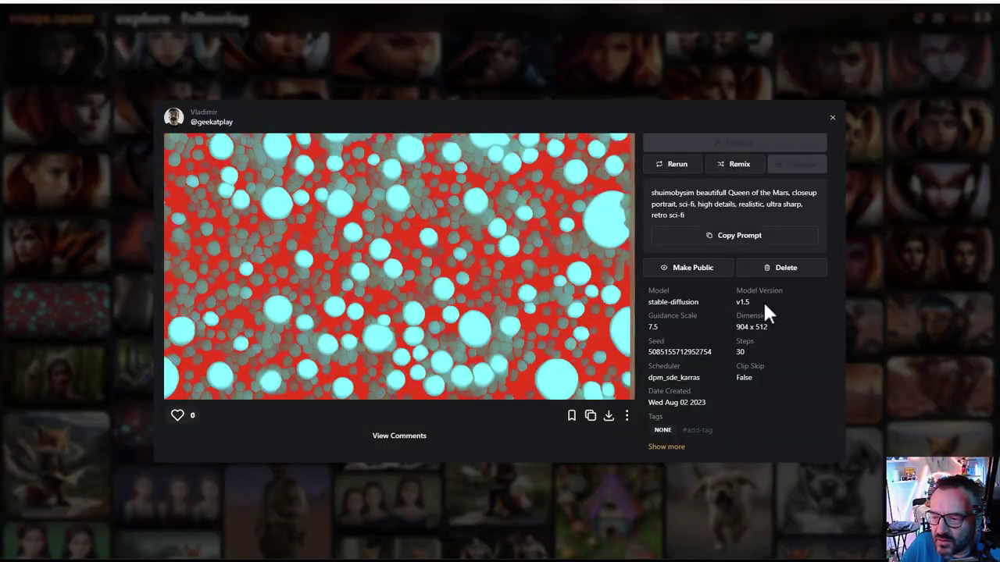
mouse_move(728, 300)
mouse_down()
mouse_move(742, 290)
mouse_move(734, 299)
mouse_up()
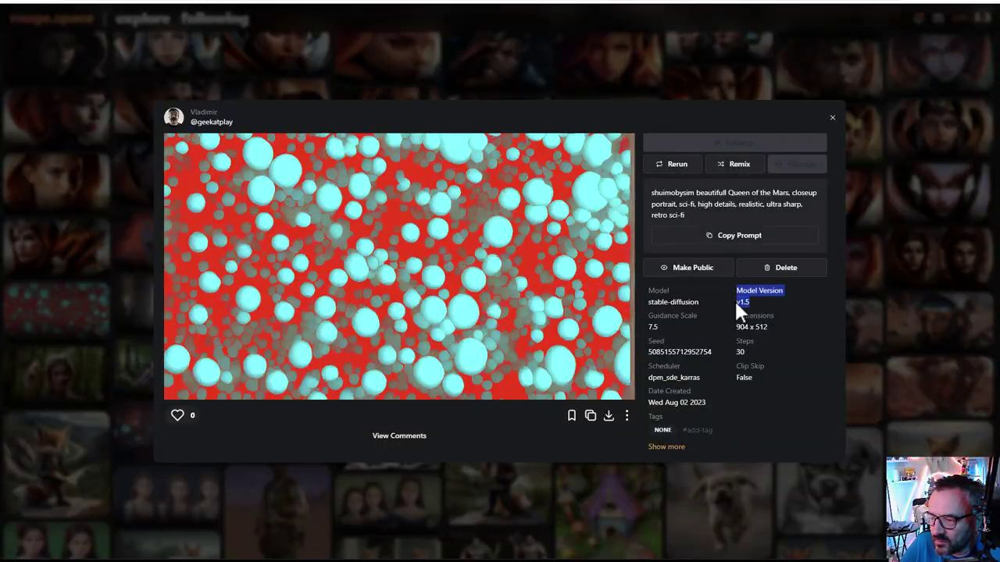
click(752, 306)
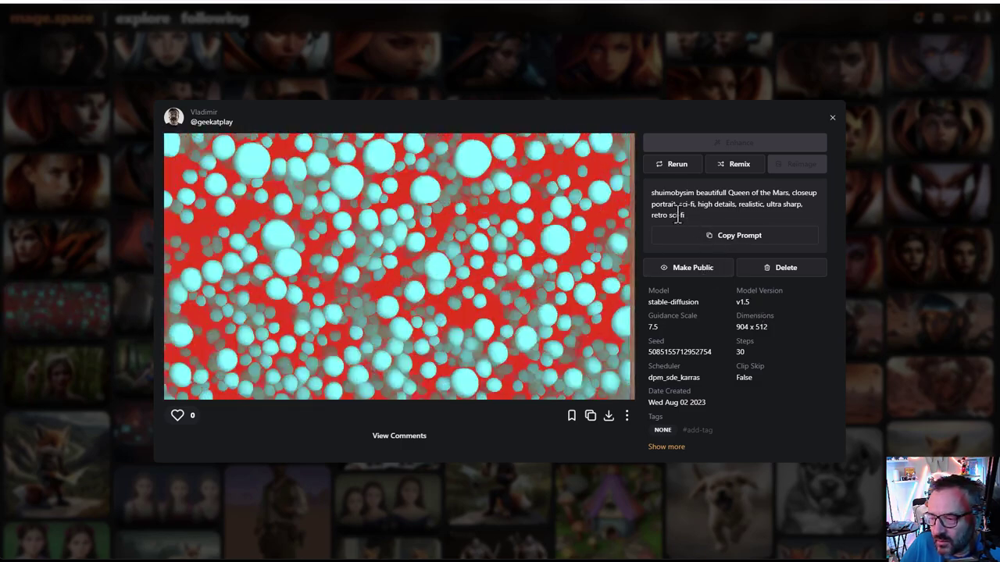
drag(687, 214, 716, 194)
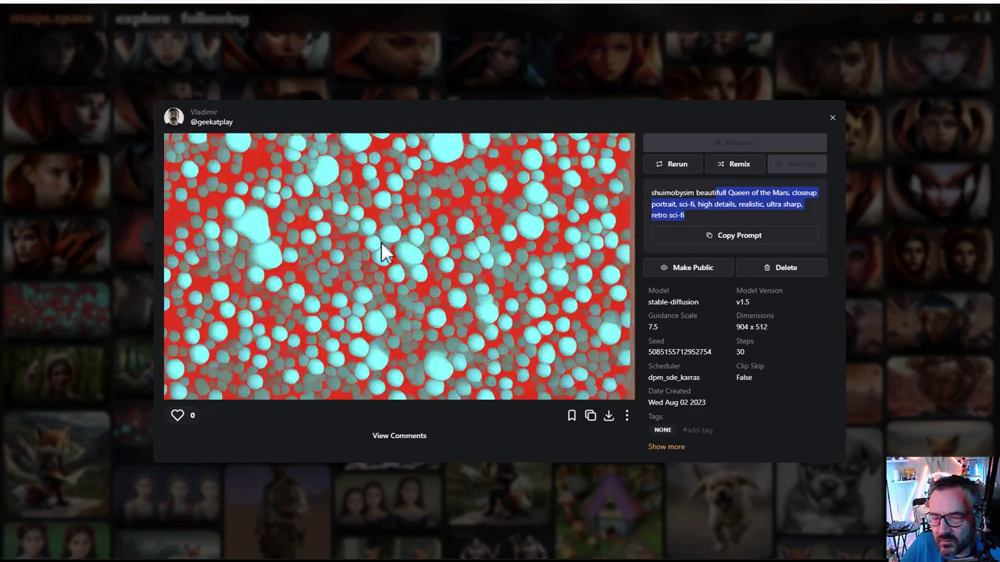
click(833, 120)
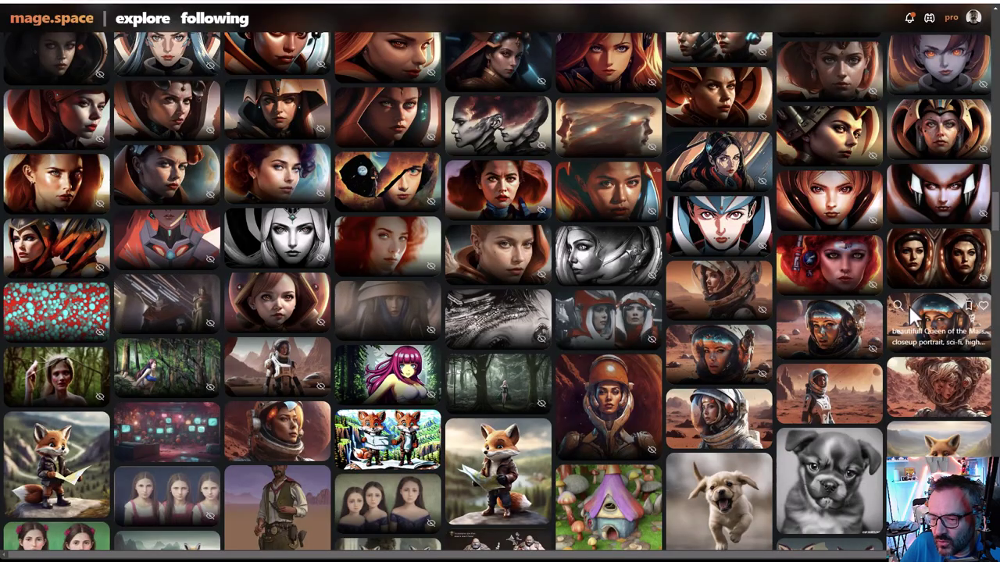
Return to the start of the profile's creations and show the gallery's layout slider.
key(alt+Left)
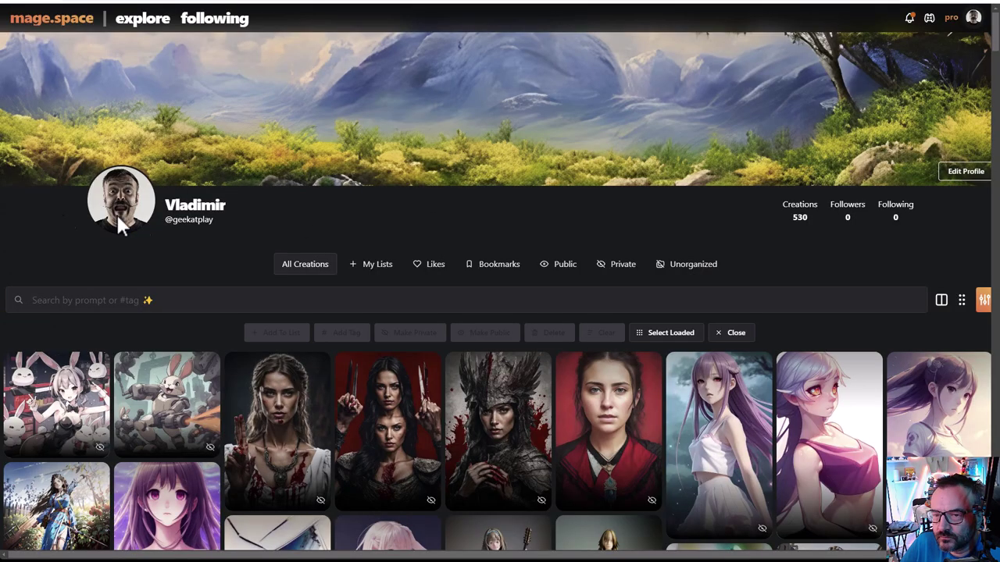
scroll(779, 434, down, 1)
scroll(780, 433, up, 1)
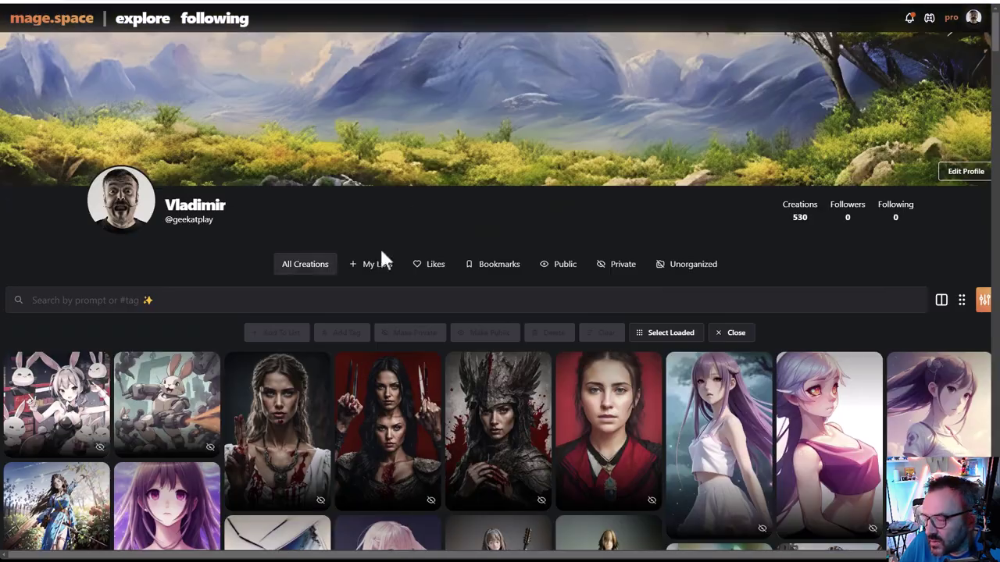
click(940, 303)
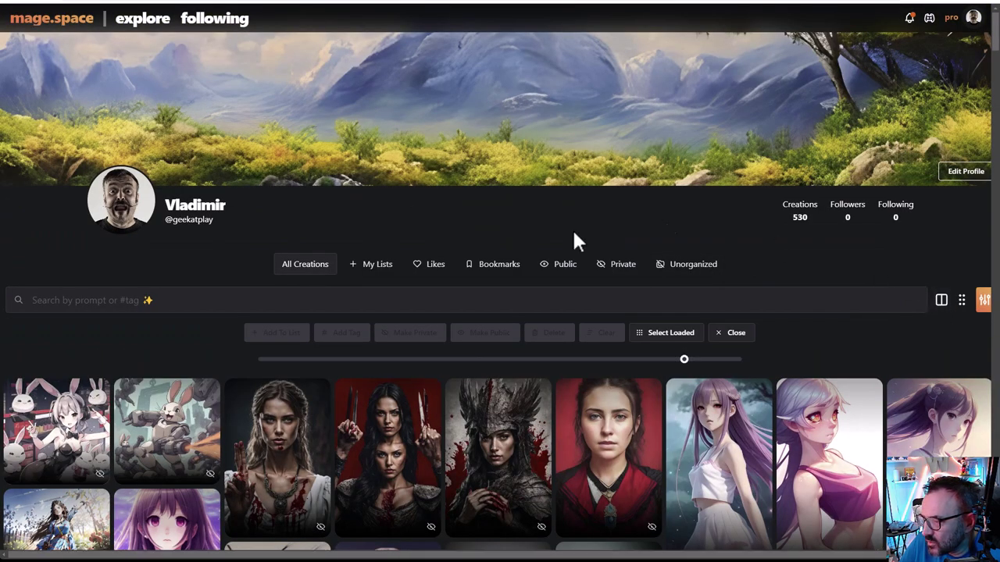
Enlarge the profile gallery thumbnails to two per row and toggle the layout slider off and back on.
drag(681, 353, 329, 361)
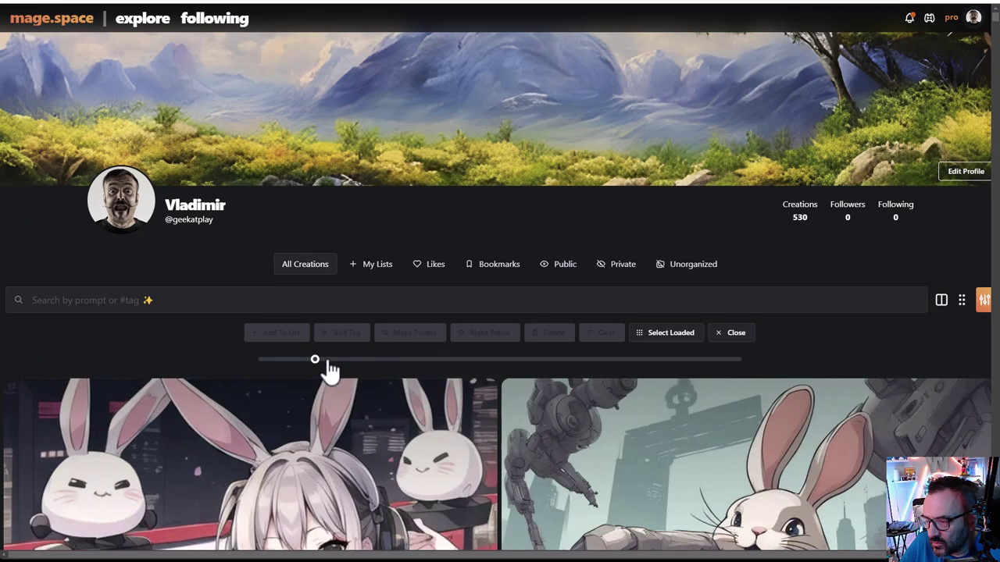
scroll(538, 414, down, 3)
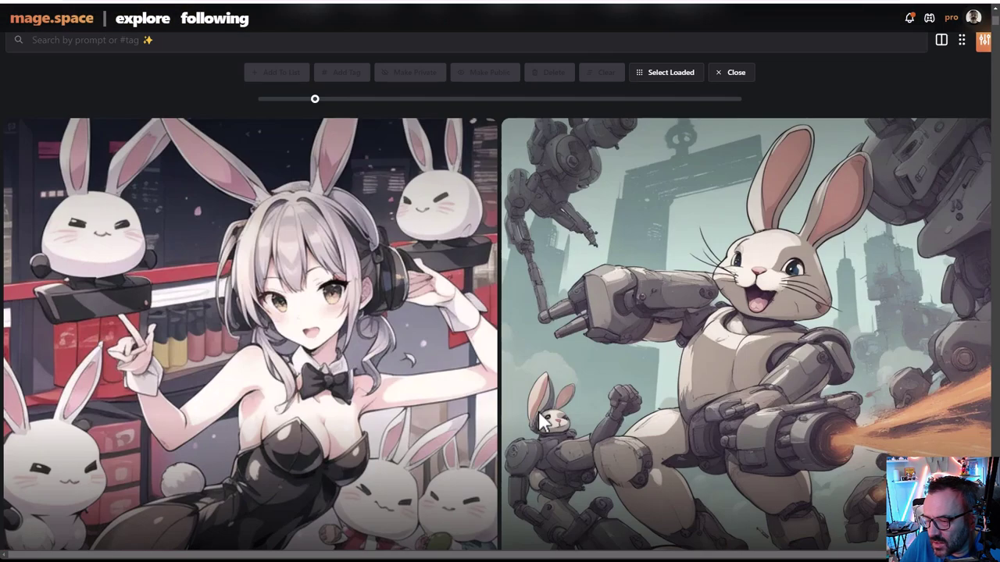
scroll(518, 286, up, 1)
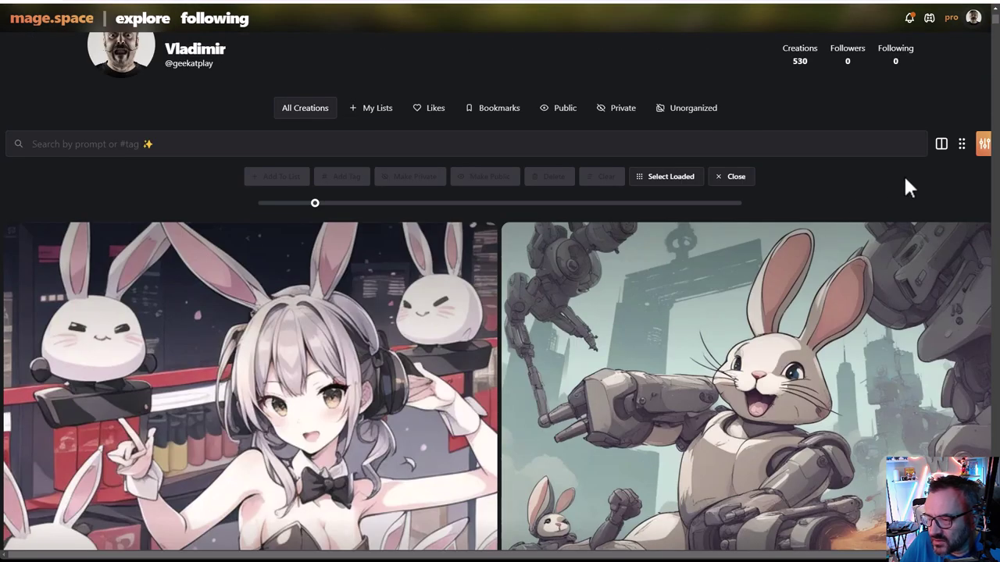
click(945, 154)
click(945, 154)
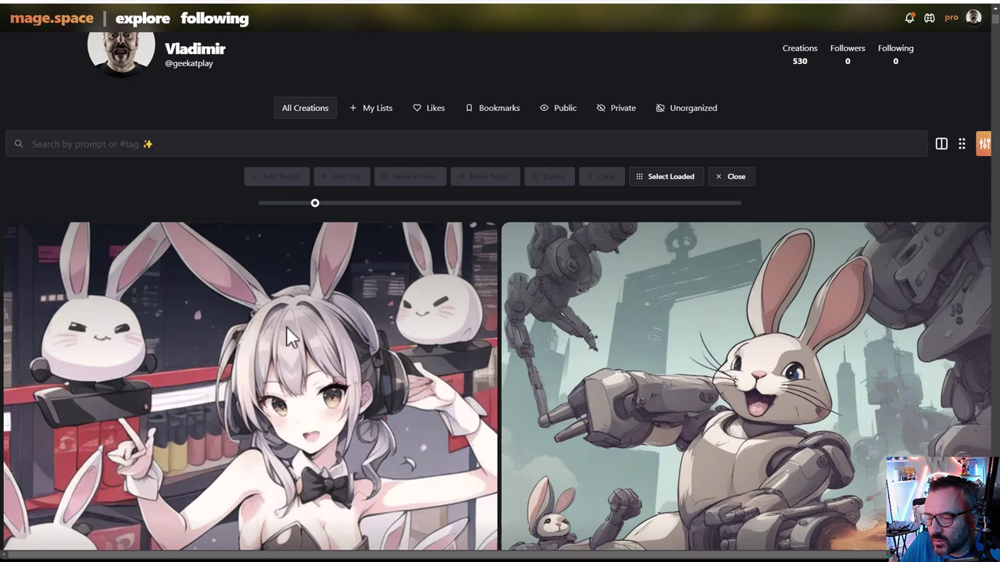
Reduce the gallery thumbnails to four per row, browse the female portraits further down, and return to the start.
drag(315, 204, 364, 204)
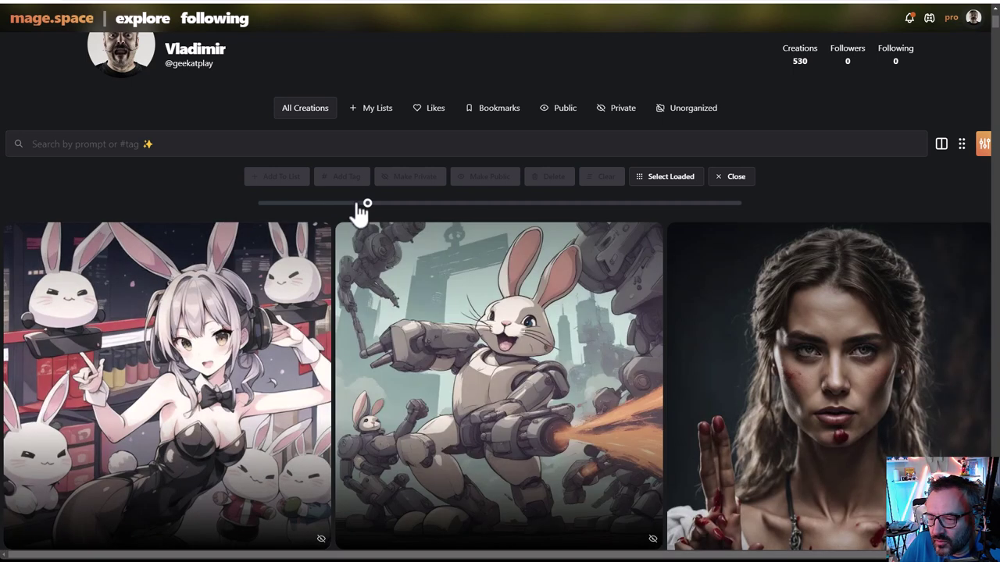
scroll(553, 323, down, 10)
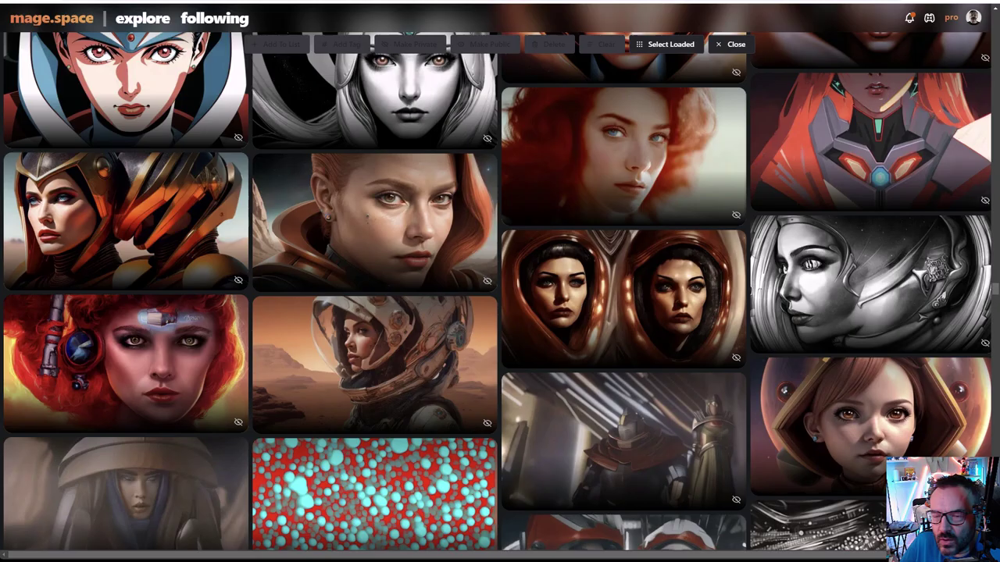
scroll(553, 323, up, 1)
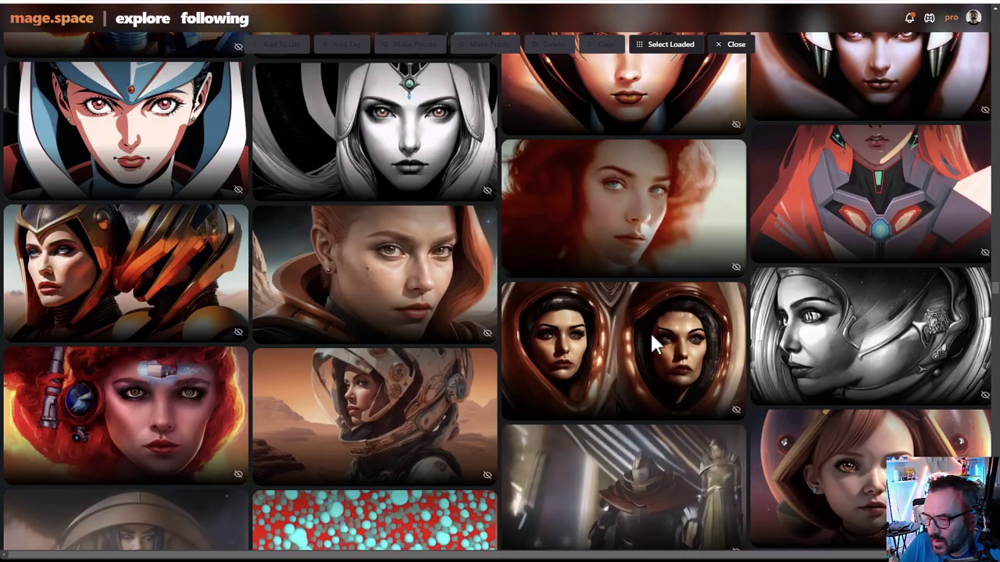
scroll(681, 342, up, 5)
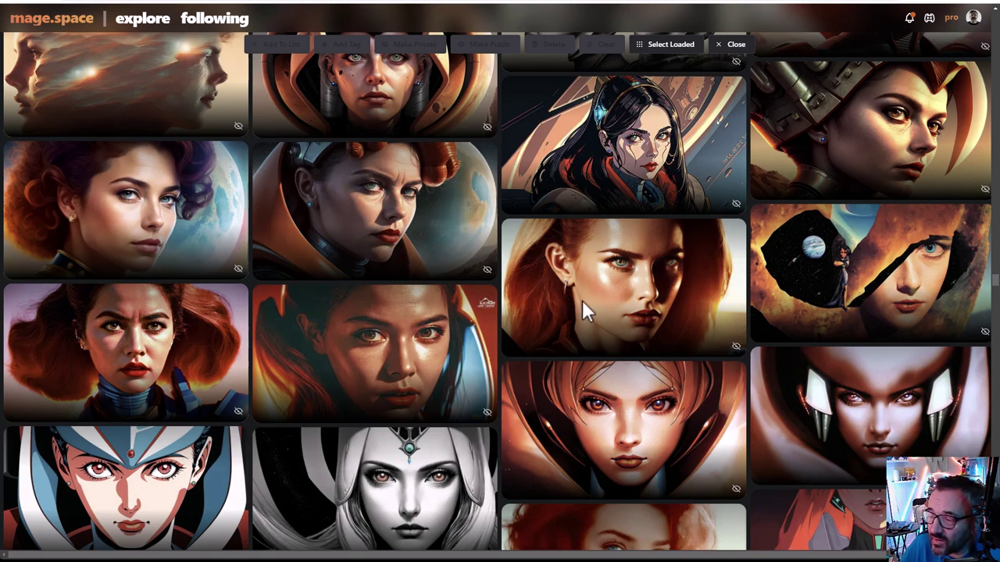
drag(995, 300, 995, 24)
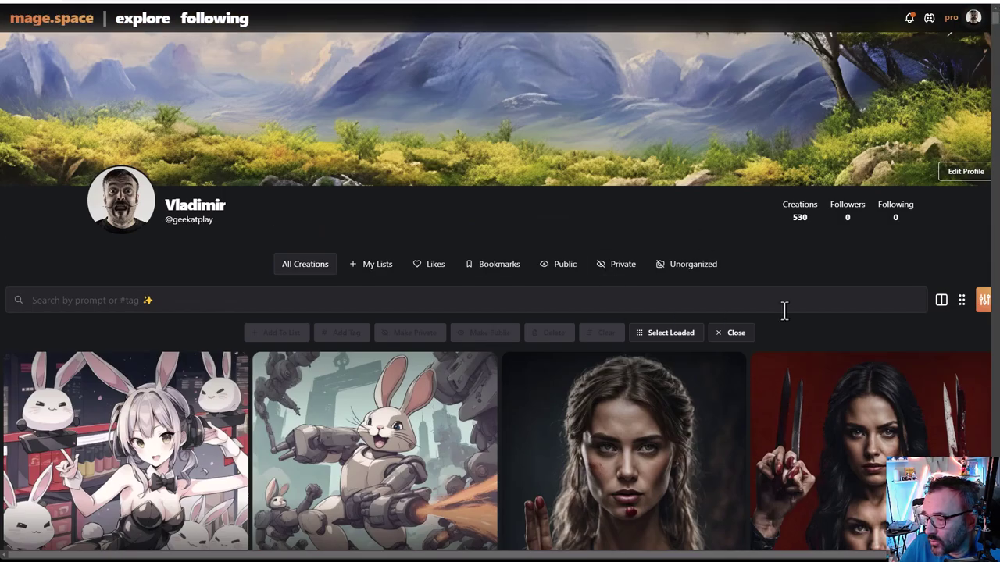
Show the layout slider again and enlarge the gallery thumbnails to three per row.
click(940, 301)
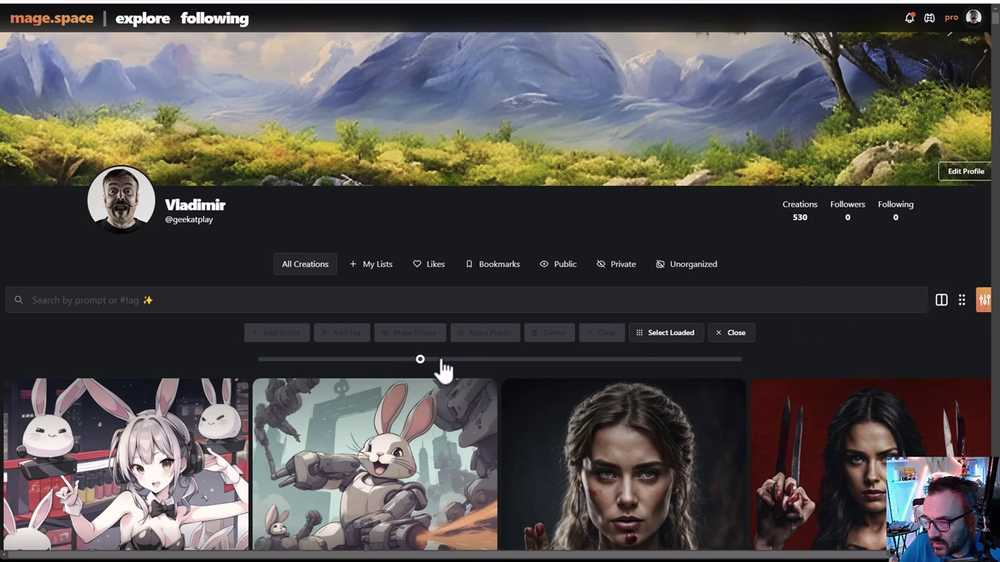
drag(419, 357, 367, 360)
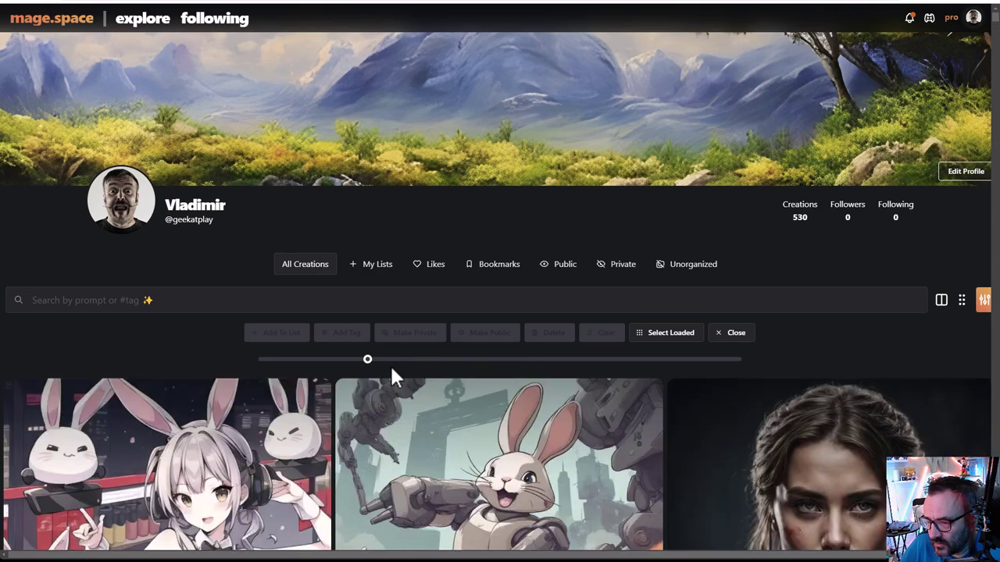
scroll(642, 224, down, 3)
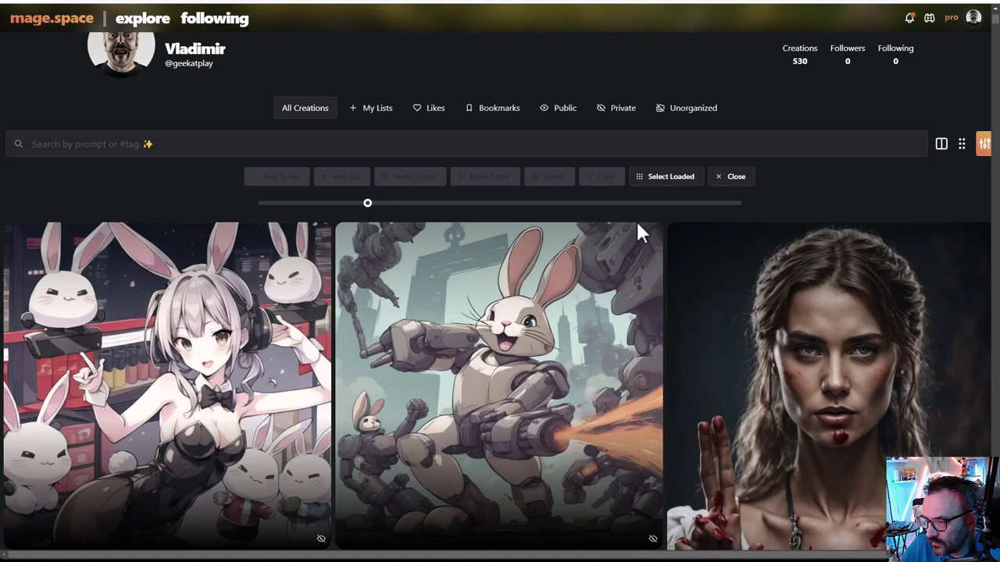
Open the gallery's filter options and filter the creations by the AnythingV5 model.
click(983, 94)
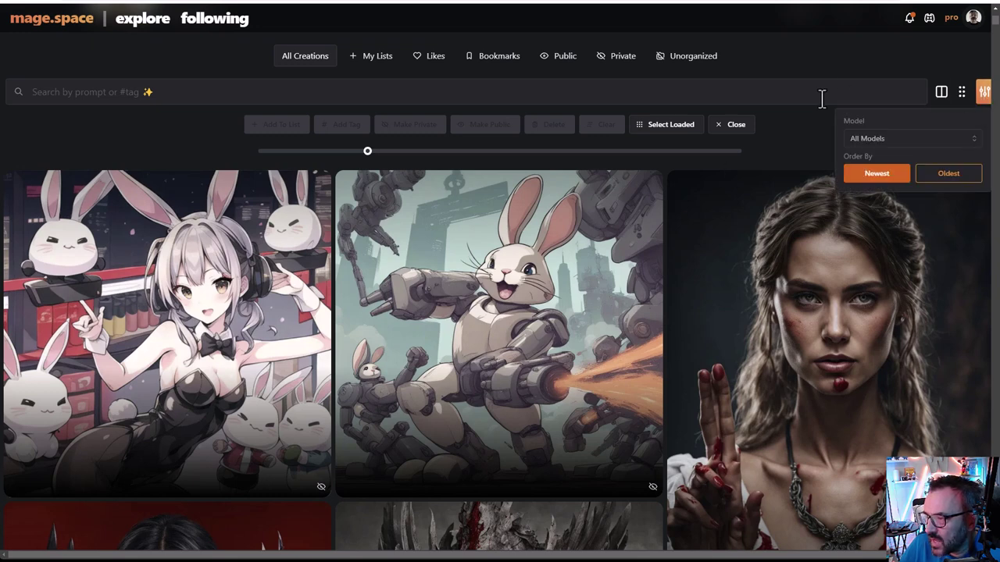
click(881, 141)
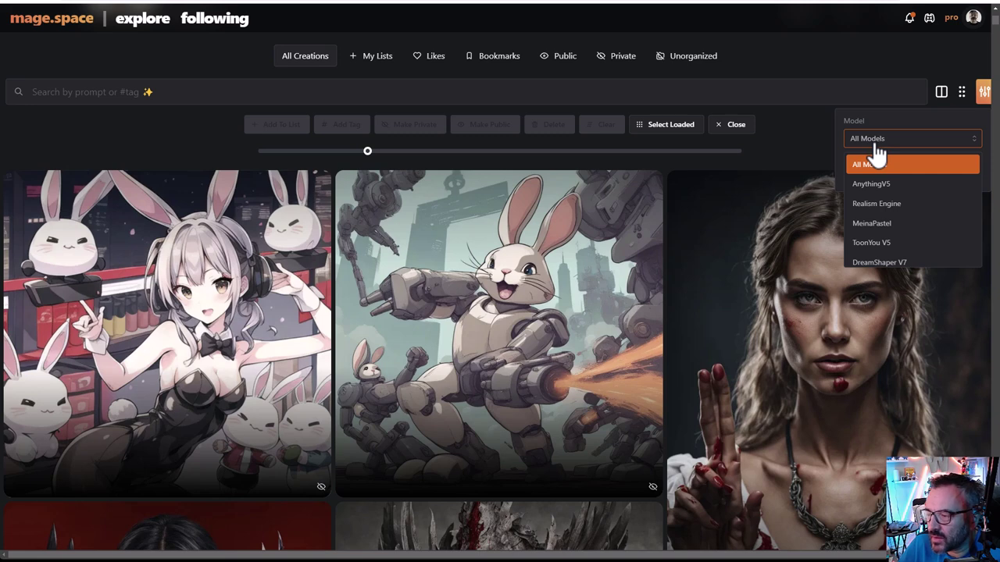
click(873, 163)
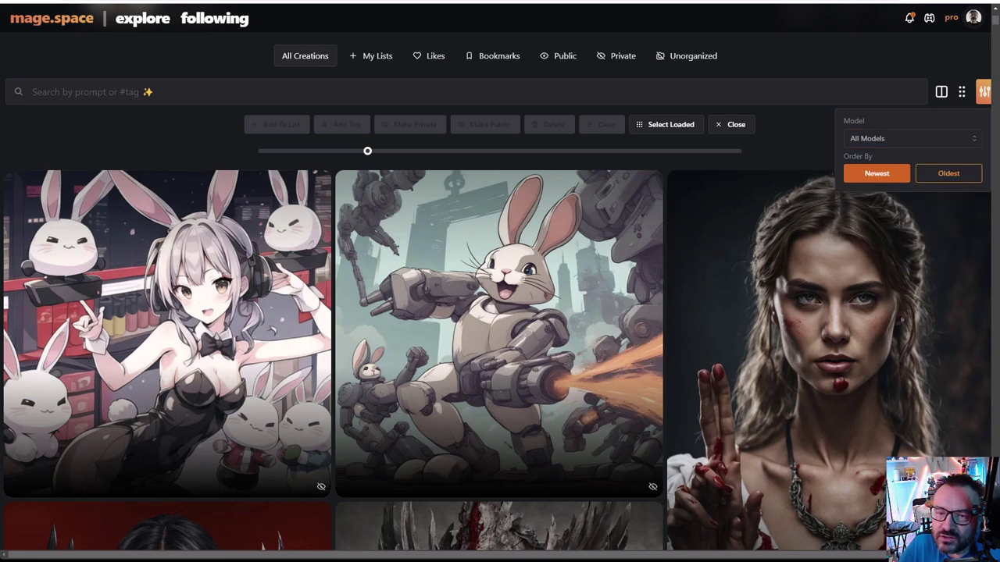
click(961, 142)
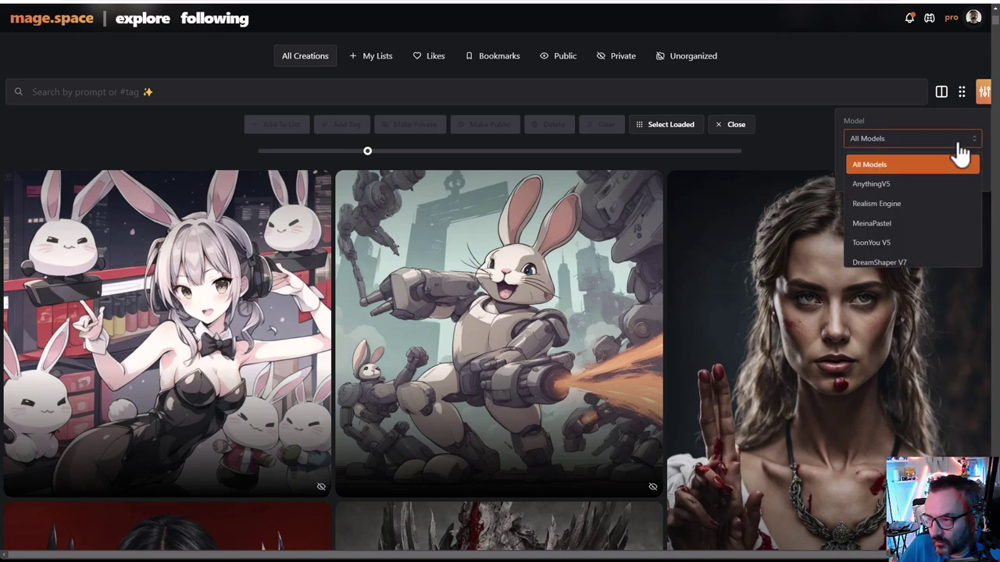
click(883, 185)
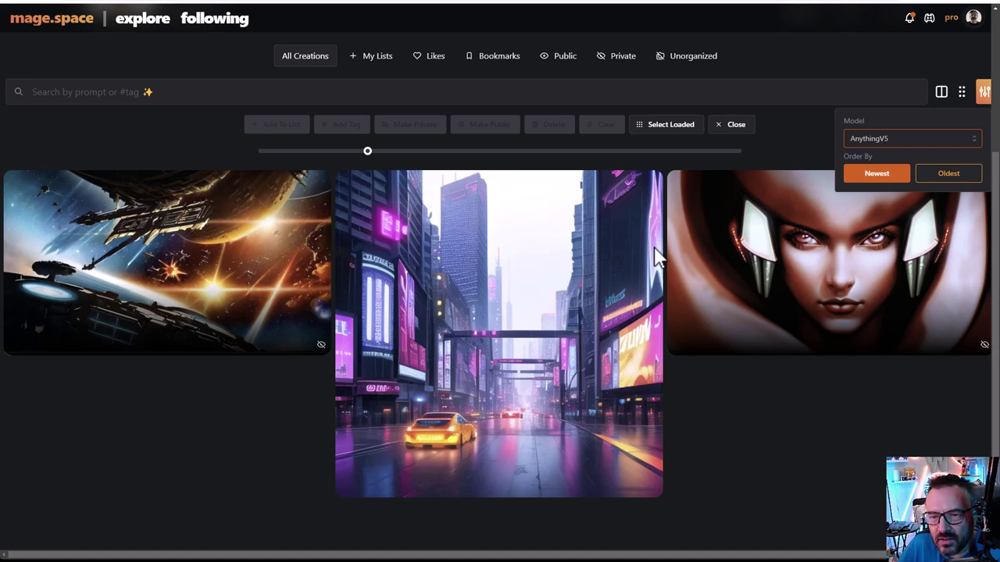
Filter the creations by the Realism Engine model, then by MeinaPastel, to compare their images.
click(956, 153)
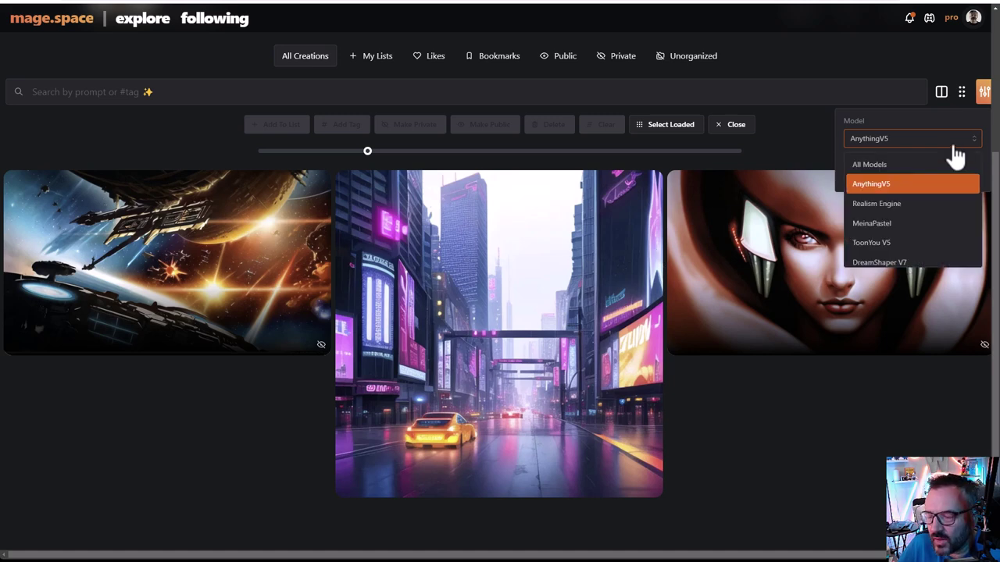
click(922, 205)
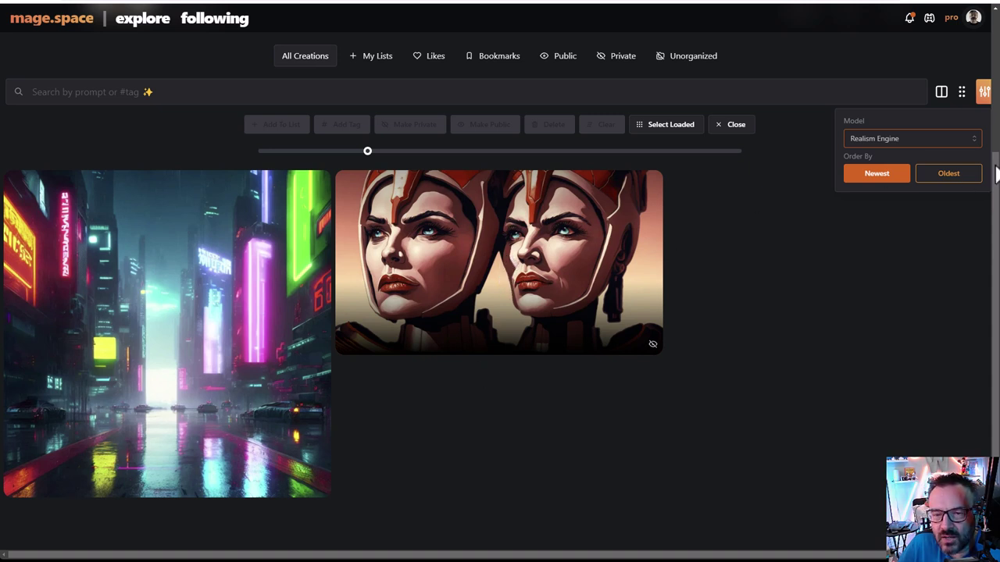
click(955, 140)
click(895, 225)
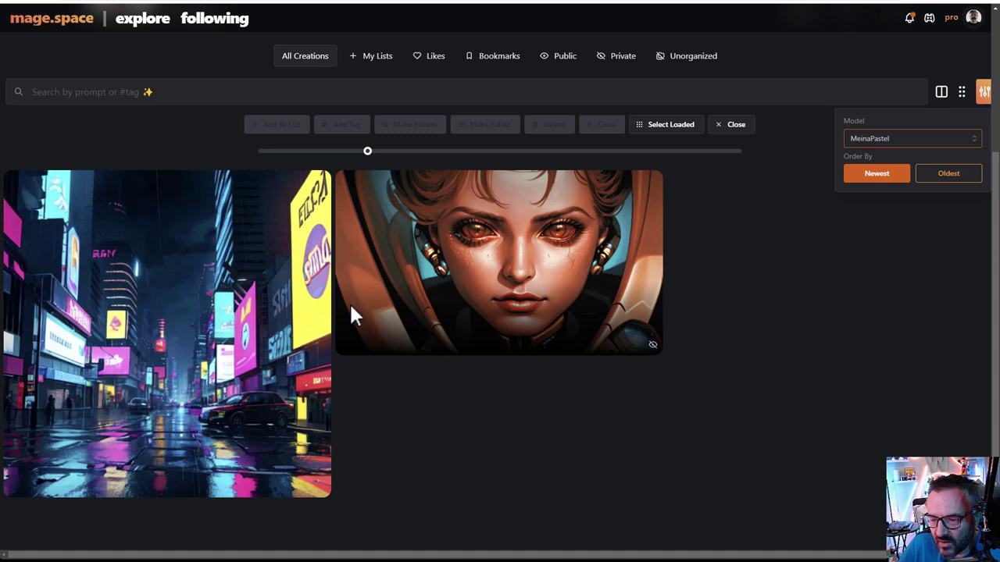
Filter the creations by the ToonYou V5 model, then by DreamShaper V7, to compare their images.
click(928, 142)
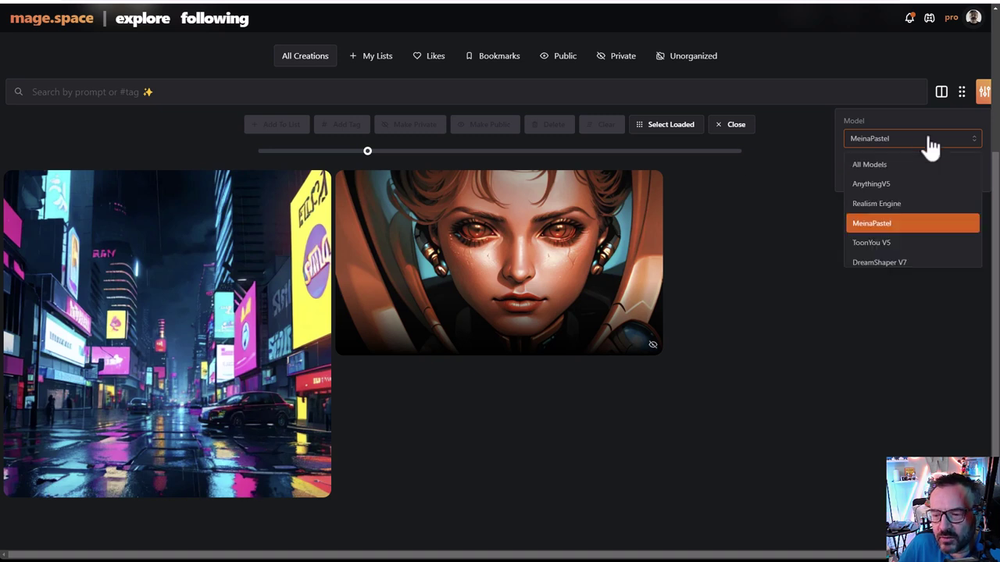
click(889, 246)
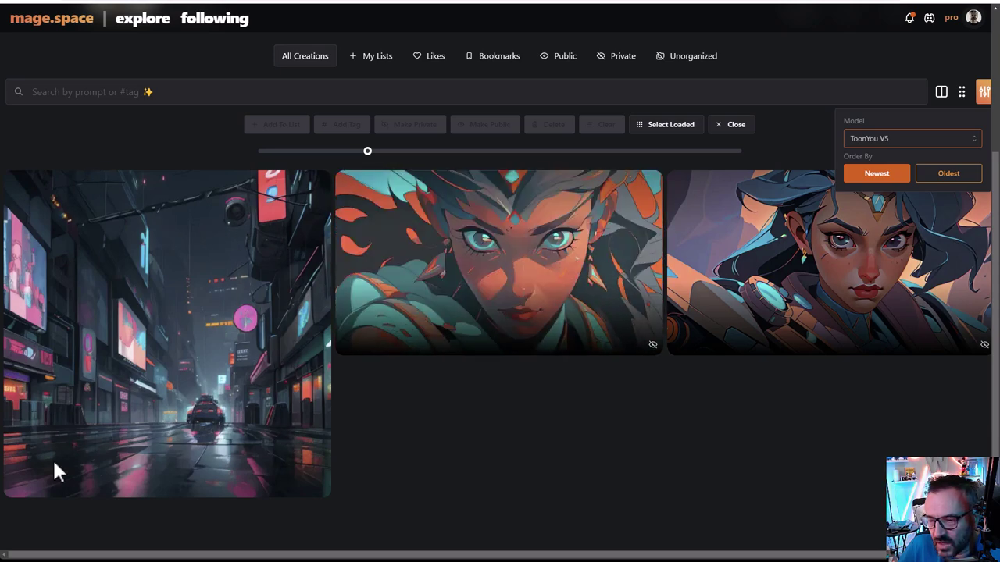
click(949, 140)
scroll(904, 195, down, 2)
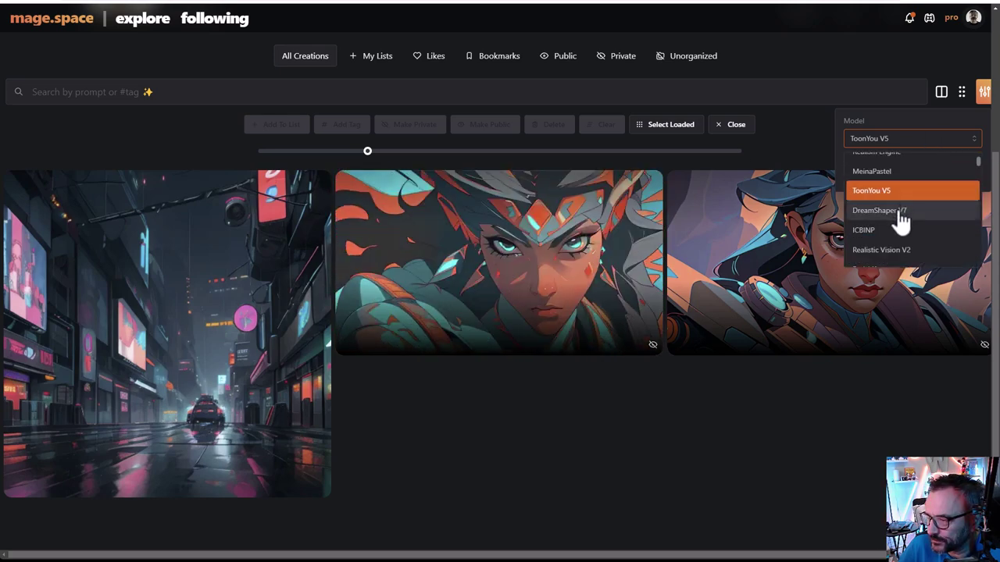
click(898, 211)
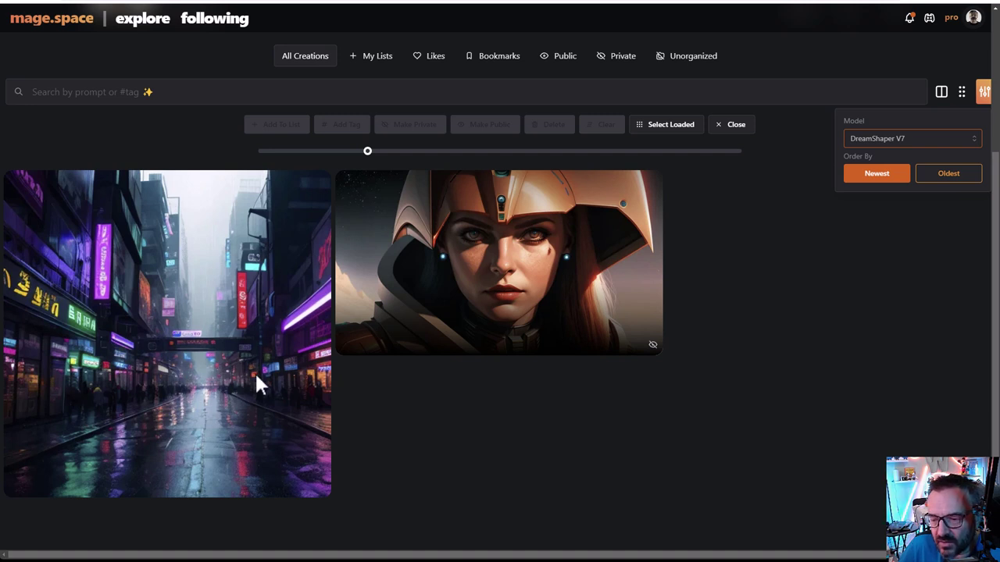
Filter the creations by the ICBINP model, then by Realistic Vision V2, to compare their images.
click(910, 139)
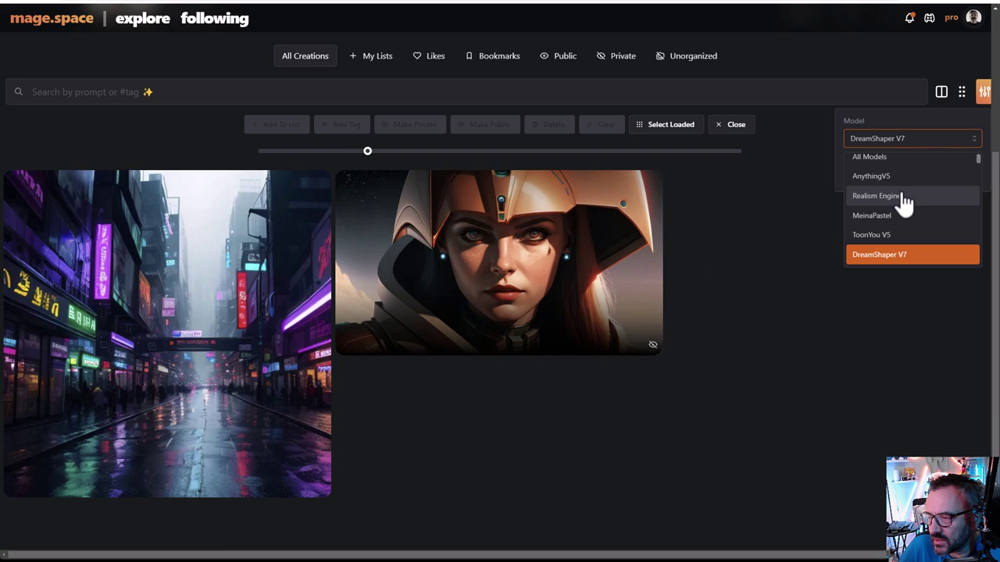
scroll(903, 201, down, 3)
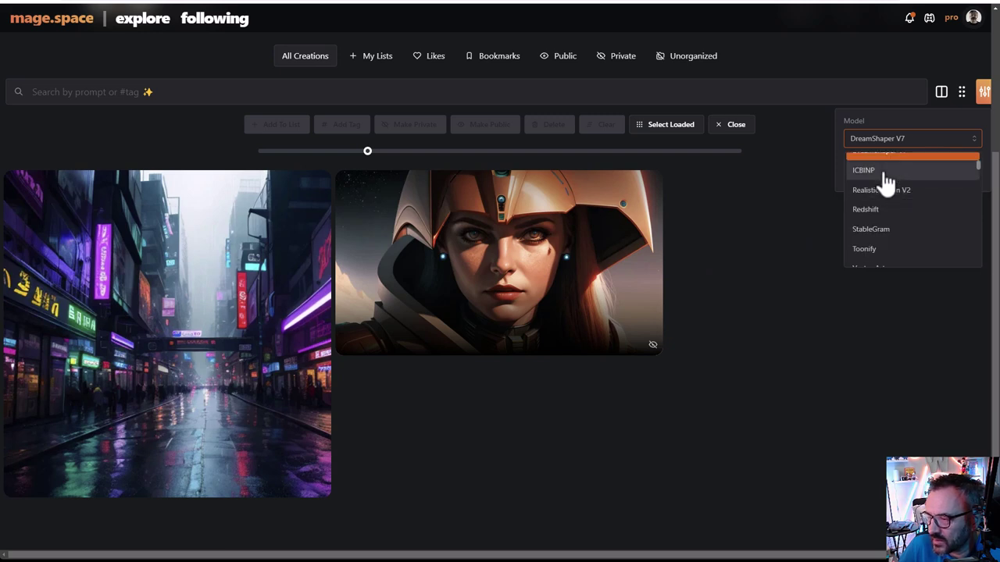
click(866, 170)
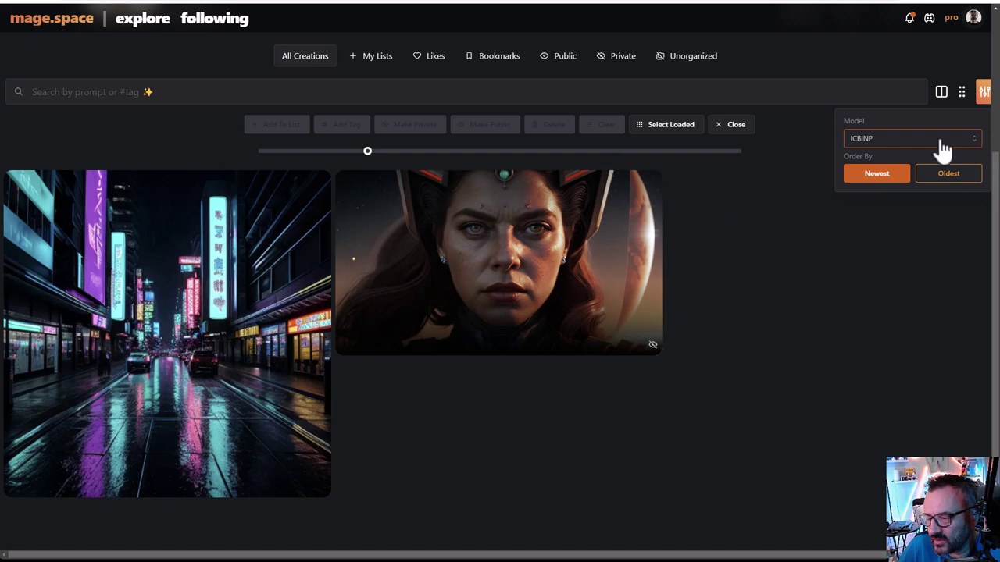
click(910, 138)
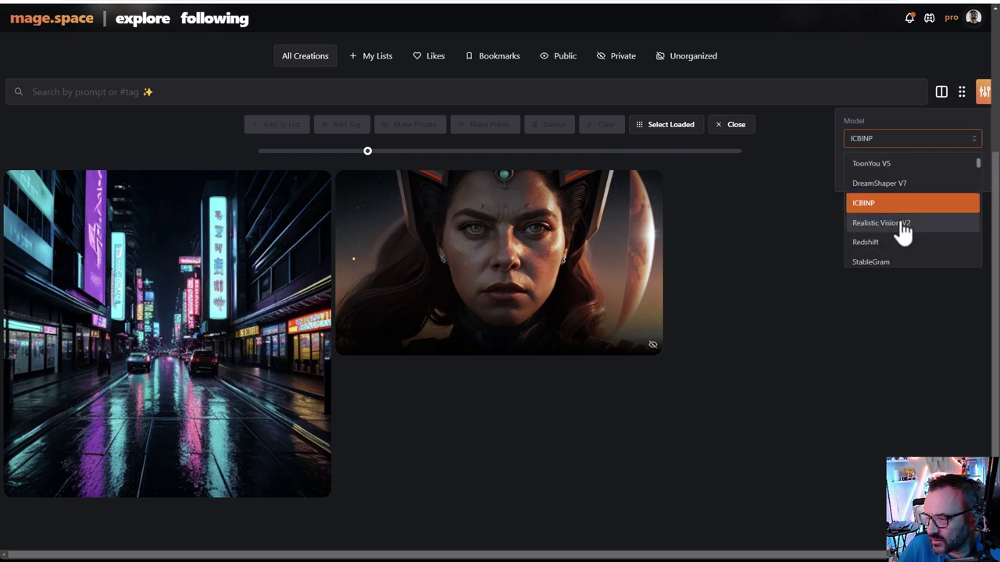
click(902, 225)
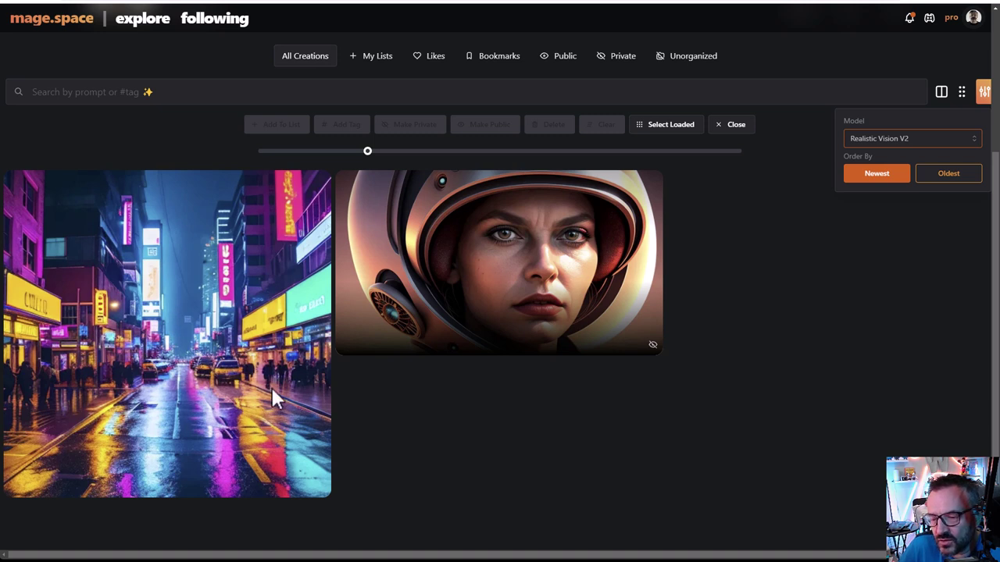
Filter the creations by the Redshift model and browse the resulting images.
click(904, 141)
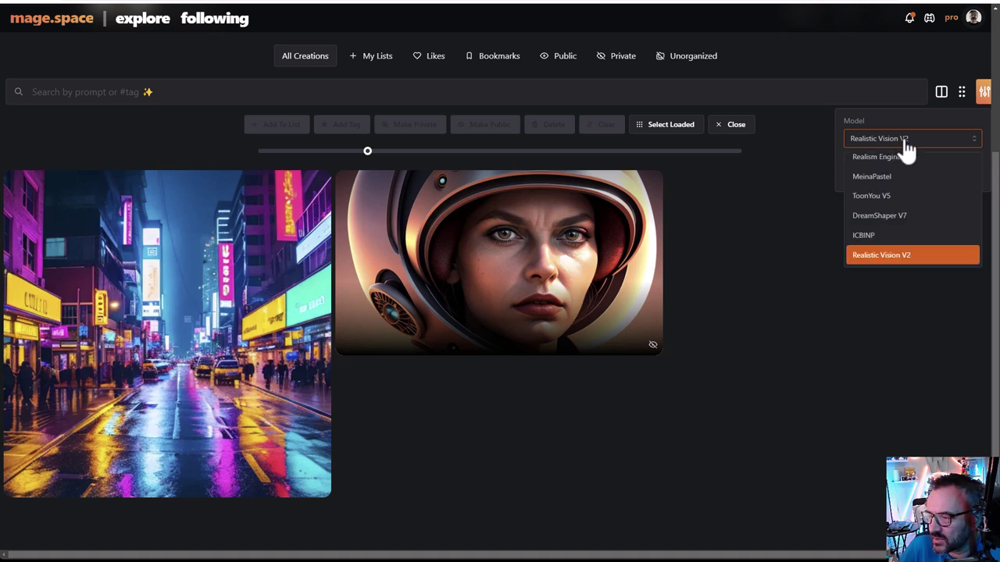
scroll(884, 254, down, 1)
click(881, 234)
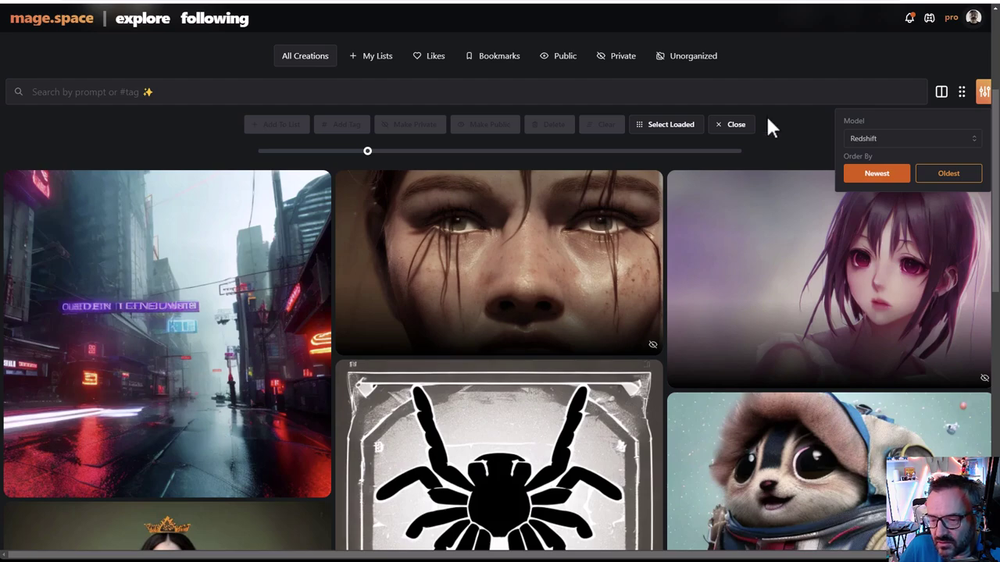
scroll(245, 446, down, 2)
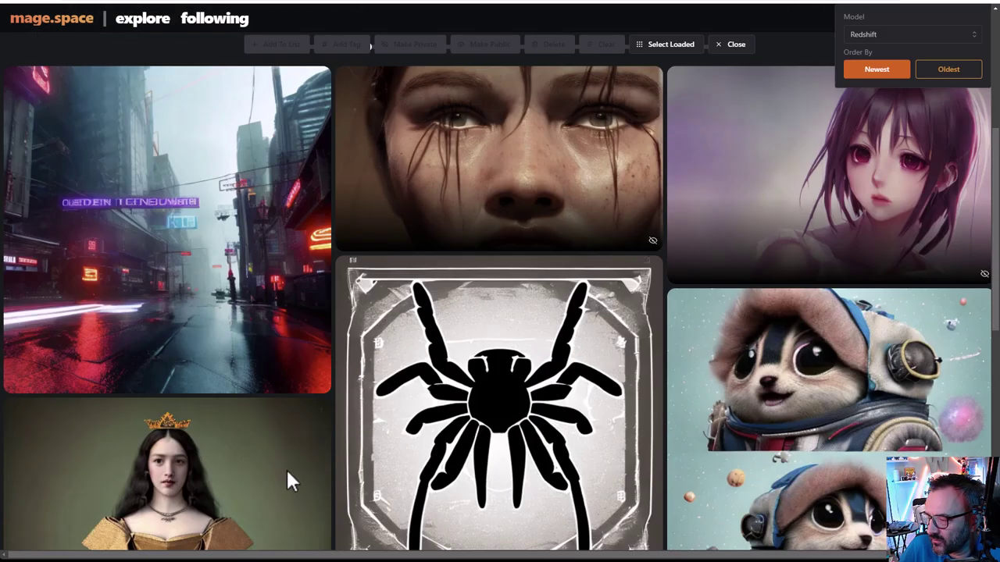
scroll(629, 321, up, 4)
scroll(390, 313, down, 3)
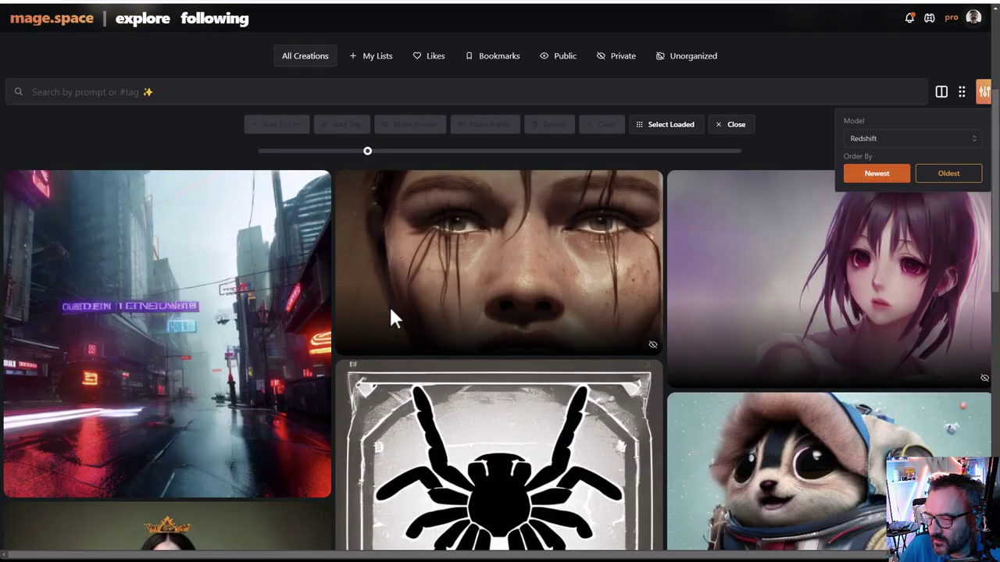
Filter the creations by the StableGram model, then by Toonify, to compare their images.
click(968, 141)
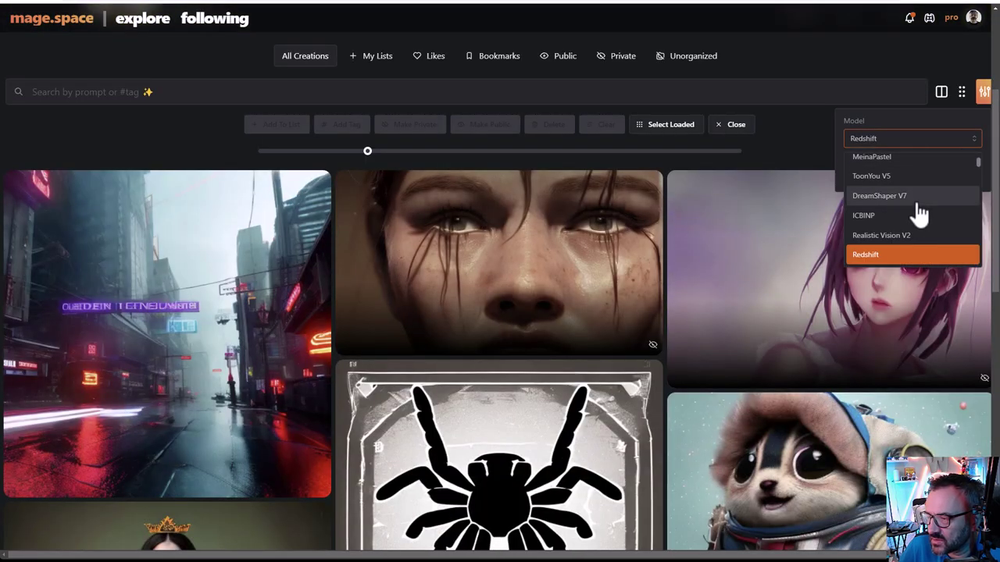
scroll(918, 212, down, 1)
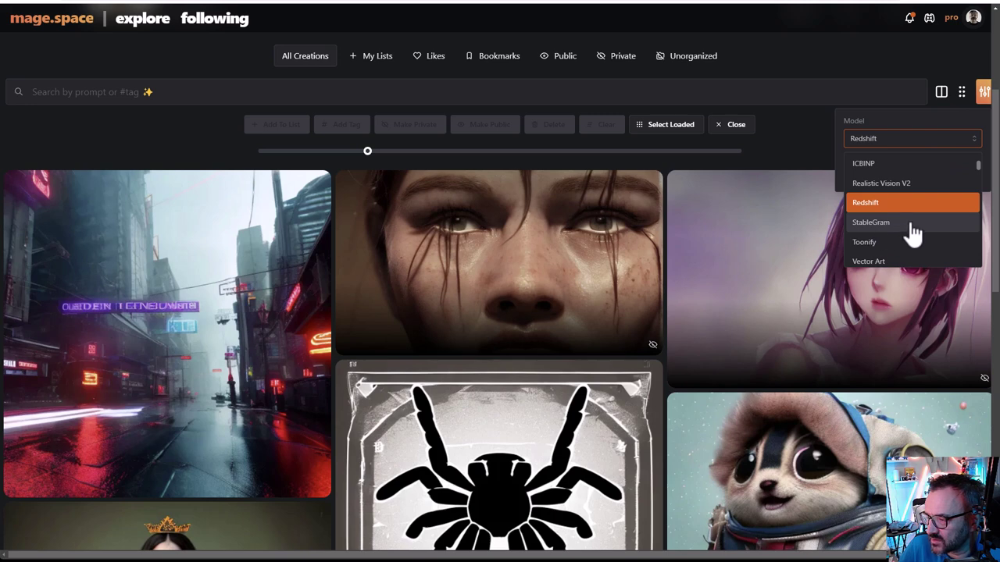
click(910, 223)
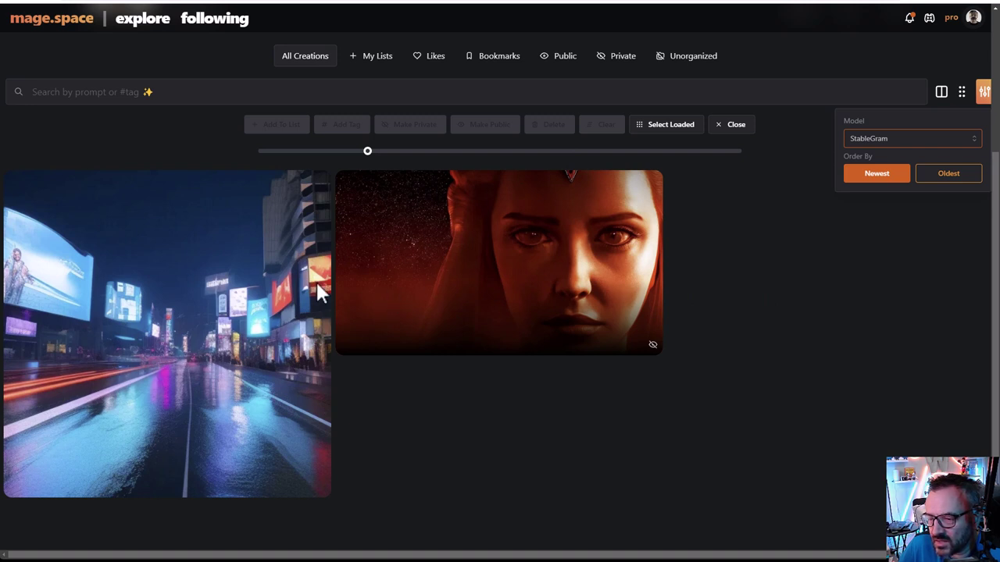
click(930, 141)
scroll(913, 211, down, 1)
click(906, 225)
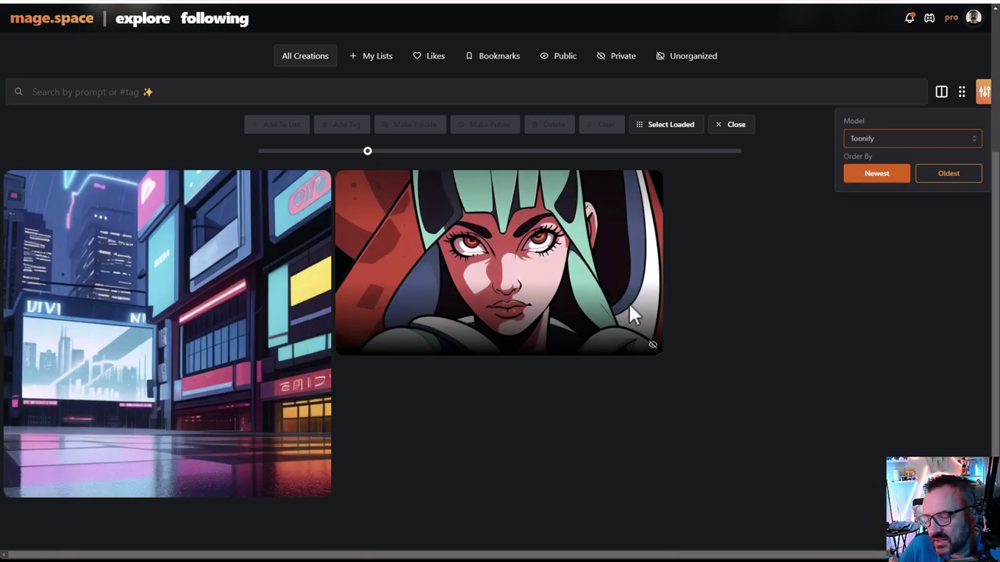
Return to the image generation page and browse the base model carousel from AbsoluteReality through the DreamShaper models.
click(59, 19)
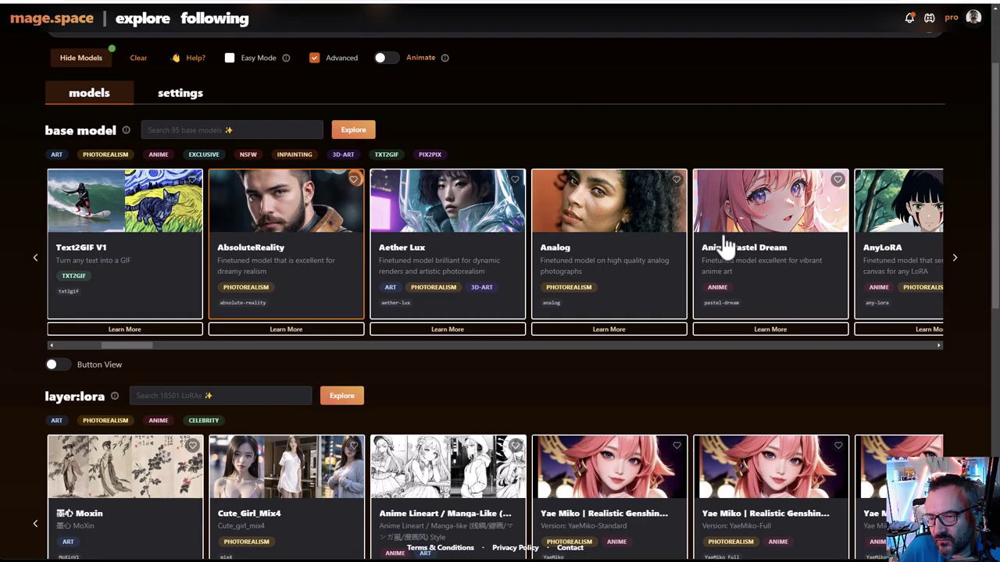
click(955, 258)
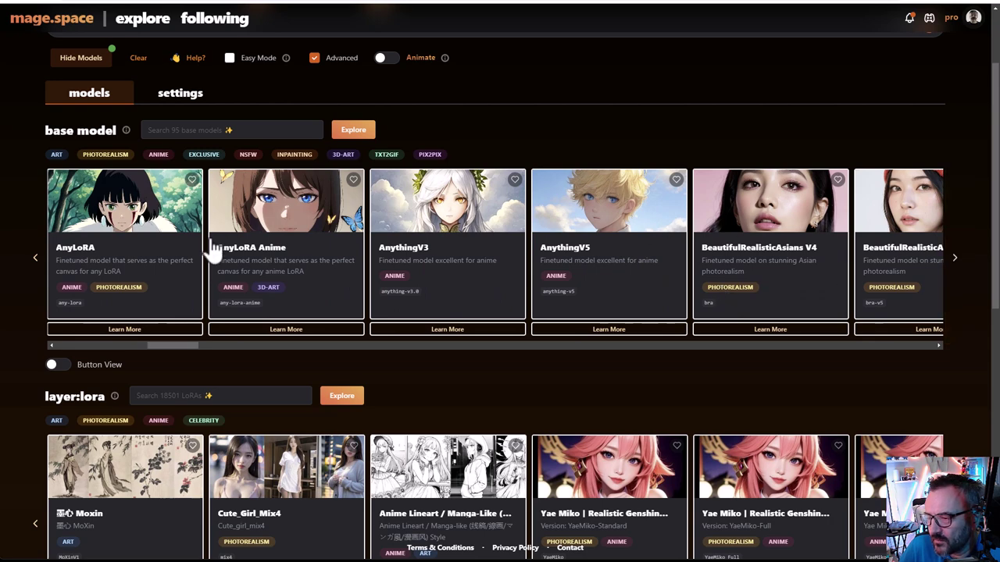
click(957, 264)
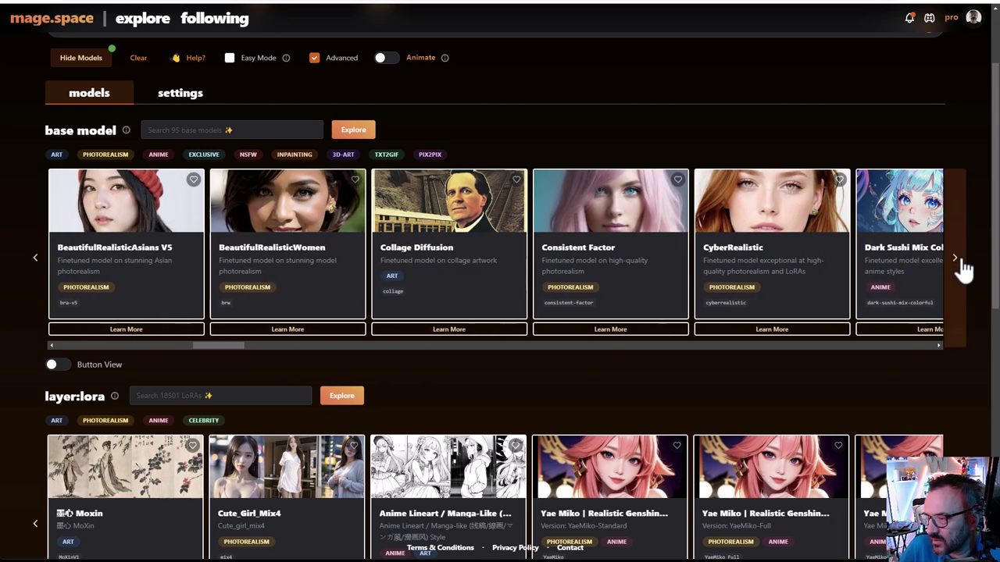
click(963, 268)
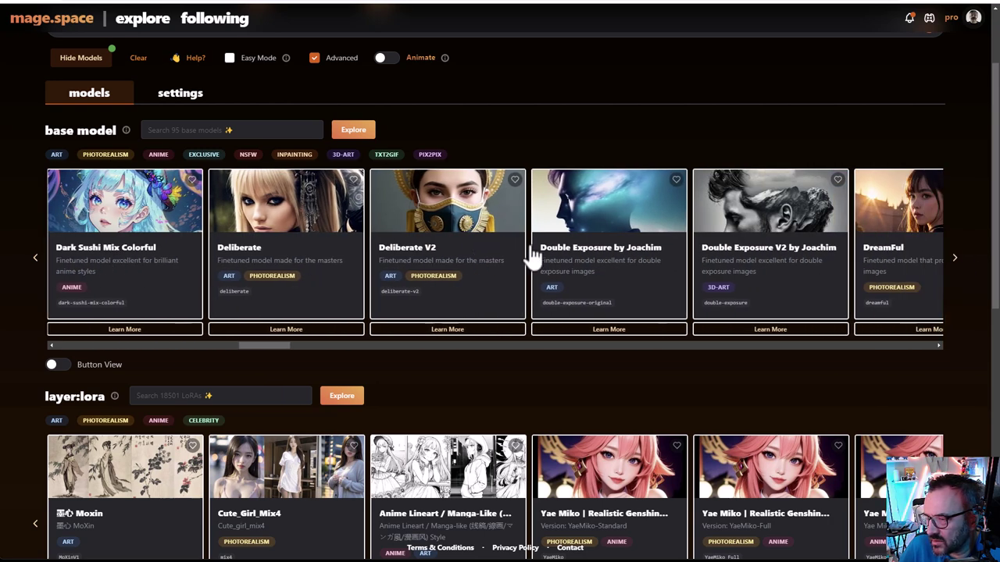
click(956, 267)
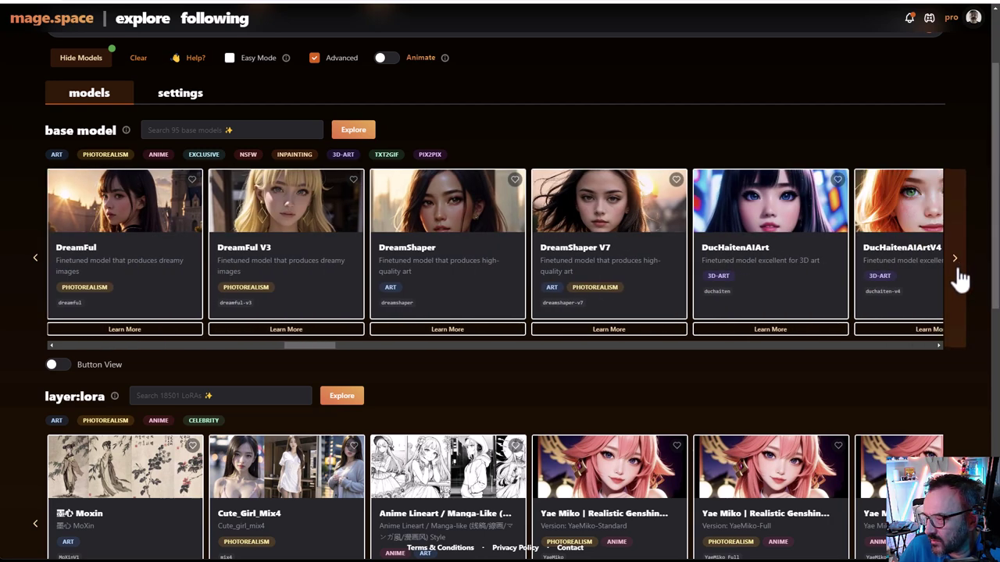
click(957, 269)
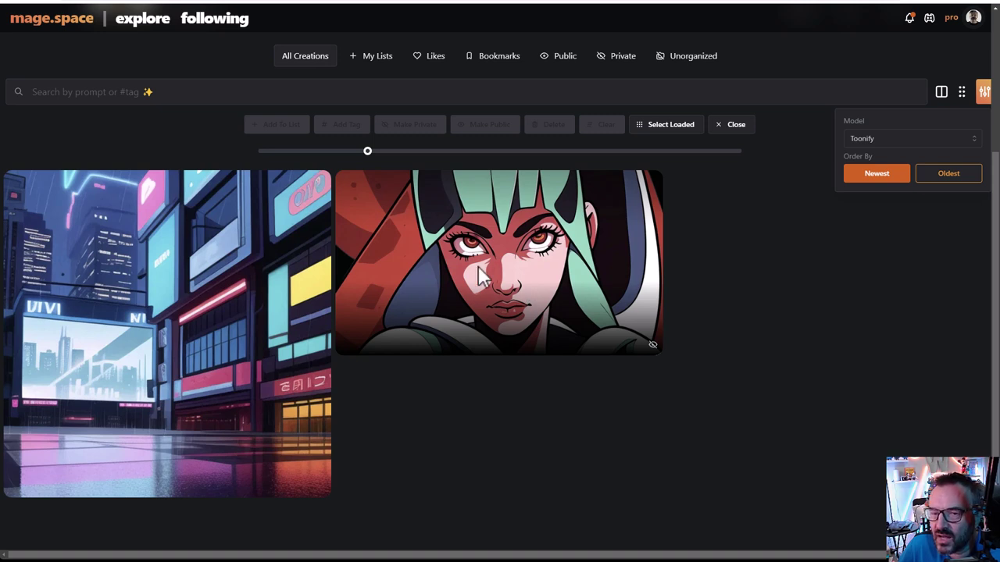
Filter the creations by the Vector Art model, then by Double Exposure by Joachim, to compare their images.
click(944, 140)
scroll(896, 204, down, 1)
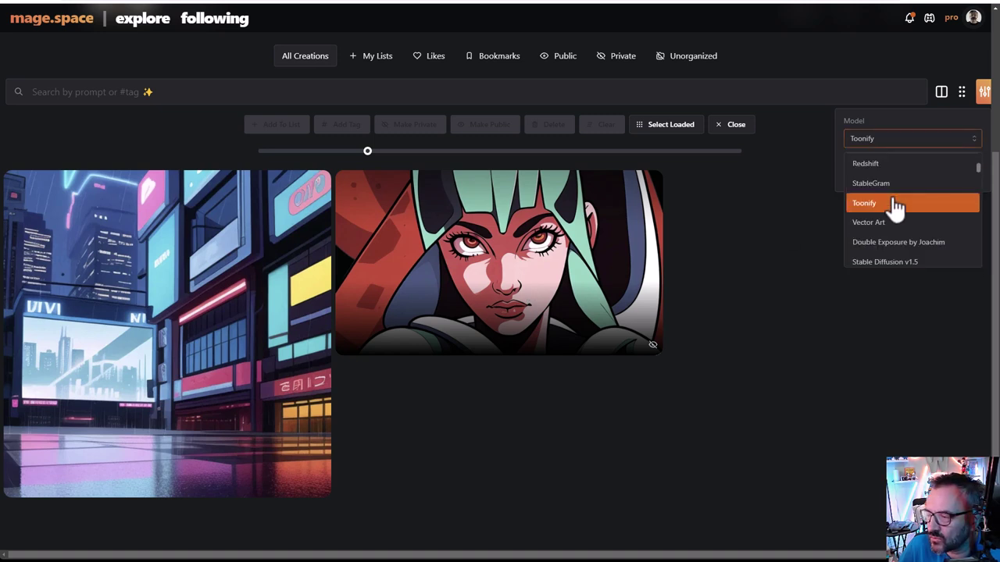
click(893, 224)
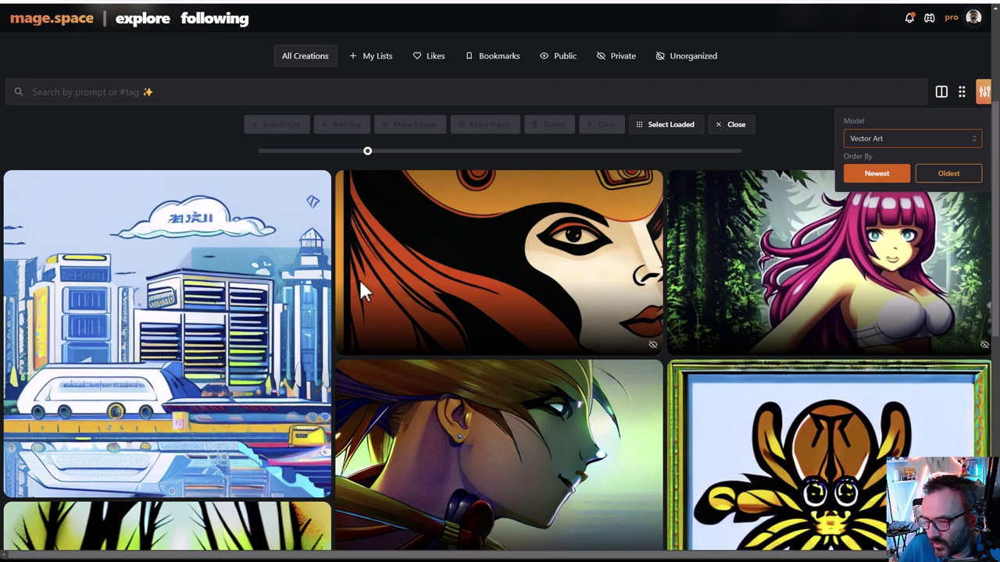
click(908, 139)
scroll(909, 178, down, 1)
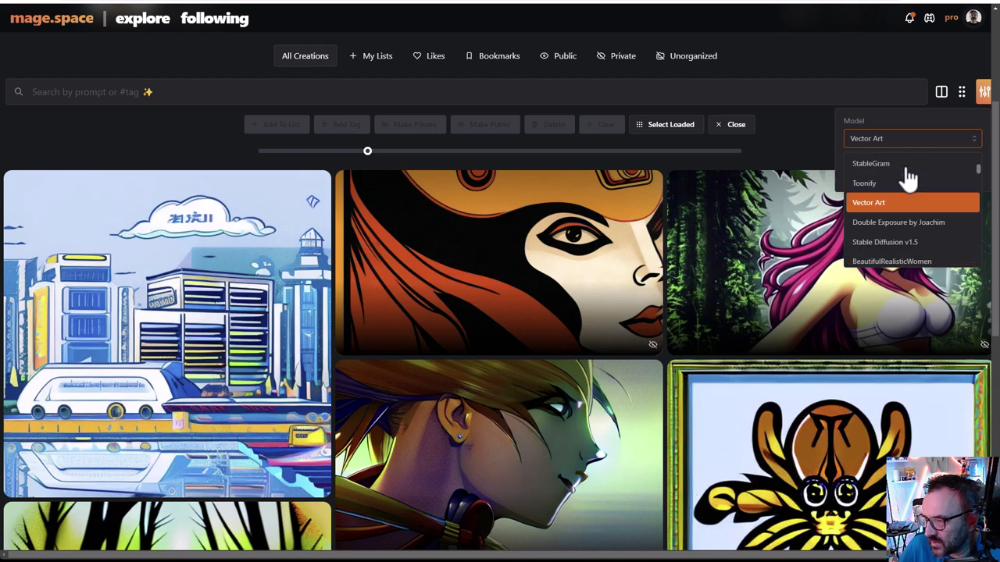
click(935, 223)
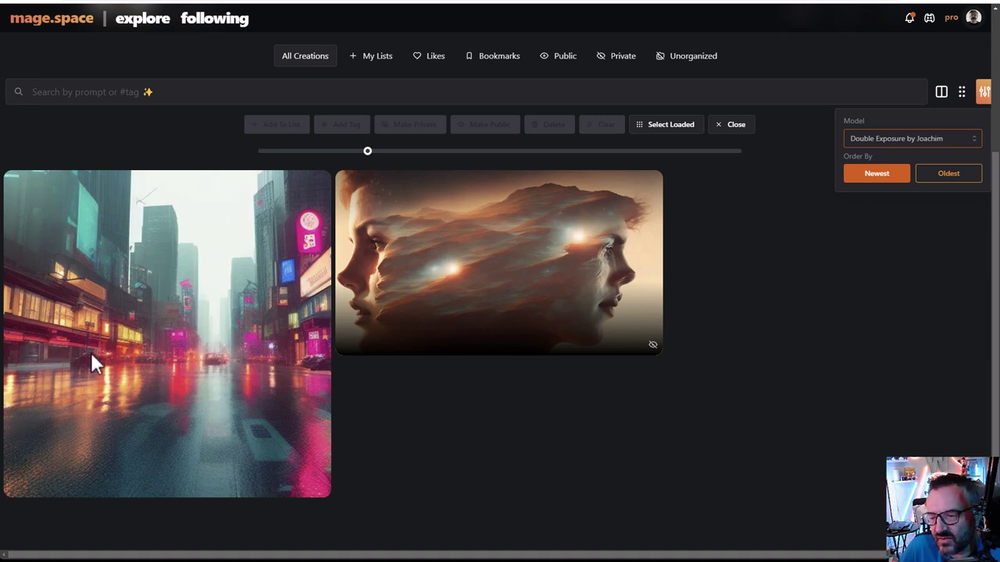
Filter the creations by the Stable Diffusion v1.5 model, then by DreamShaper, to compare their images.
click(944, 139)
scroll(918, 195, down, 2)
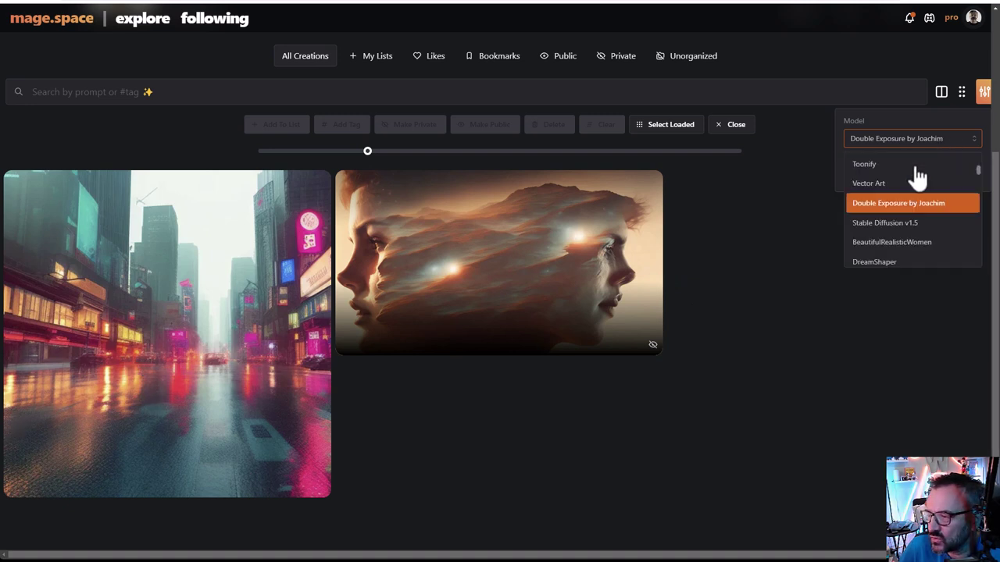
click(890, 222)
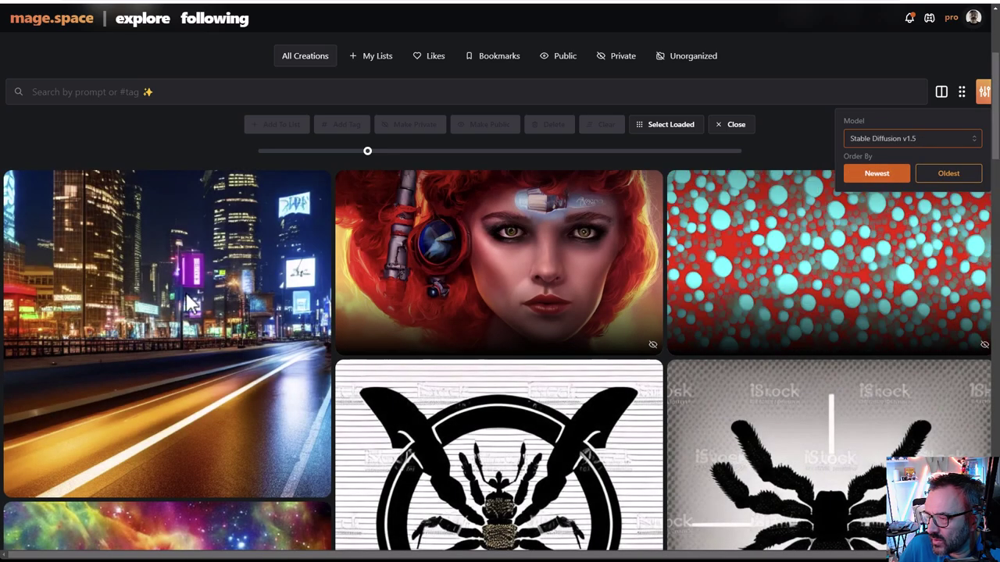
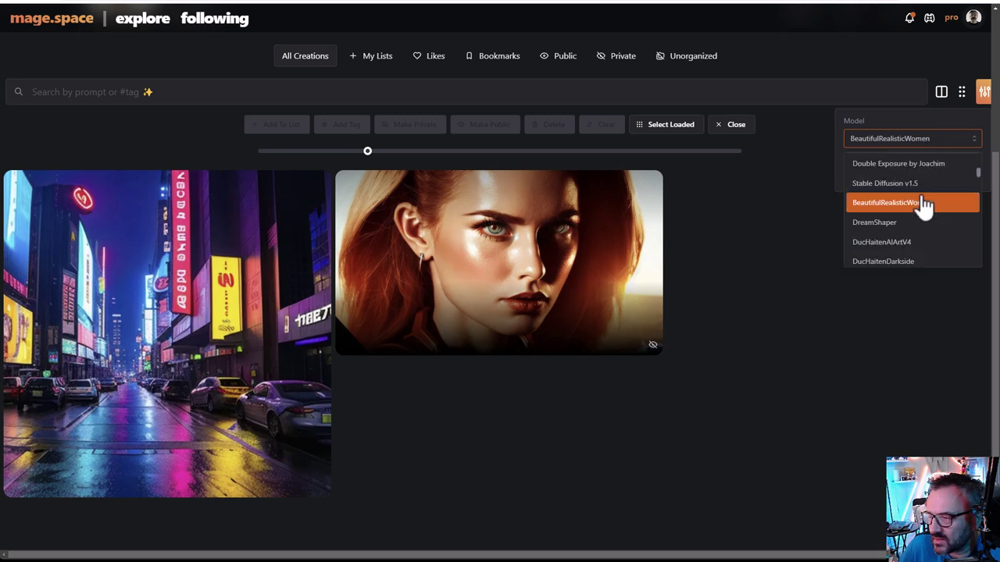
click(896, 221)
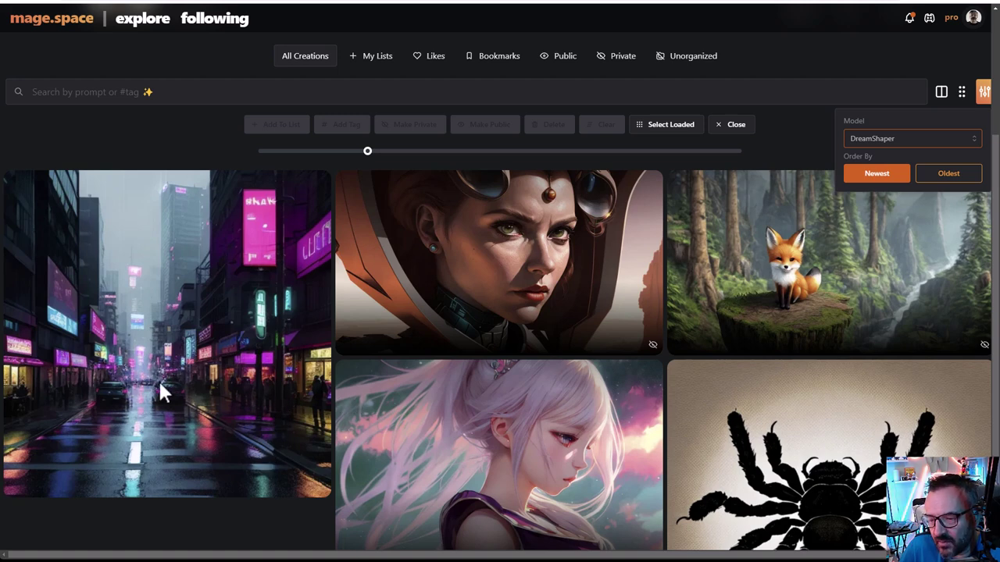
click(878, 145)
scroll(881, 172, down, 1)
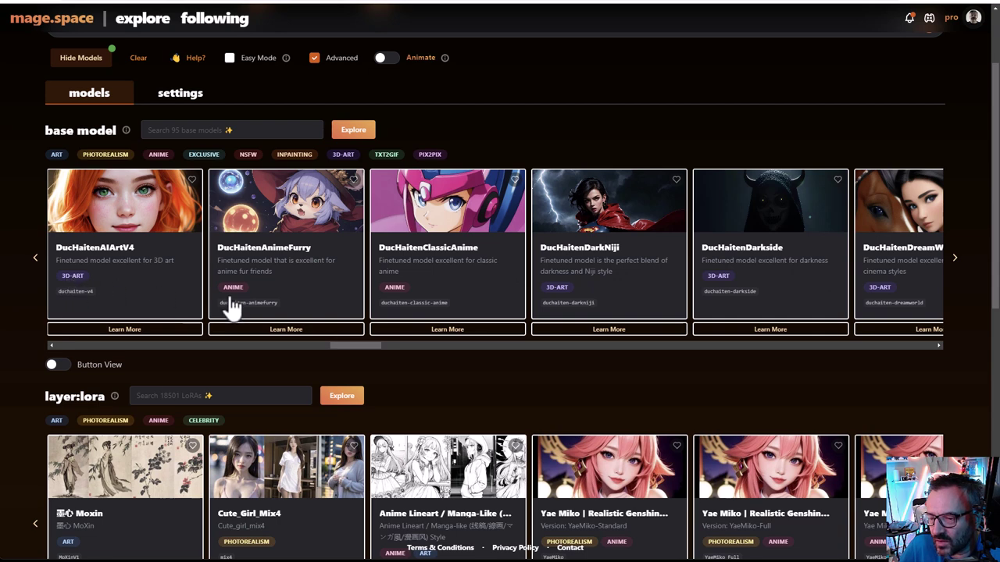
Browse the base model carousel further, from the DucHaiten models past epiCRealism, GhostMix and Grapefruit.
click(960, 264)
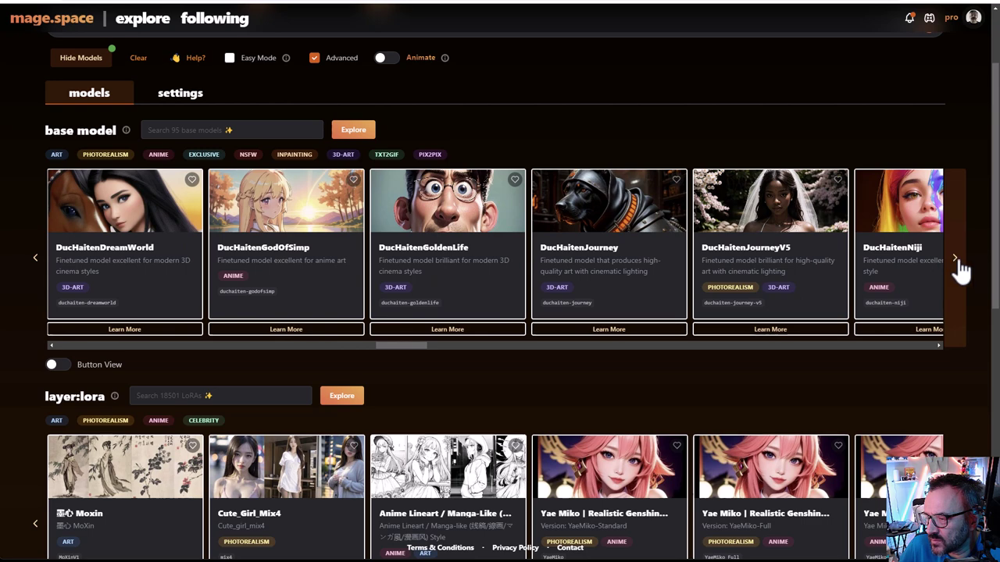
click(955, 263)
click(958, 263)
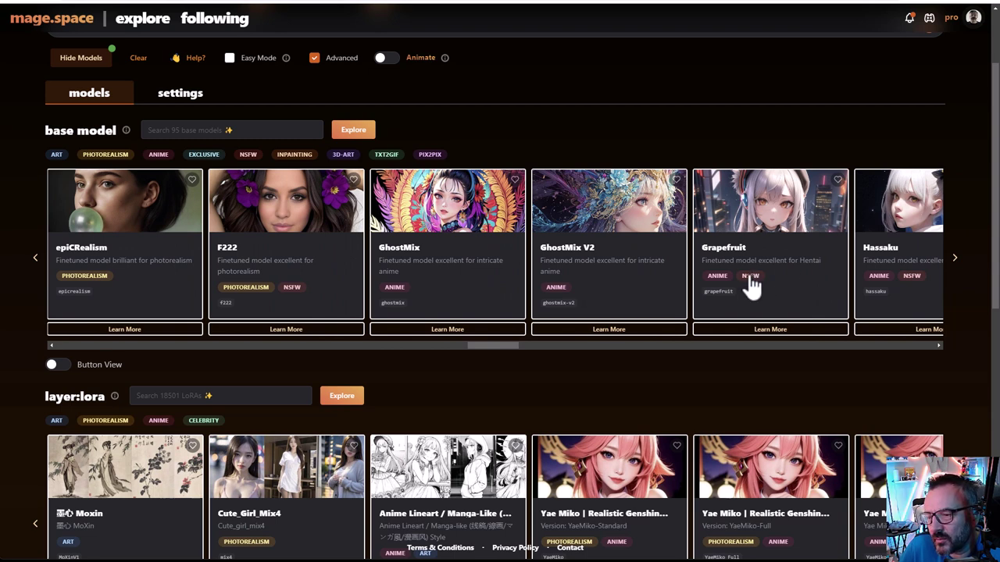
click(953, 260)
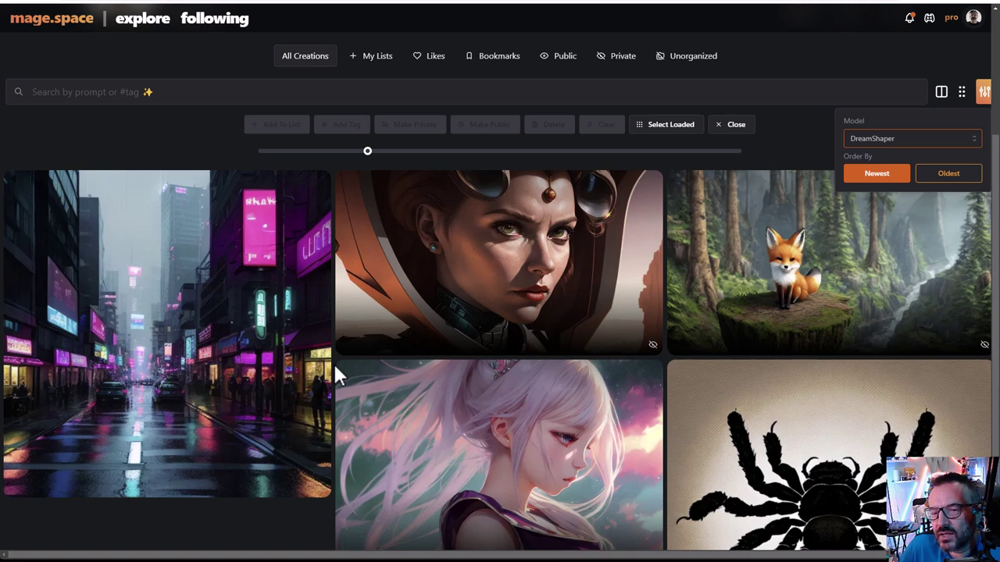
Filter the creations by the DucHaitenAIArtV4 model, then by DucHaitenDarkside, to compare their images.
click(918, 140)
scroll(896, 191, down, 1)
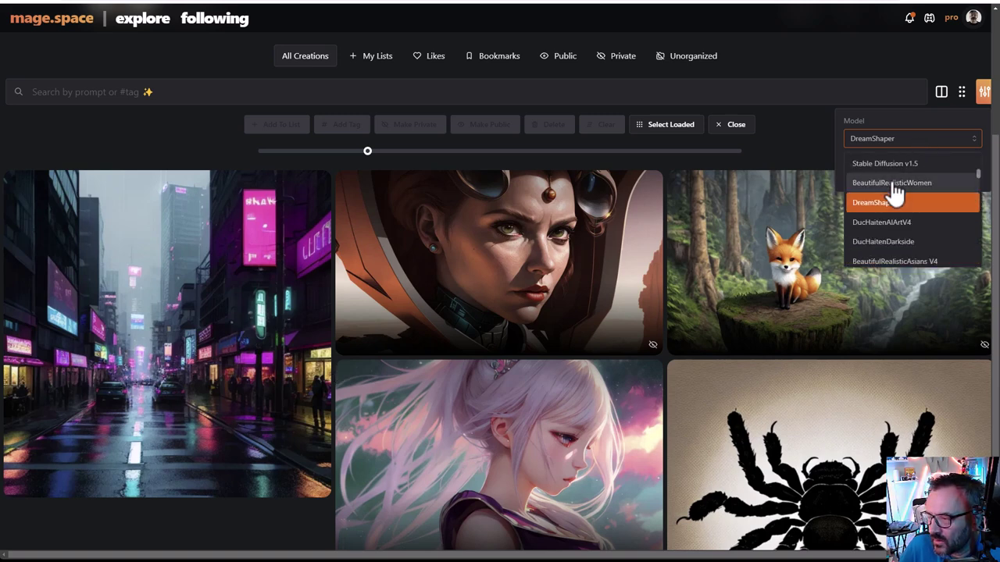
click(898, 222)
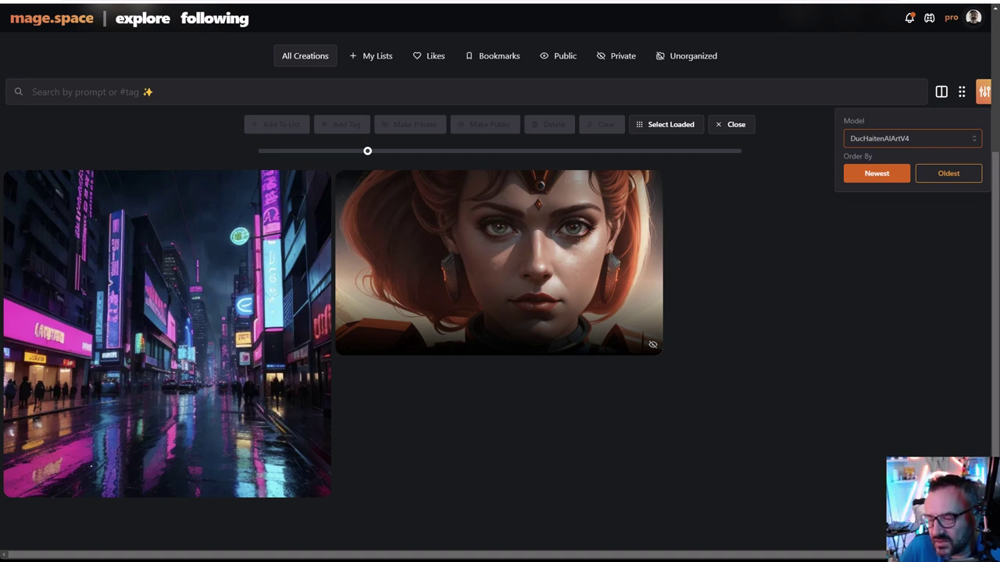
click(955, 139)
scroll(951, 187, down, 2)
click(916, 228)
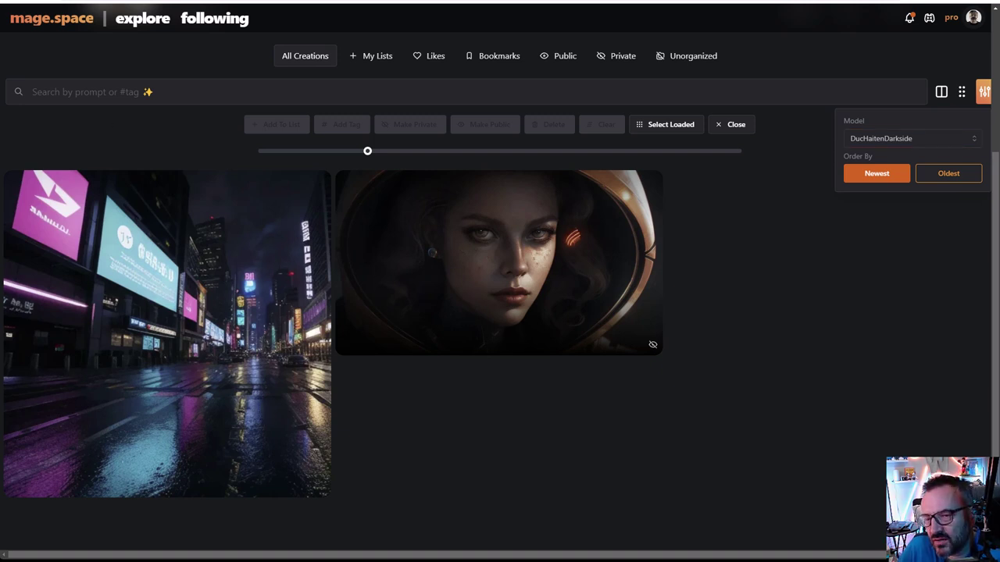
Switch the model filter back to DucHaitenAIArtV4 and again to DucHaitenDarkside to recheck the differences between their images.
click(936, 140)
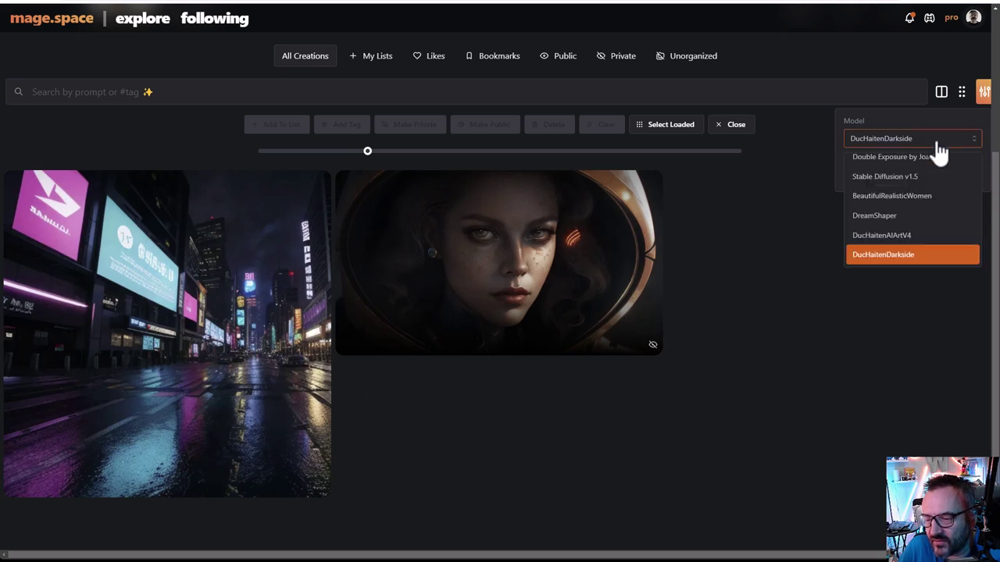
click(906, 235)
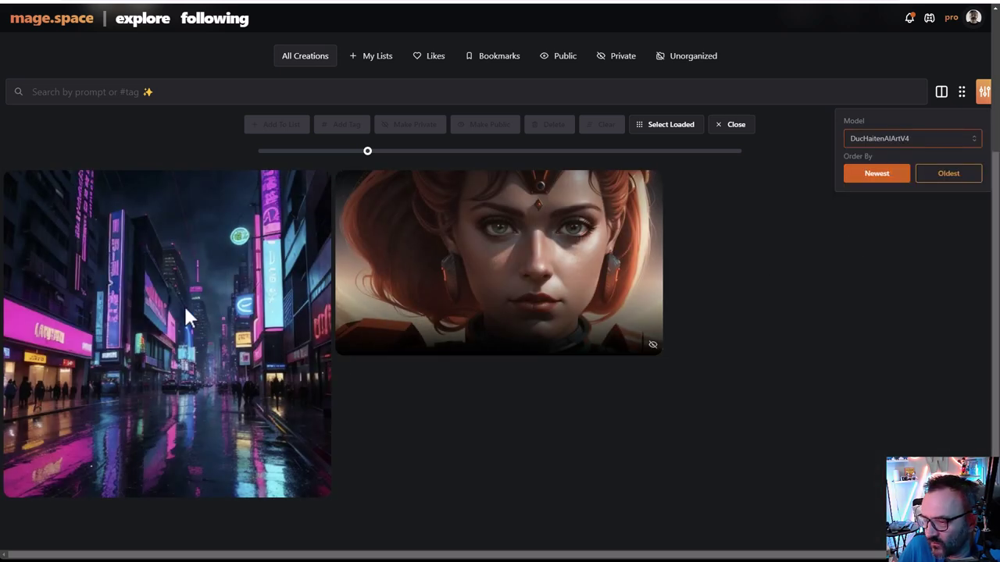
click(908, 141)
scroll(913, 227, down, 5)
click(914, 223)
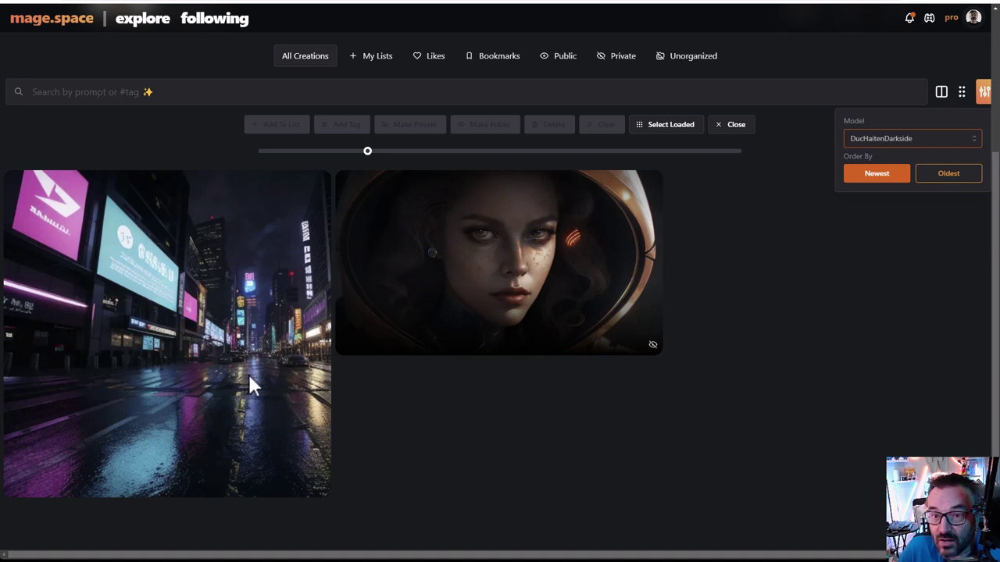
Filter the creations by the BeautifulRealisticAsians V4 model, then by DucHaitenGodOfSimp, to compare their images.
click(941, 141)
scroll(924, 180, down, 2)
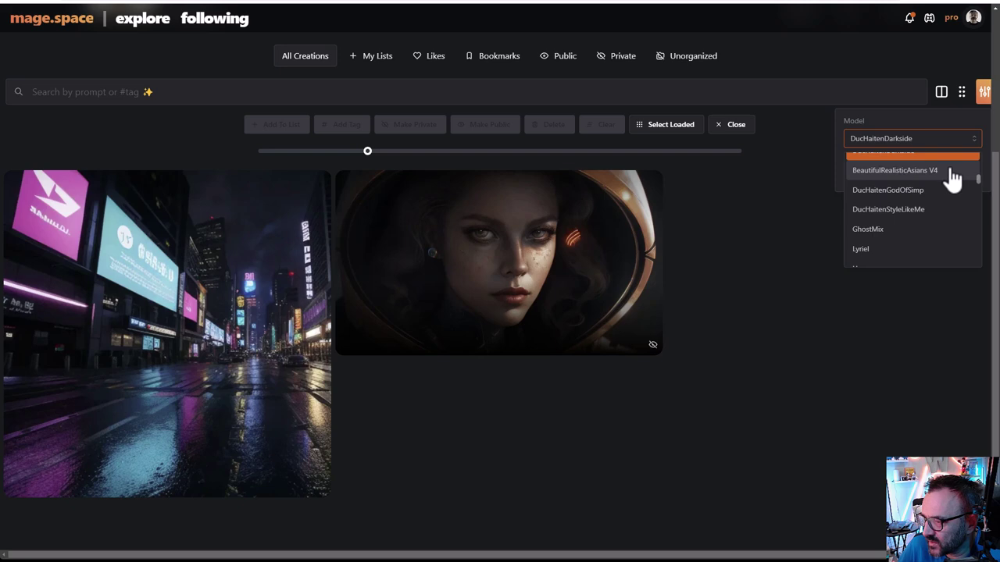
click(894, 172)
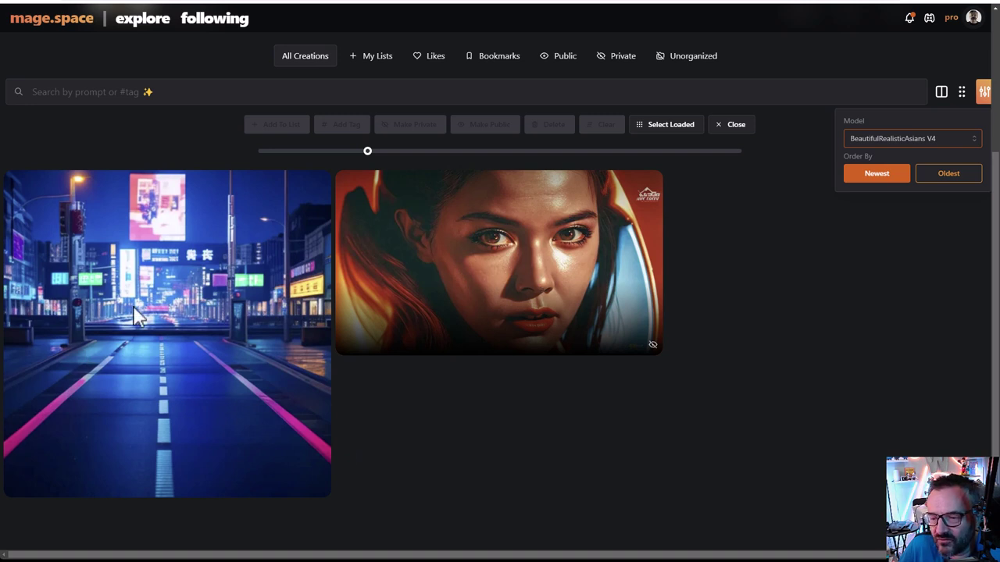
click(913, 145)
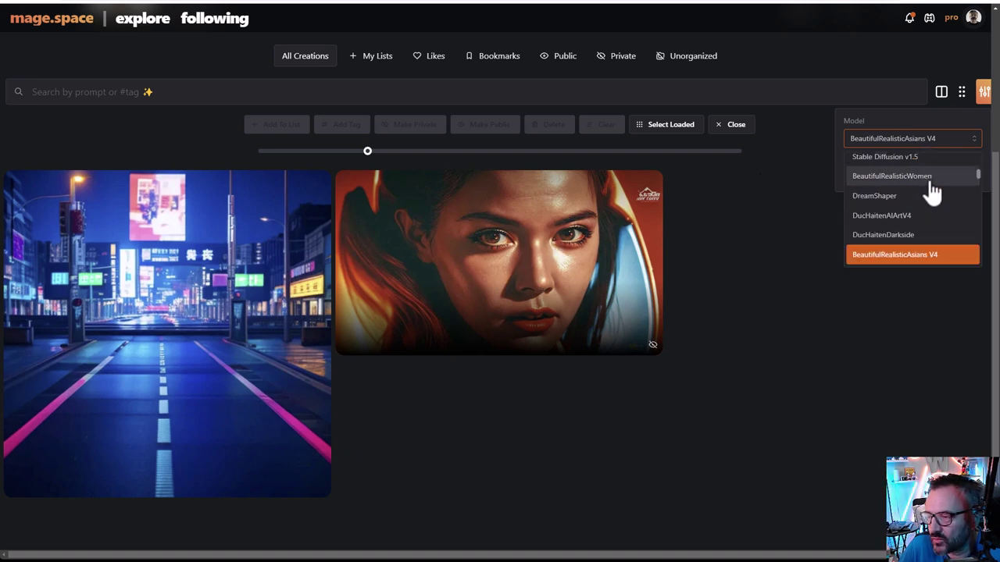
scroll(929, 191, down, 1)
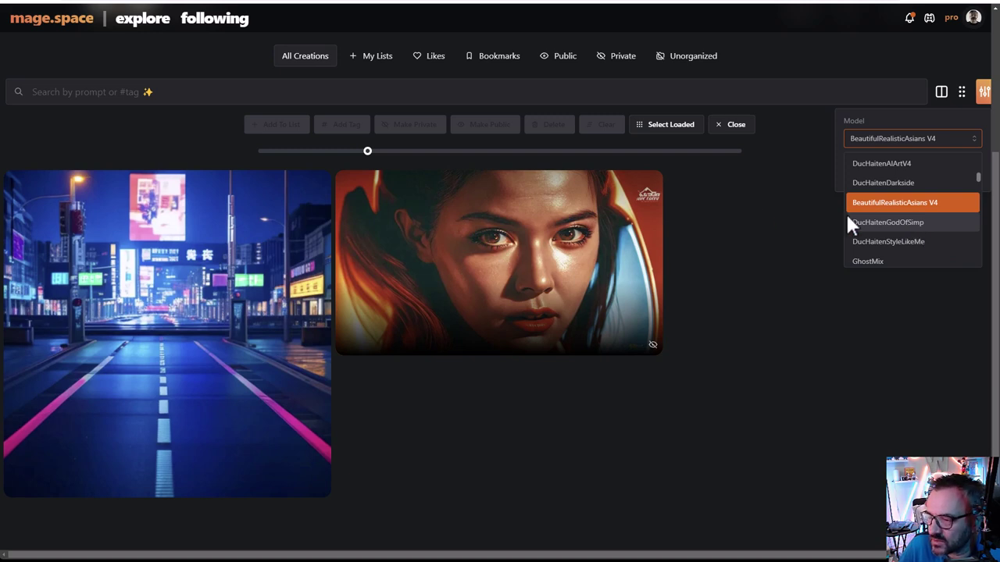
click(910, 223)
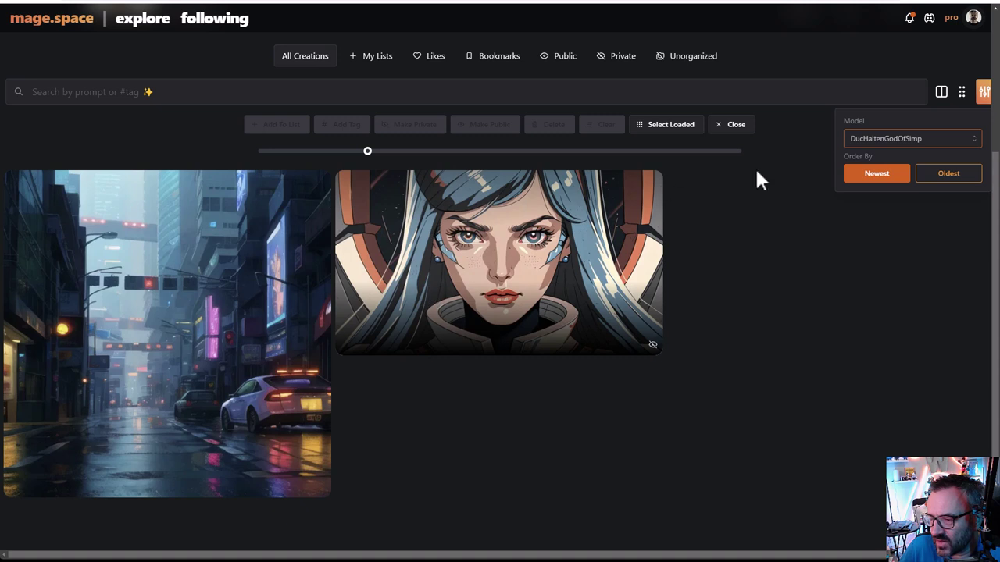
Filter the creations by the DucHaitenStyleLikeMe model, and by GhostMix, to view the images made with each.
click(897, 142)
scroll(914, 195, down, 2)
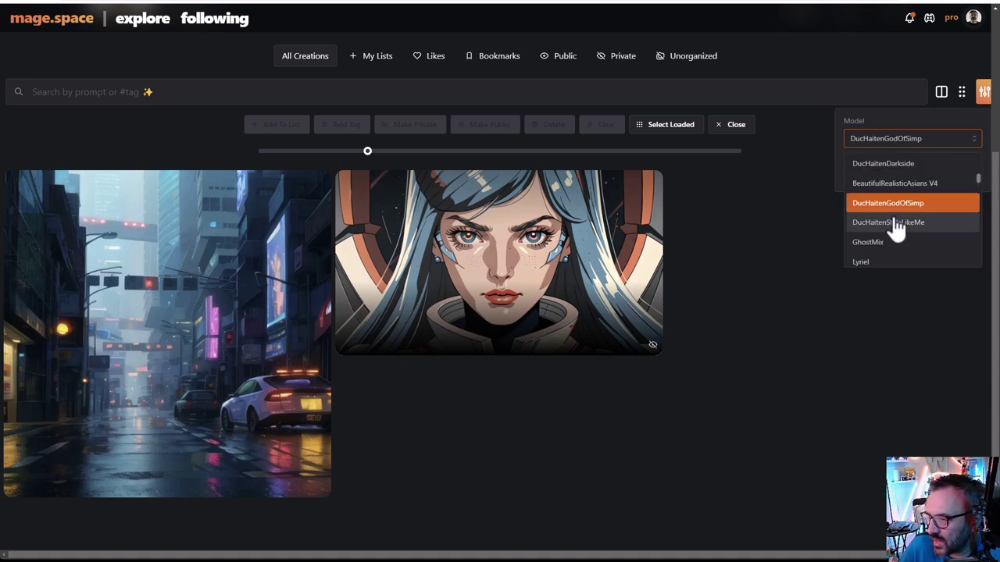
click(915, 223)
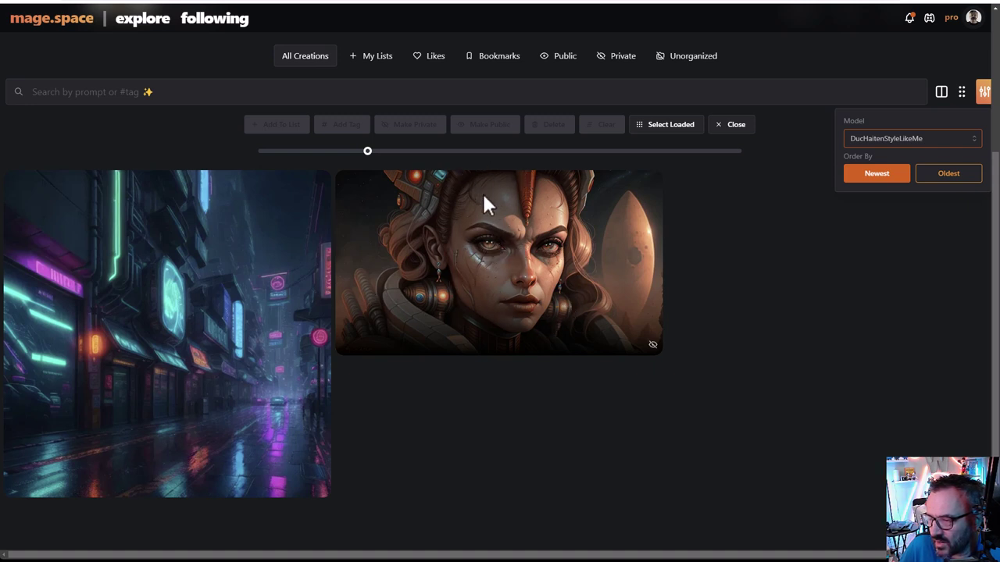
click(972, 139)
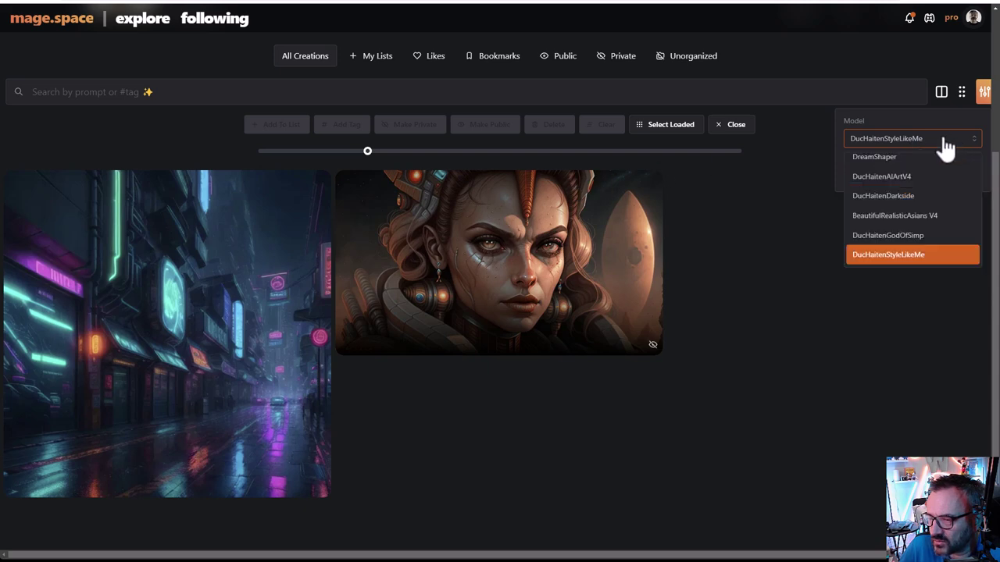
scroll(926, 224, down, 2)
click(885, 226)
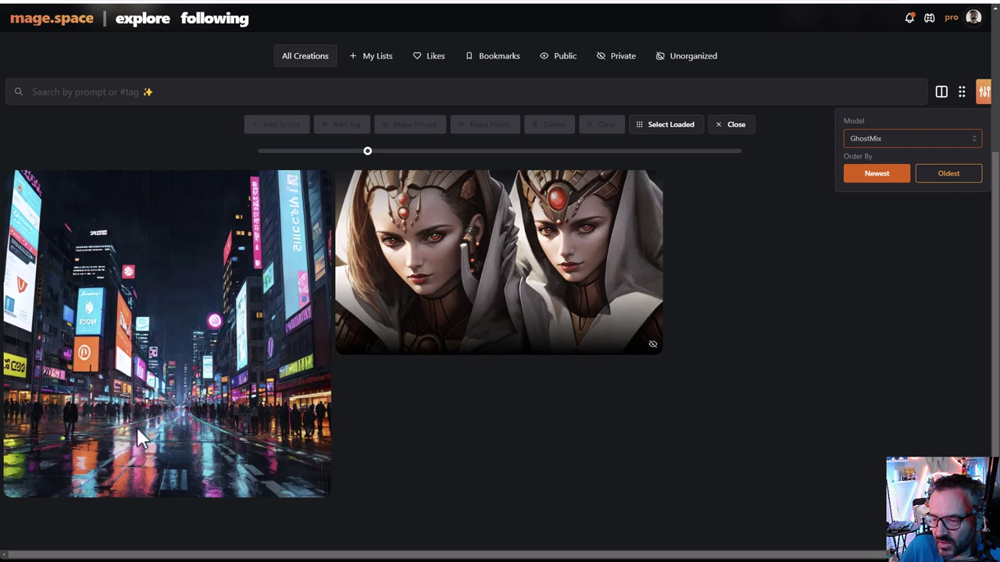
Filter the creations by the Lyriel model to view its images.
click(923, 141)
scroll(926, 212, down, 5)
click(895, 223)
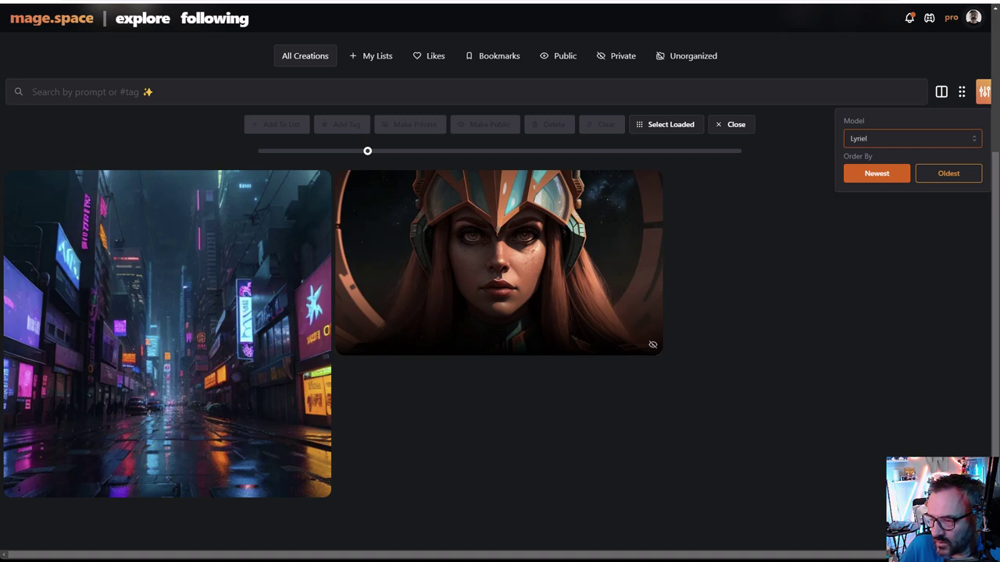
Filter the creations by the Hassan model and look through its images.
click(912, 139)
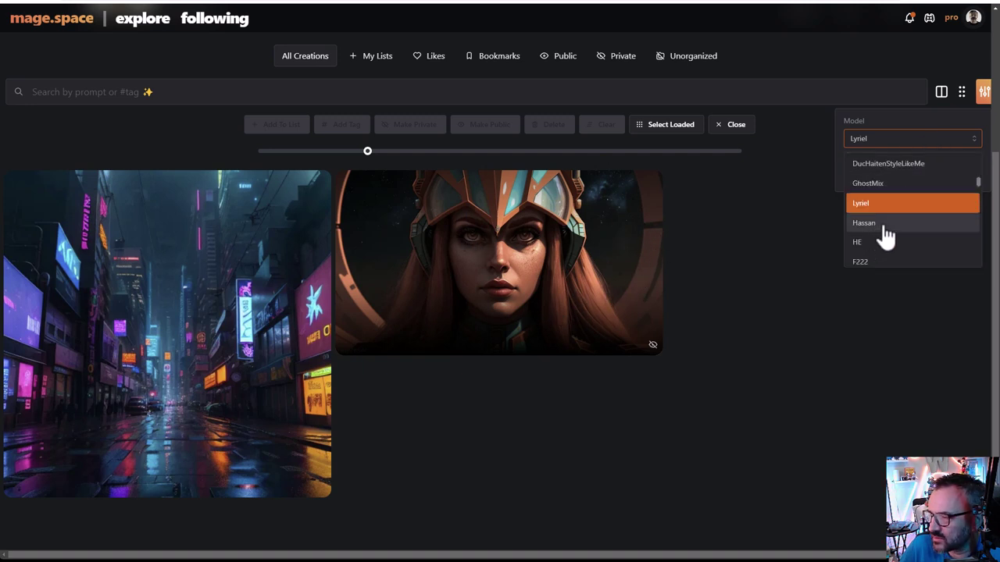
click(864, 223)
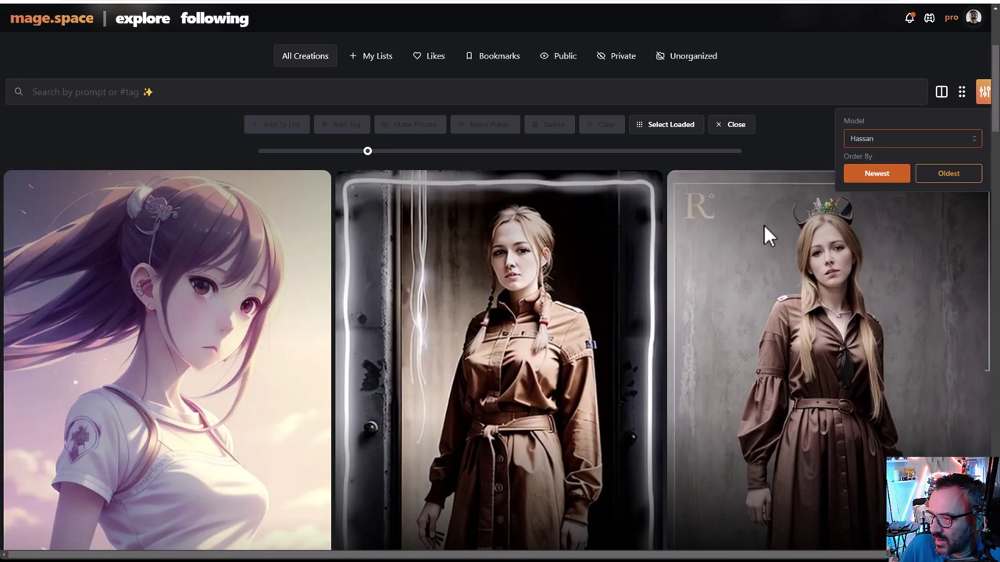
scroll(561, 248, down, 2)
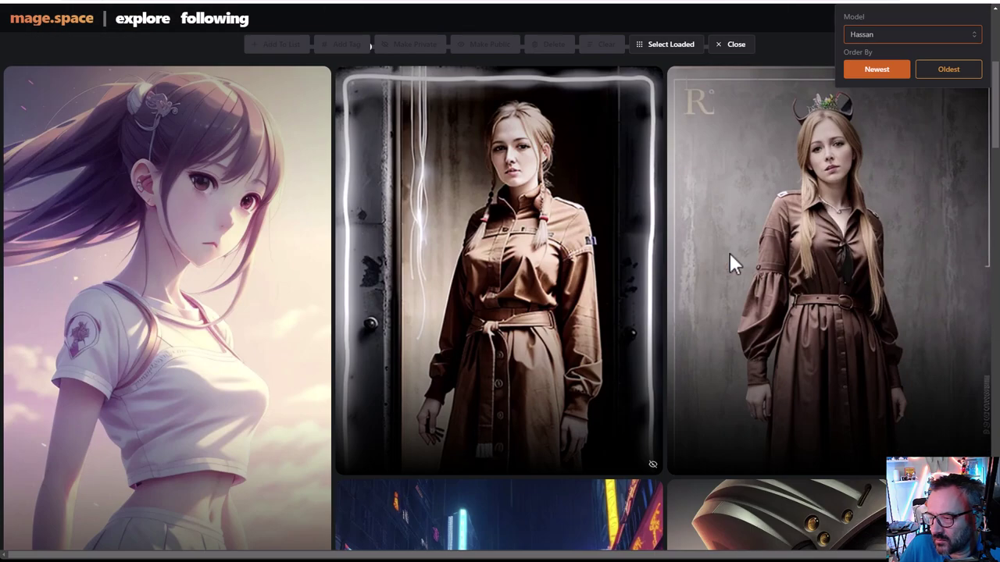
scroll(213, 216, down, 2)
scroll(313, 216, down, 1)
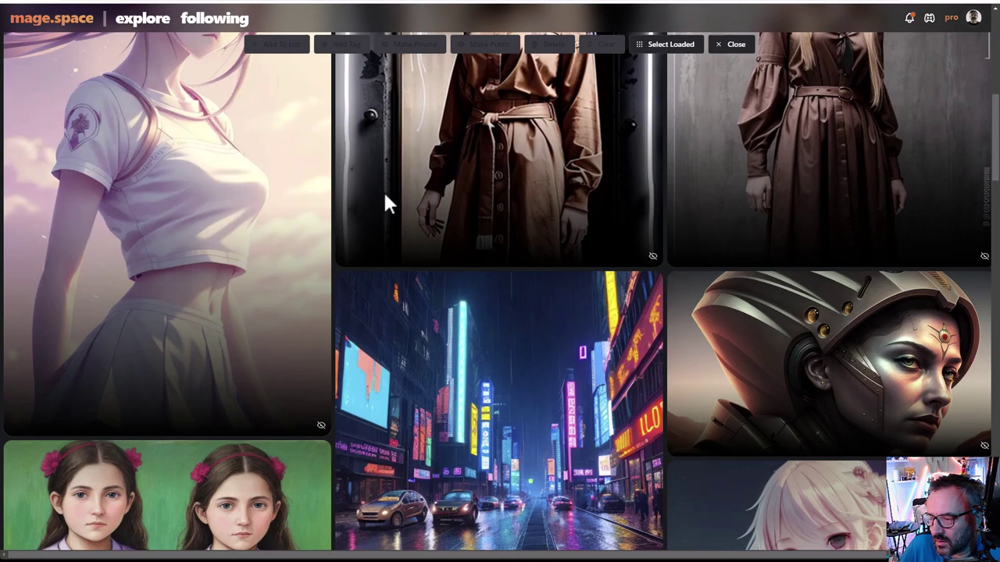
scroll(213, 242, down, 1)
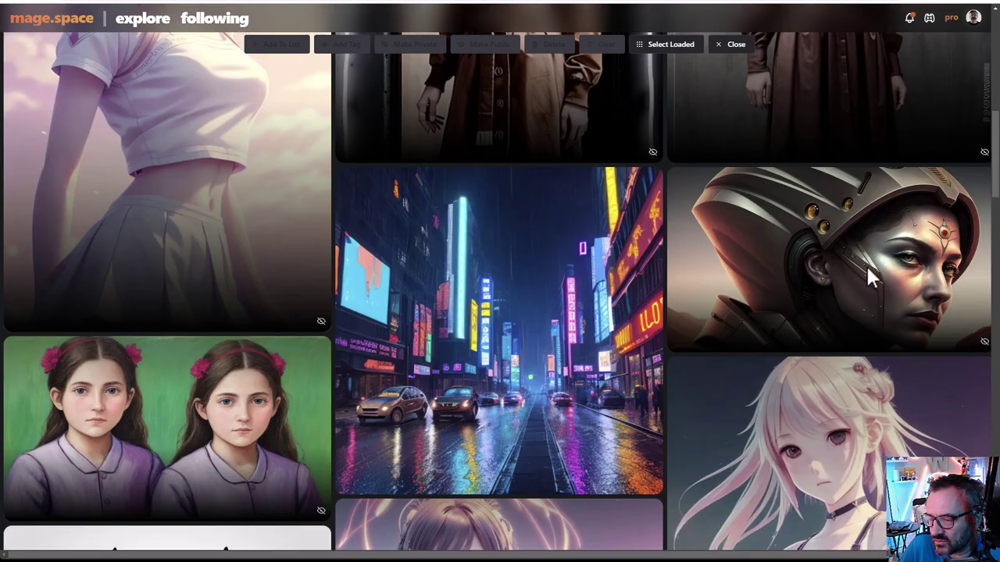
scroll(525, 304, up, 6)
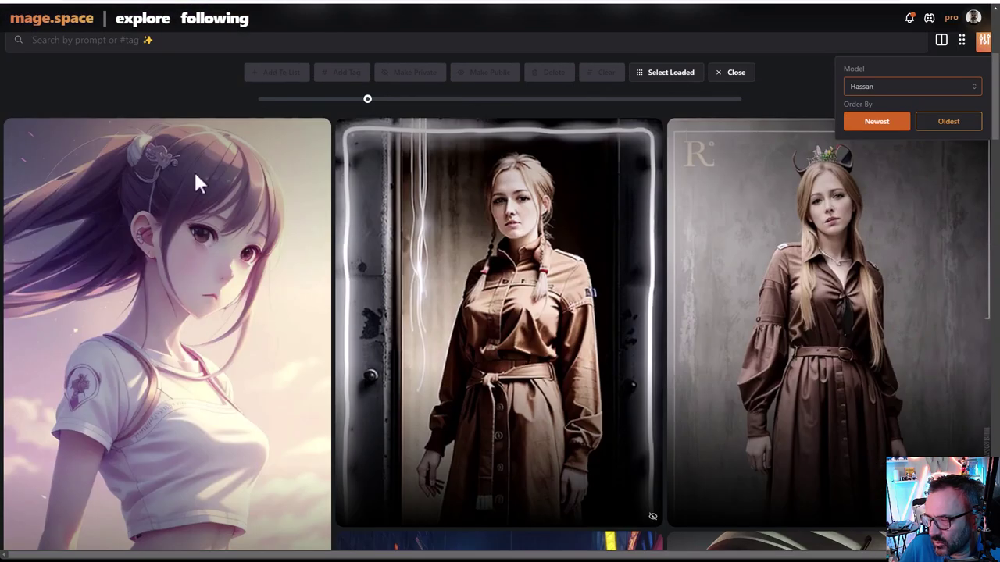
scroll(493, 221, up, 1)
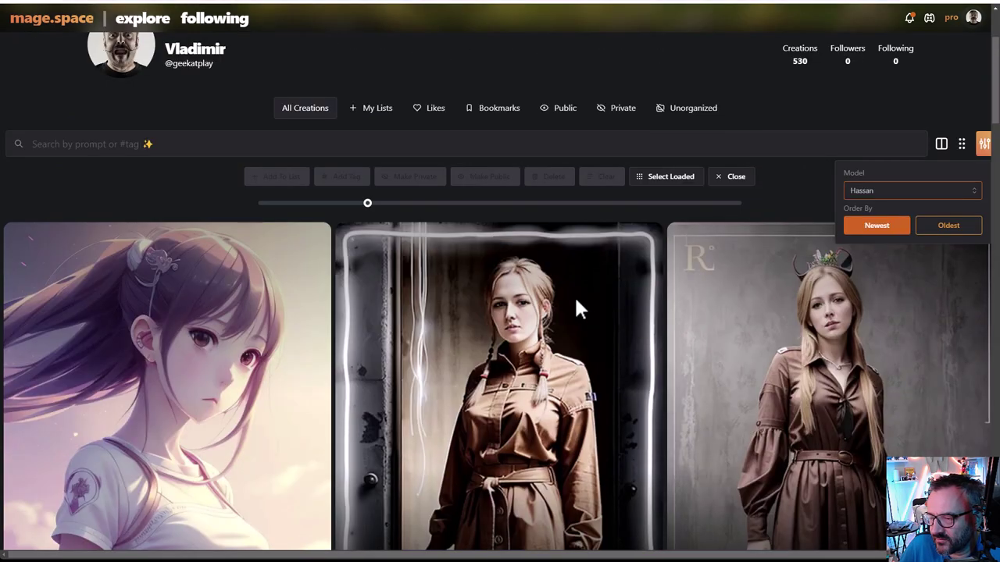
Switch the model filter to HE to view its images.
click(851, 194)
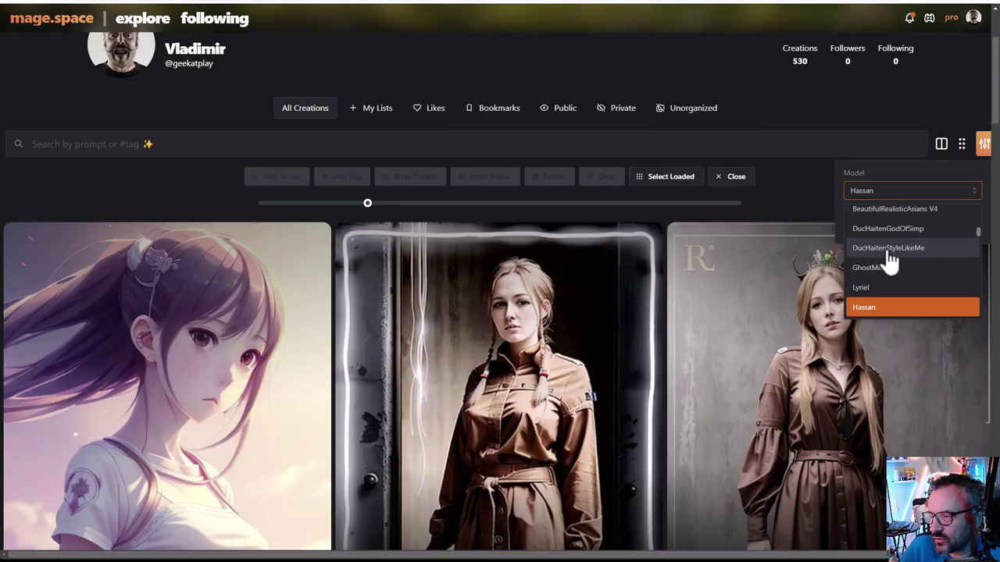
scroll(887, 266, down, 1)
click(874, 286)
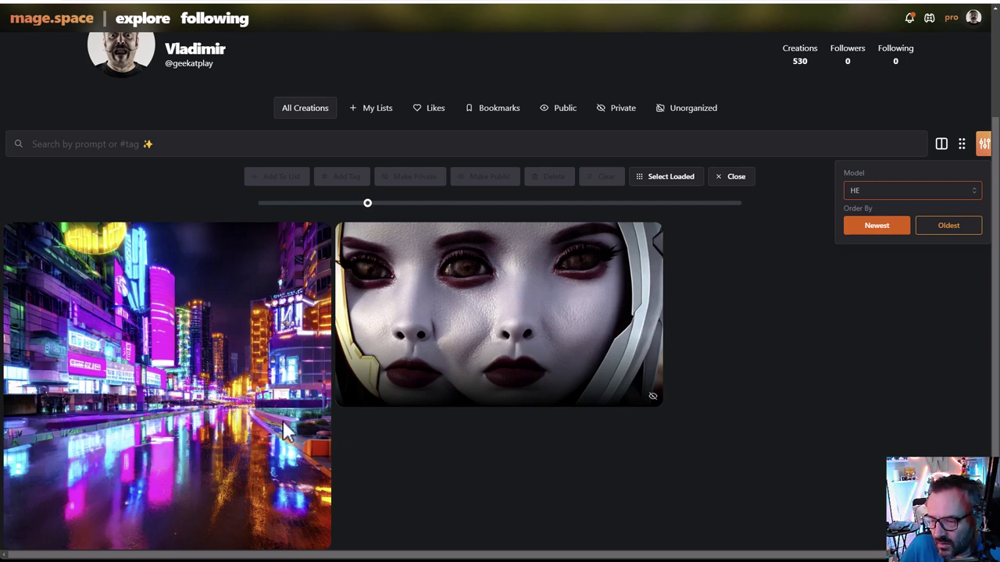
Filter the creations by the F222 model and look over its portraits and city street image.
click(894, 197)
scroll(892, 274, down, 2)
click(877, 279)
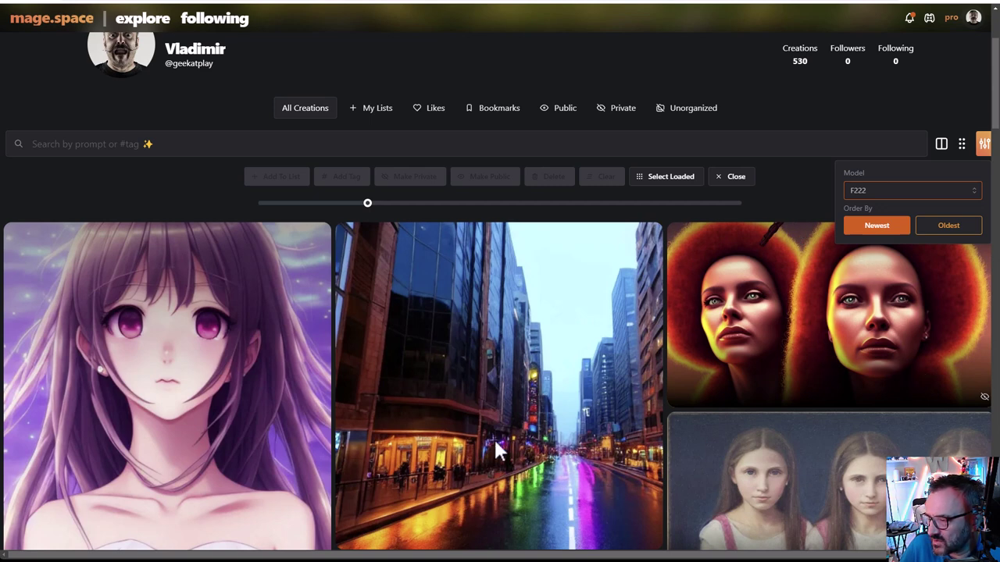
scroll(796, 402, down, 1)
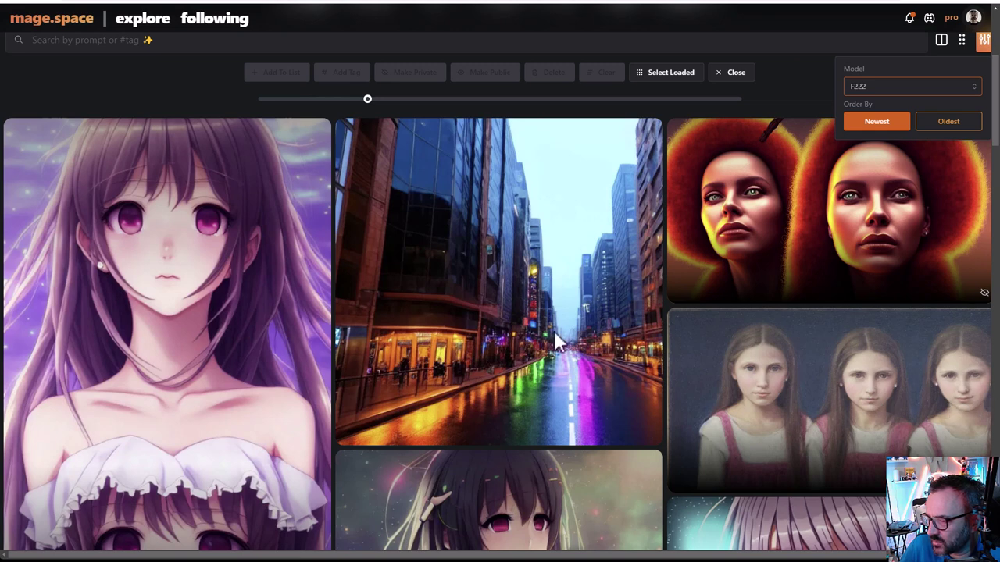
scroll(553, 330, up, 1)
View the creations made with Double Exposure V2 by Joachim, and those made with DucHaitenJourneyV5, using the model filter.
click(873, 141)
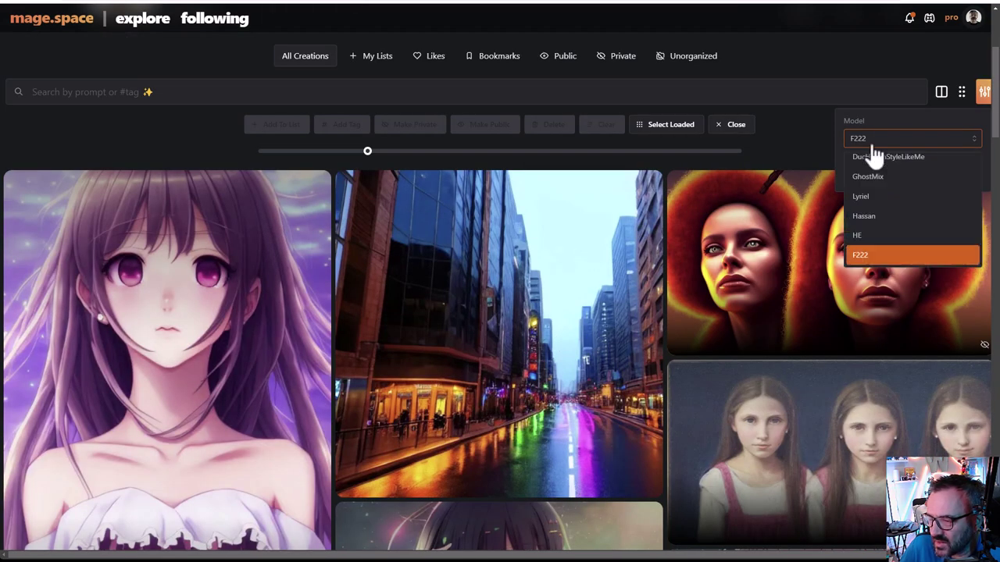
scroll(921, 207, down, 1)
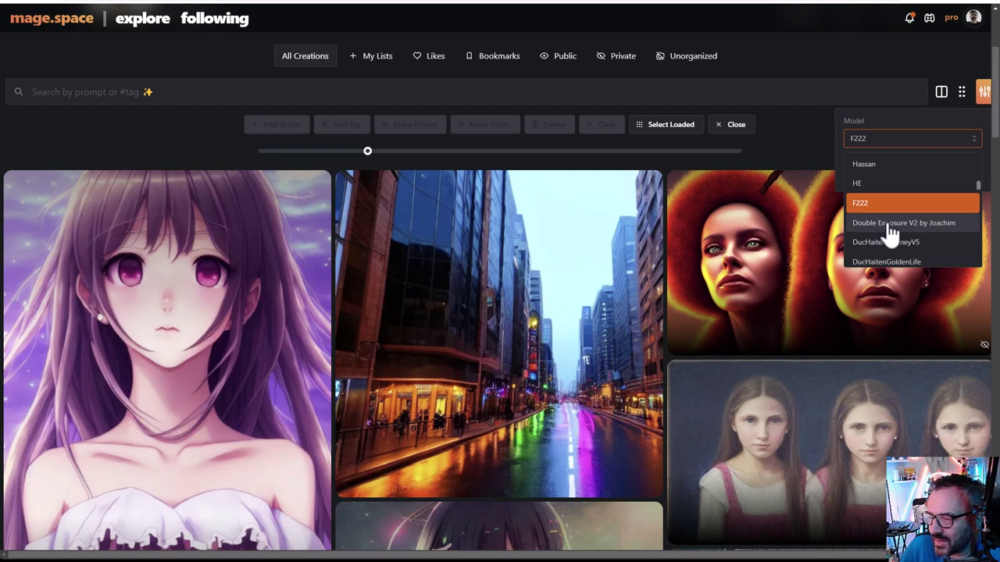
click(891, 223)
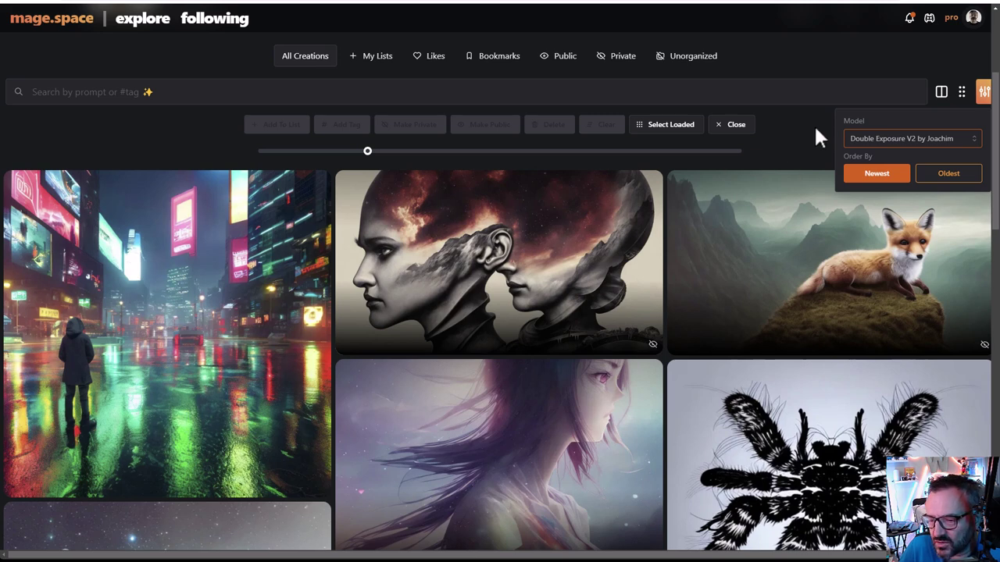
click(897, 145)
scroll(891, 195, down, 2)
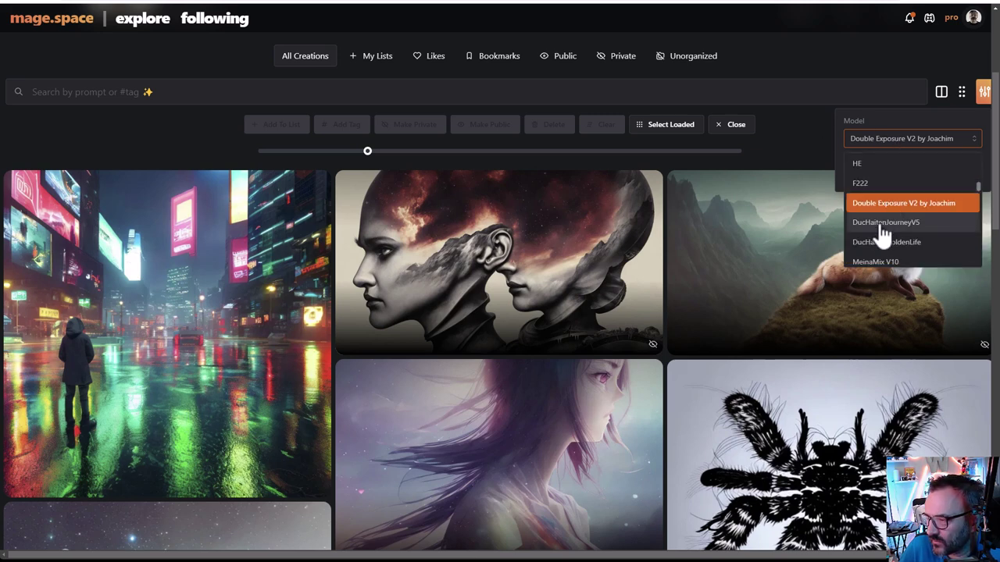
click(916, 222)
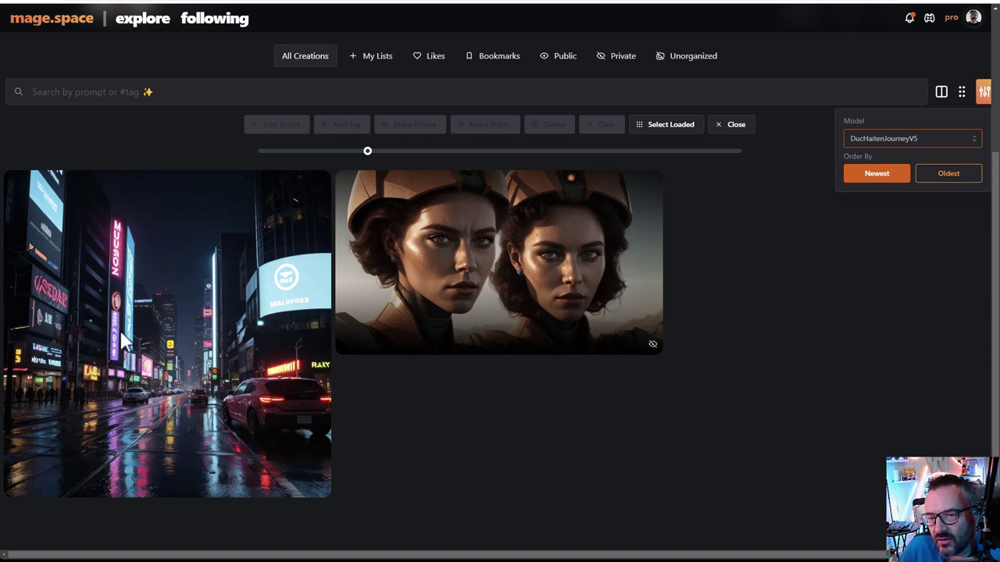
View the creations made with DucHaitenGoldenLife, and those made with MeinaMix V10, using the model filter.
click(870, 140)
scroll(888, 196, down, 2)
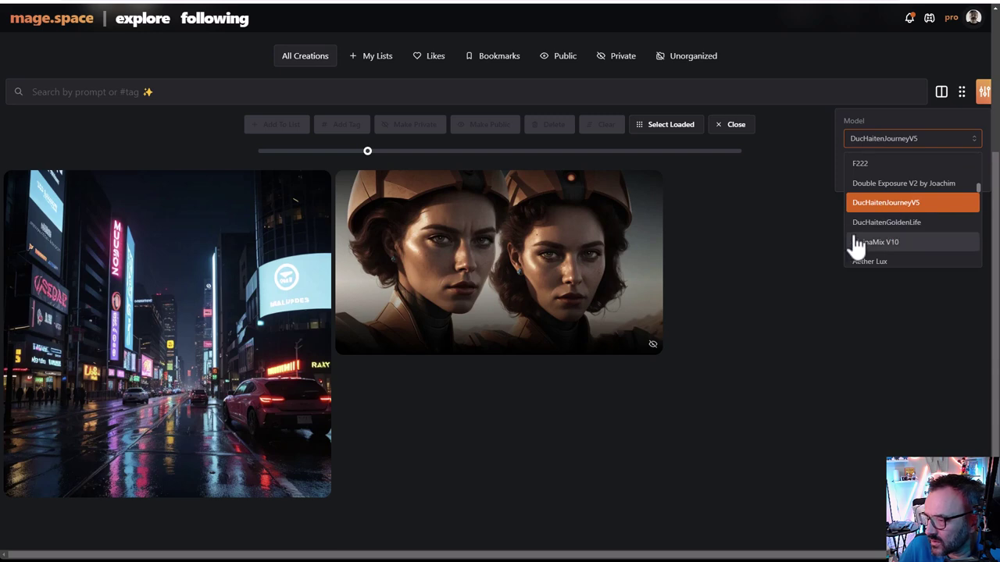
click(914, 224)
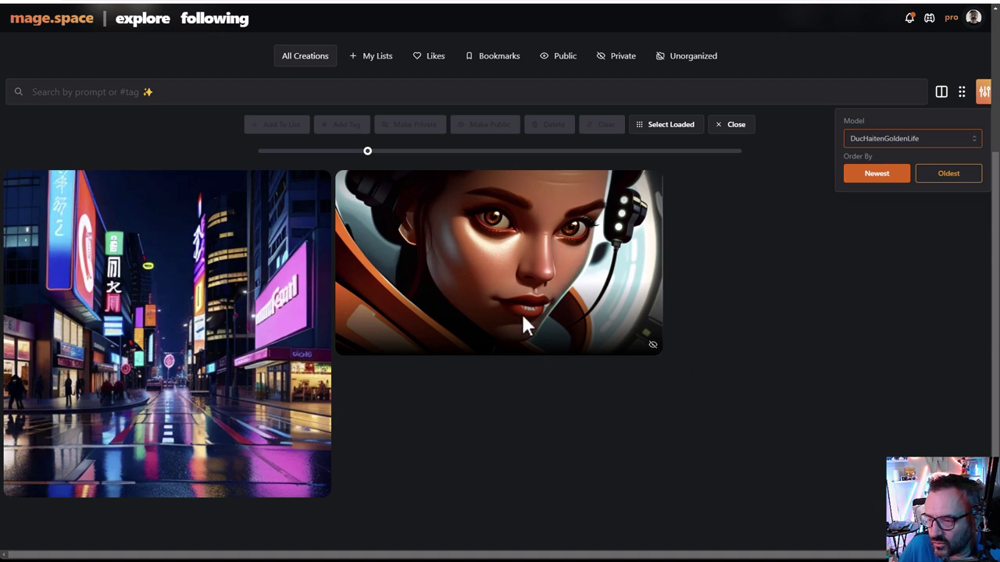
click(898, 140)
scroll(914, 195, down, 5)
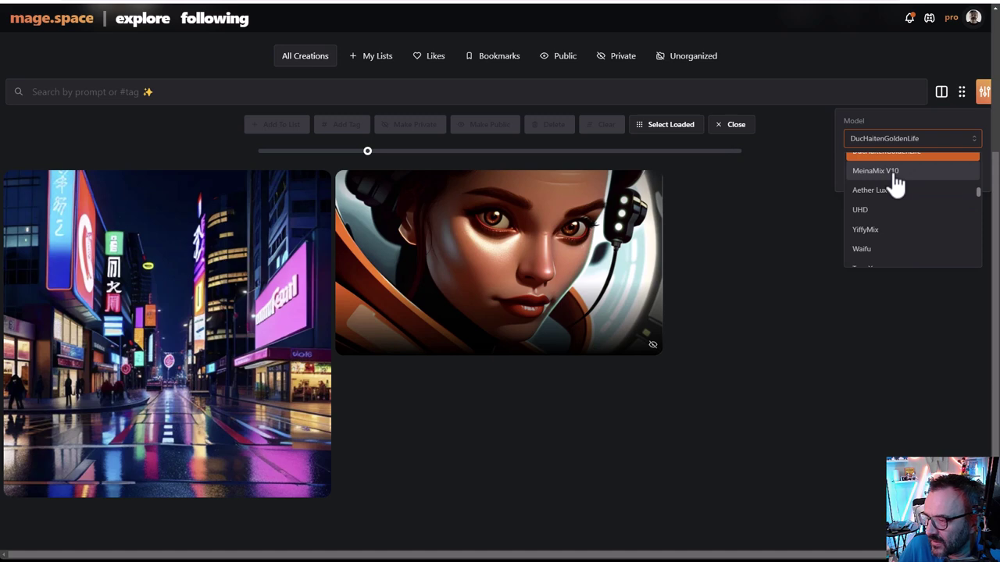
click(897, 172)
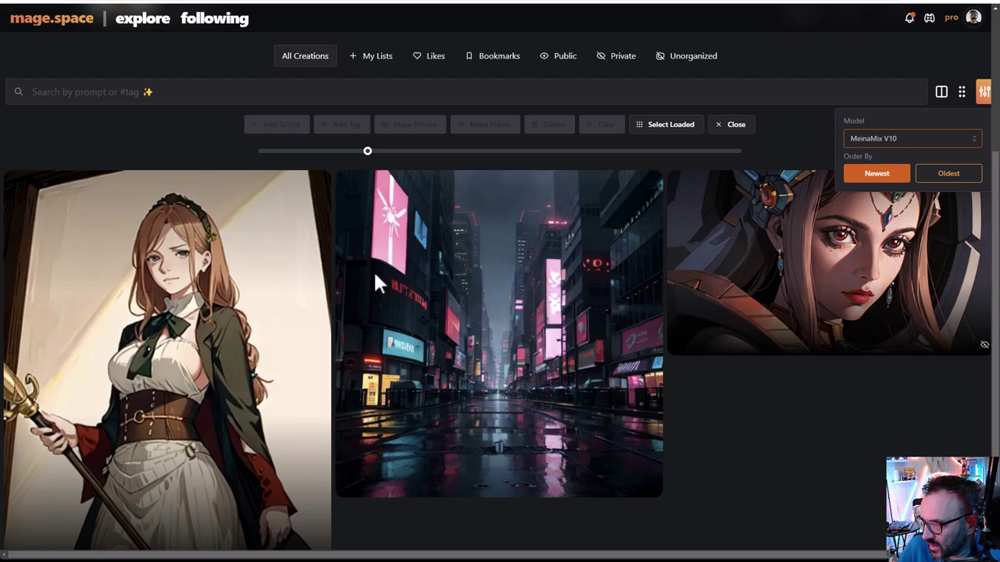
Filter the creations by the Aether Lux model and examine its spaceship, city and portrait images.
click(906, 139)
scroll(914, 168, down, 1)
click(881, 225)
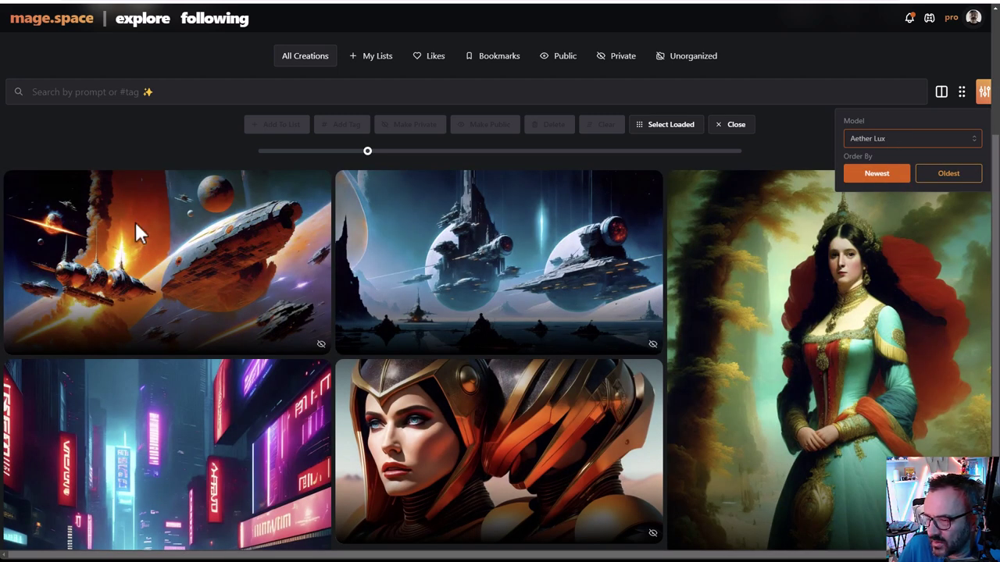
scroll(431, 273, down, 2)
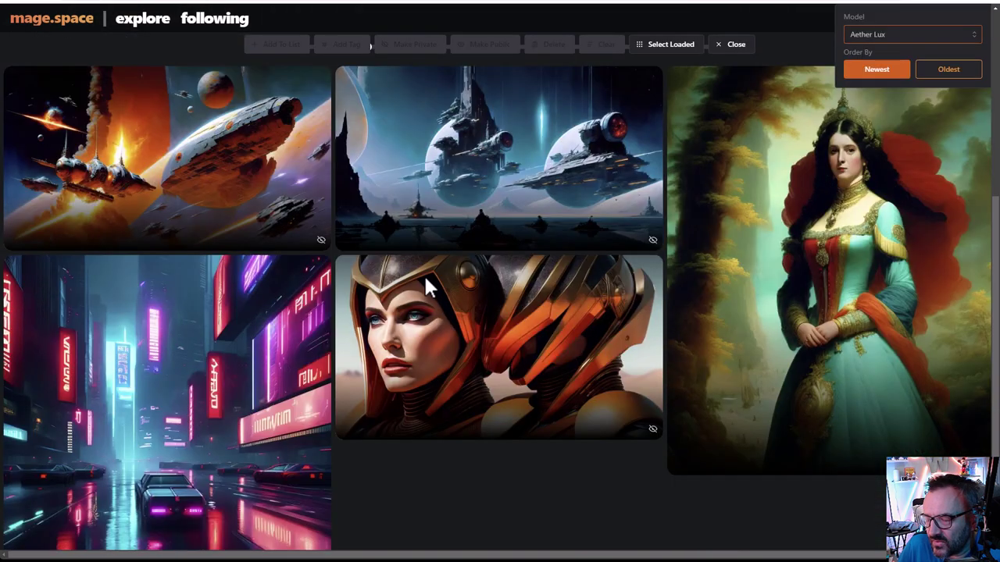
scroll(534, 255, up, 2)
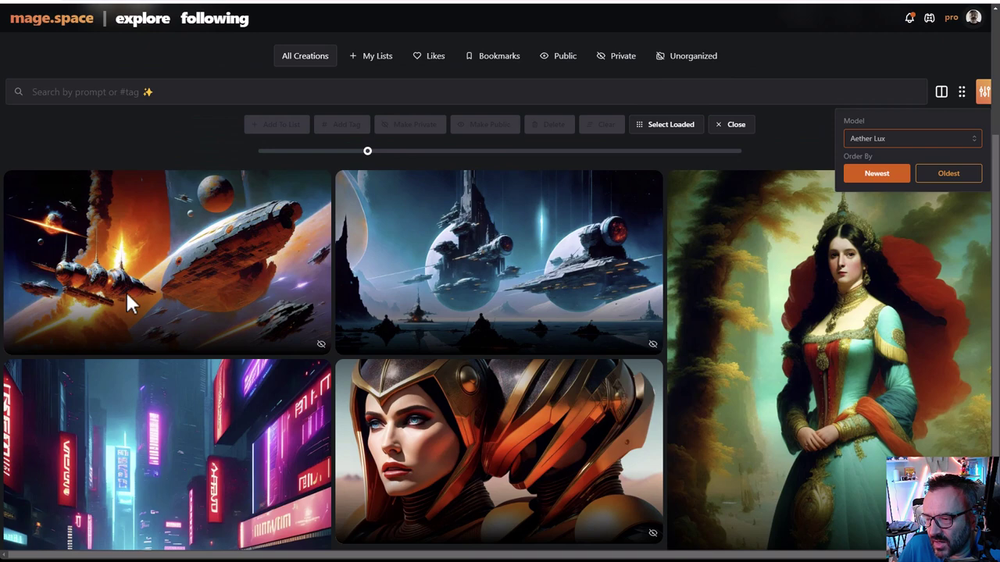
scroll(422, 226, down, 3)
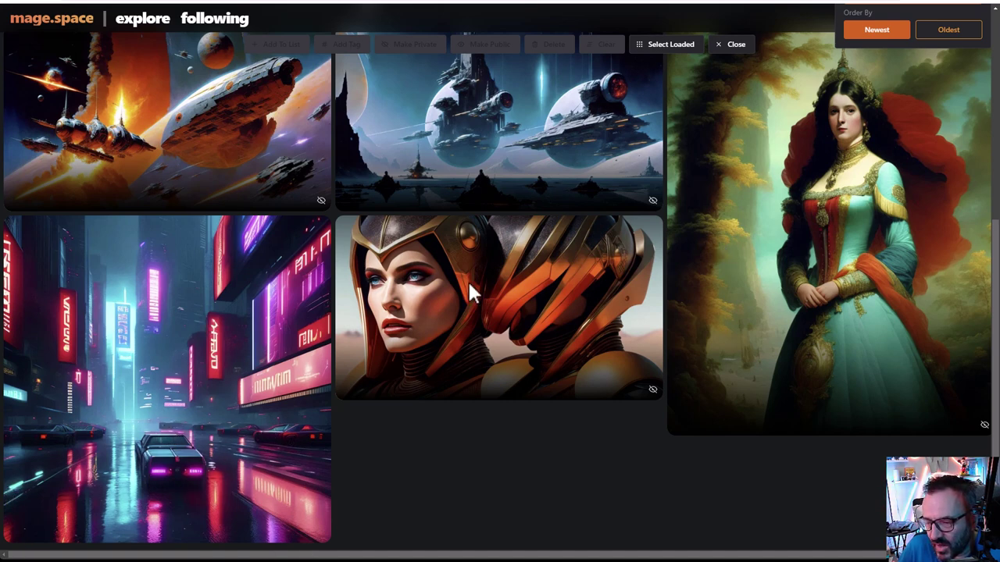
Change the model filter to UHD to view its images.
scroll(899, 78, up, 1)
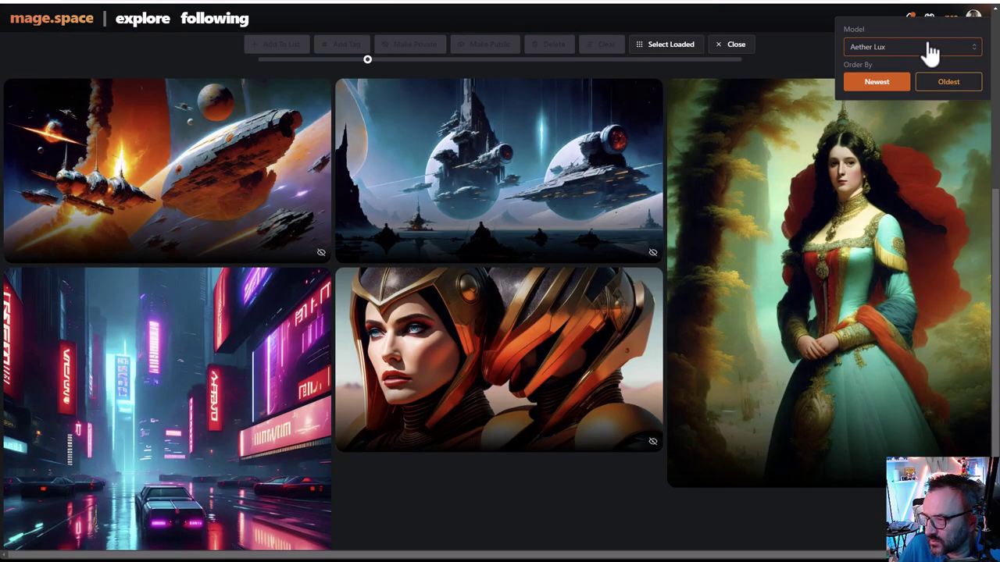
click(923, 47)
click(873, 131)
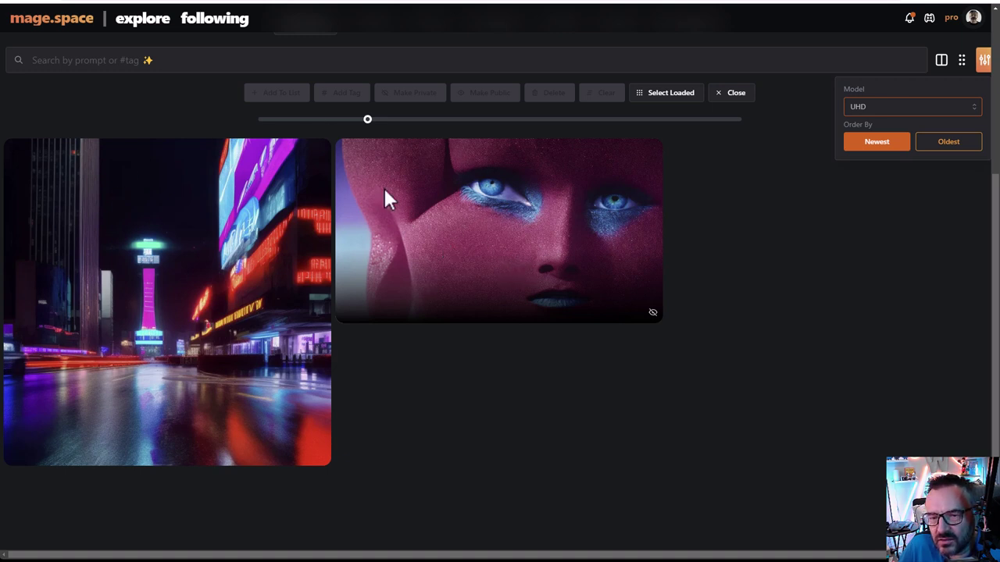
Filter the creations by the YiffyMix model and select its neon city street image.
click(920, 114)
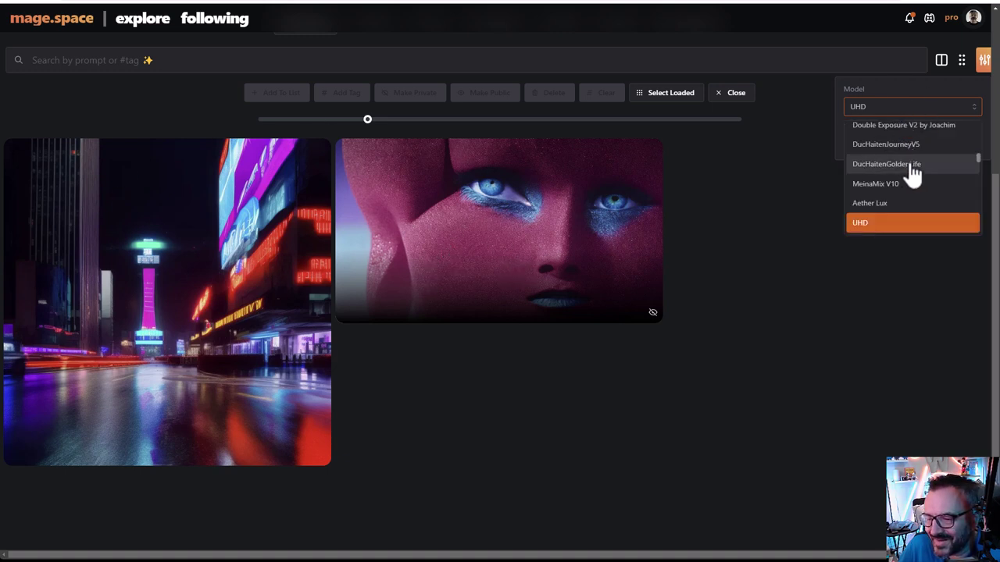
scroll(912, 172, down, 1)
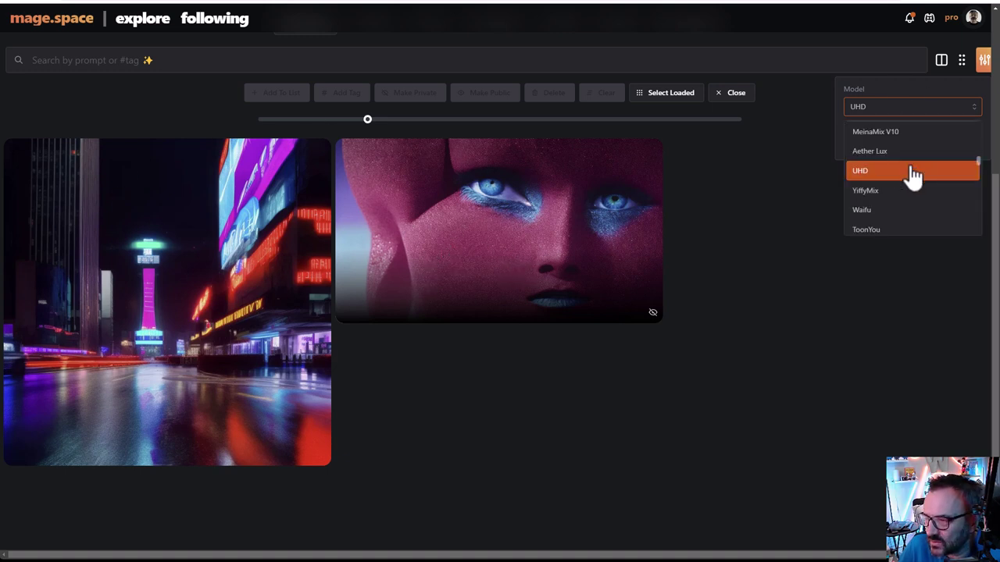
click(869, 195)
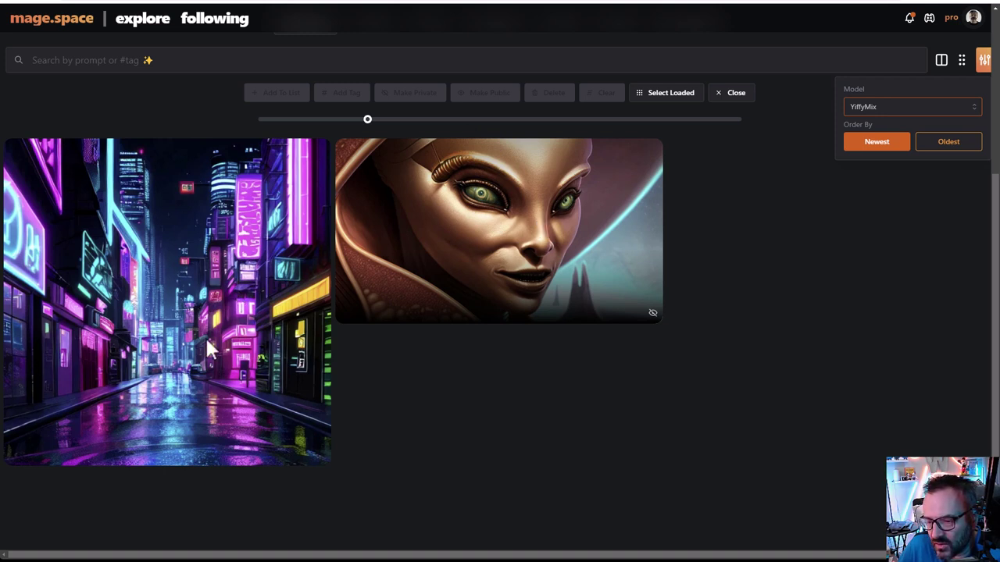
click(164, 252)
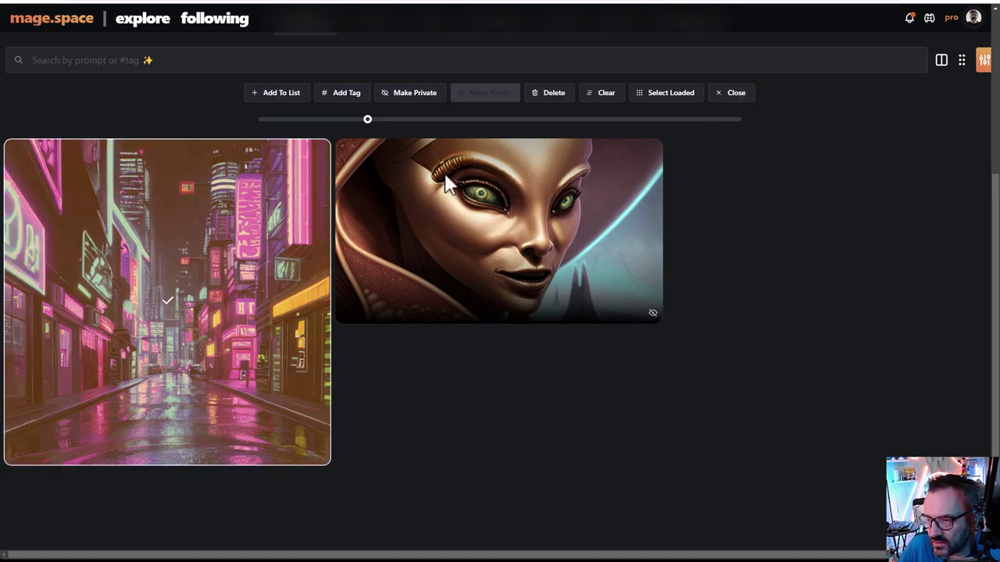
Deselect the neon city street image, filter the creations by the Waifu model and look through its images.
click(226, 264)
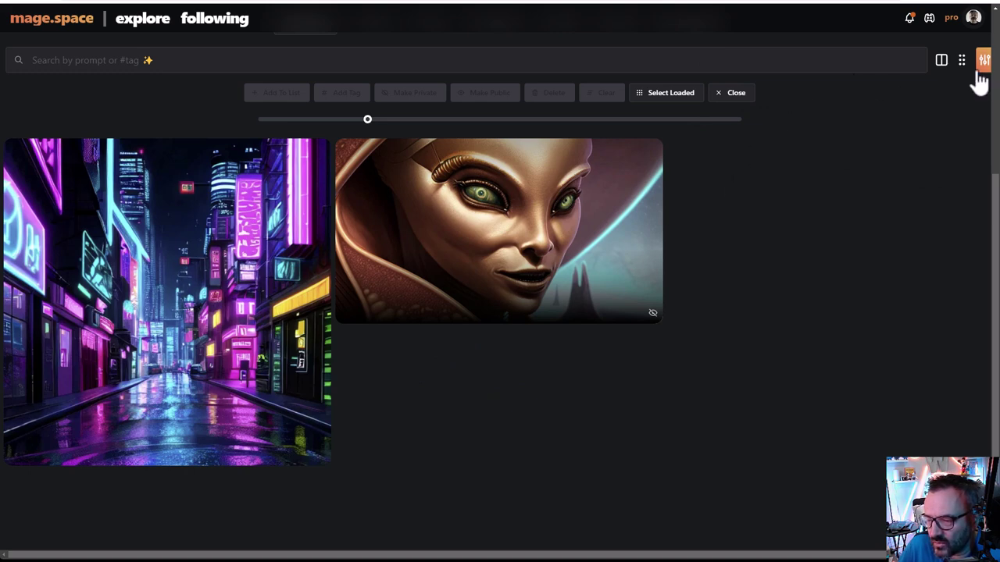
scroll(928, 153, up, 1)
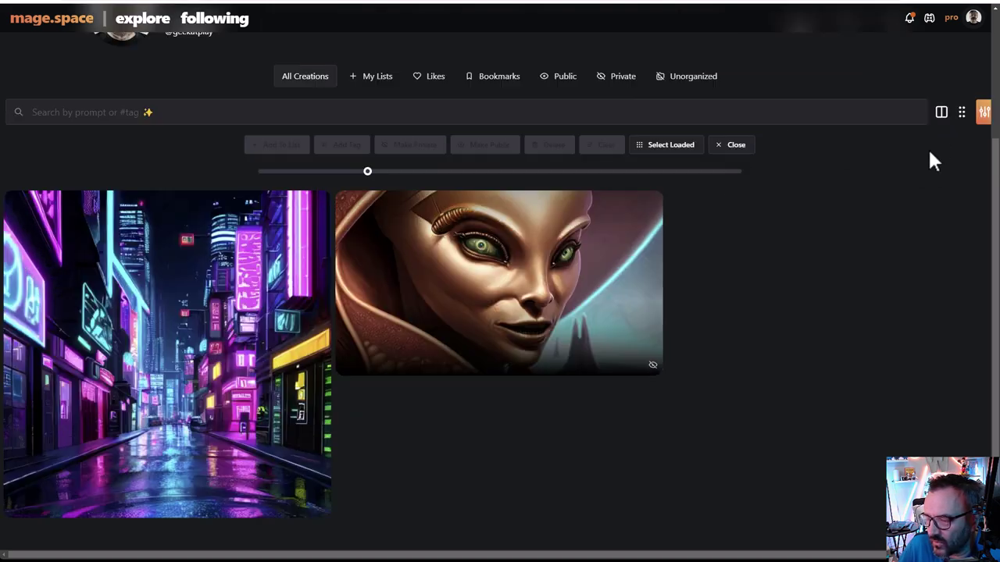
click(983, 112)
click(972, 160)
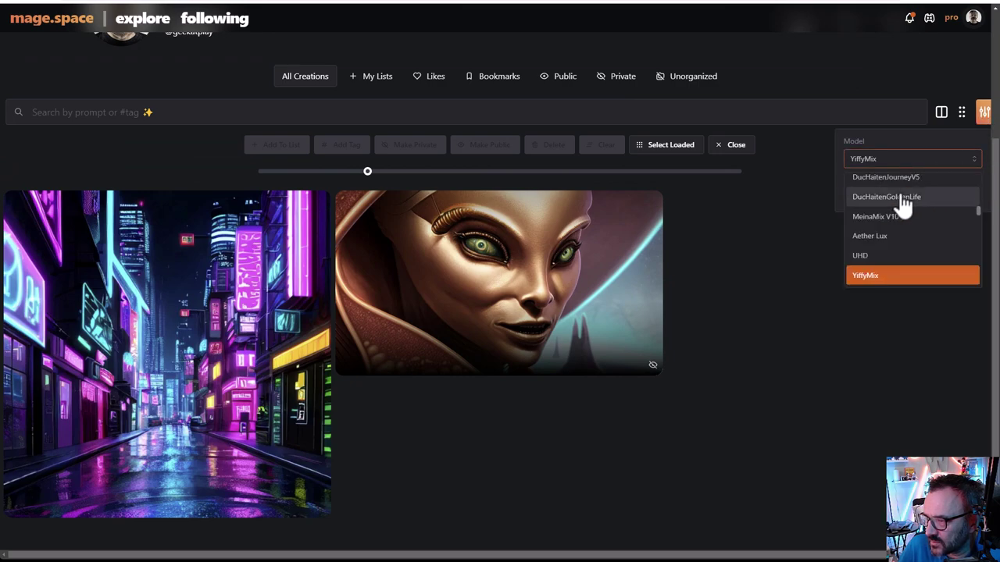
scroll(904, 205, down, 2)
click(884, 243)
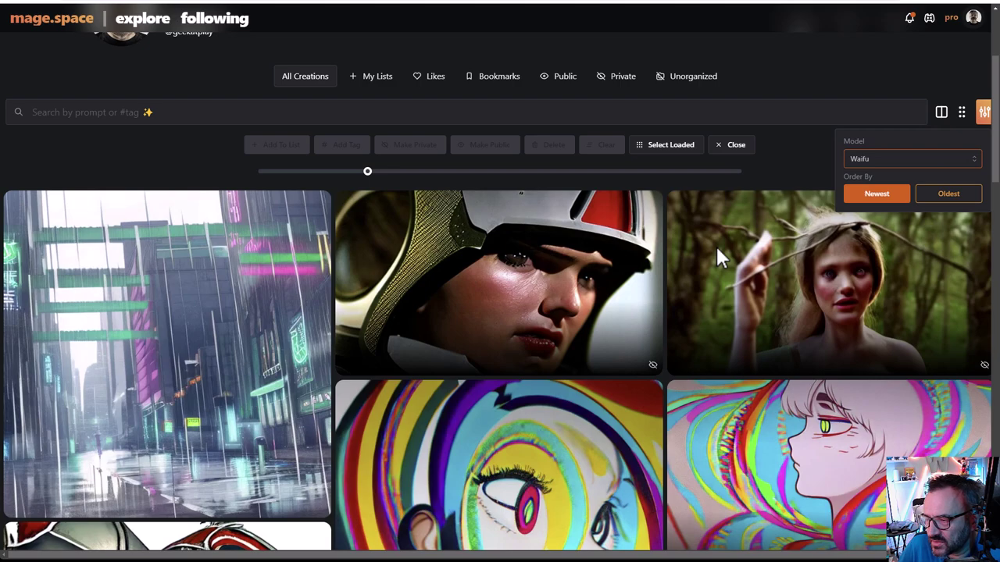
scroll(592, 254, down, 2)
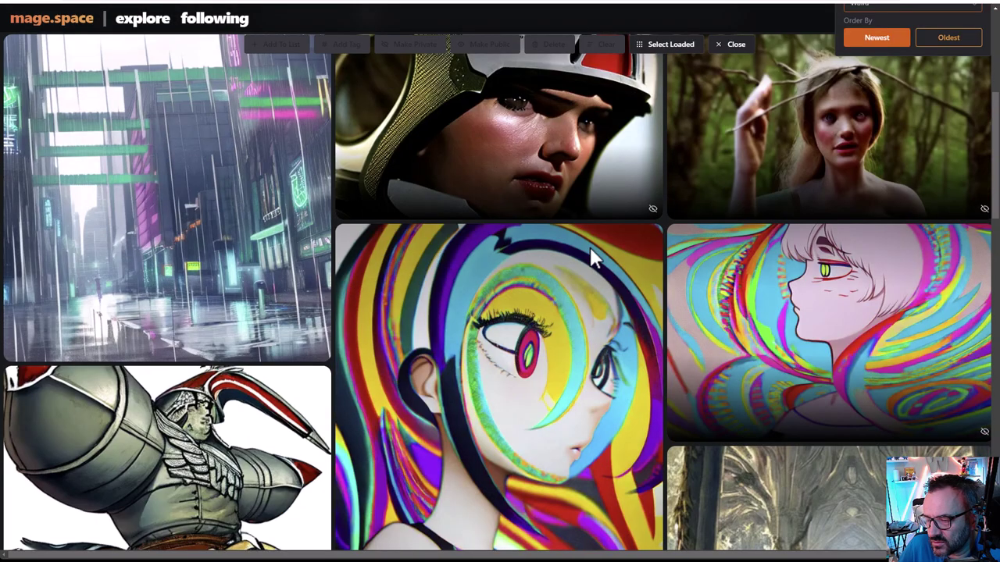
scroll(515, 336, up, 2)
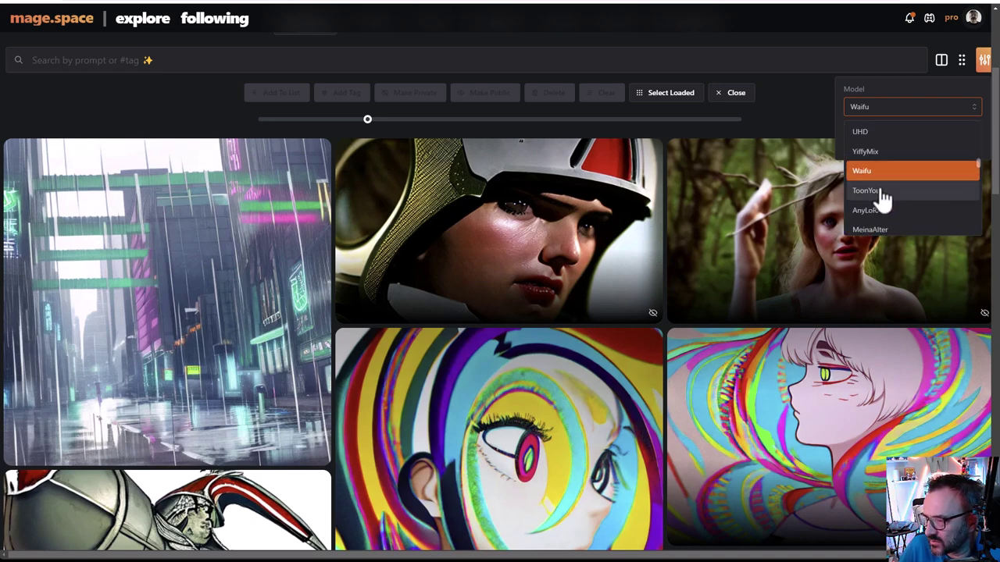
View the creations made with ToonYou, and those made with AnyLoRA, using the model filter.
click(881, 192)
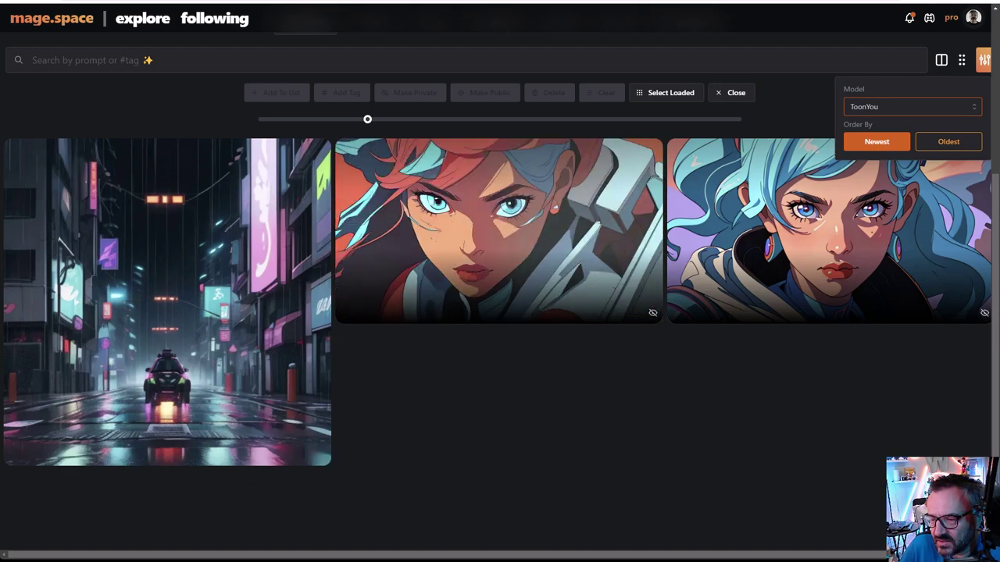
click(885, 110)
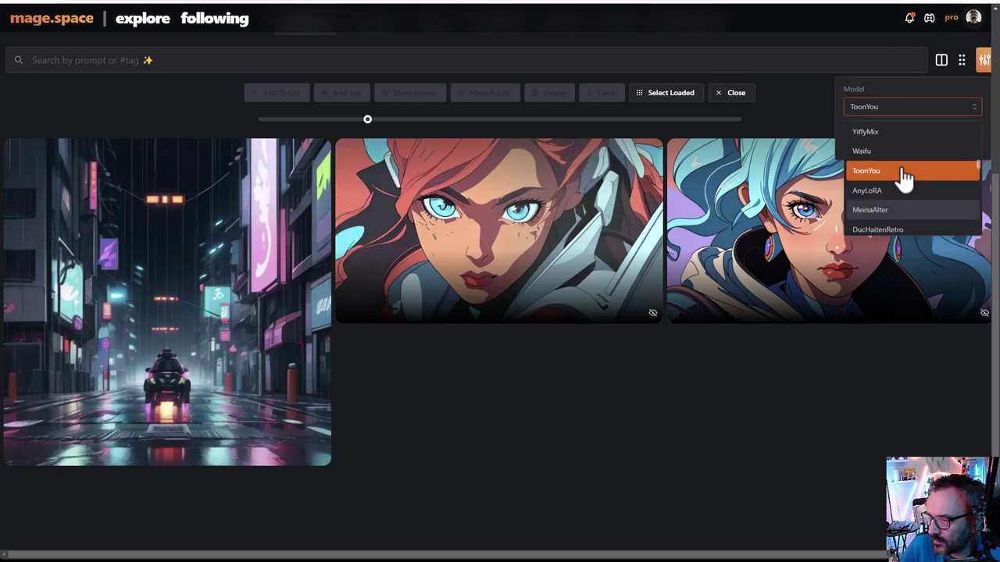
click(873, 194)
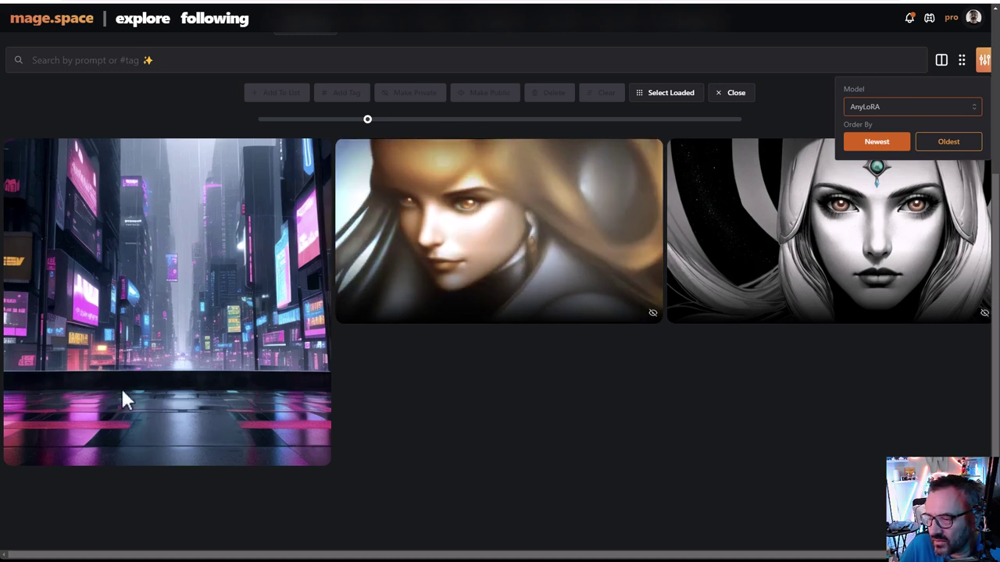
Filter the creations by the MeinaAlter model and by DucHaitenRetro, comparing their city and portrait images.
click(899, 111)
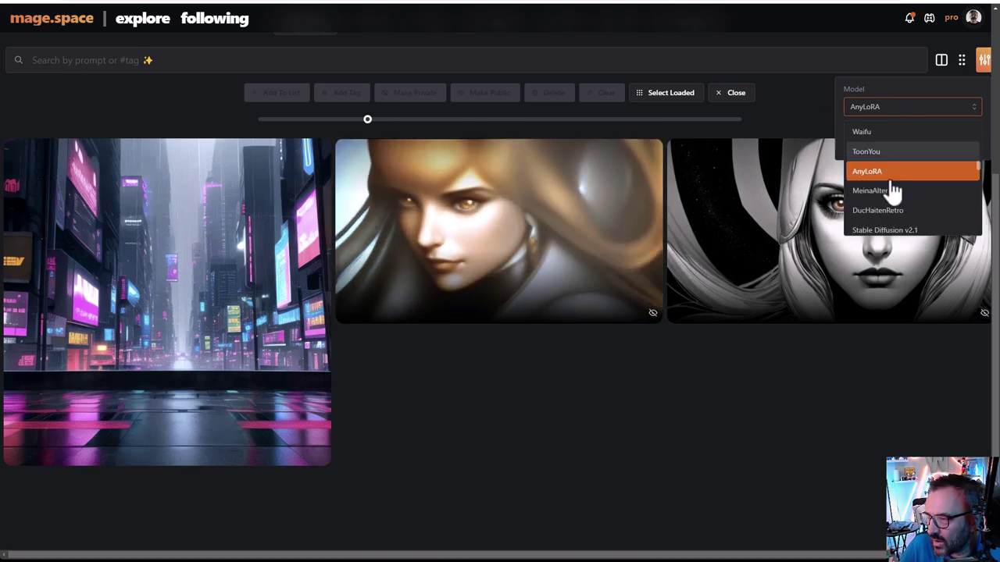
click(882, 194)
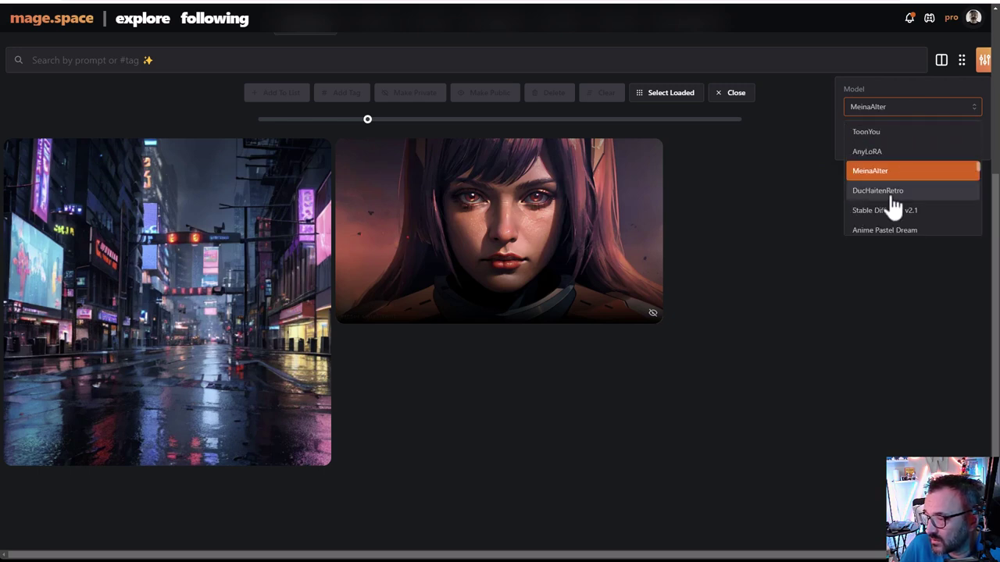
click(892, 194)
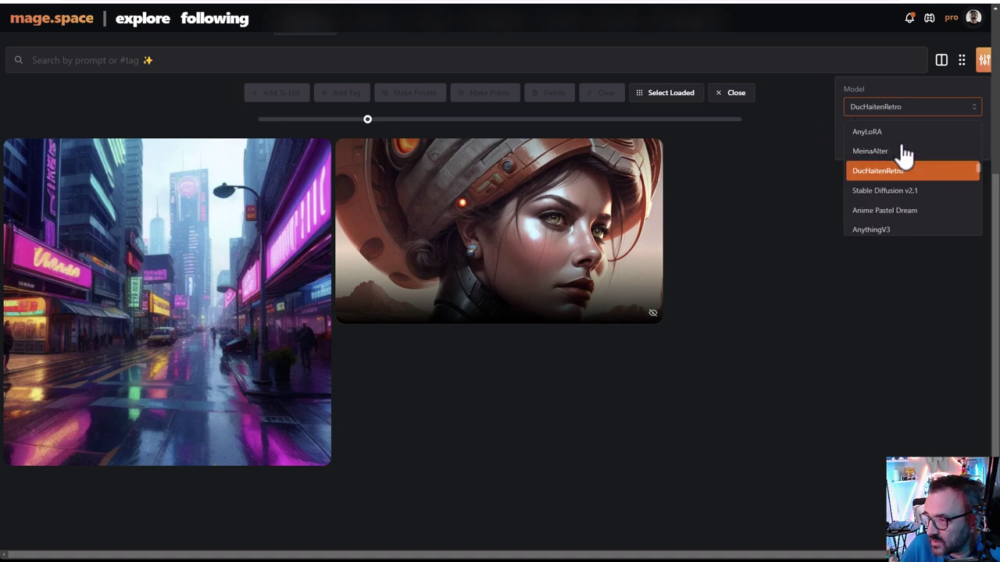
View the creations made with Stable Diffusion v2.1, and those made with Anime Pastel Dream.
click(886, 193)
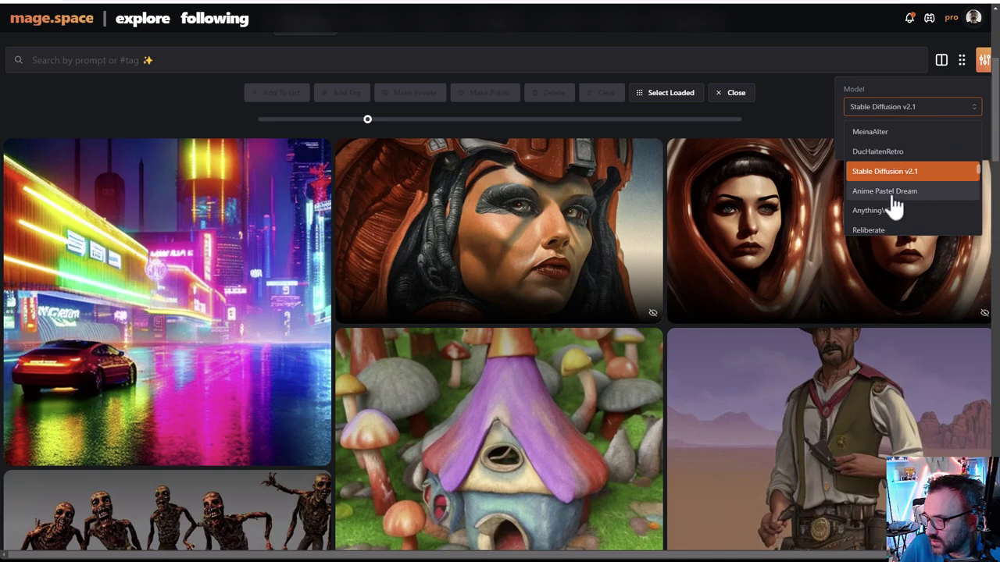
click(894, 205)
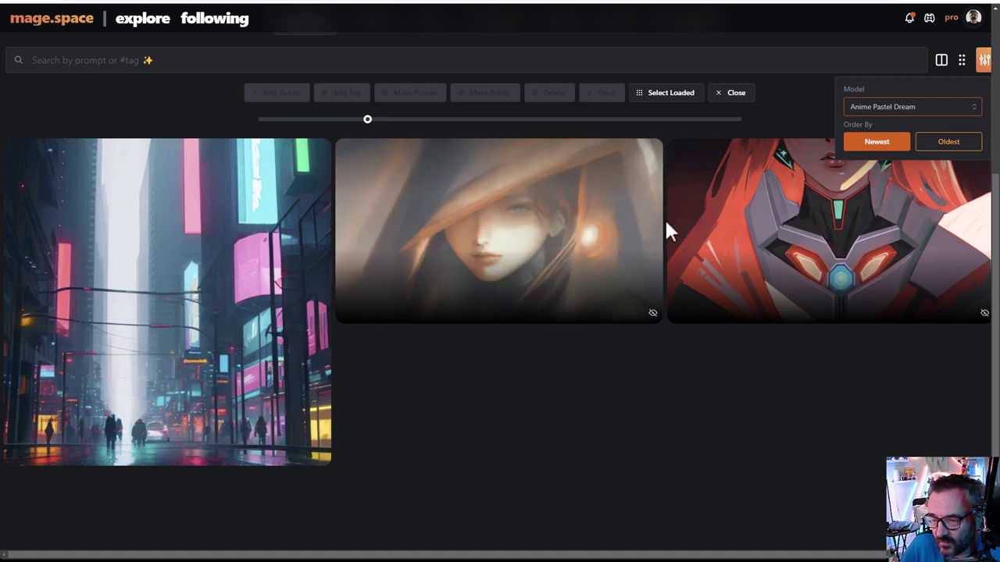
Filter the creations by the AnythingV3 model and by Reliberate to view each model's images.
click(947, 109)
scroll(926, 156, down, 2)
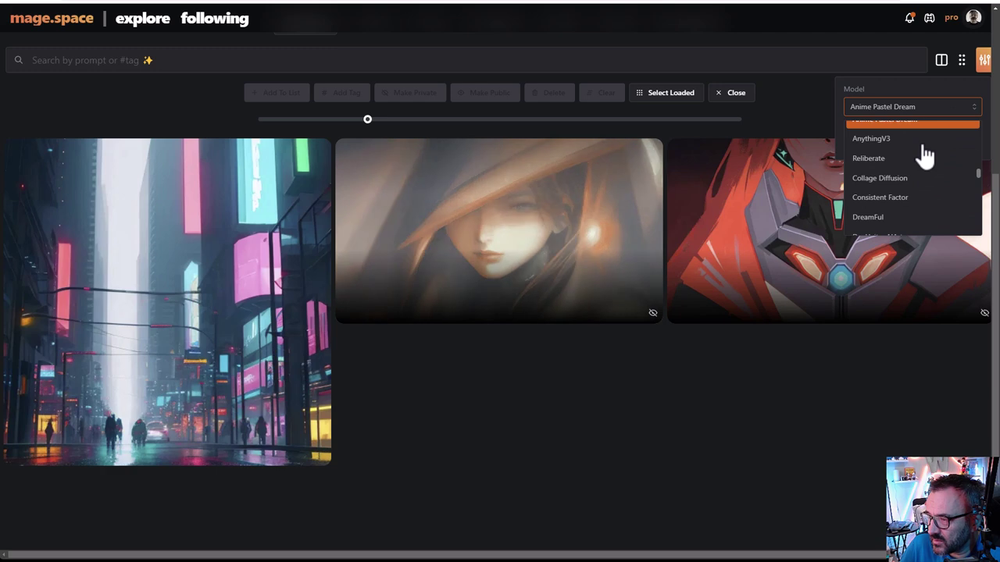
click(878, 192)
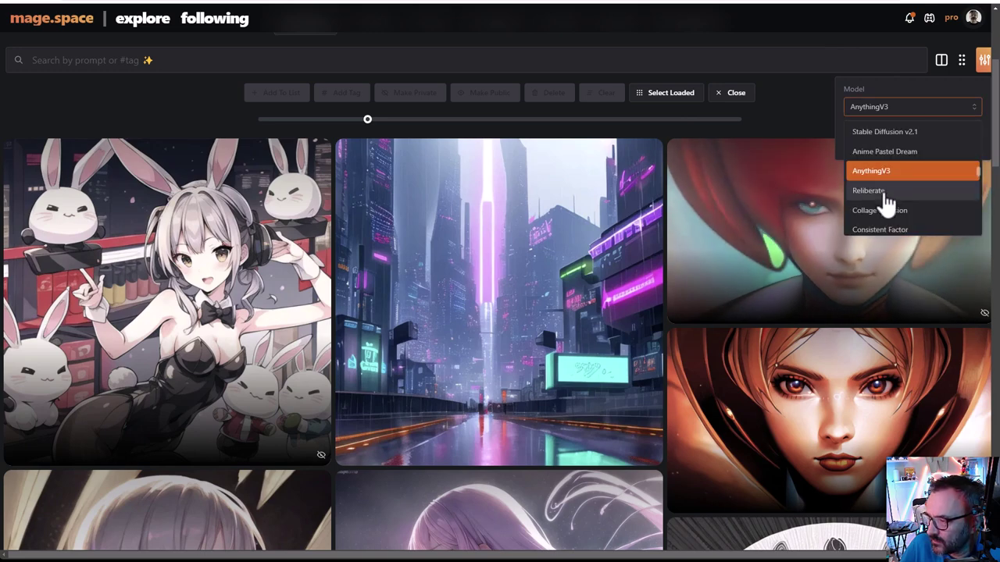
click(868, 191)
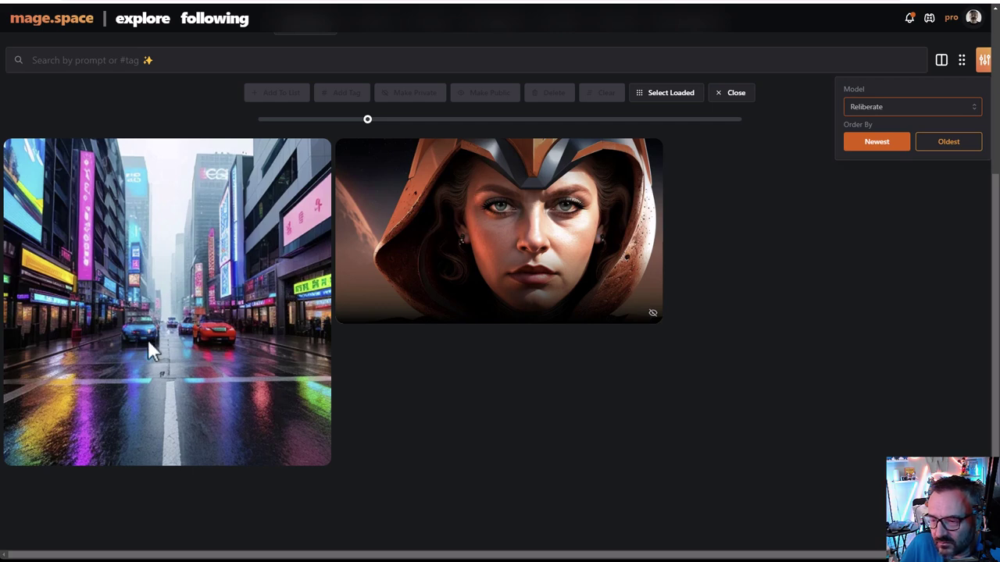
View the creations made with Collage Diffusion, and those made with Consistent Factor, using the model filter.
click(911, 109)
scroll(914, 176, down, 1)
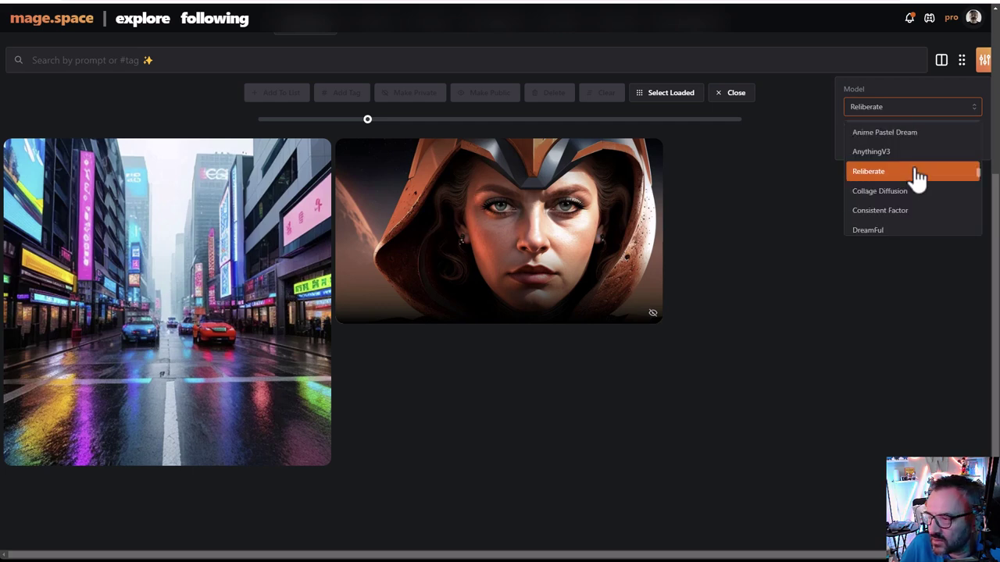
click(881, 191)
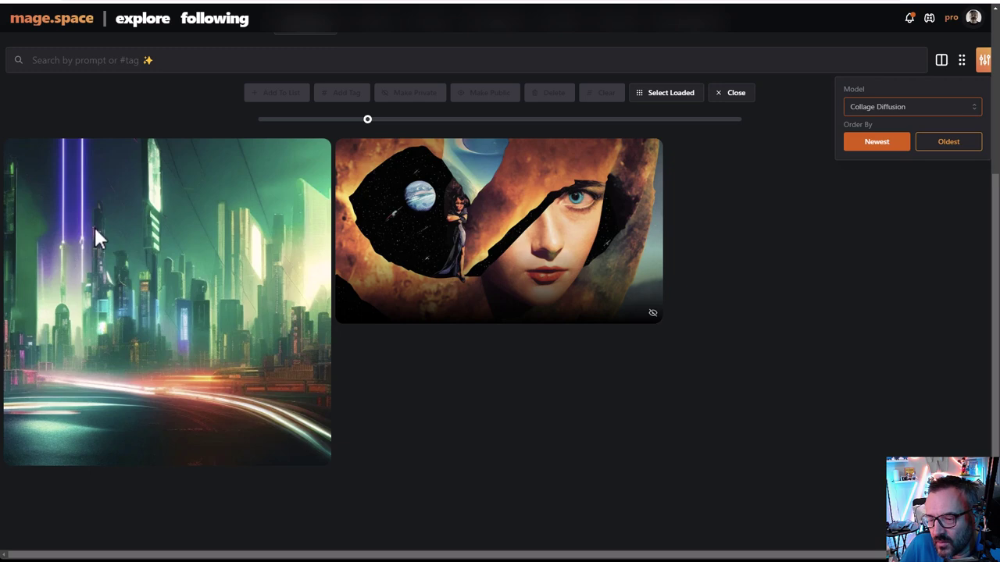
click(910, 109)
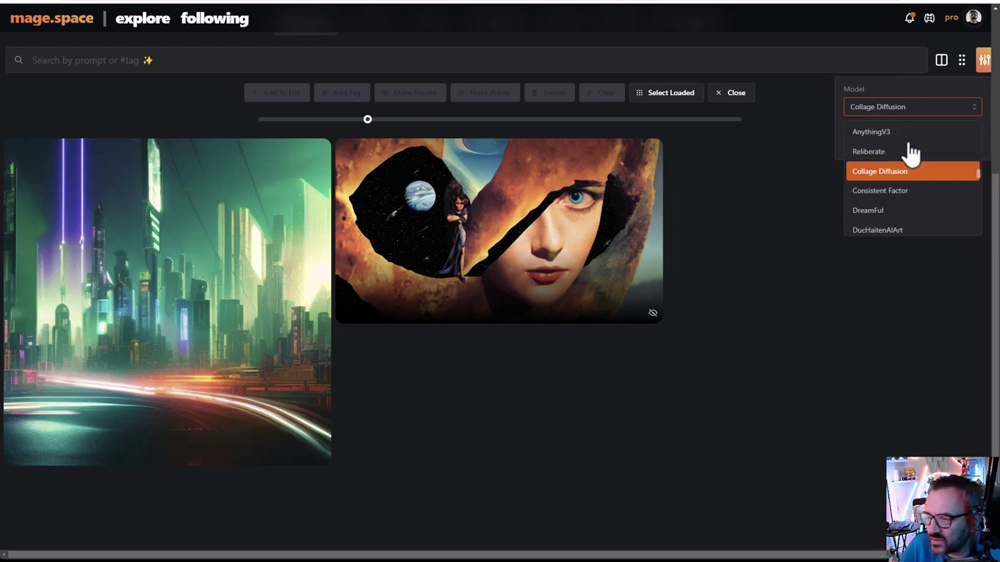
click(888, 193)
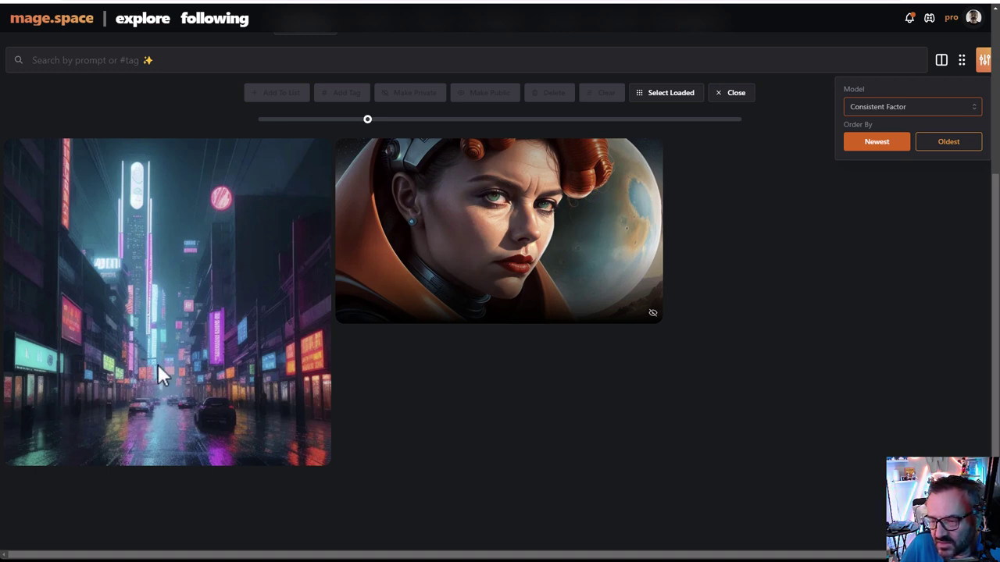
Filter the creations by the DreamFul model and by DucHaitenAIArt to compare their images.
click(883, 108)
scroll(898, 148, down, 1)
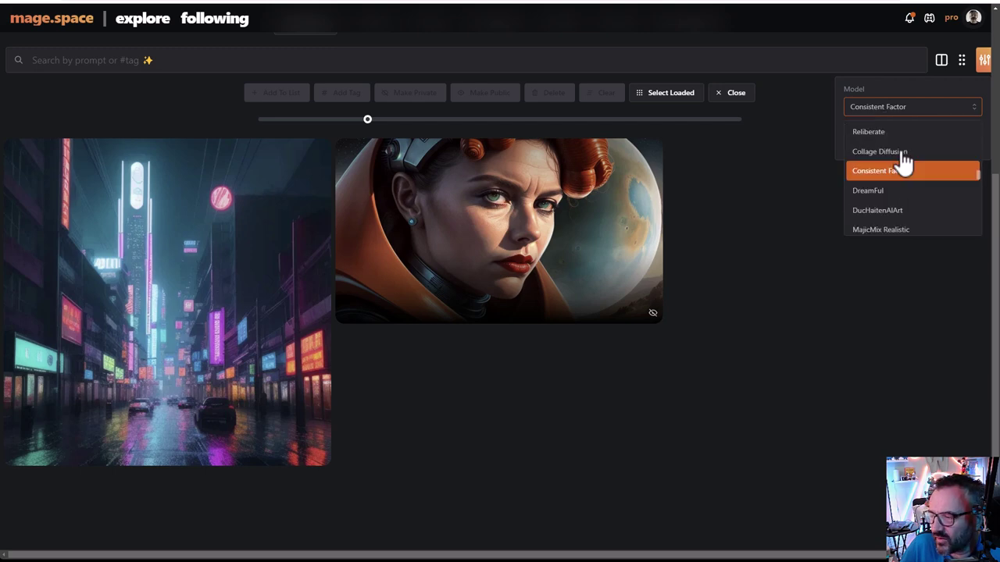
click(889, 193)
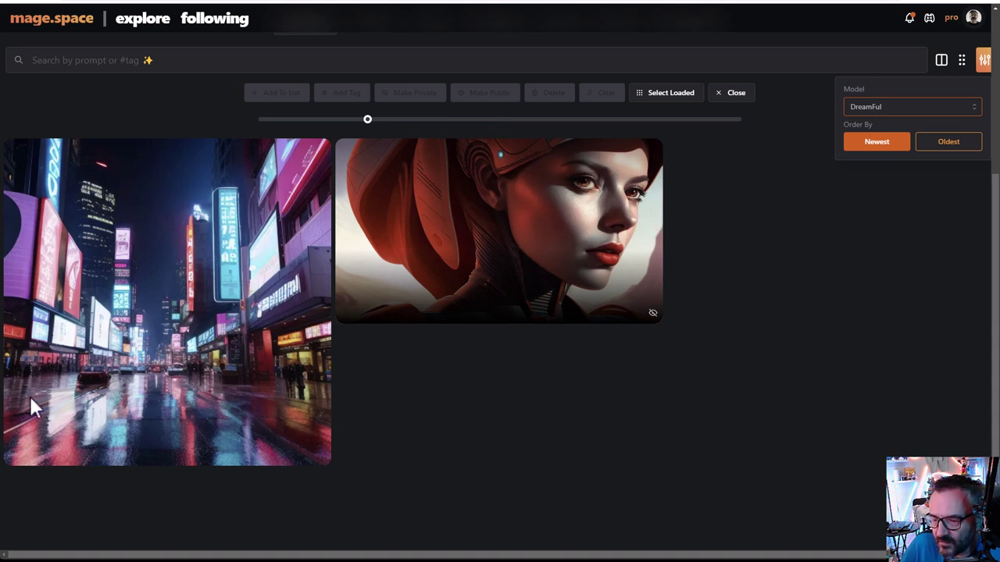
click(910, 108)
scroll(929, 188, down, 2)
click(881, 140)
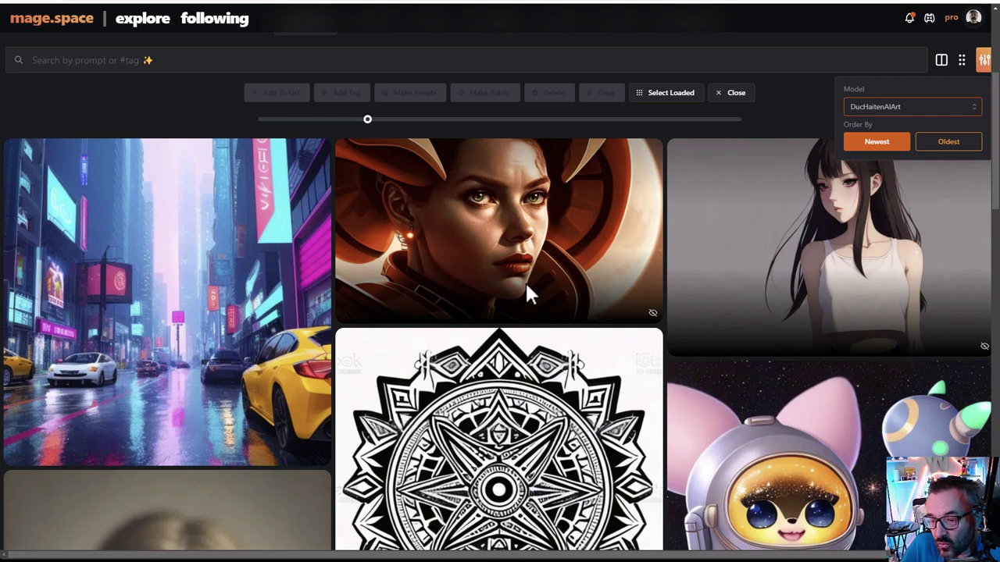
Change the model filter to MajicMix Realistic and view its city street and portrait images.
click(910, 107)
scroll(911, 145, down, 1)
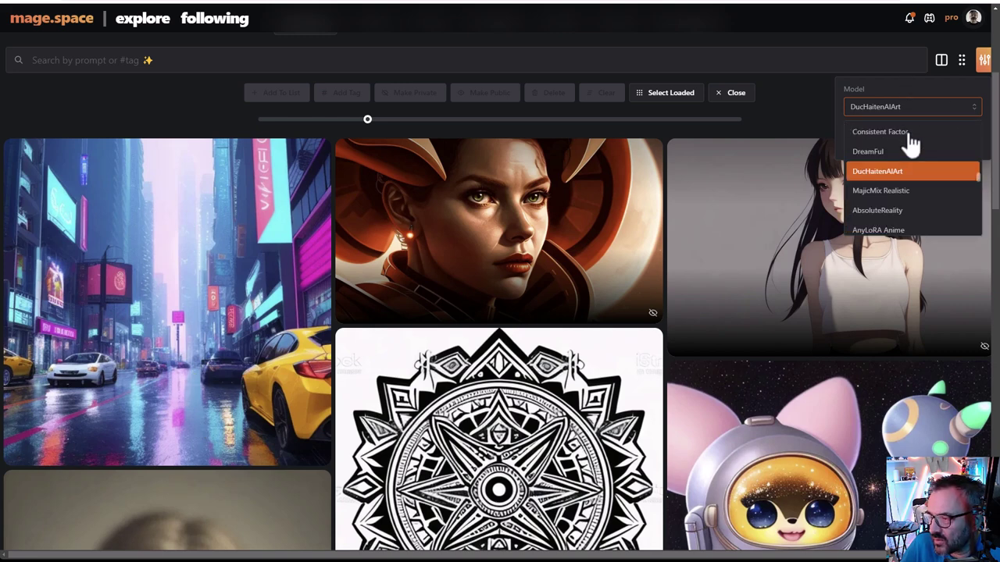
click(916, 198)
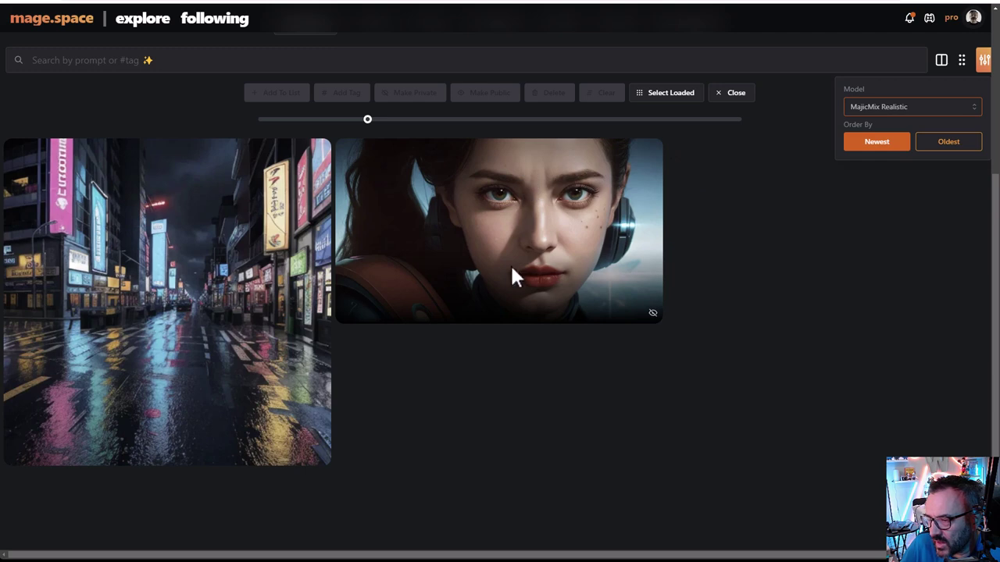
Filter the creations by the AbsoluteReality model and examine its forest, city street and portrait images.
click(919, 107)
scroll(918, 179, down, 2)
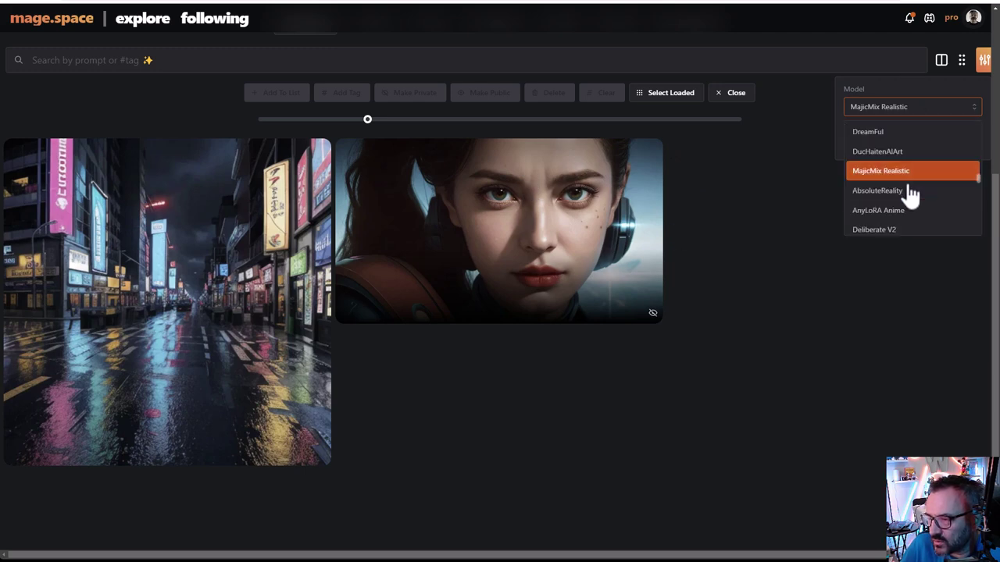
click(904, 191)
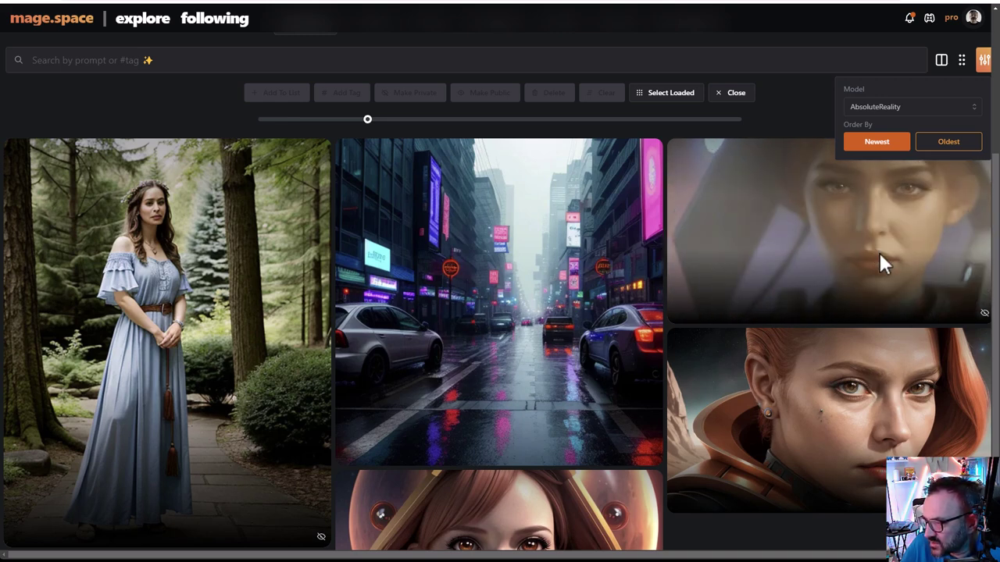
scroll(848, 375, down, 2)
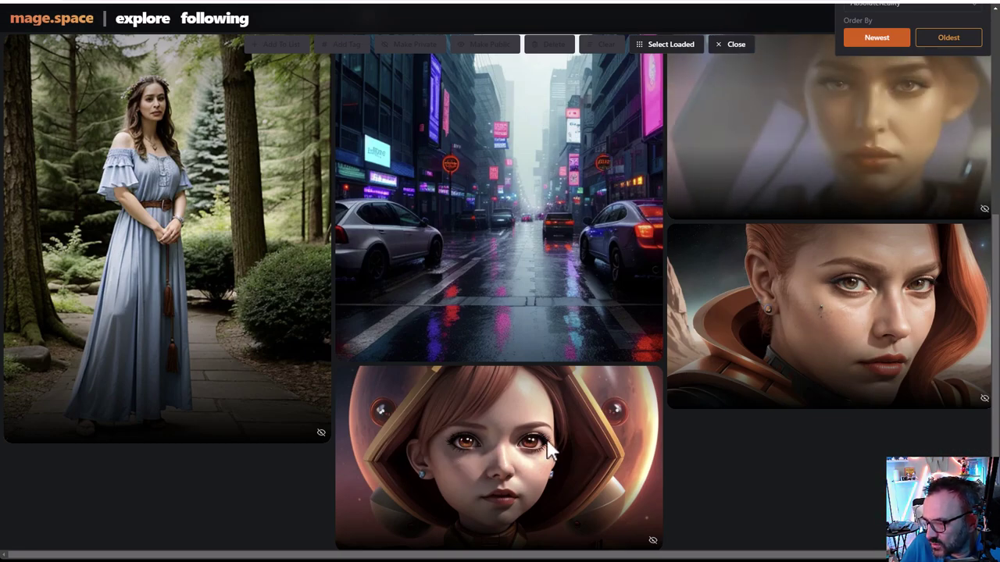
scroll(791, 317, up, 1)
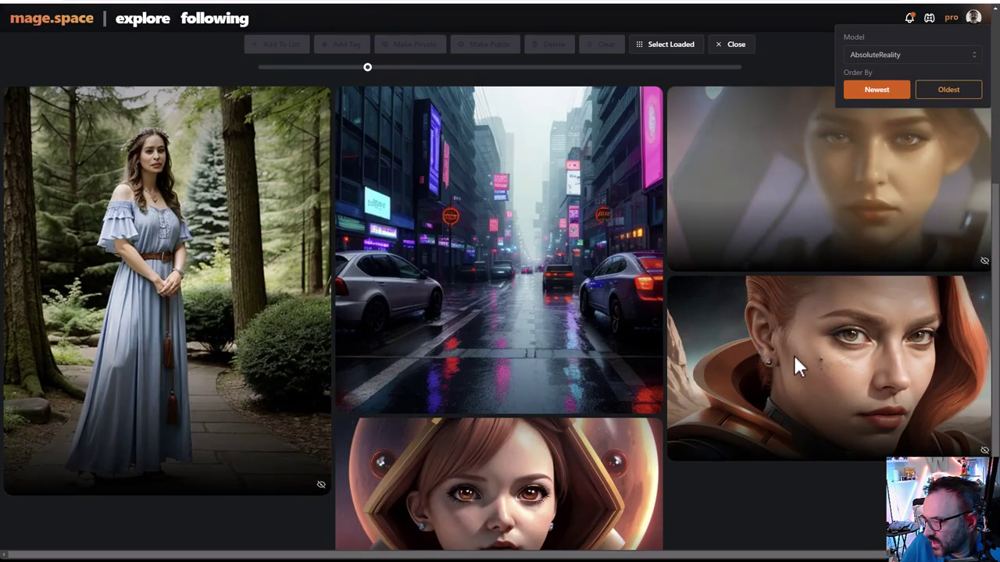
scroll(772, 352, up, 2)
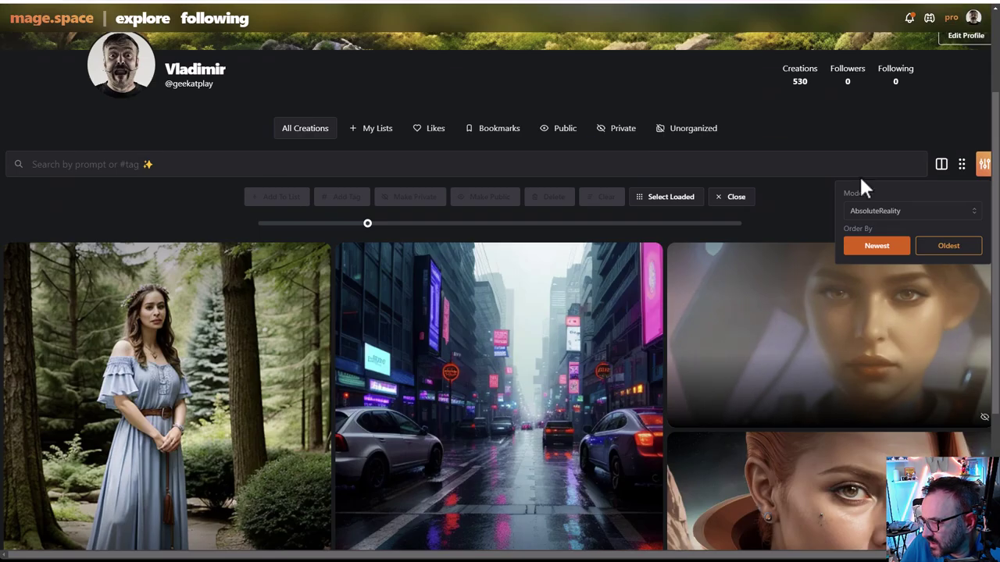
Change the model filter to AnyLoRA Anime and view its city street and portrait images.
click(966, 160)
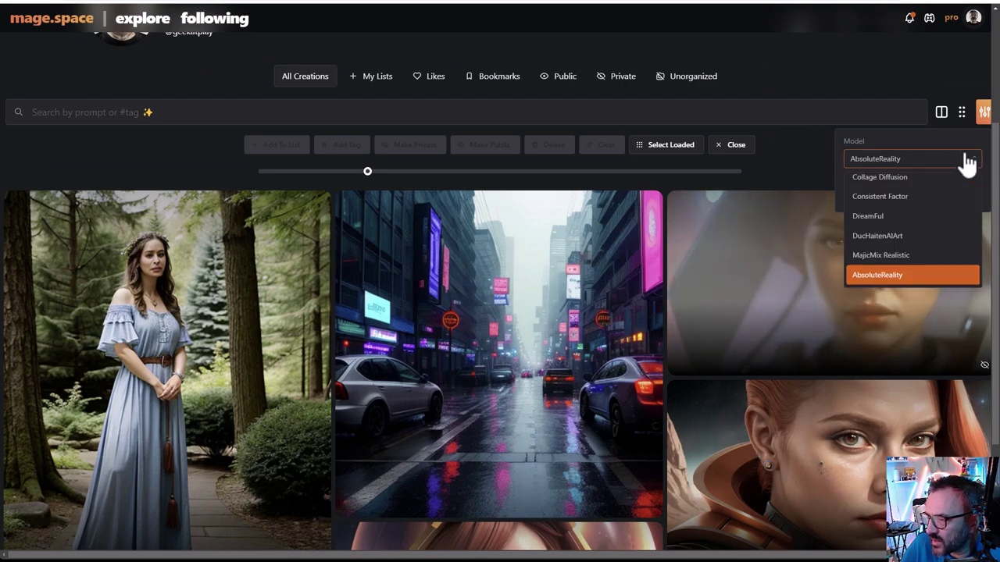
scroll(924, 226, down, 1)
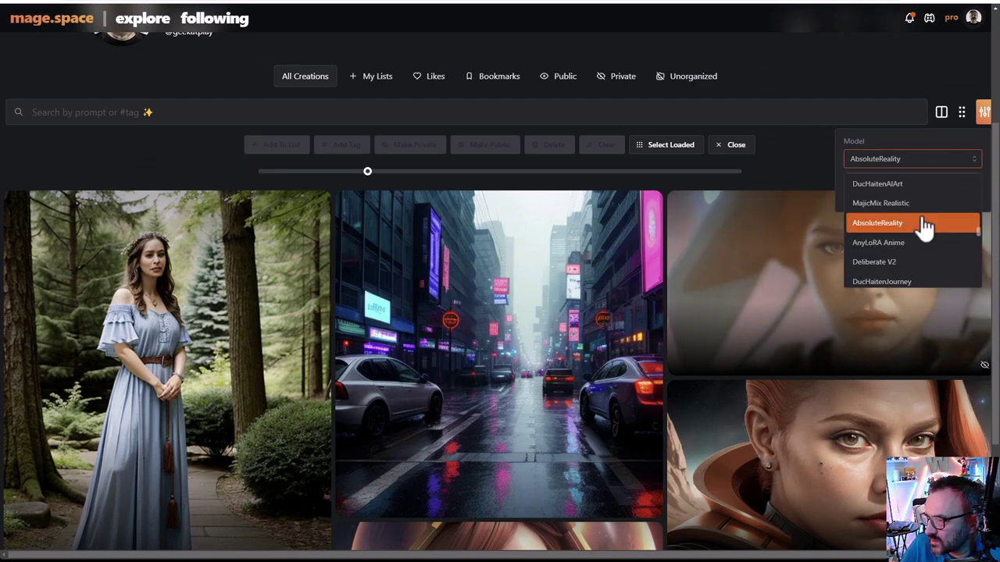
click(892, 254)
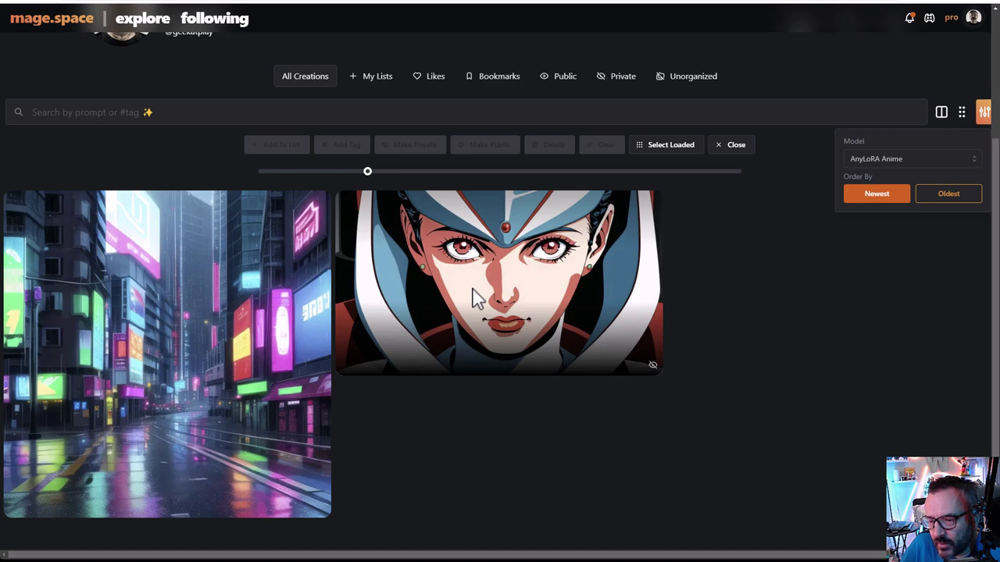
Filter the creations by the Deliberate V2 model and by DucHaitenJourney to compare their city street and portrait images.
click(906, 164)
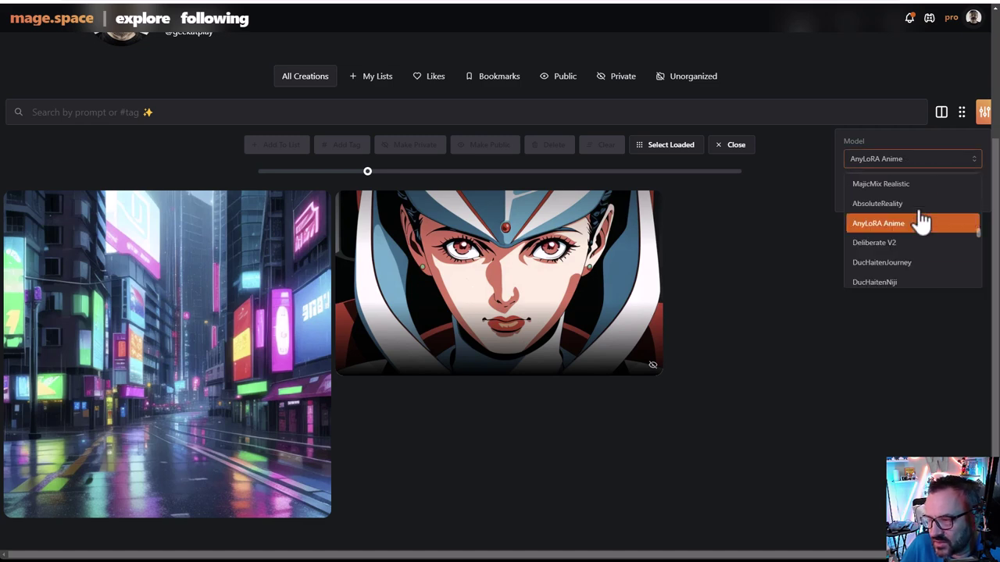
click(897, 243)
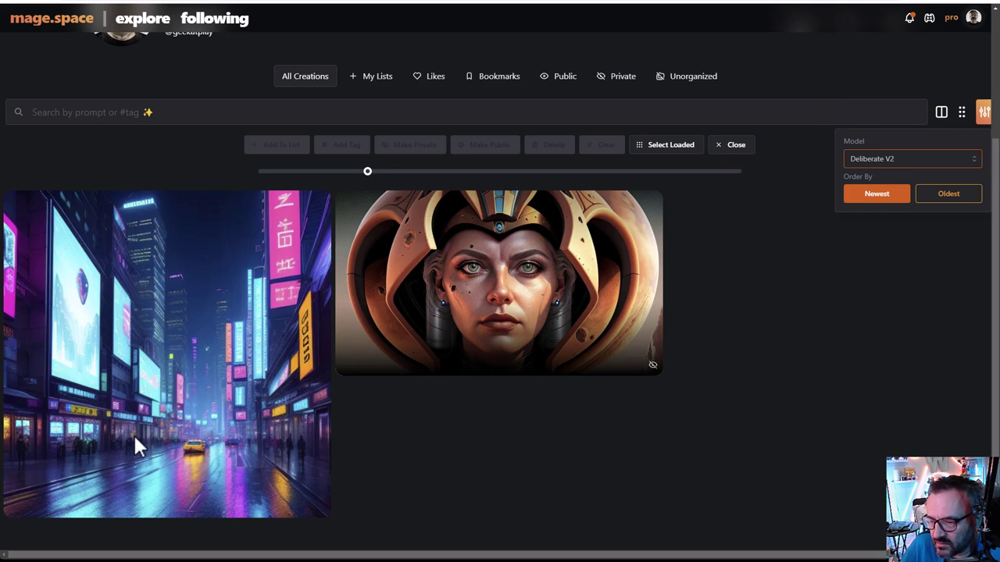
click(861, 159)
scroll(899, 234, down, 1)
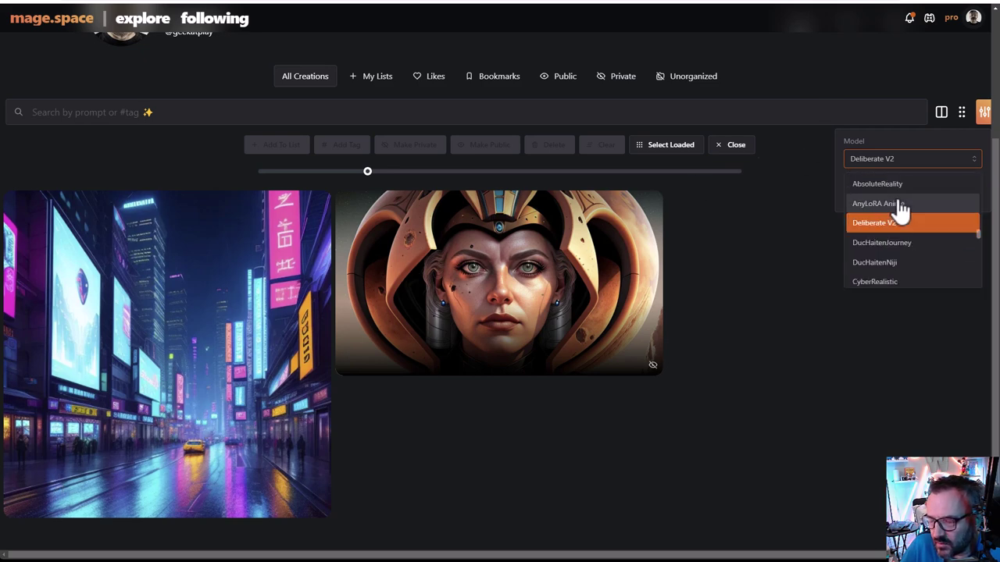
click(936, 243)
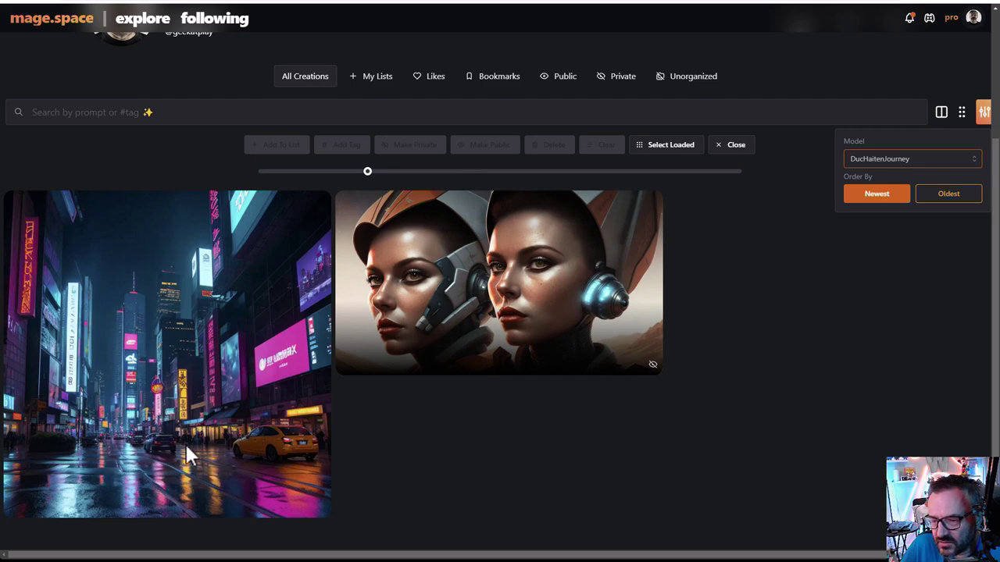
Filter the creations by the DucHaitenNiji model and by CyberRealistic to compare their city street and portrait images.
click(875, 160)
scroll(893, 209, down, 2)
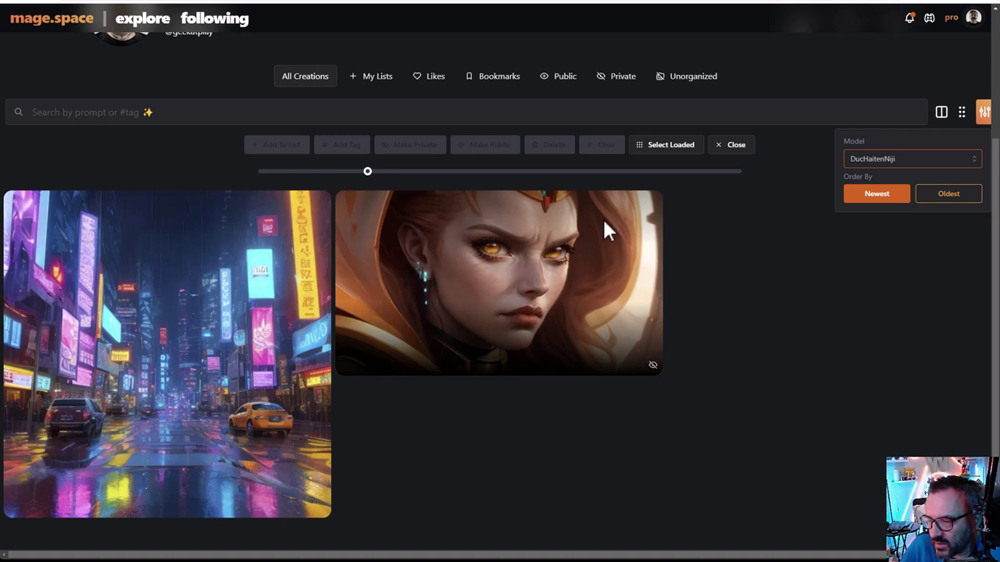
click(930, 169)
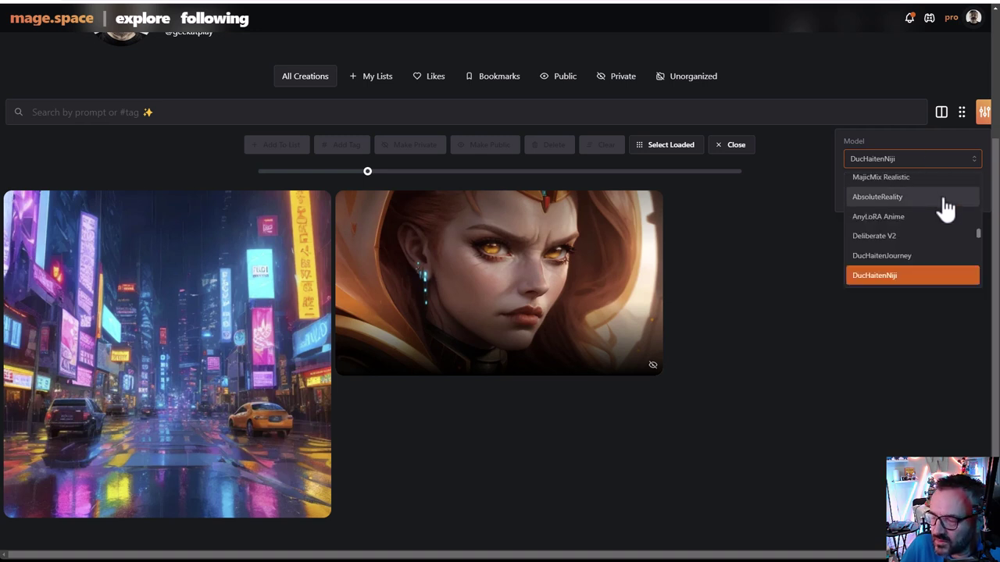
scroll(943, 208, down, 1)
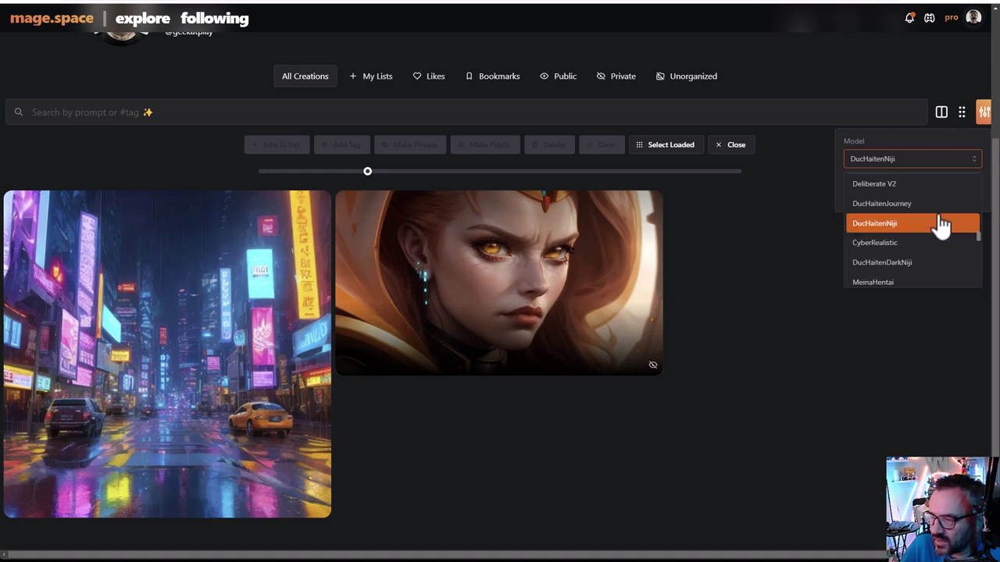
click(878, 243)
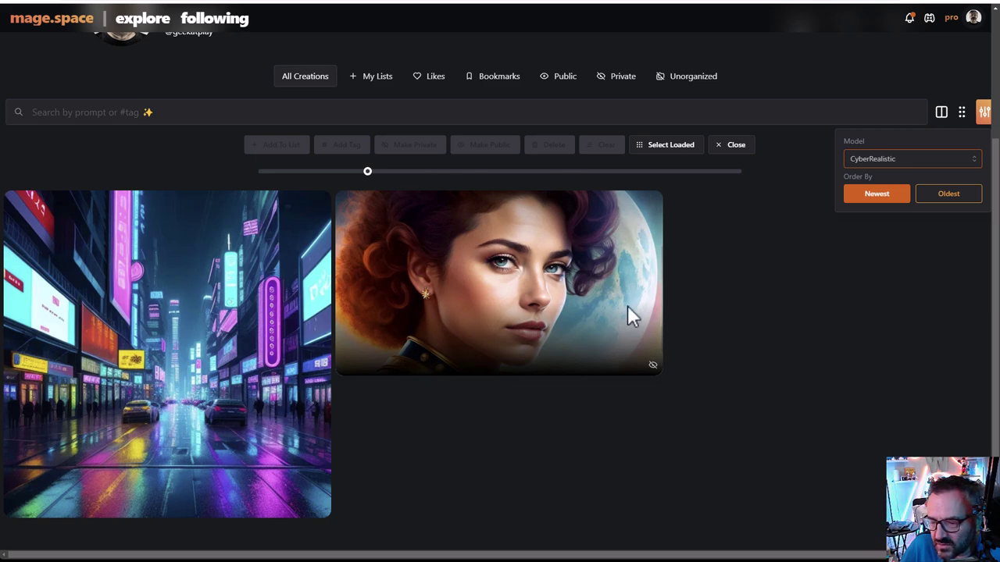
Change the model filter to DucHaitenDarkNiji and view its city street and portrait images.
click(898, 161)
scroll(906, 196, down, 1)
click(890, 242)
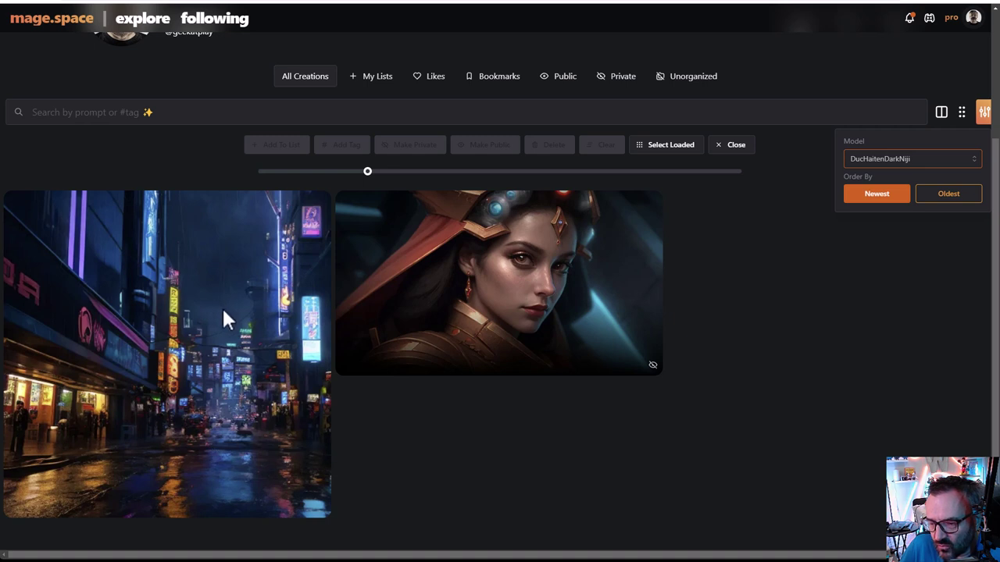
click(556, 216)
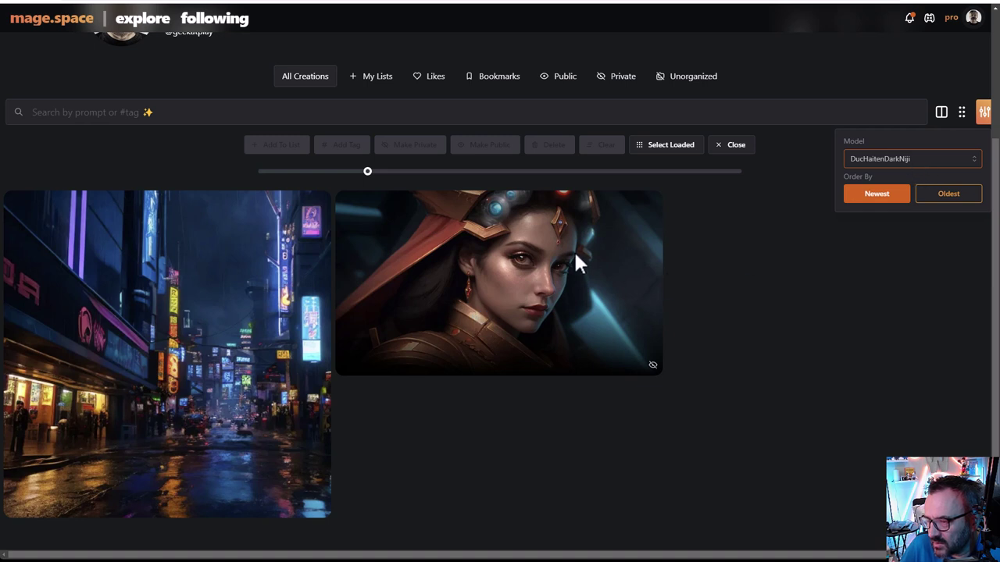
Change the model filter to MeinaHentai and examine its city street and portrait images.
click(890, 159)
scroll(898, 253, down, 1)
click(891, 243)
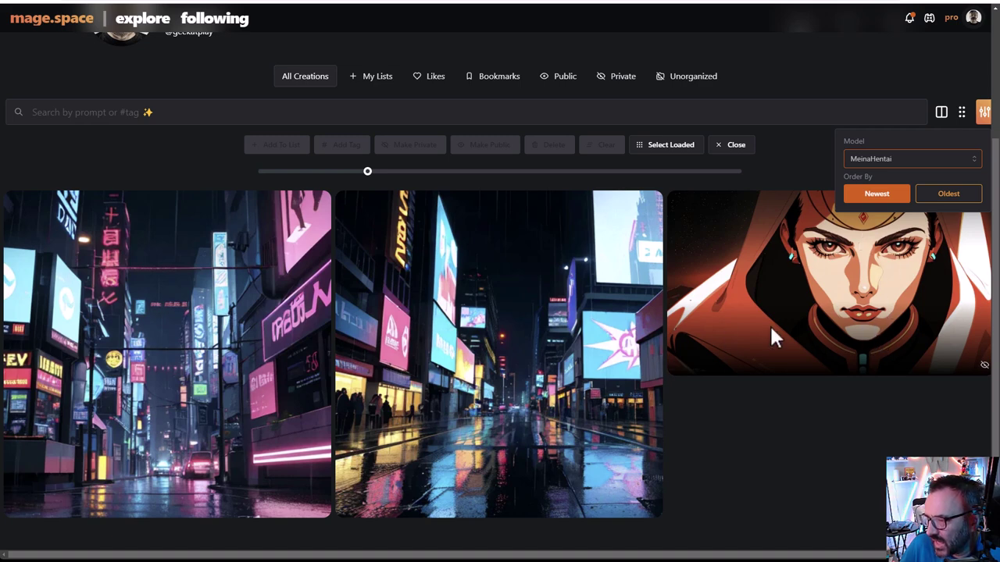
Filter the creations by the MeinaUnreal model and by UHD V2 to compare their images.
click(911, 159)
scroll(912, 204, down, 2)
click(897, 244)
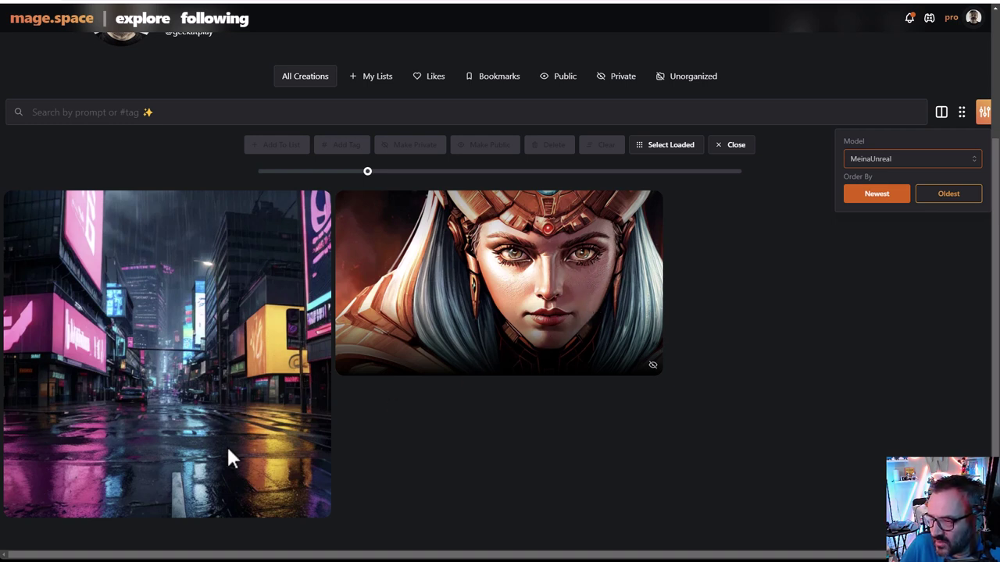
click(887, 161)
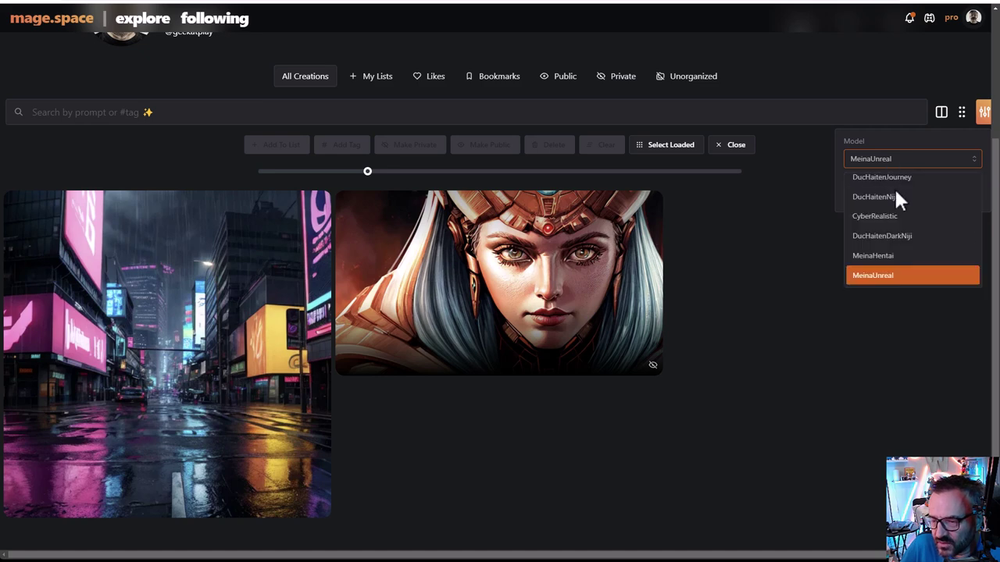
scroll(897, 199, down, 1)
click(866, 243)
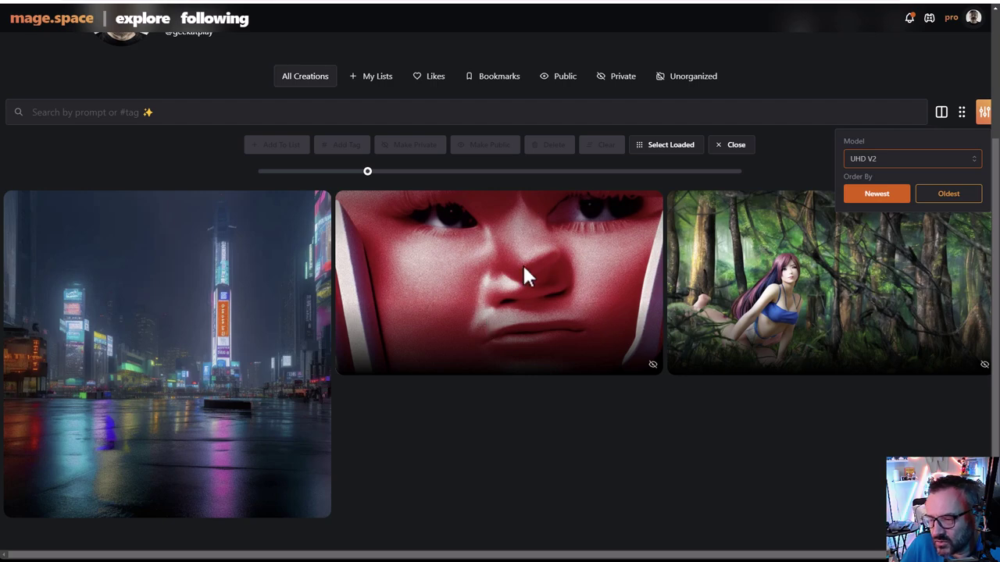
Filter the creations by the Openjourney model and look through its city street, portrait and fantasy images.
click(914, 166)
scroll(892, 223, down, 2)
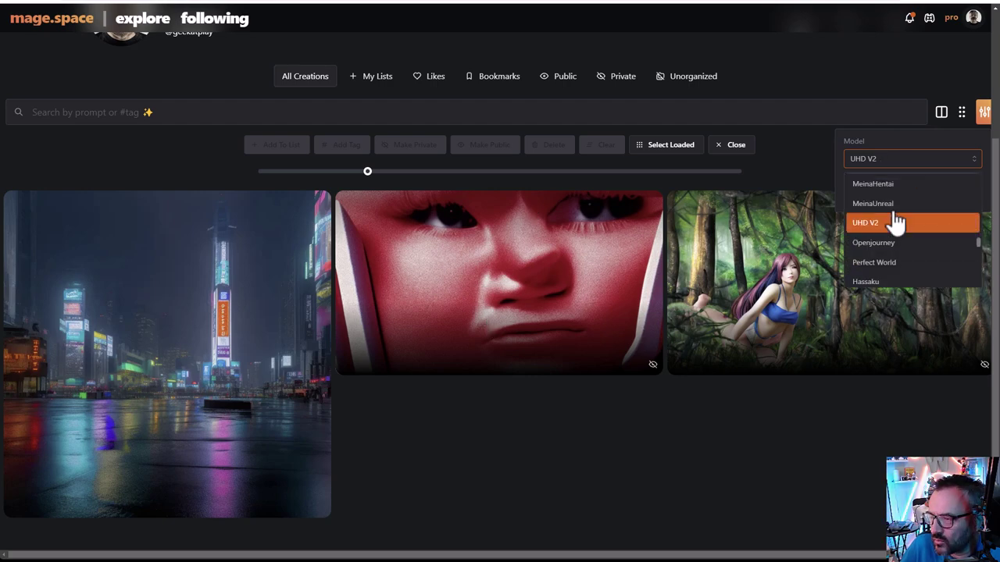
click(900, 247)
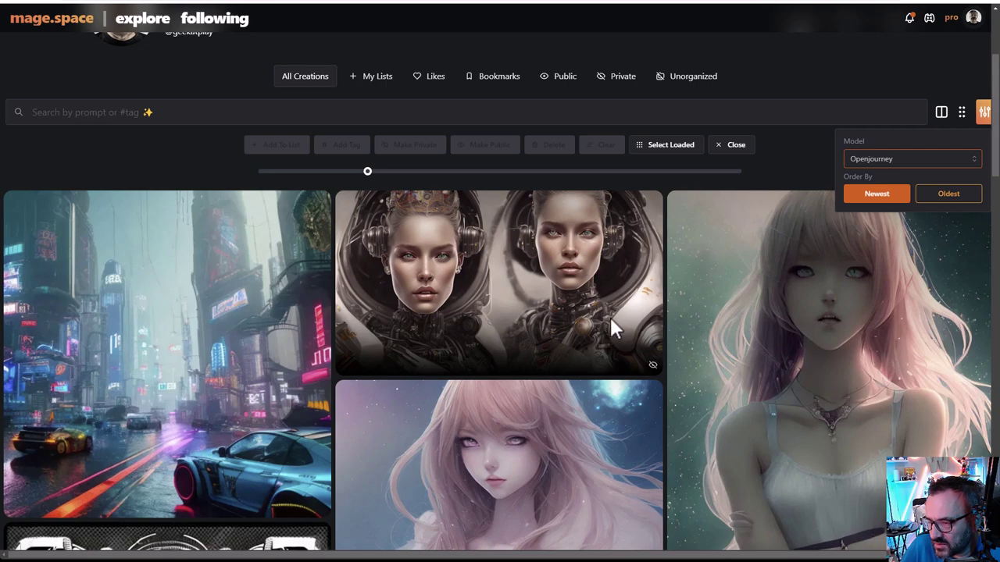
scroll(610, 317, down, 2)
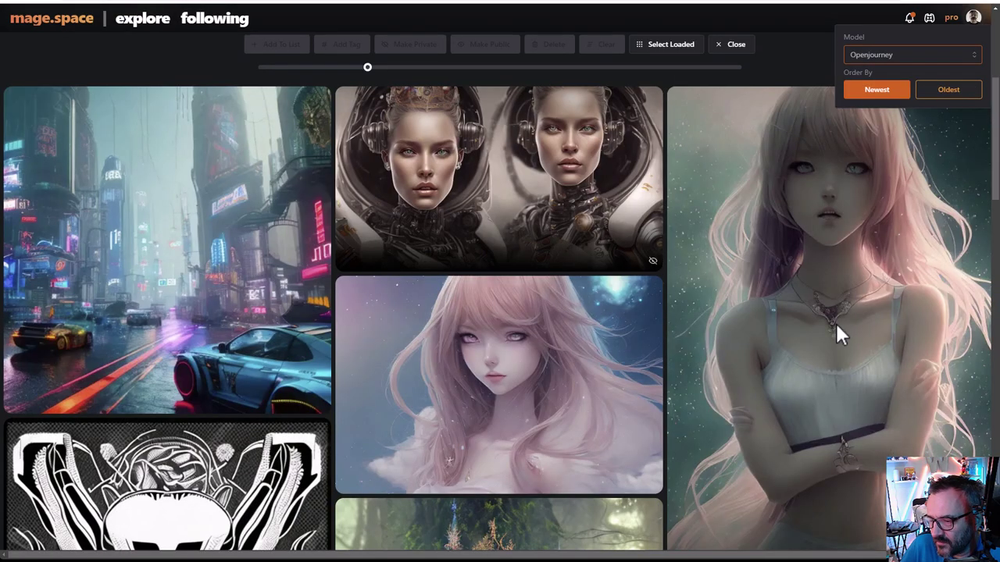
scroll(781, 325, up, 2)
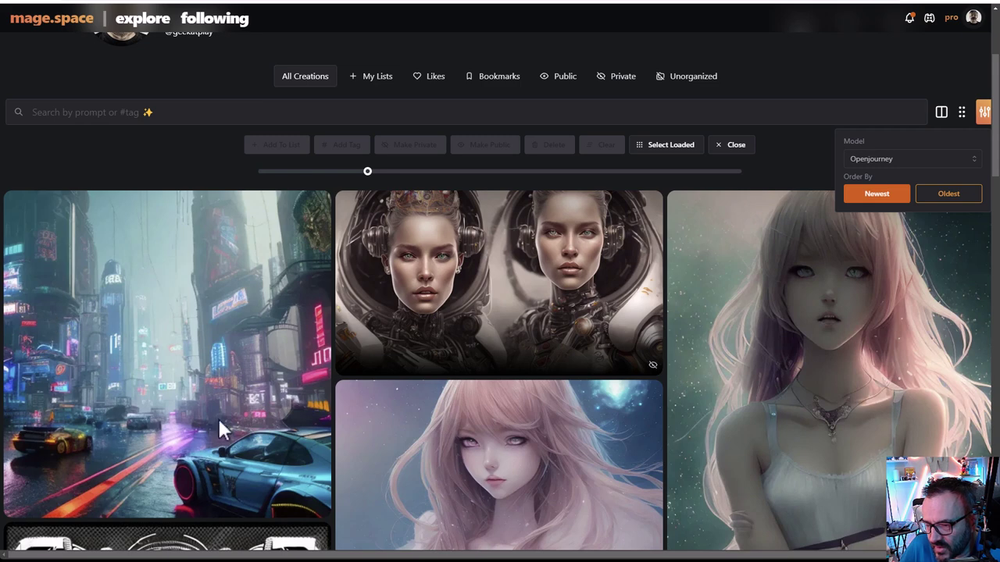
Change the model filter to Perfect World and view its city street and portrait images.
click(906, 160)
scroll(912, 223, down, 3)
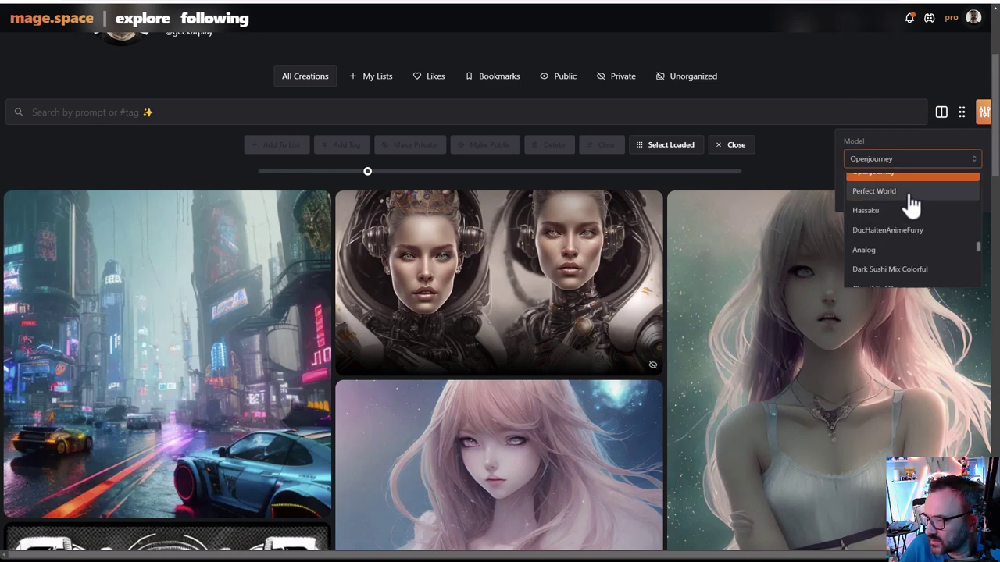
click(863, 192)
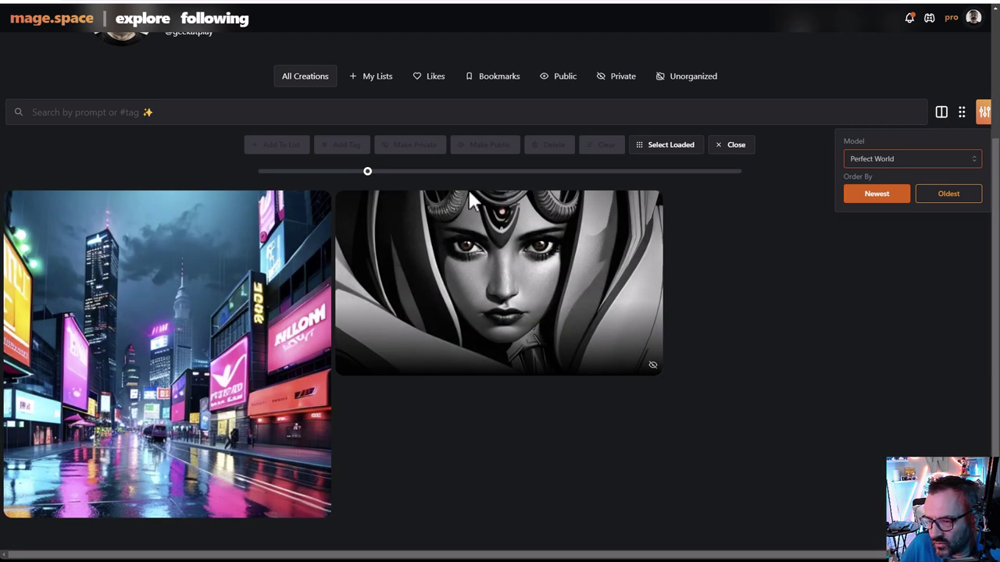
Filter the creations by the Hassaku model and browse its full-length character, city street and portrait images.
click(876, 164)
scroll(877, 230, down, 1)
click(866, 243)
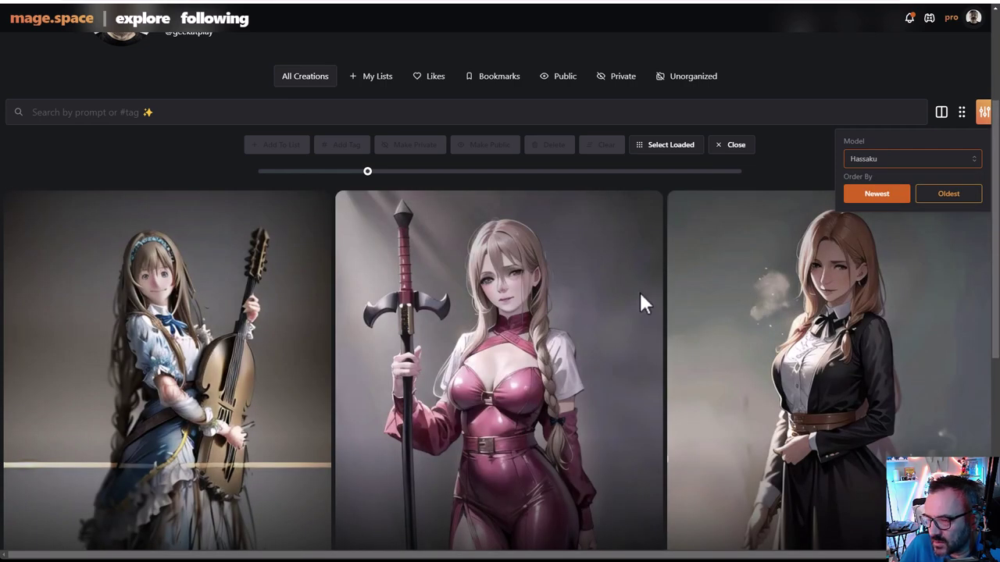
scroll(639, 290, down, 4)
scroll(263, 165, up, 4)
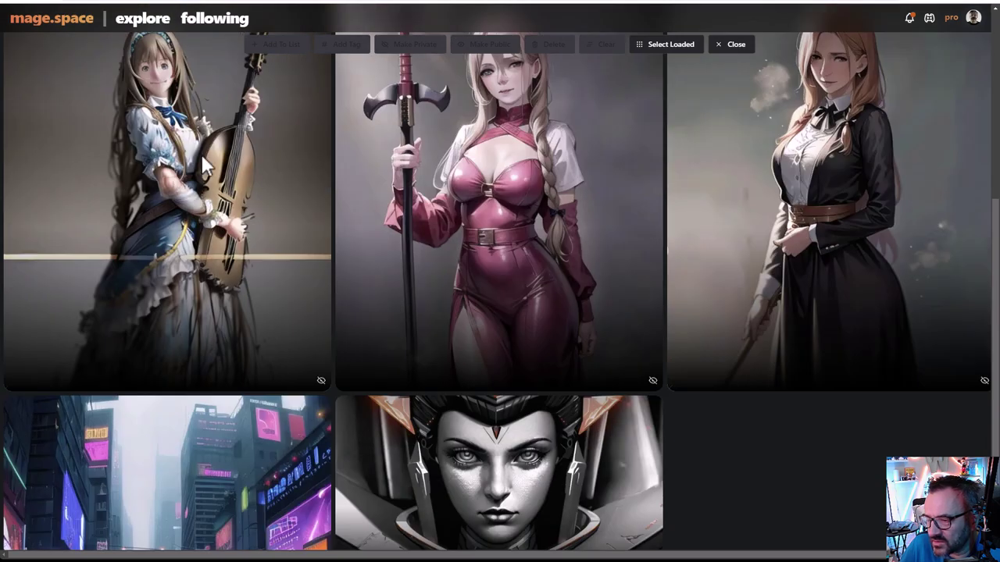
scroll(507, 285, down, 1)
scroll(507, 288, up, 1)
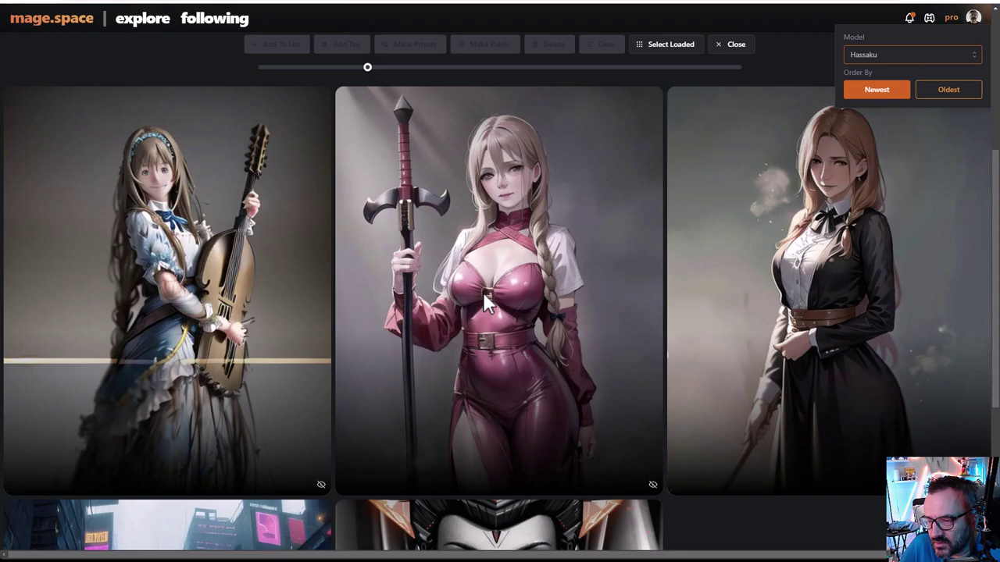
scroll(482, 302, down, 3)
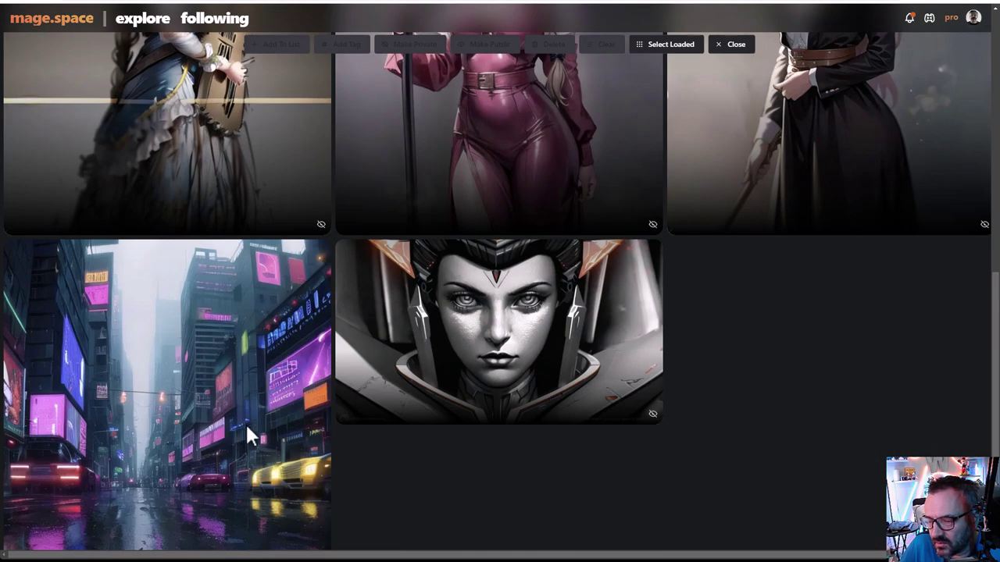
scroll(865, 181, up, 5)
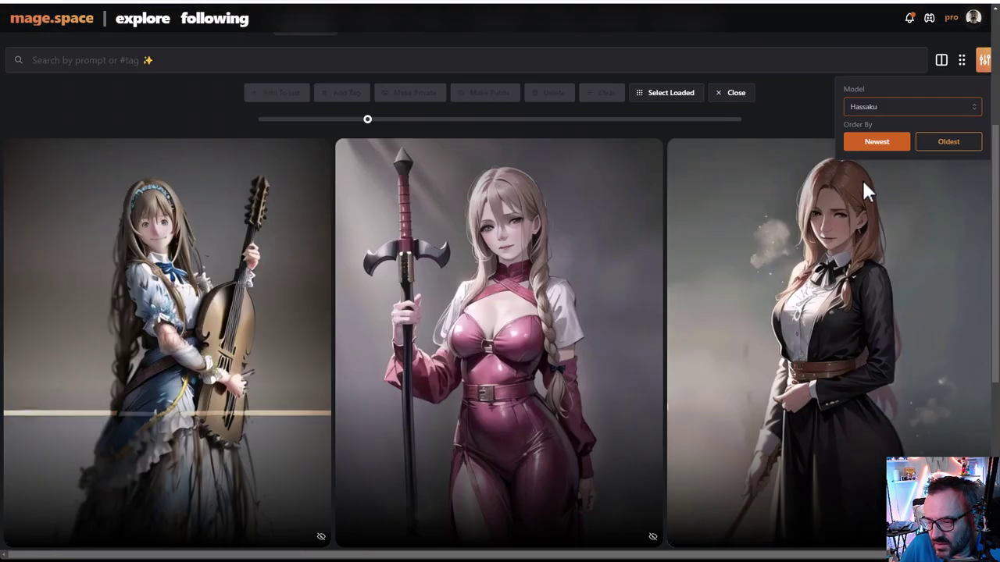
Filter the creations by the DucHaitenAnimeFurry model to view its images and switch the filter to Analog.
click(949, 106)
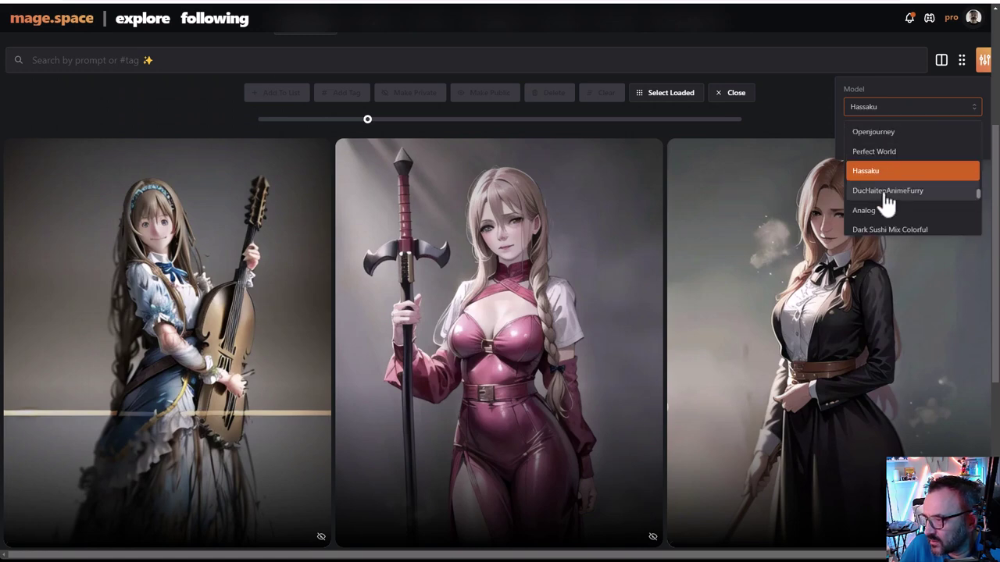
click(887, 190)
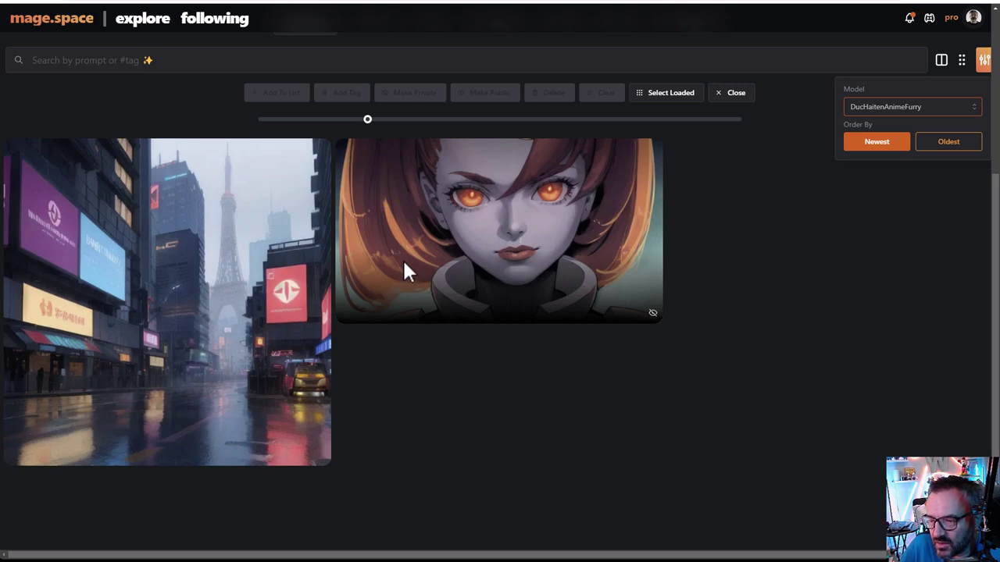
click(920, 110)
scroll(925, 156, down, 4)
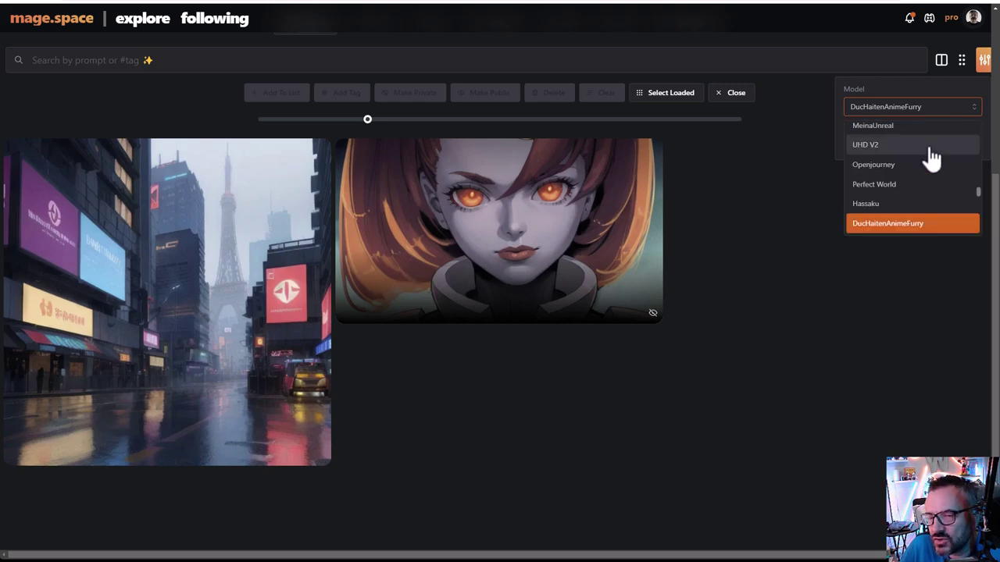
click(883, 194)
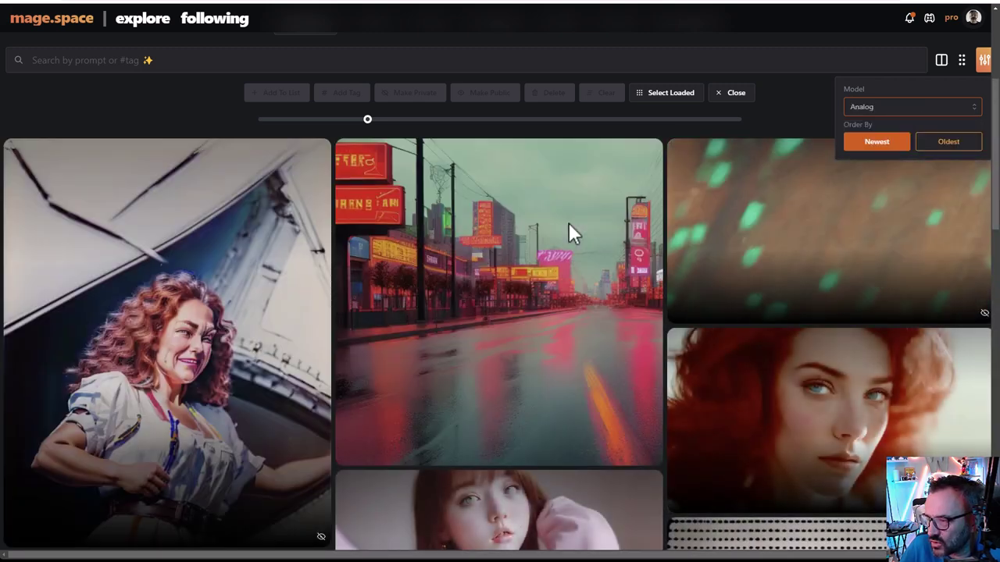
Browse the Analog model's creations, examining its city street, portrait and illustration images.
scroll(414, 207, down, 2)
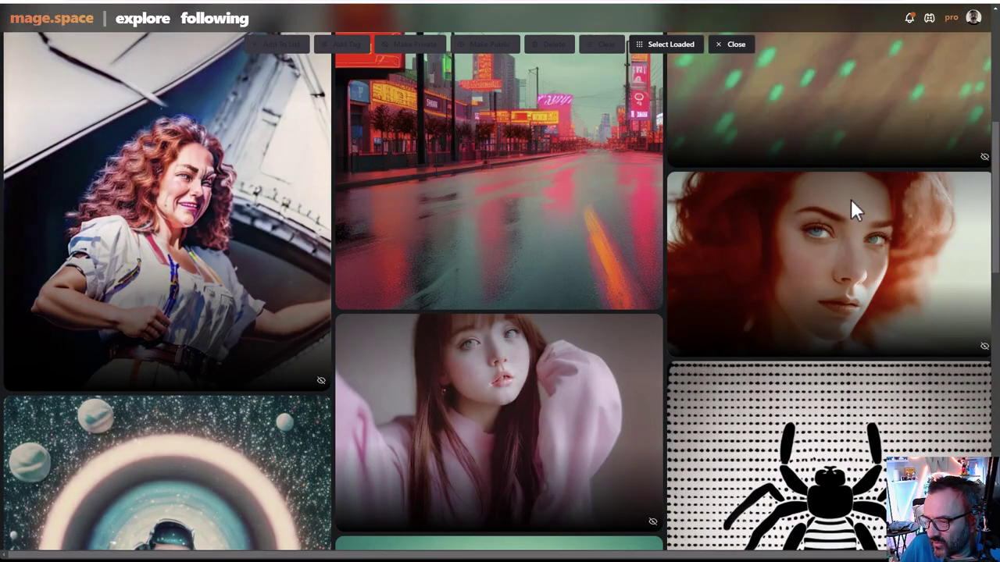
scroll(882, 234, down, 1)
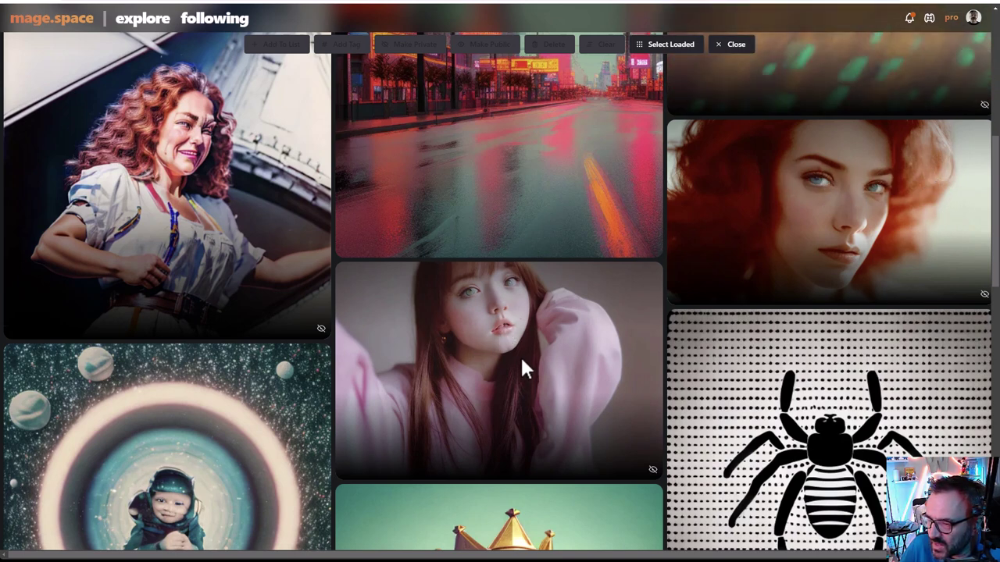
scroll(552, 343, up, 3)
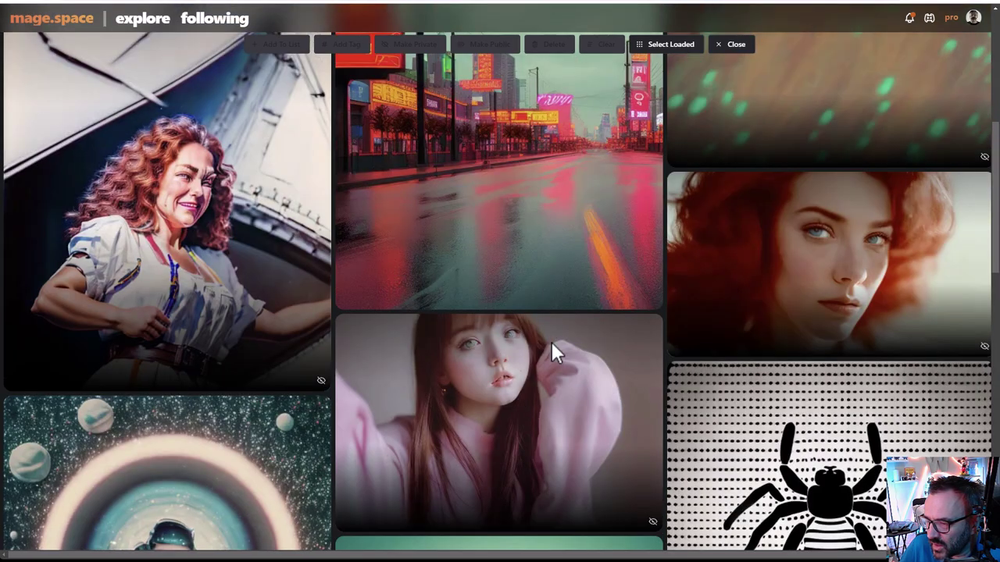
scroll(760, 264, down, 3)
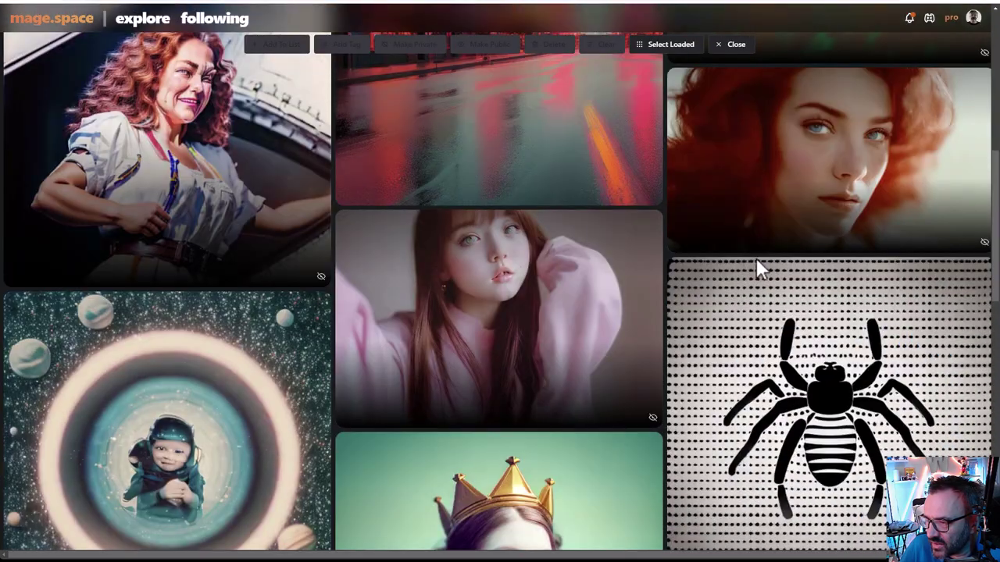
scroll(586, 293, up, 5)
scroll(799, 336, up, 1)
scroll(799, 312, down, 1)
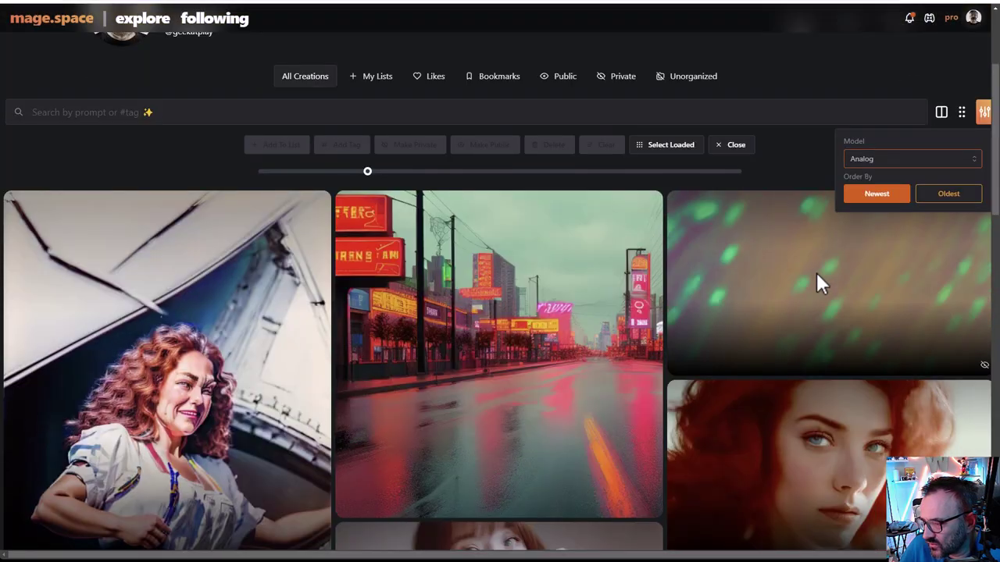
Filter the creations by the Dark Sushi Mix Colorful model and view its full-length character, city street and portrait images.
click(936, 160)
scroll(920, 201, down, 1)
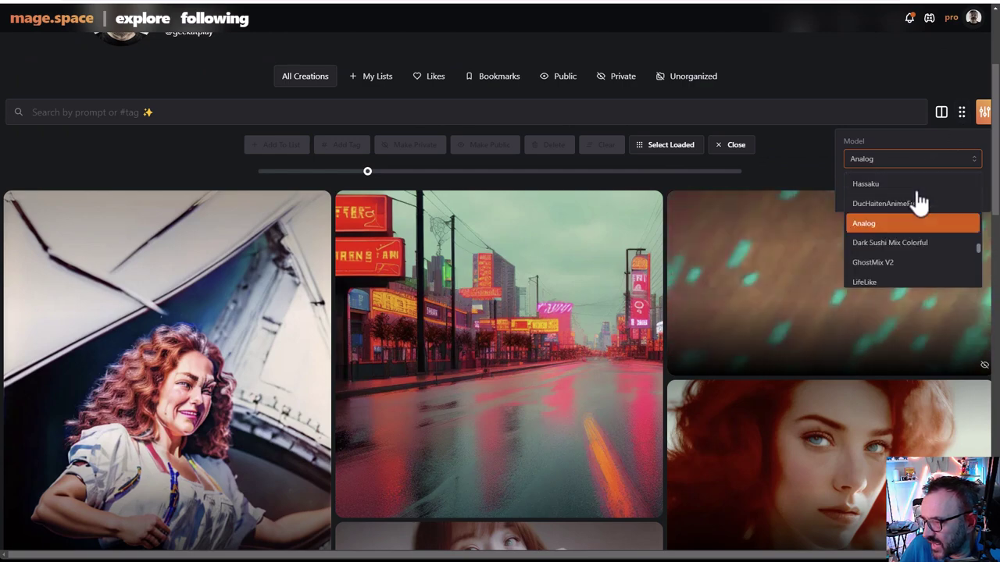
click(919, 245)
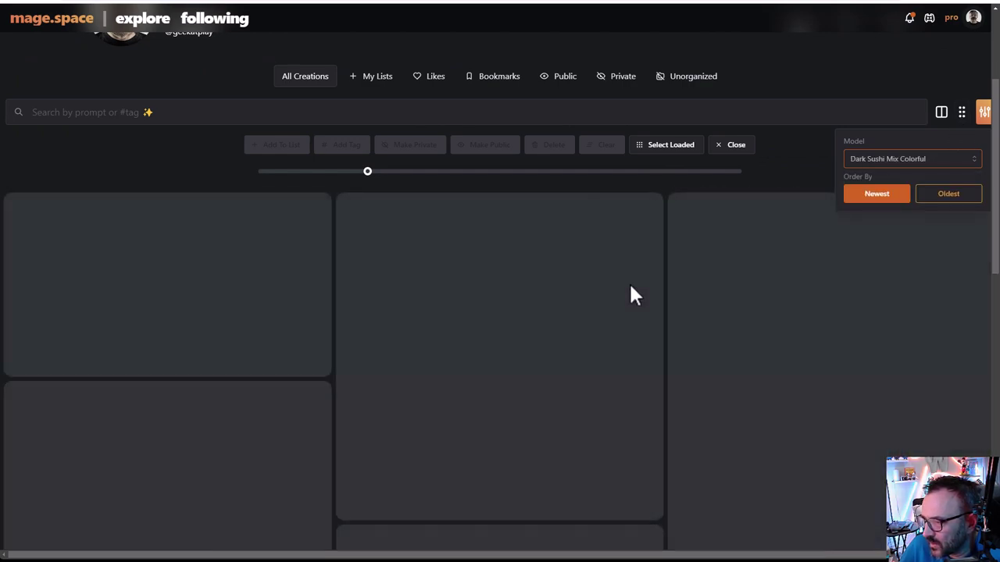
scroll(631, 289, down, 1)
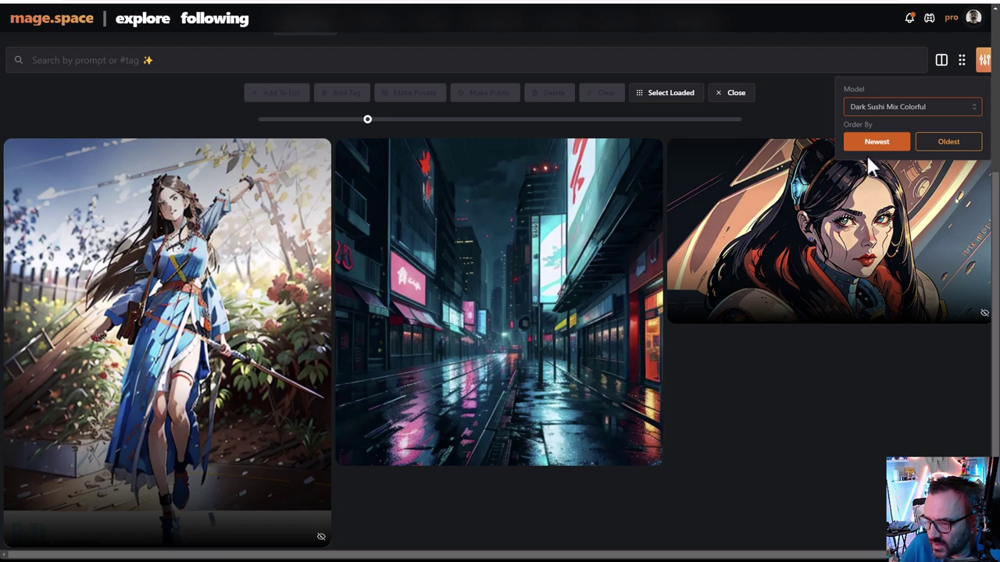
Change the model filter to GhostMix V2 and browse its character, portrait and city street images.
click(898, 107)
scroll(895, 172, down, 2)
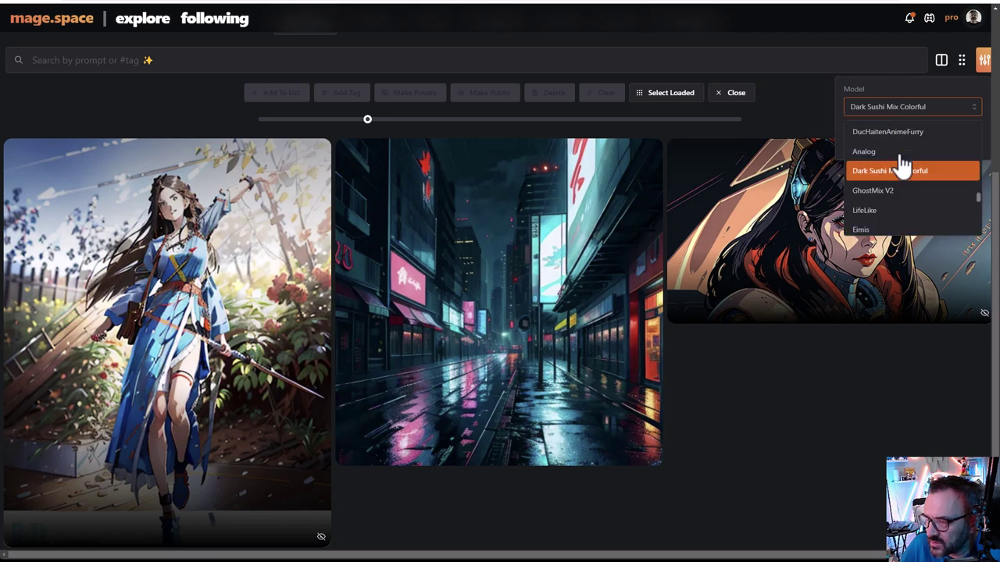
click(871, 191)
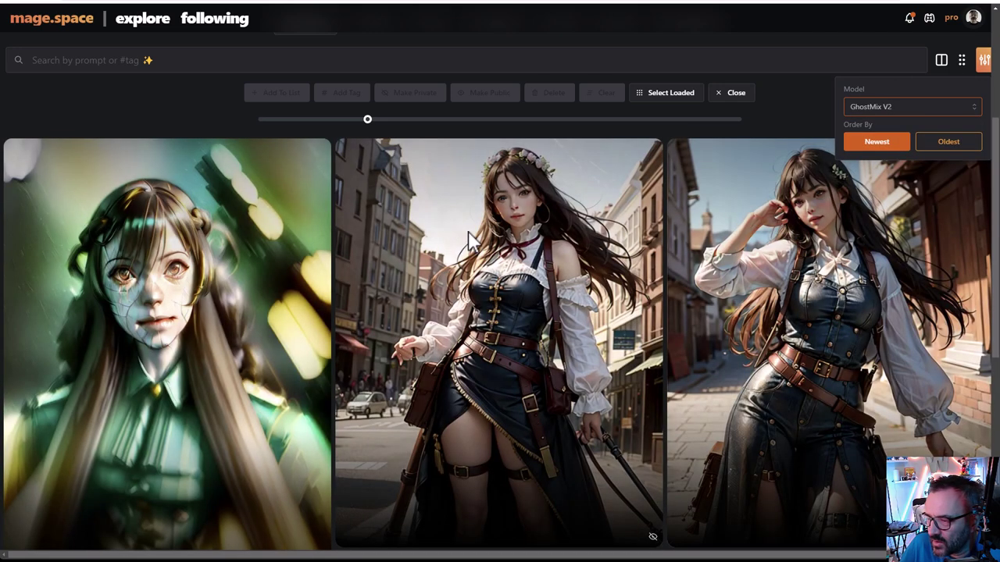
scroll(468, 234, down, 4)
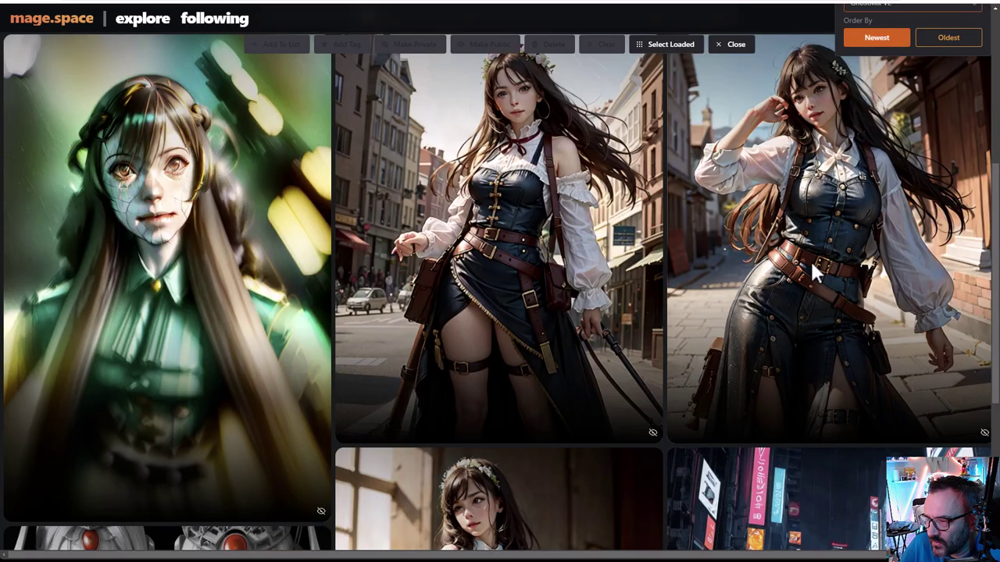
scroll(763, 268, down, 2)
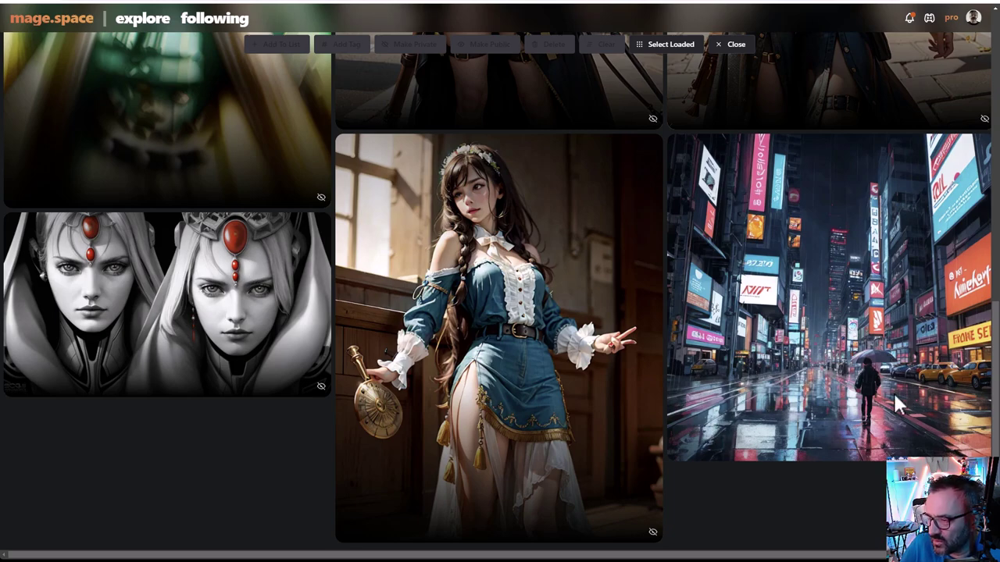
scroll(891, 394, up, 10)
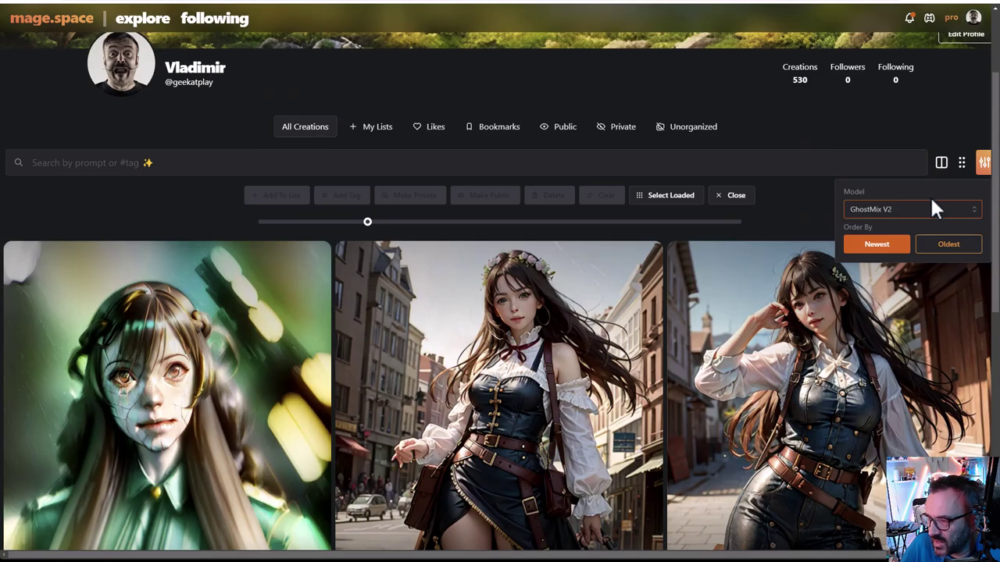
scroll(798, 252, down, 2)
scroll(890, 307, down, 1)
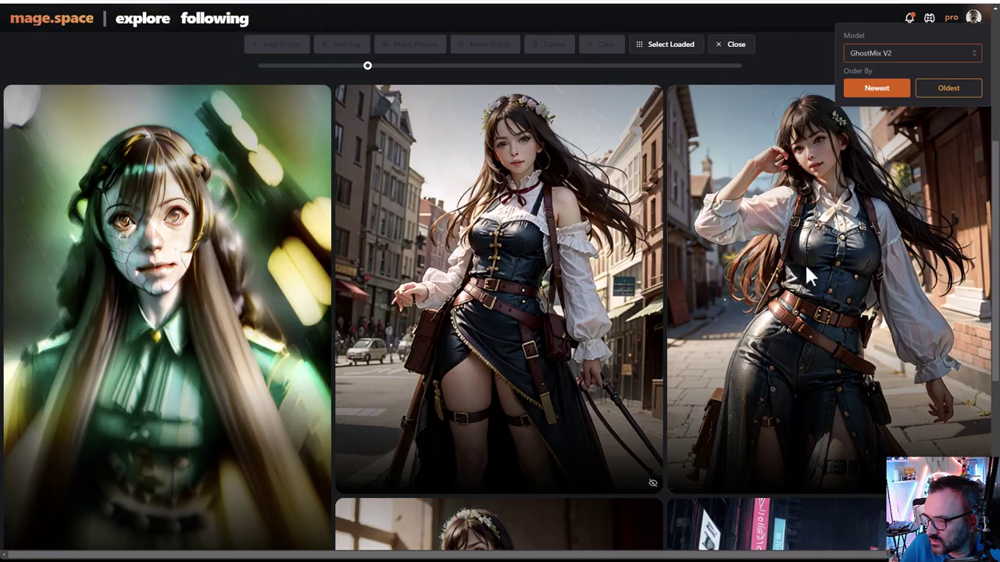
scroll(515, 259, up, 1)
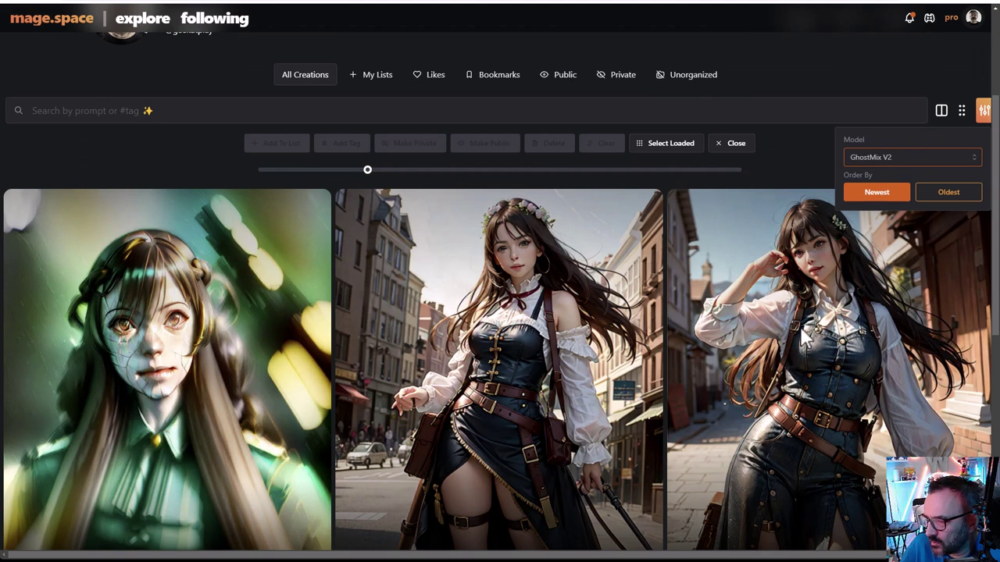
Switch the model filter to LifeLike to view its city street and astronaut portrait images.
click(904, 155)
scroll(898, 258, down, 1)
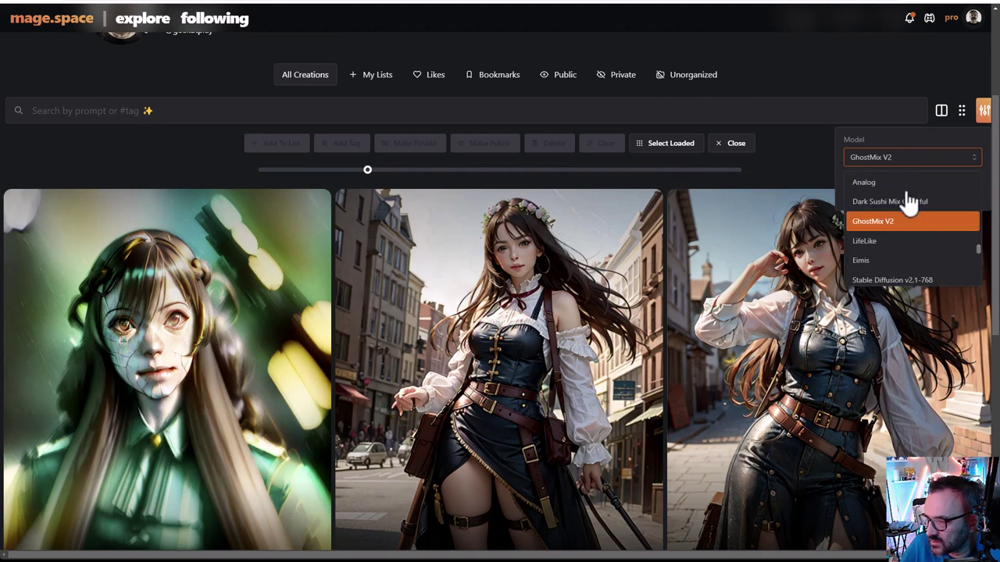
click(881, 241)
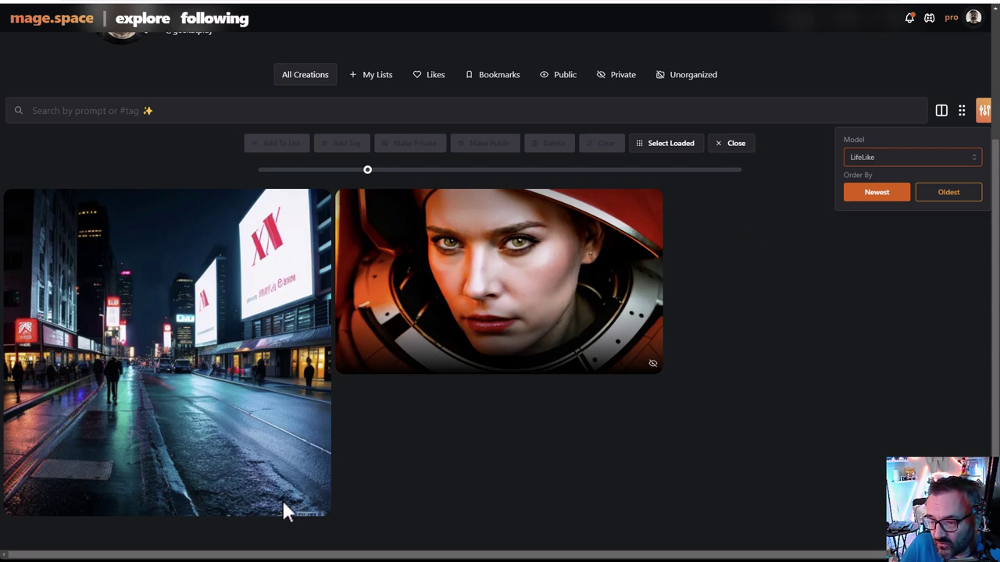
Filter the creations by the Eimis model and look over its city street, portrait and anime images.
click(920, 160)
scroll(915, 211, down, 1)
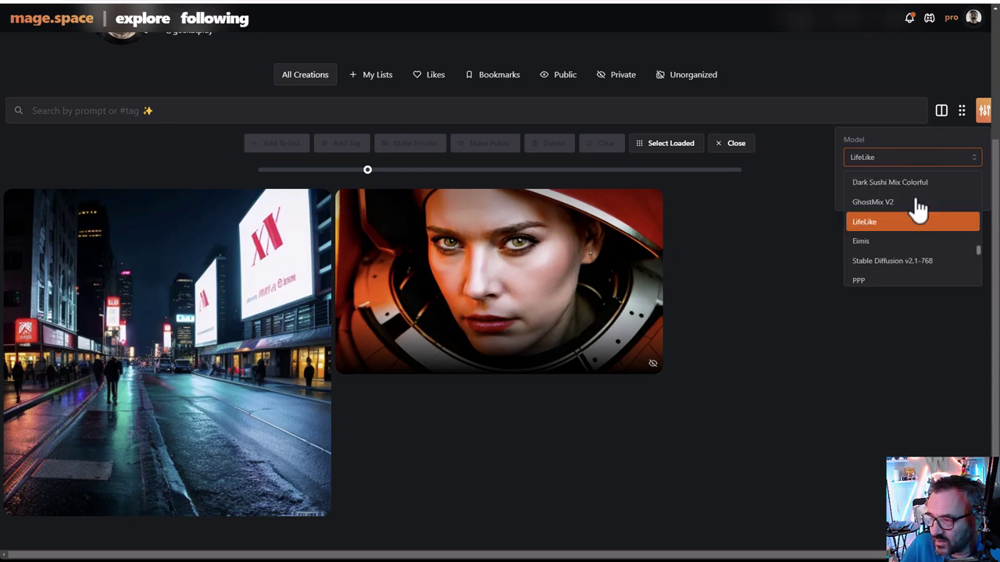
click(862, 242)
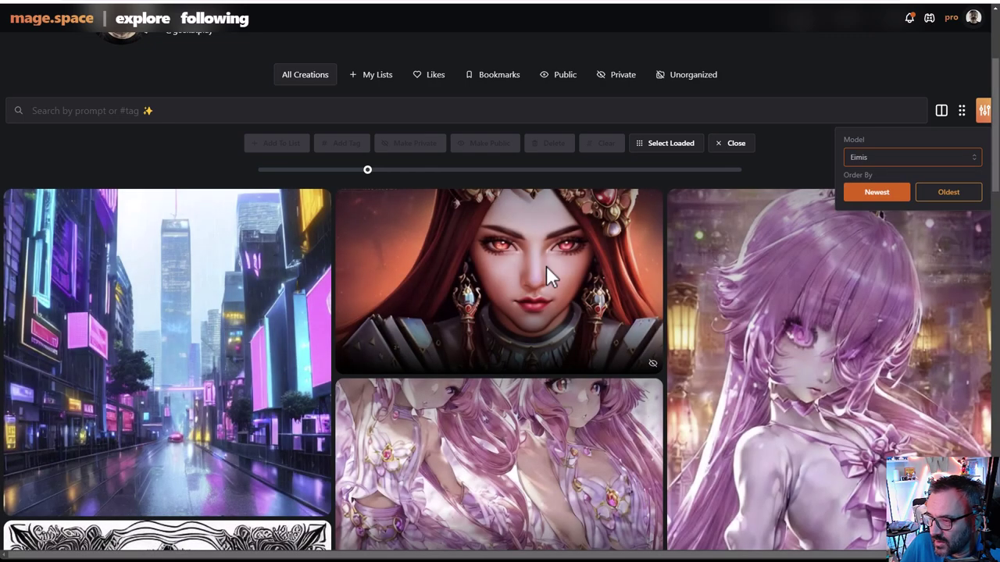
scroll(866, 414, down, 1)
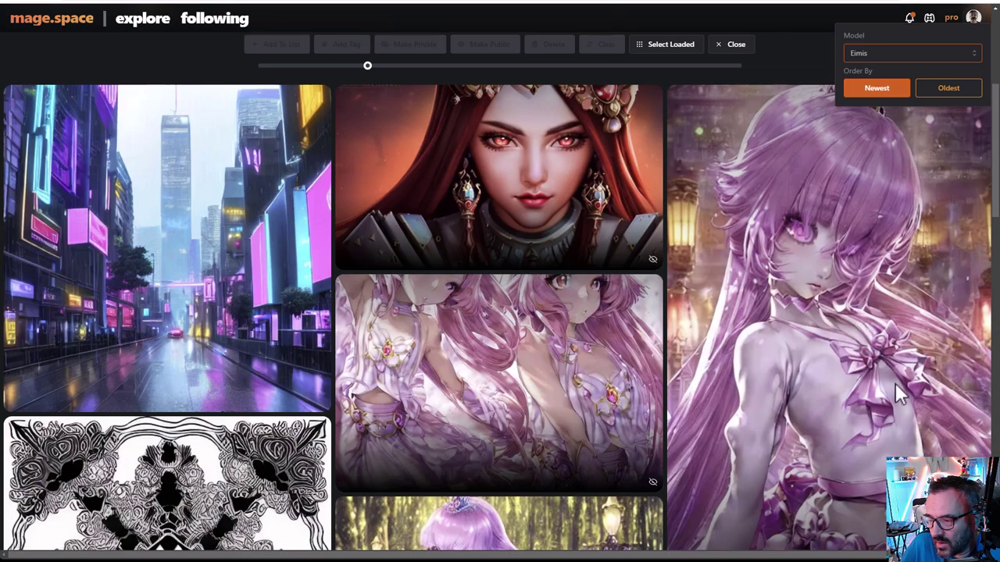
scroll(306, 361, up, 1)
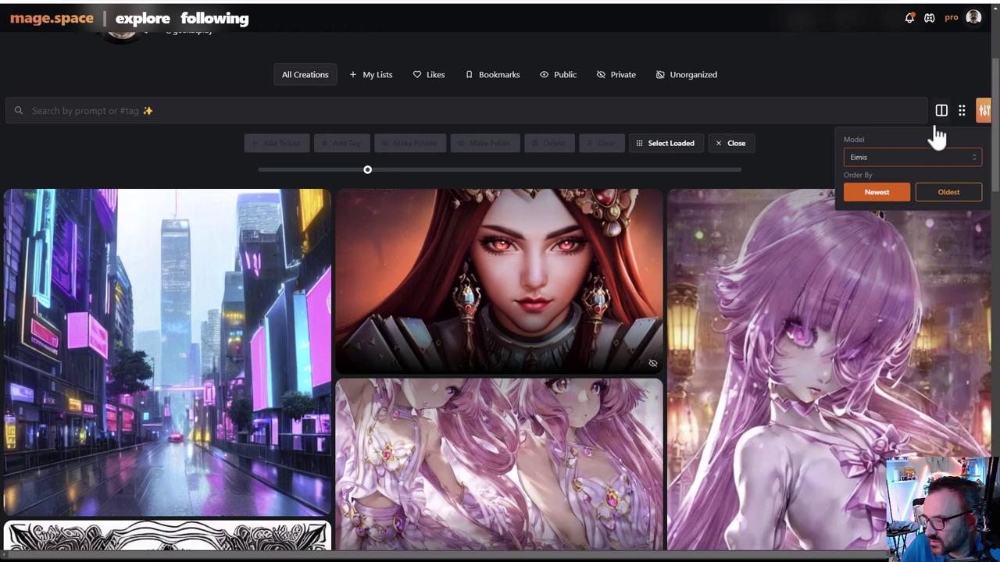
Set the model filter to Stable Diffusion v2.1-768 to view its city street and black-and-white portrait images.
click(915, 160)
scroll(904, 194, down, 1)
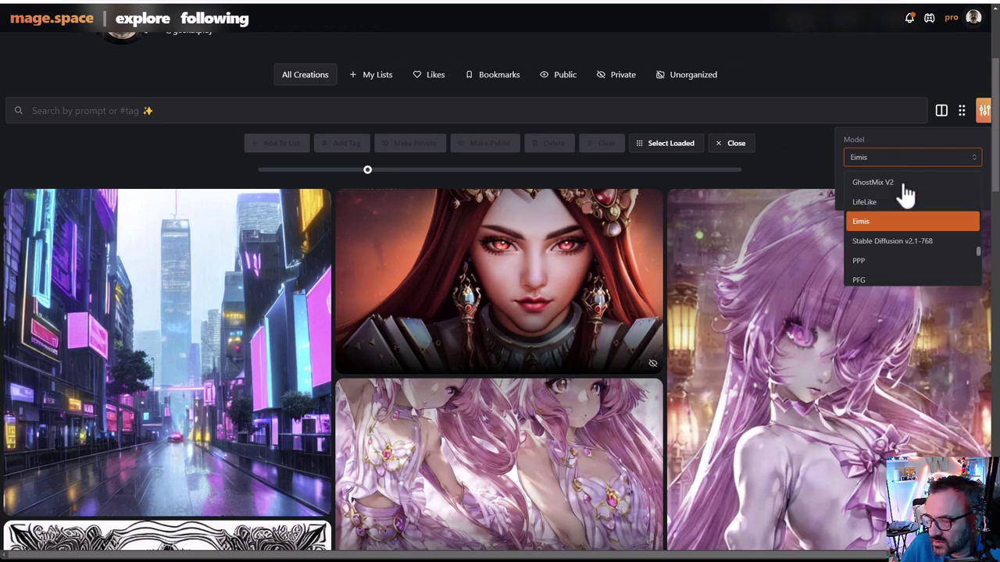
click(885, 243)
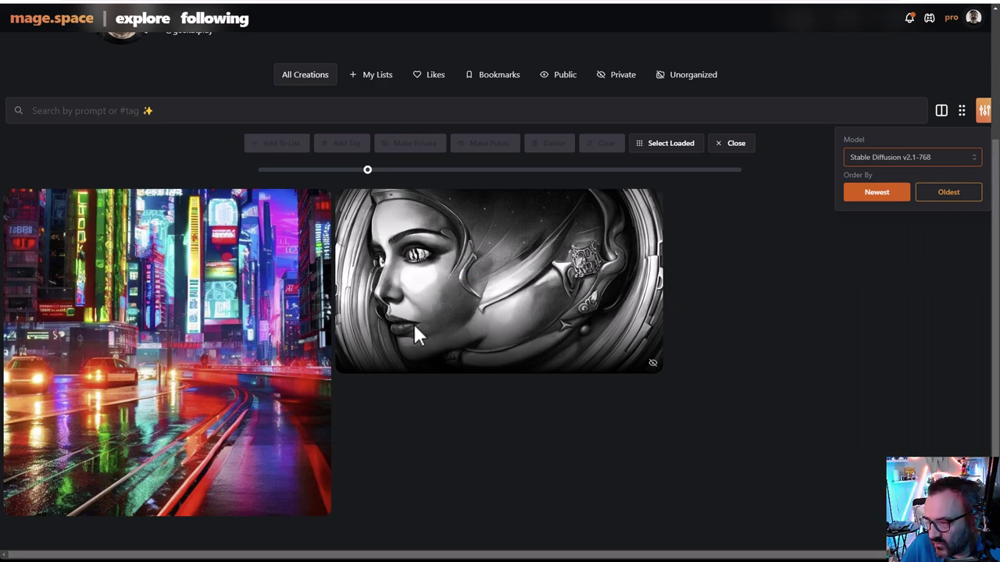
Filter the creations by the PPP model and examine its city street, portrait and anime images.
click(922, 168)
scroll(915, 199, down, 3)
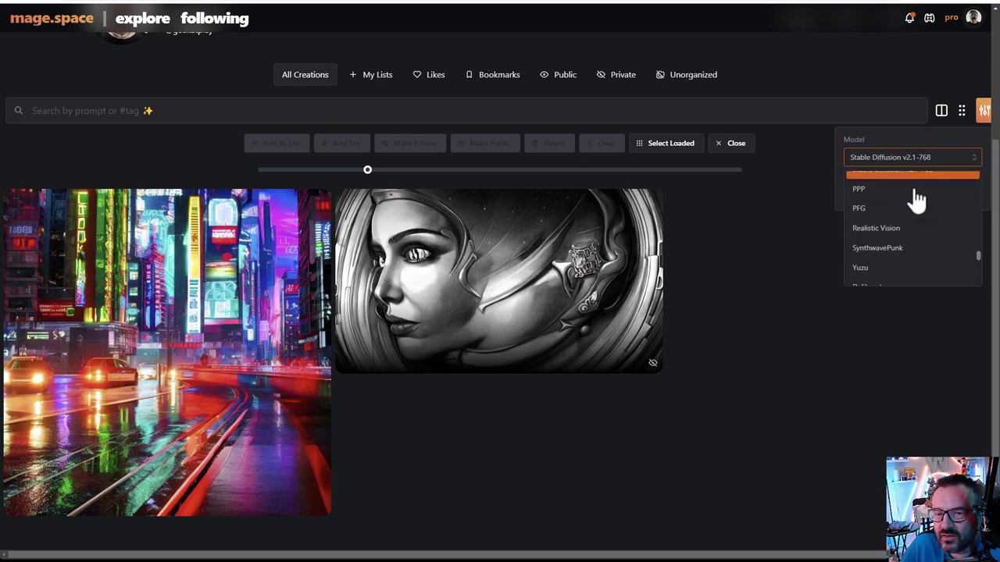
click(866, 192)
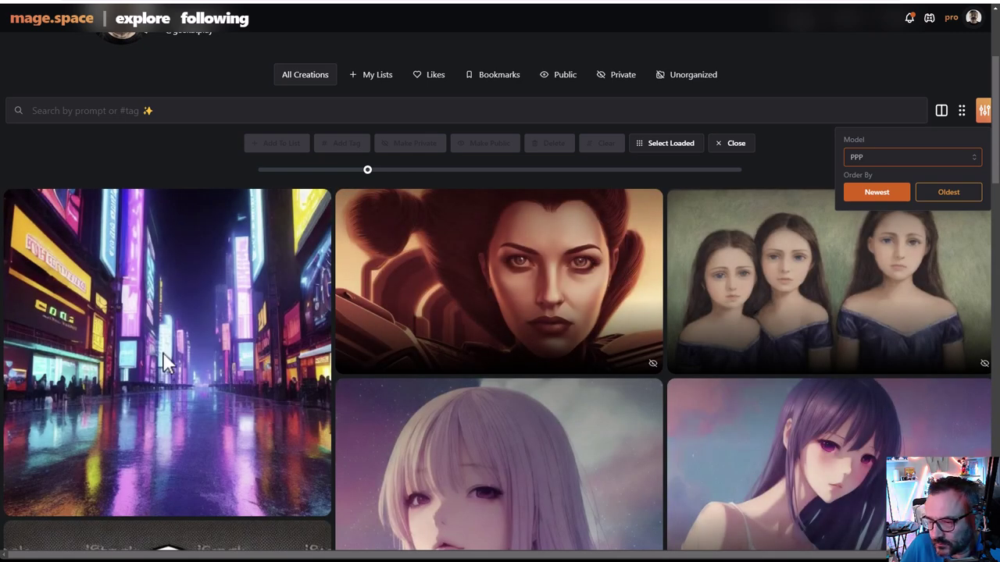
scroll(639, 428, down, 2)
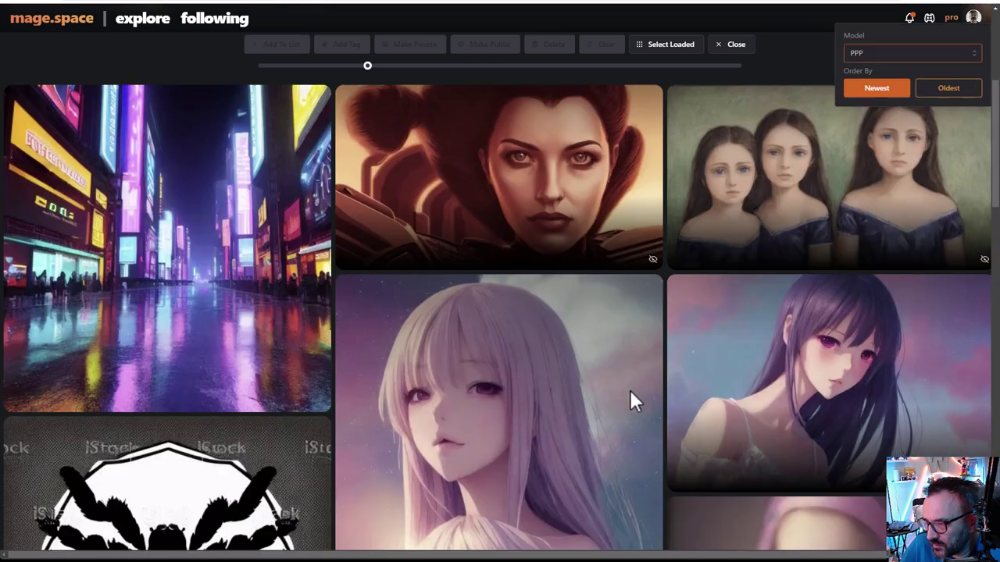
scroll(583, 350, up, 4)
scroll(505, 350, down, 2)
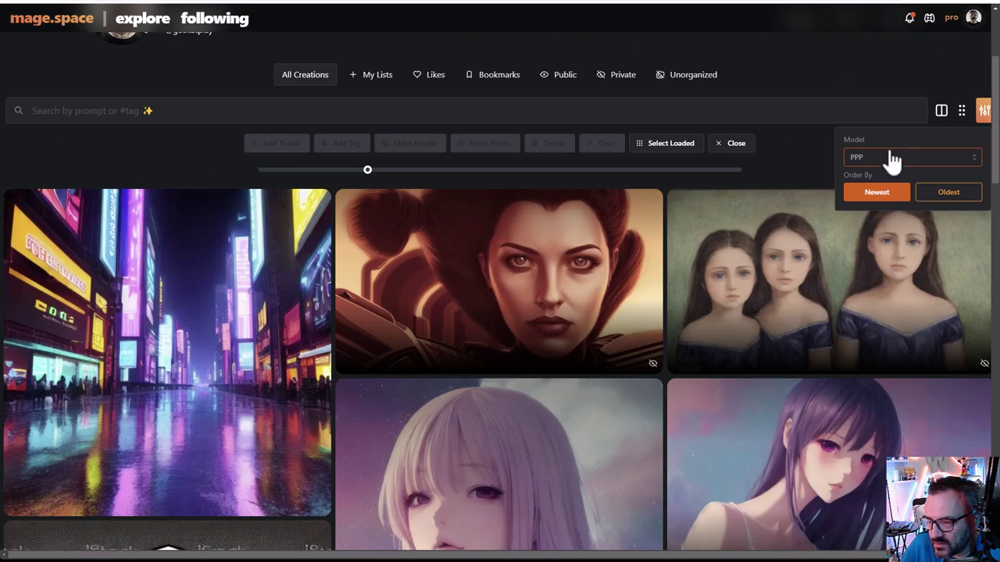
Change the model filter to PFG and browse its character, city street, portrait and spider images.
click(890, 157)
scroll(898, 227, down, 1)
click(856, 241)
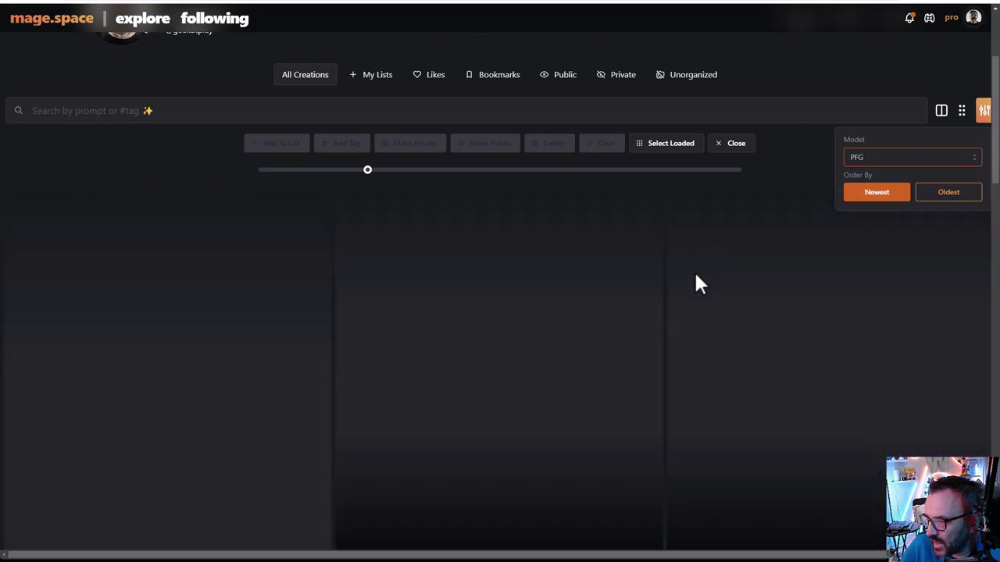
scroll(686, 280, down, 8)
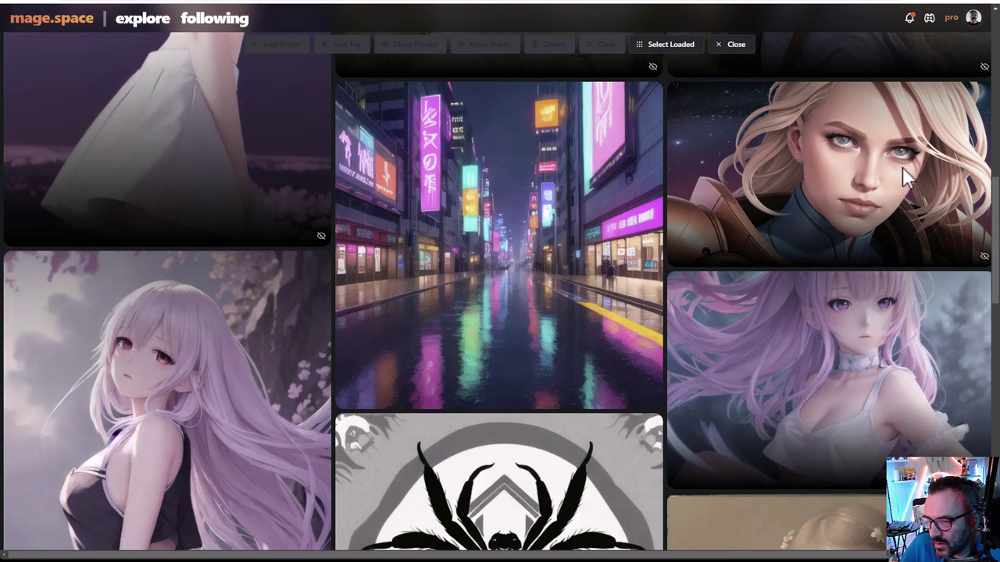
scroll(625, 249, down, 2)
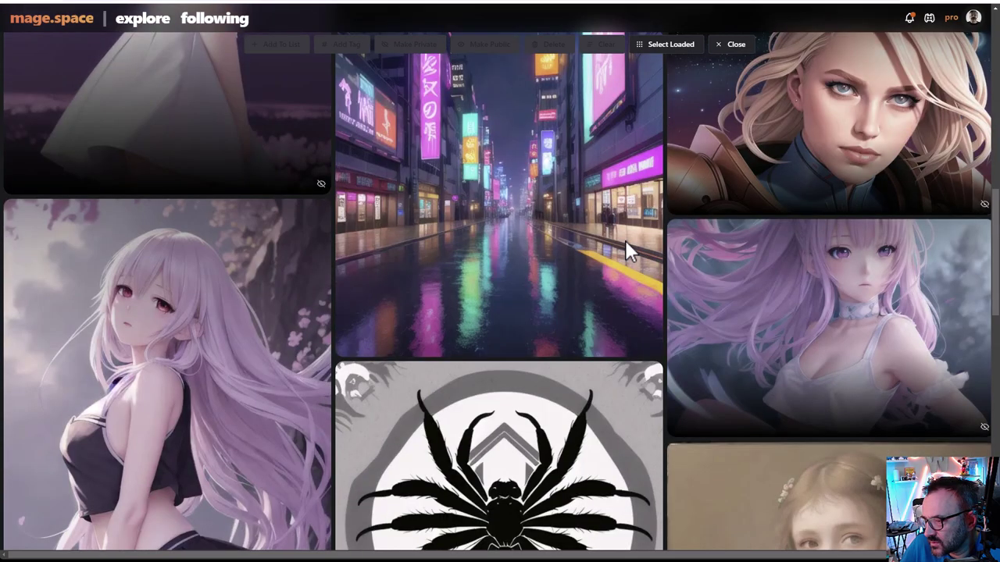
scroll(297, 241, up, 5)
scroll(281, 250, up, 3)
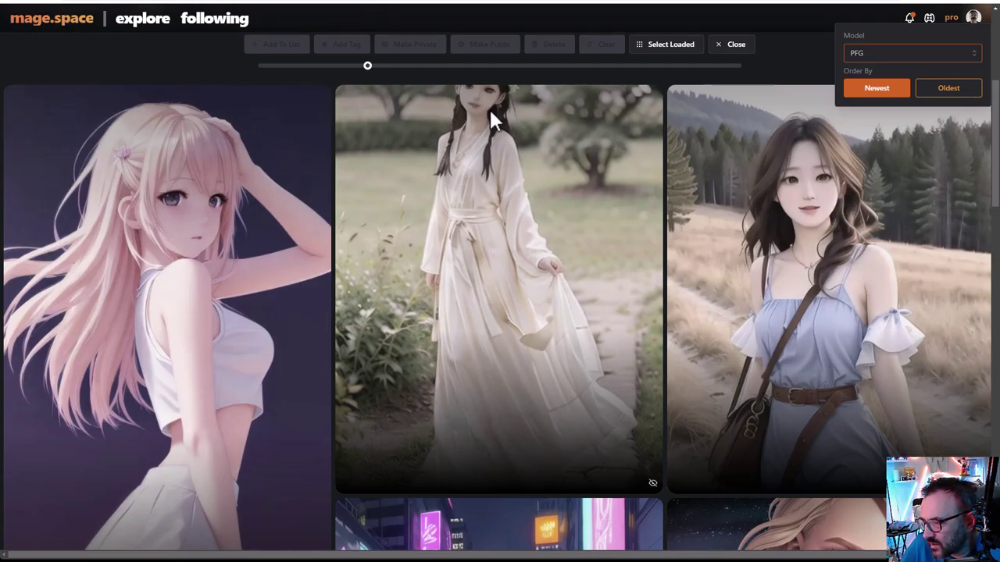
View the creations filtered by Realistic Vision, and switch the model filter to SynthwavePunk to browse its neon-style images.
click(884, 58)
click(875, 137)
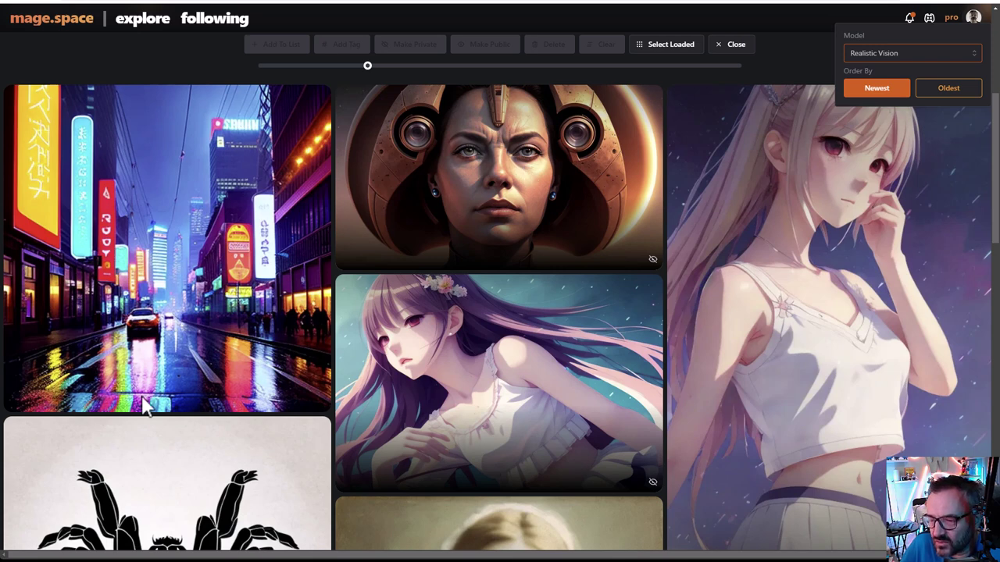
click(876, 53)
scroll(894, 100, down, 1)
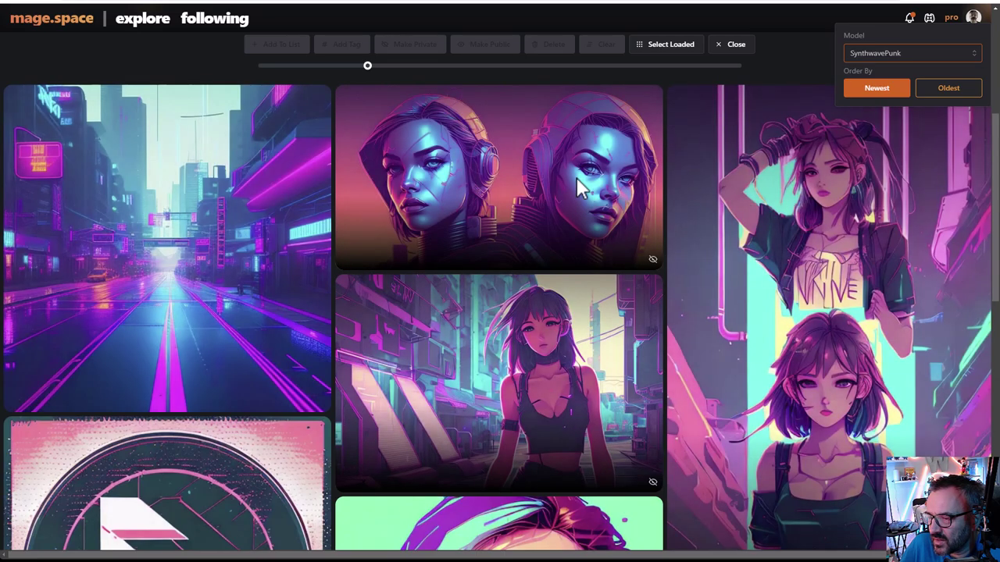
scroll(481, 257, down, 6)
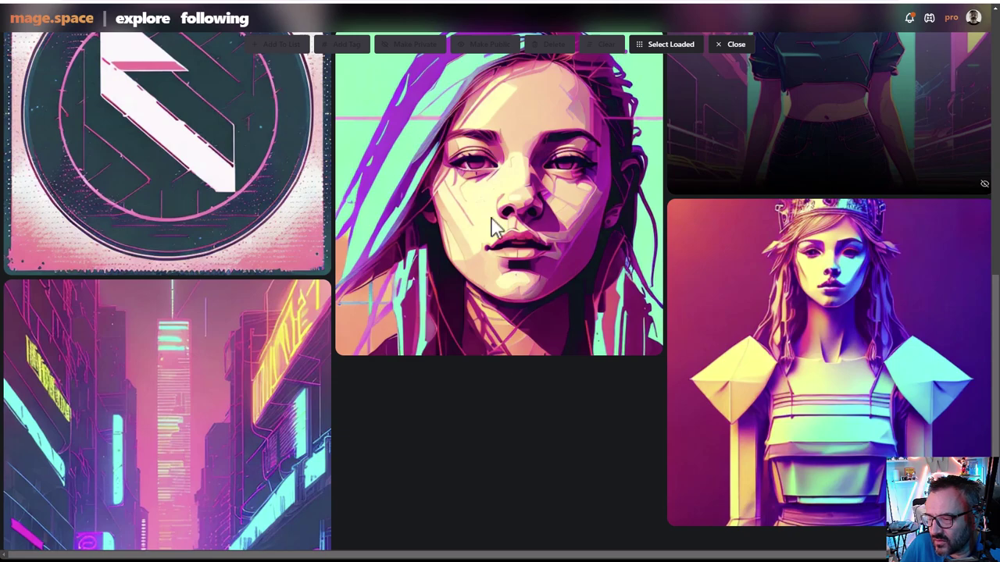
scroll(500, 234, up, 2)
scroll(549, 268, up, 5)
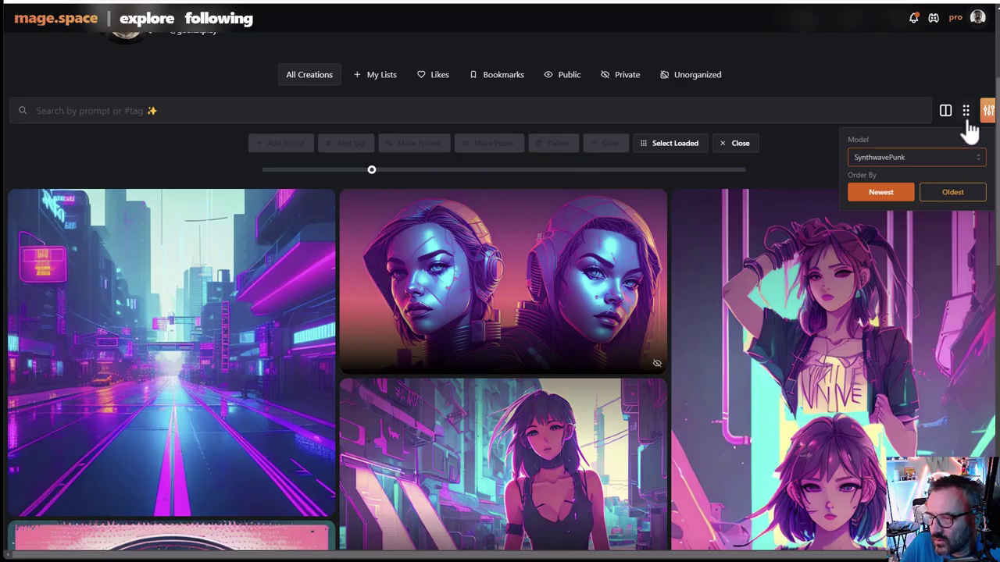
Filter the creations by the Yuzu model to view its rainy city street and blue-haired portrait images.
click(941, 157)
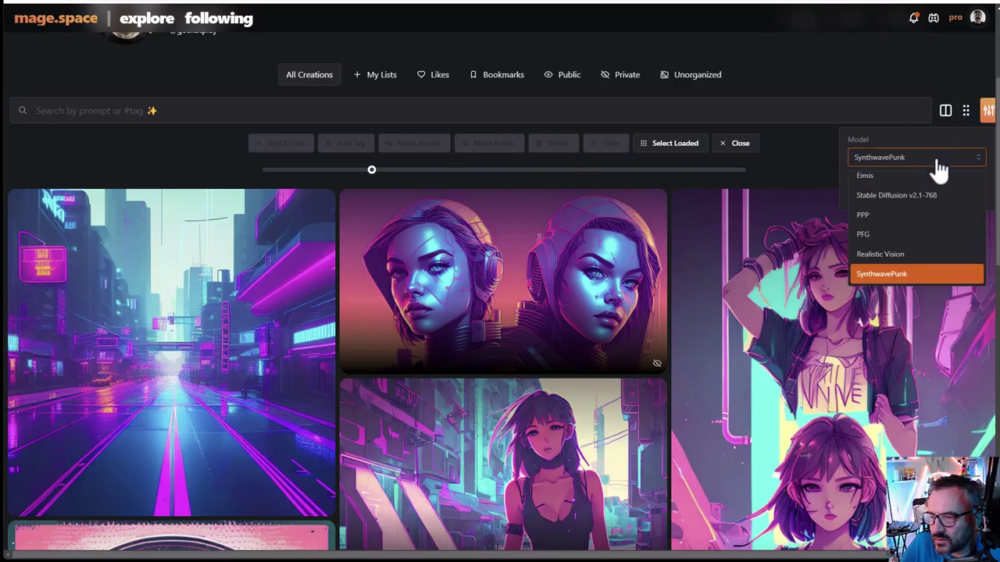
scroll(941, 229, down, 2)
click(944, 242)
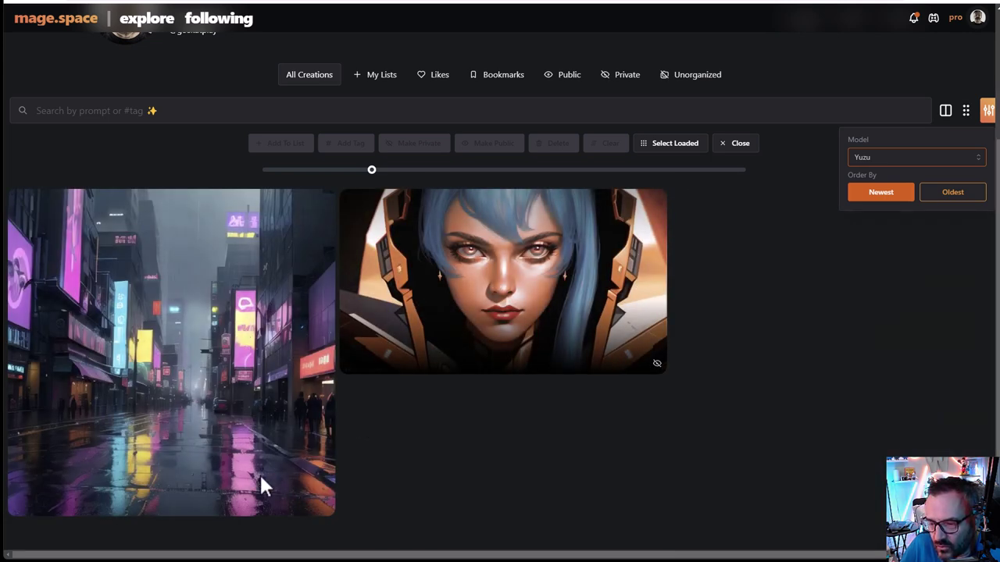
Set the model filter to Deliberate and look over its landscape, city street, portrait and illustration images.
click(888, 160)
scroll(910, 207, down, 2)
click(895, 245)
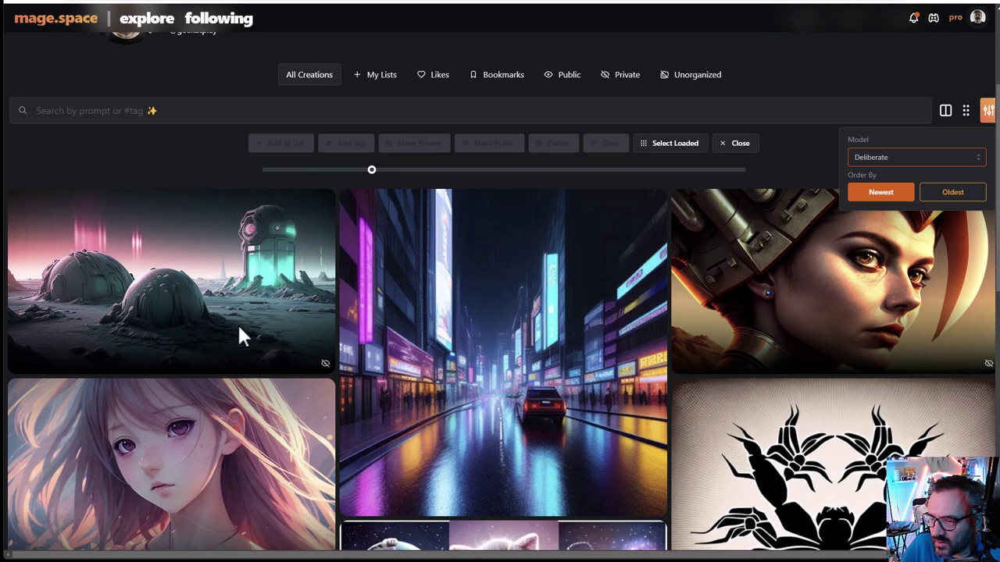
scroll(595, 269, down, 1)
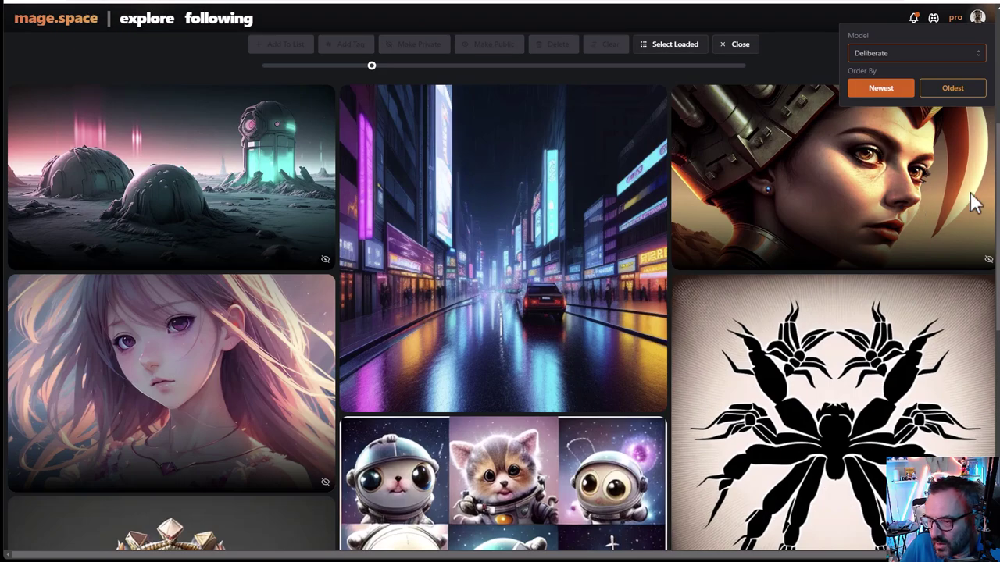
scroll(942, 205, up, 1)
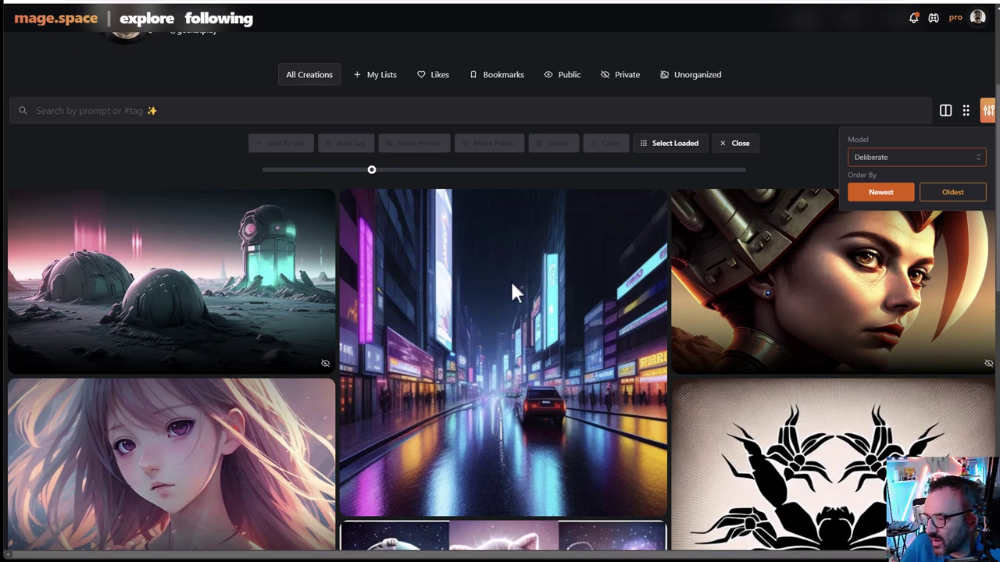
Look over the Deliberate creations again, including the astronaut animals and the spider illustration.
scroll(549, 358, down, 1)
scroll(477, 299, down, 1)
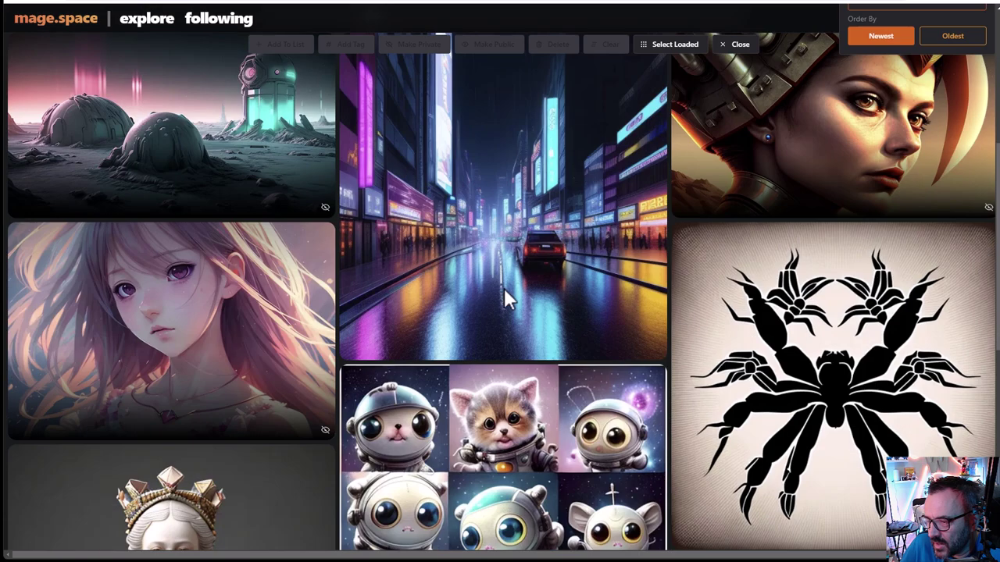
scroll(504, 313, up, 2)
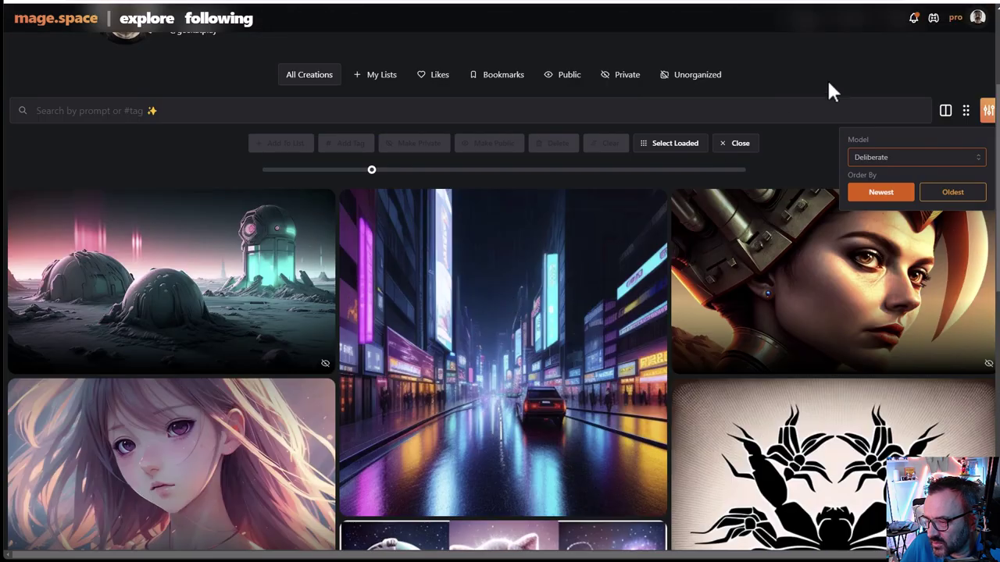
Filter the creations by the Grapefruit model and browse its doll, city street, white-haired character, spider and forest images.
click(948, 159)
scroll(916, 212, down, 1)
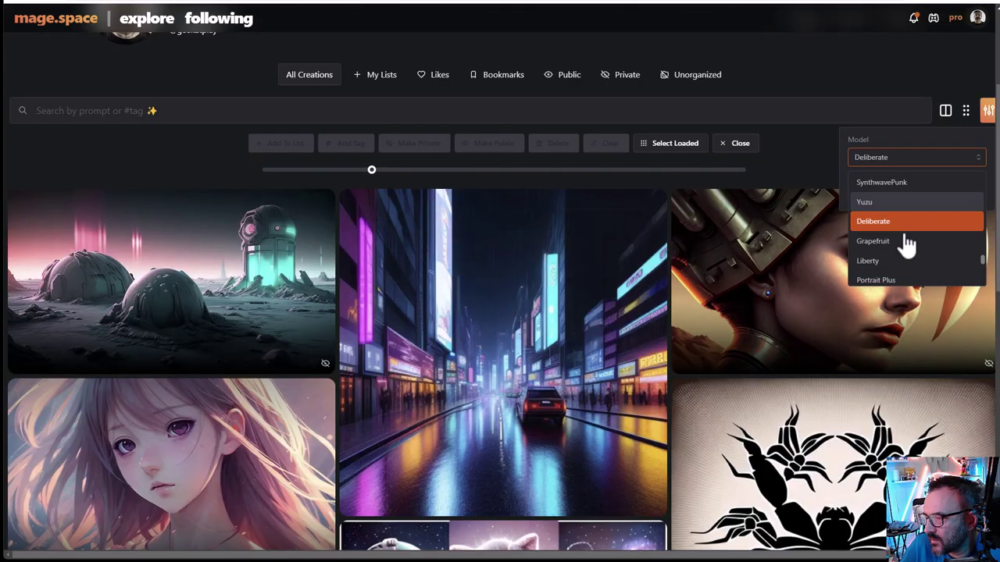
click(872, 240)
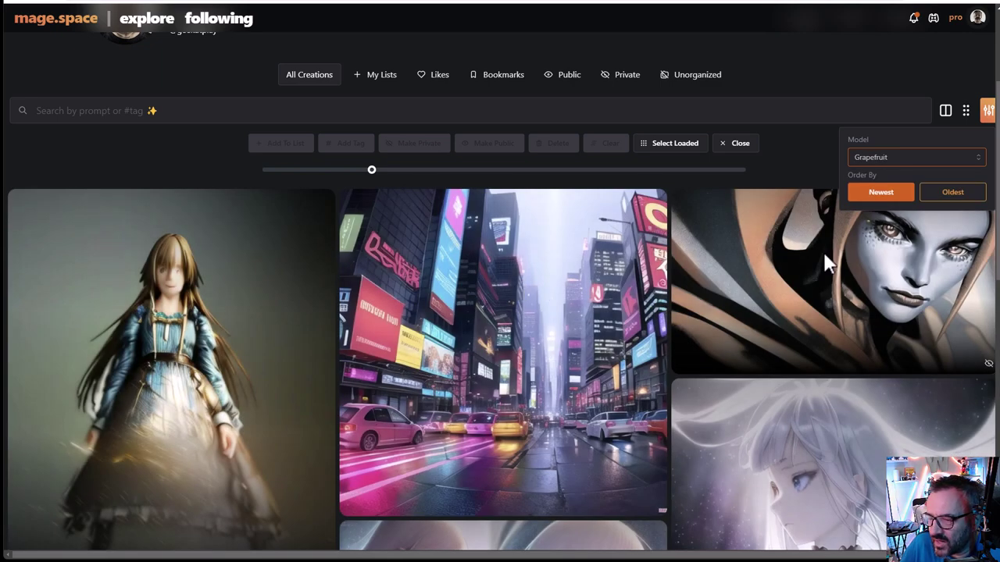
scroll(754, 263, down, 2)
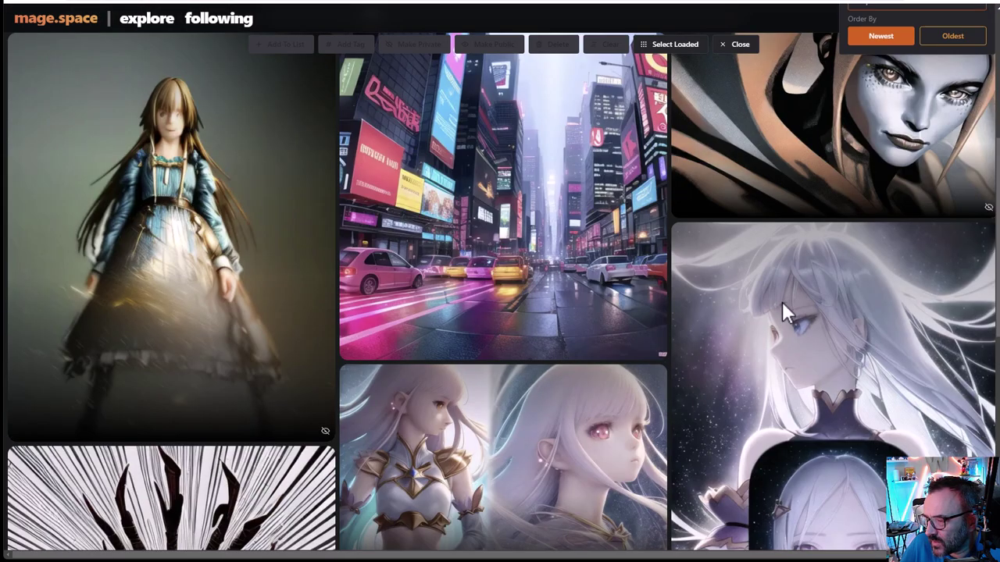
scroll(781, 288, down, 1)
scroll(785, 305, down, 1)
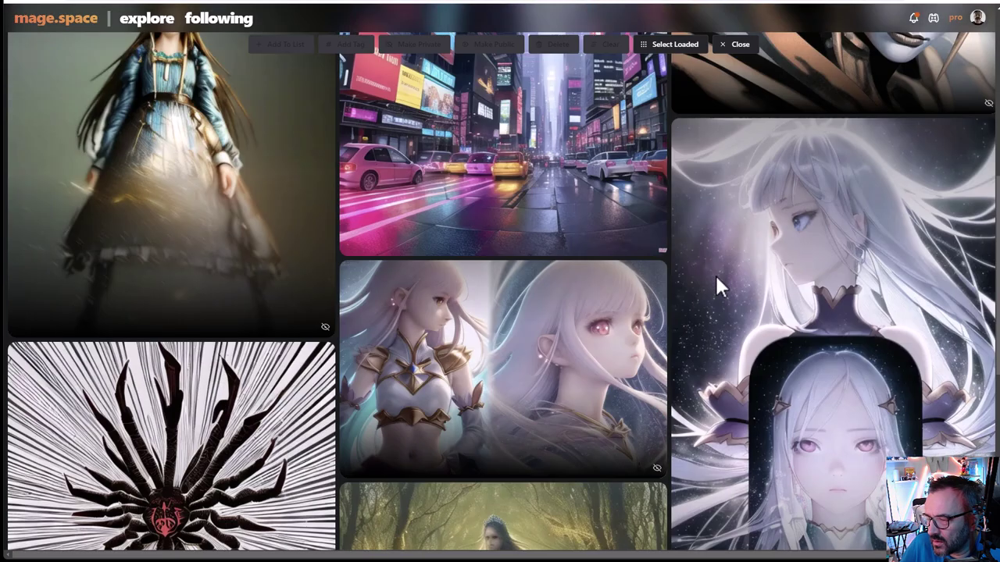
scroll(721, 288, down, 2)
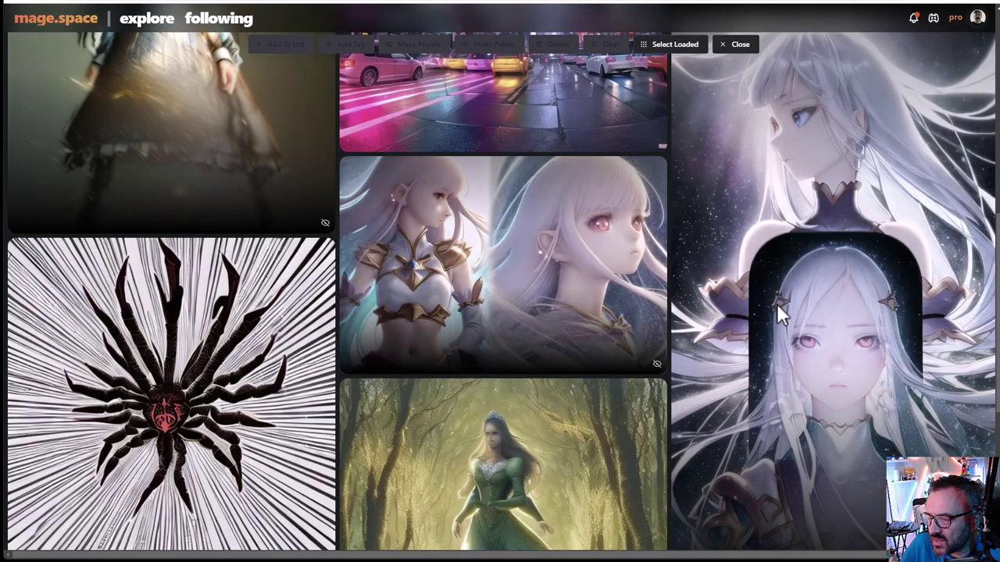
scroll(762, 254, down, 3)
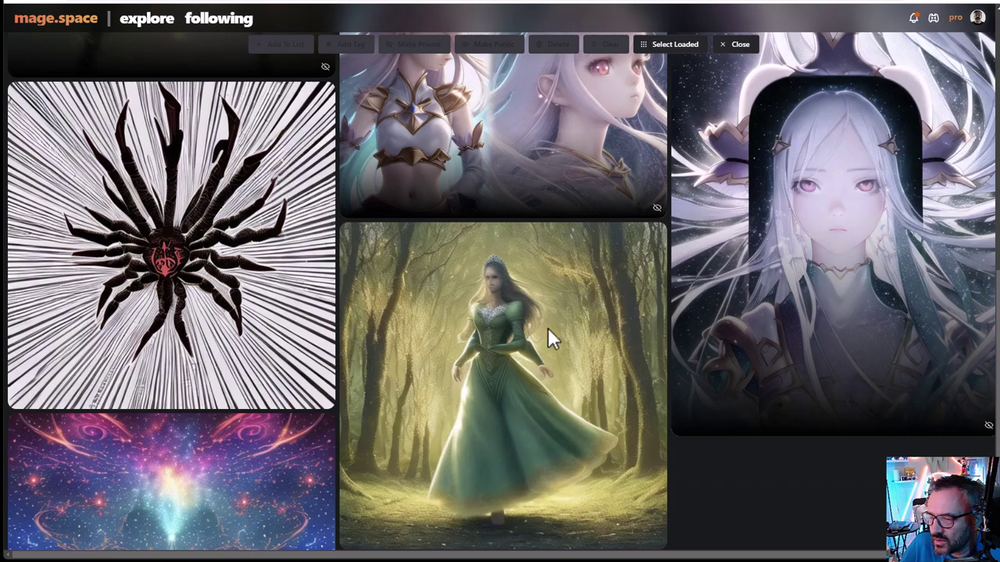
scroll(721, 283, up, 5)
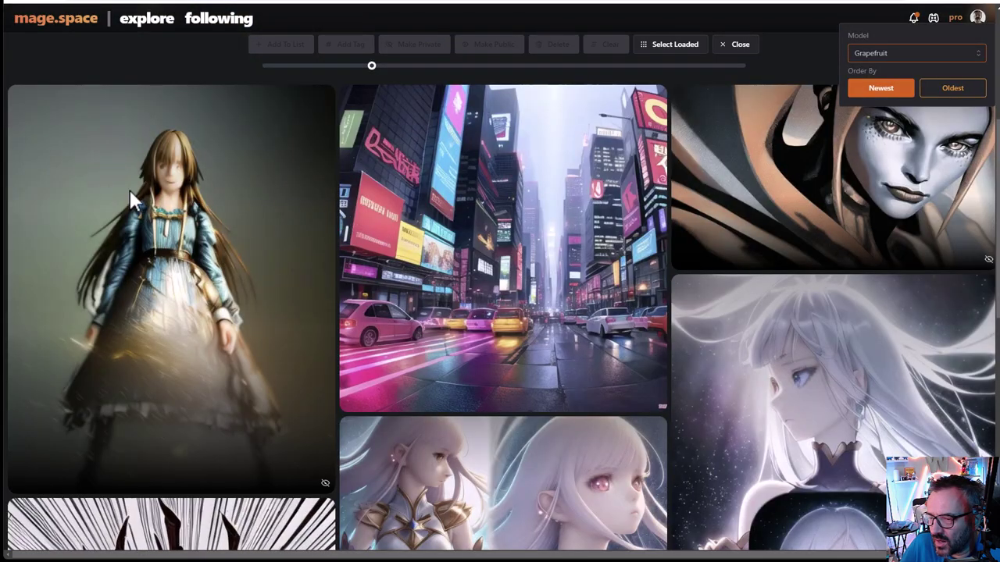
scroll(781, 242, up, 2)
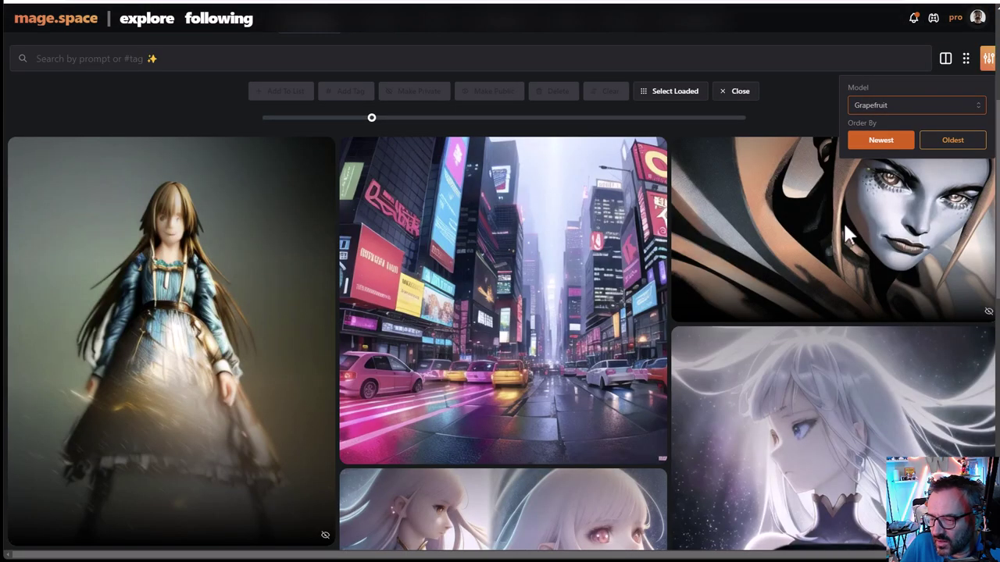
Set the model filter to Liberty to view its portraits and city street, and switch it to Portrait Plus.
click(884, 114)
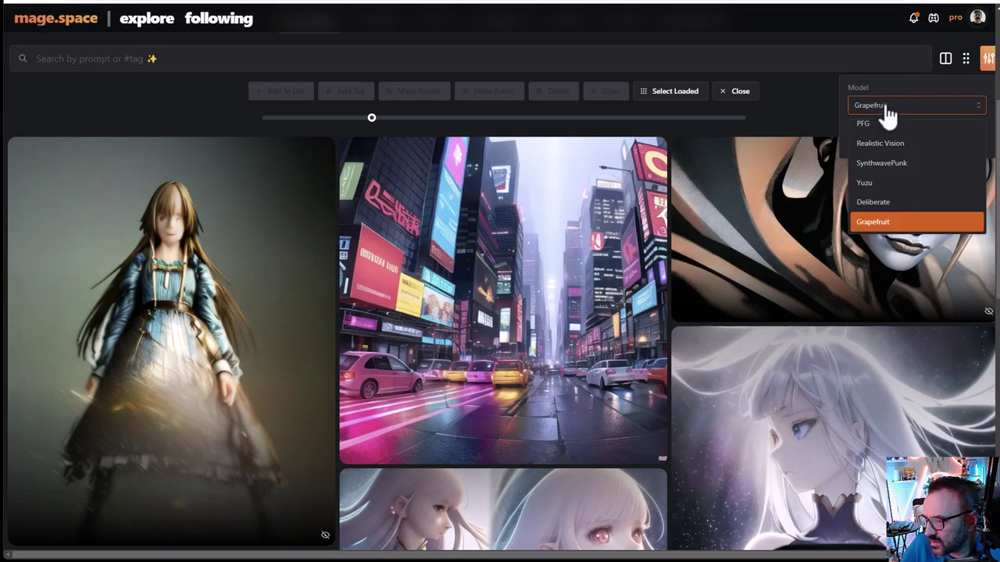
scroll(890, 172, down, 2)
click(875, 205)
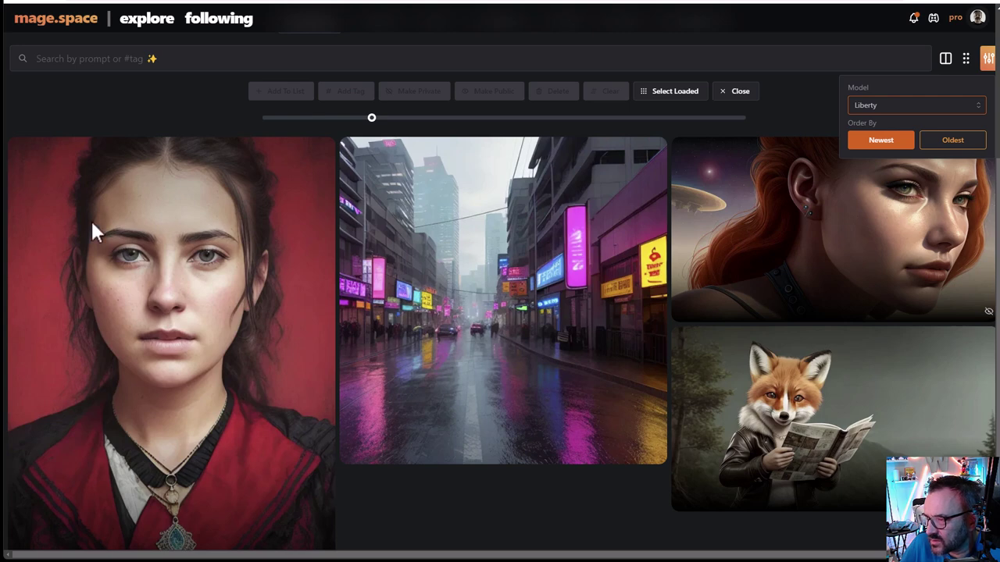
click(886, 106)
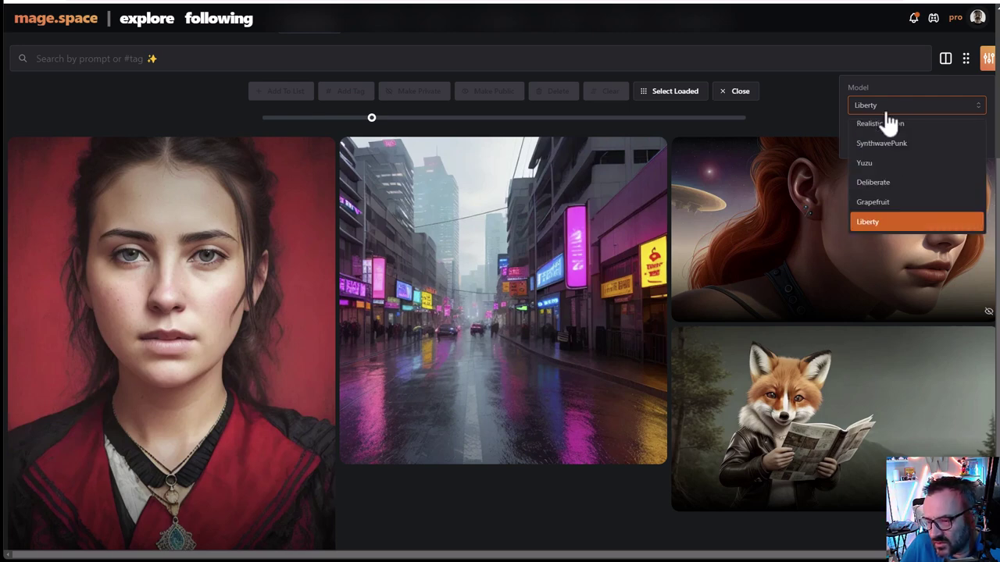
scroll(888, 200, down, 2)
click(881, 192)
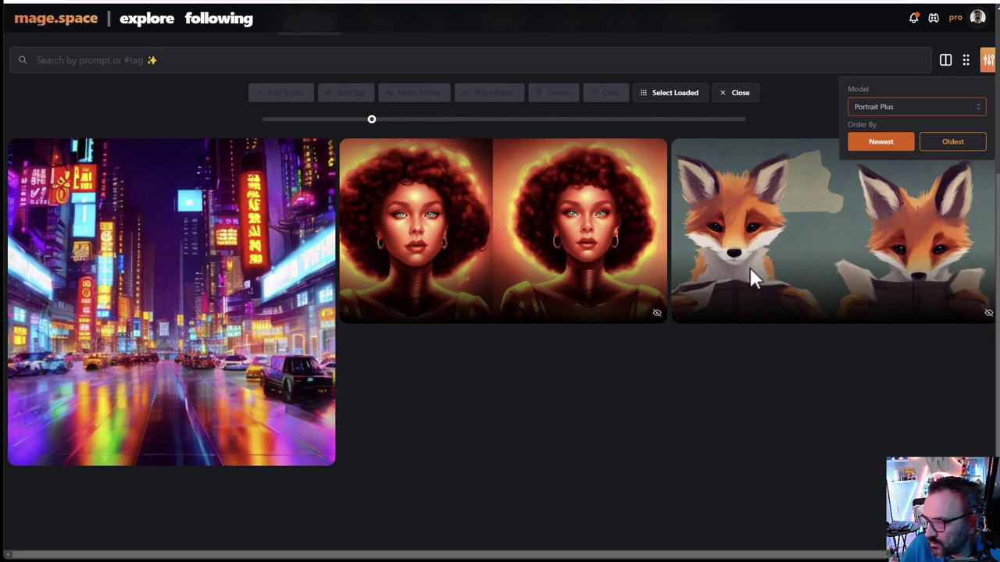
click(894, 116)
scroll(910, 171, down, 3)
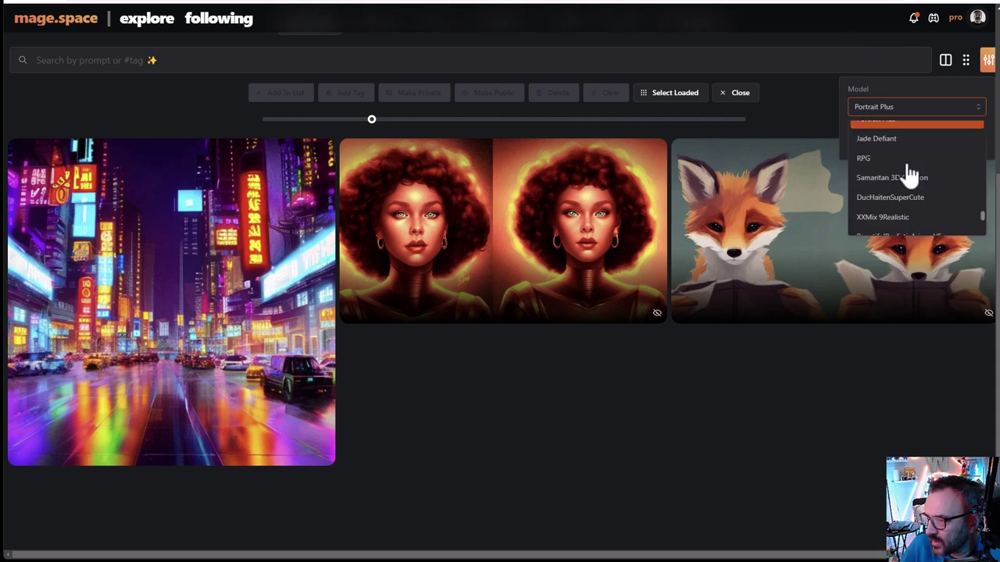
click(890, 141)
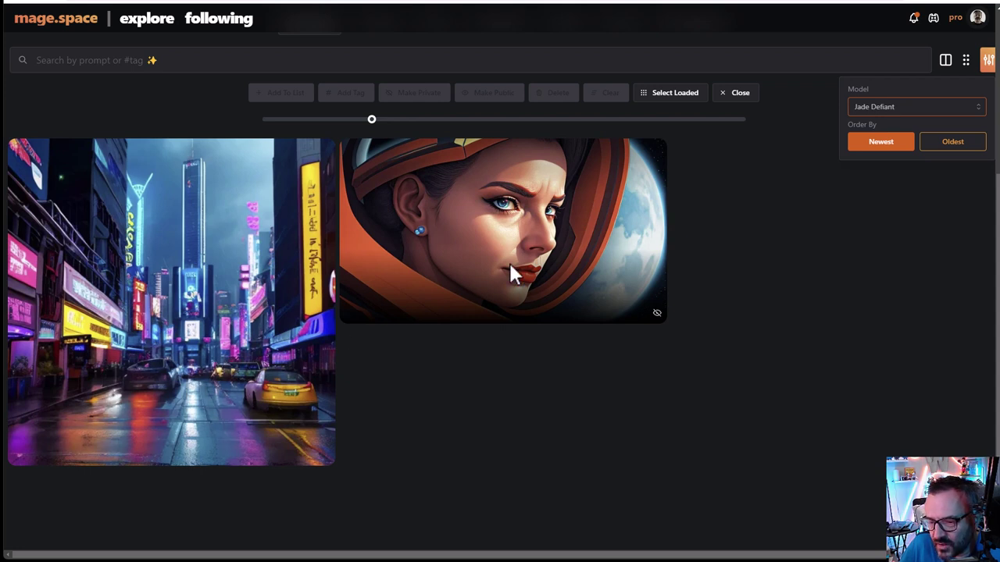
click(920, 108)
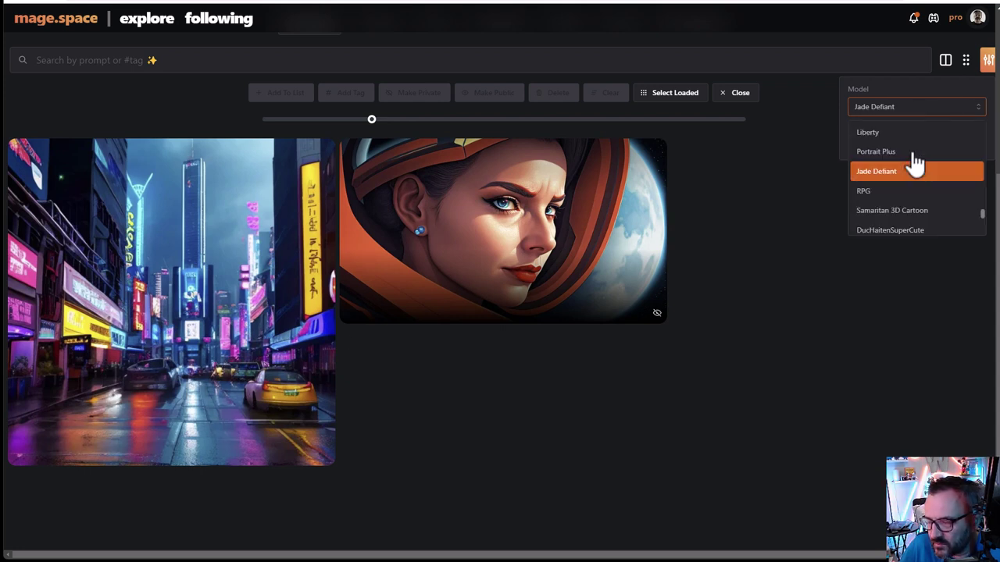
click(894, 191)
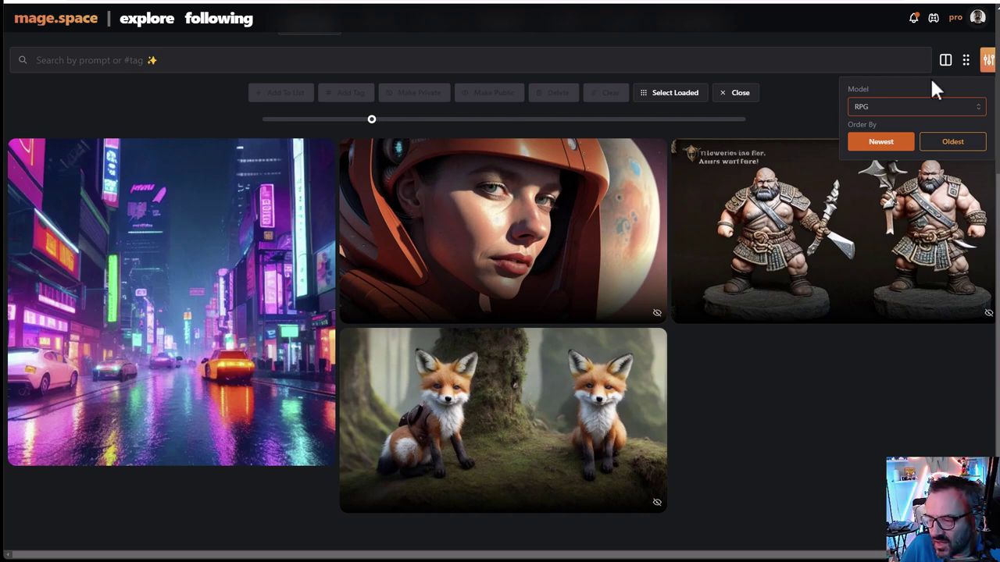
Change the model filter to Samaritan 3D Cartoon to view its cartoon-style images, and switch it to DucHaitenSuperCute.
click(890, 107)
scroll(908, 190, down, 1)
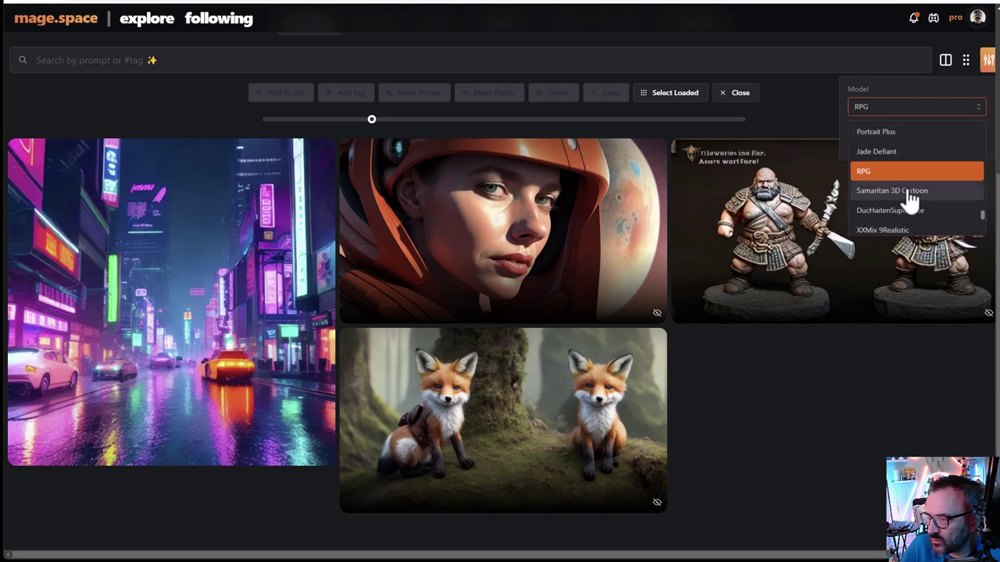
click(891, 192)
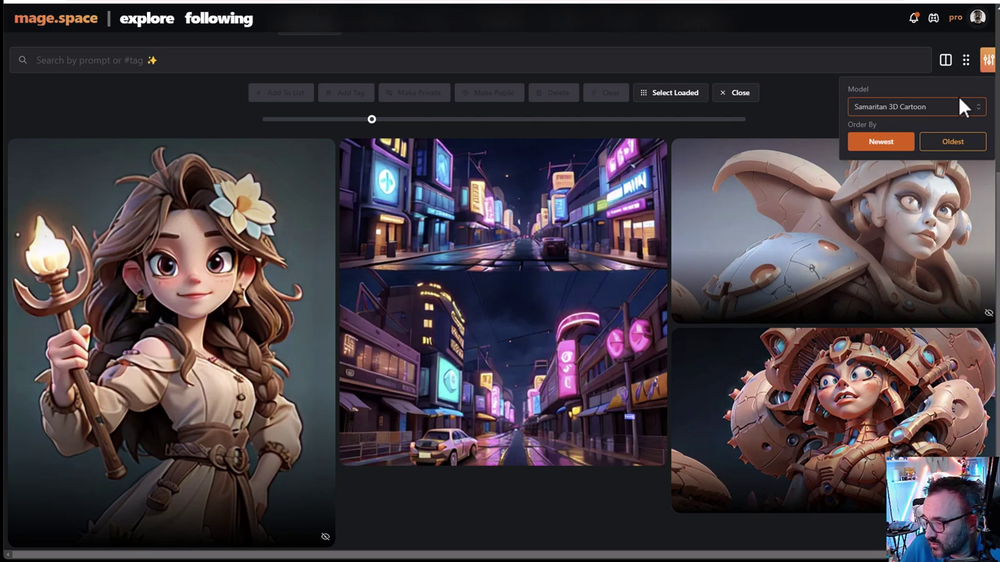
click(906, 113)
scroll(908, 148, down, 1)
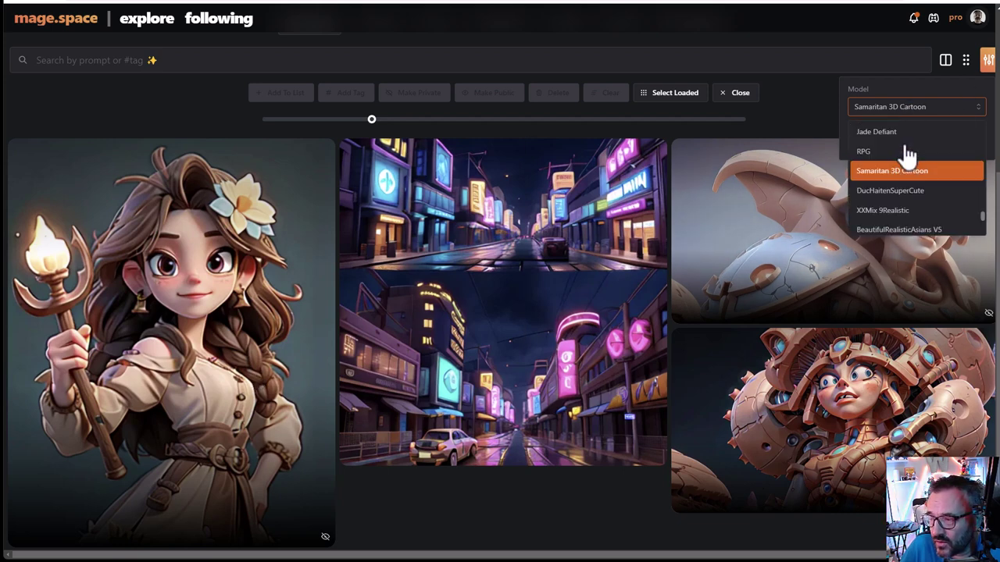
click(871, 191)
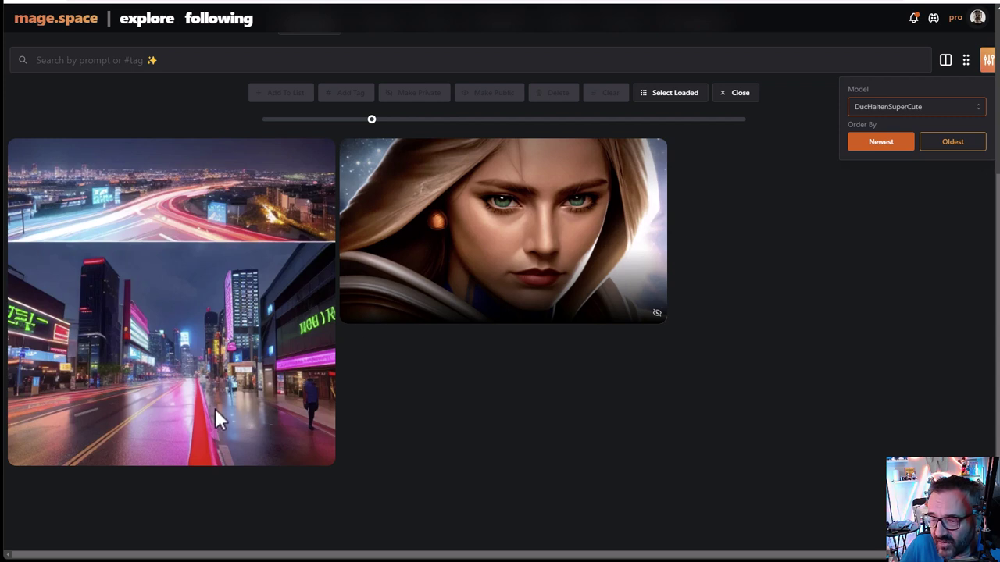
View the creations filtered by XXMix 9Realistic, and switch the model filter to BeautifulRealisticAsians V5.
click(910, 107)
scroll(905, 137, down, 1)
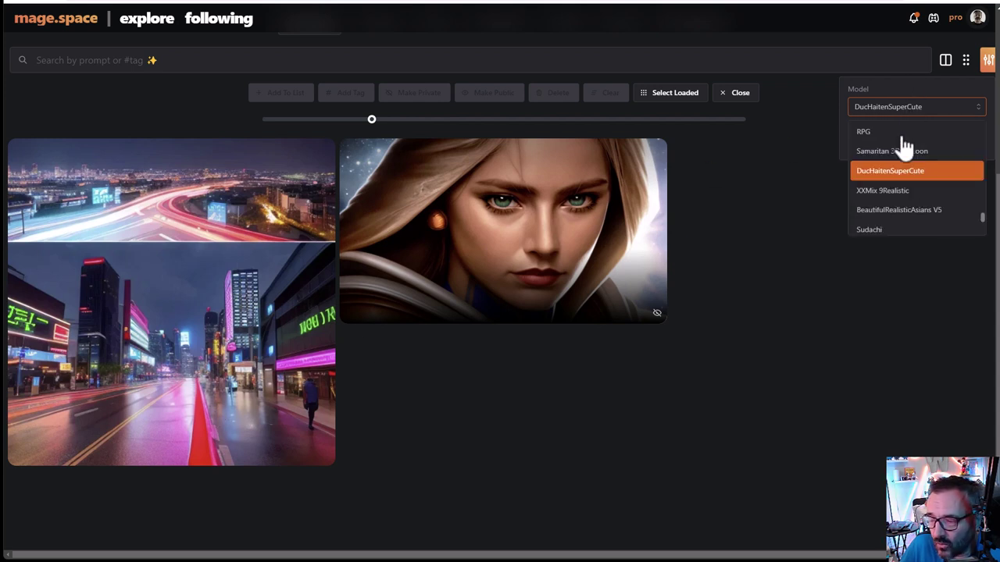
click(883, 191)
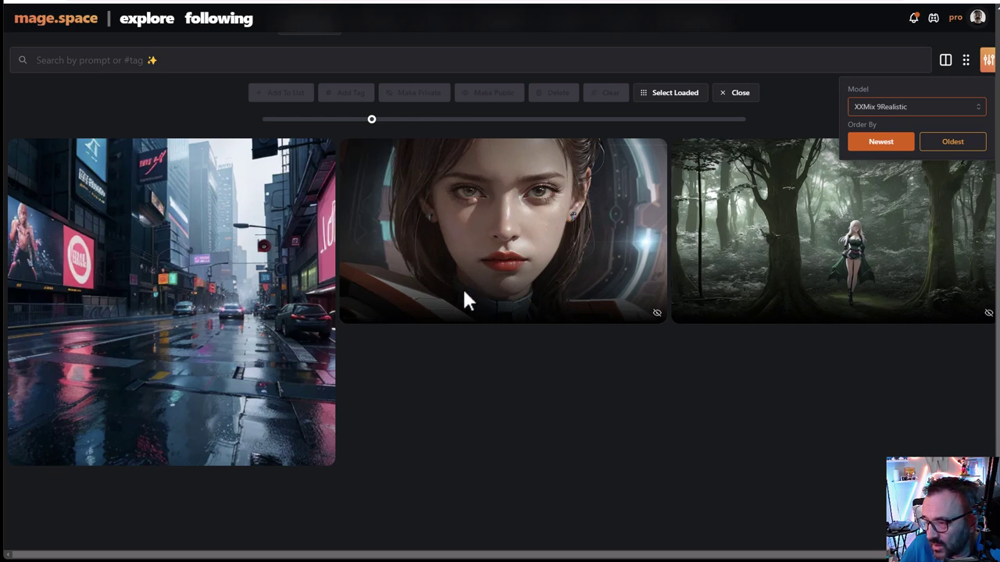
click(898, 110)
scroll(915, 156, up, 1)
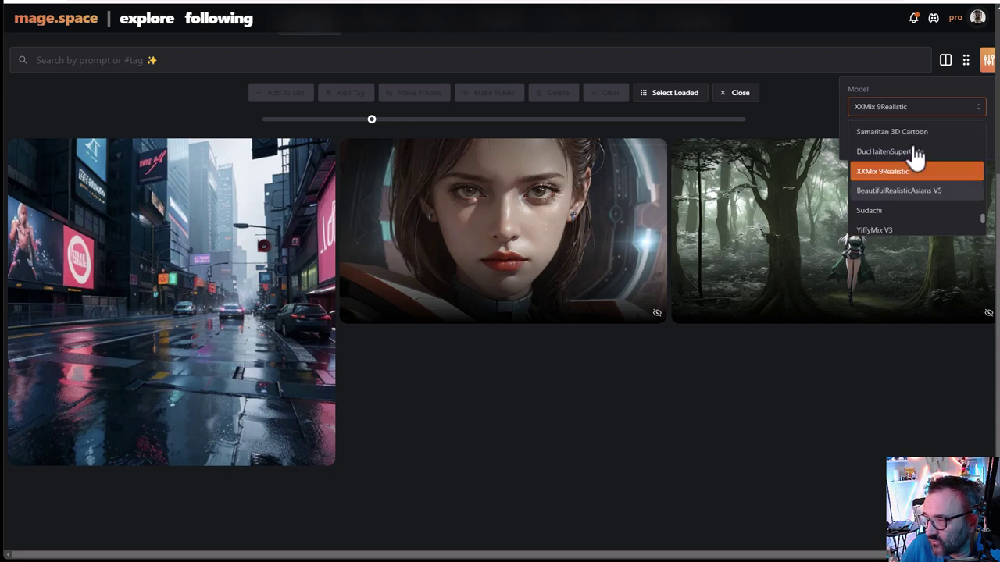
click(925, 192)
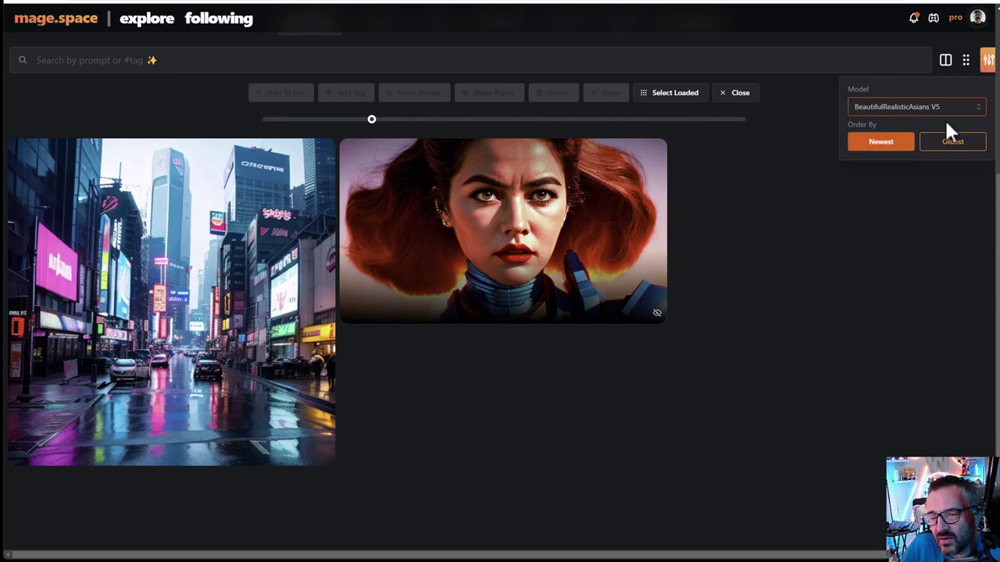
Set the model filter to Sudachi to view its city and comic-style portrait, and switch it to YiffyMix V3.
click(915, 110)
scroll(920, 161, down, 1)
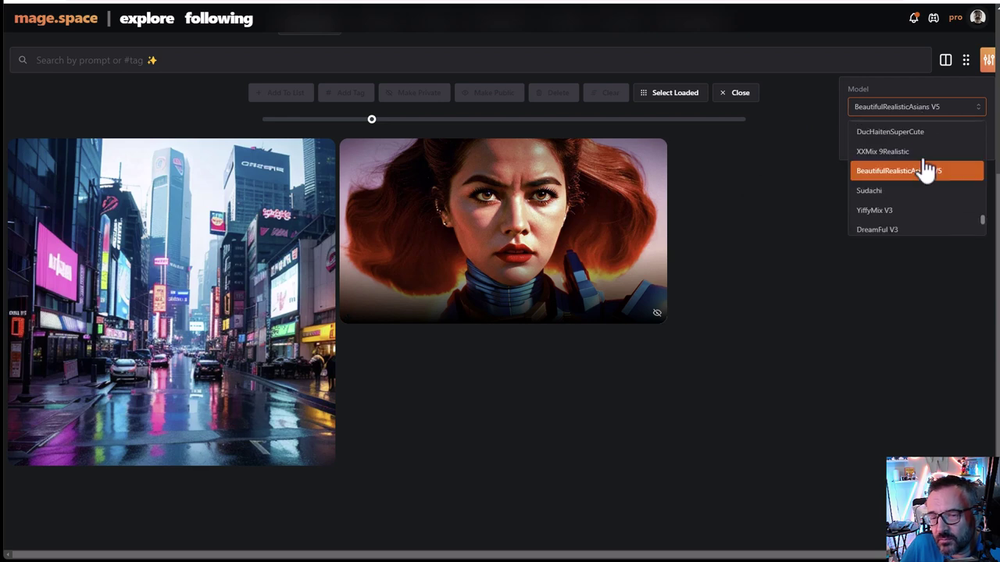
click(883, 196)
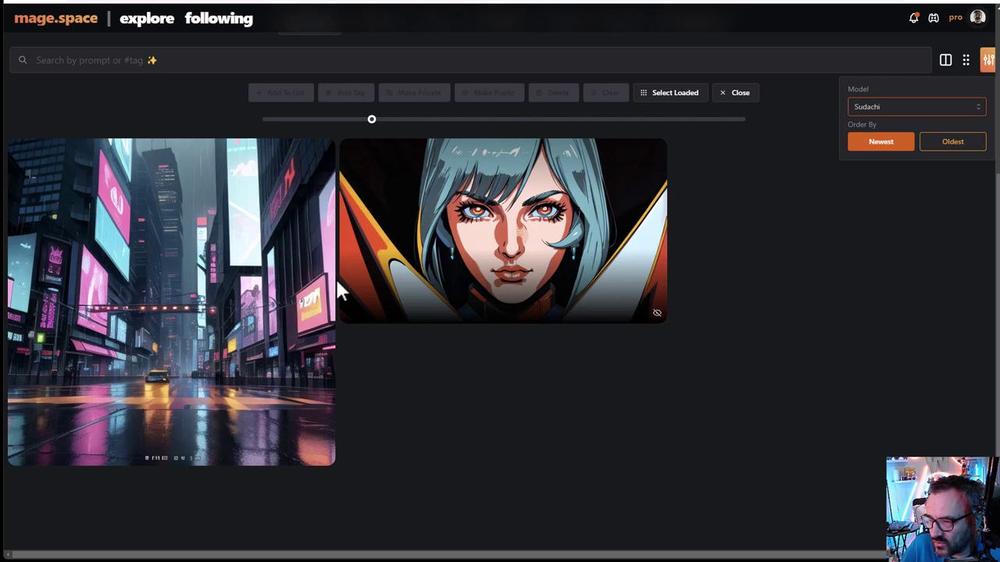
click(919, 113)
scroll(922, 156, down, 1)
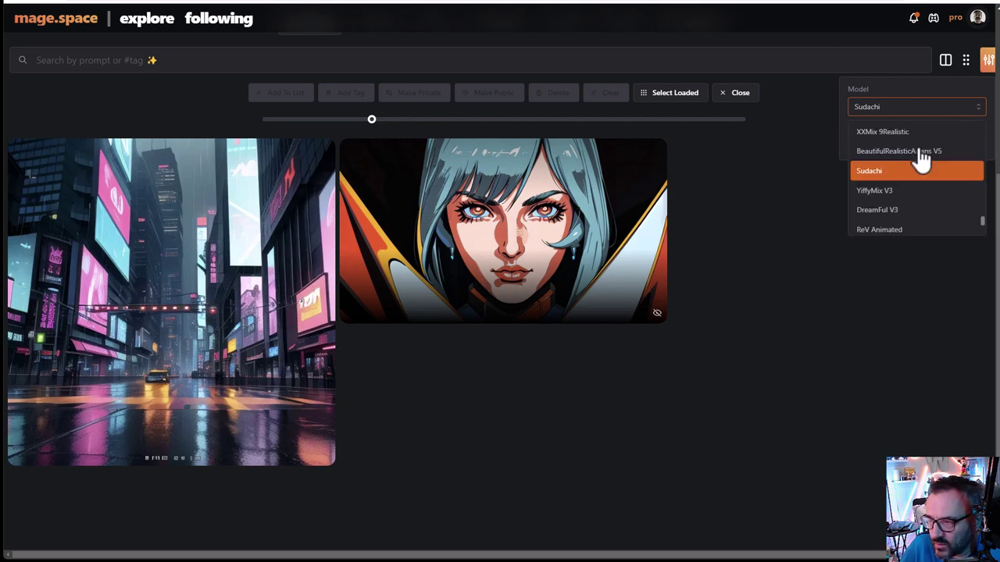
click(914, 192)
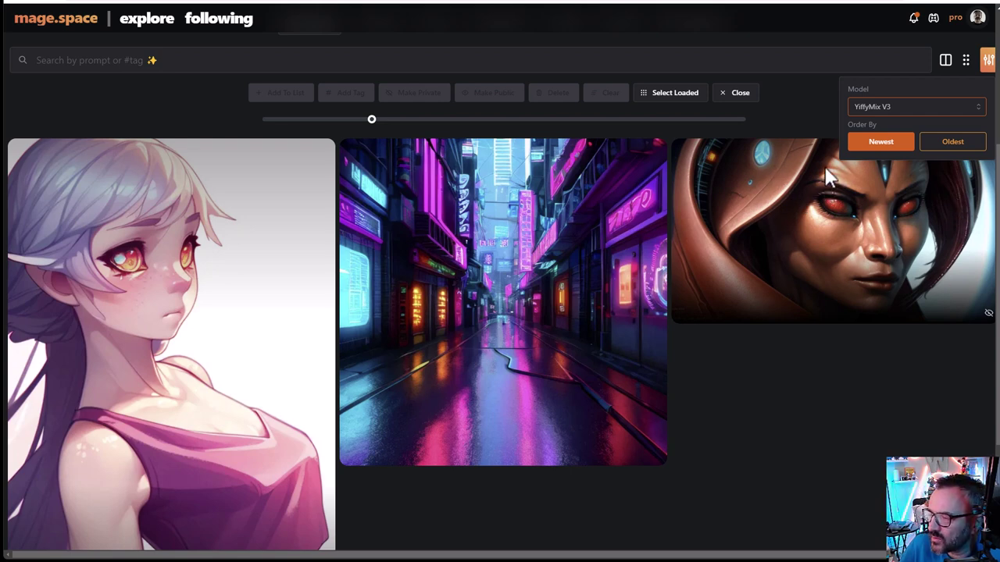
Filter the creations by DreamFul V3 to compare its city street and portrait, and switch the model filter to ReV Animated.
click(912, 110)
scroll(906, 172, down, 1)
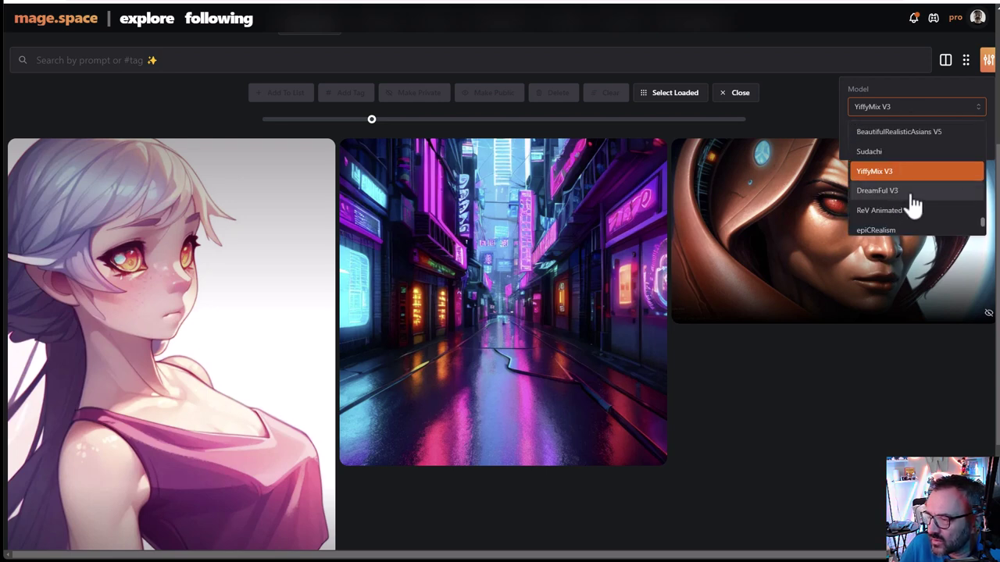
click(910, 193)
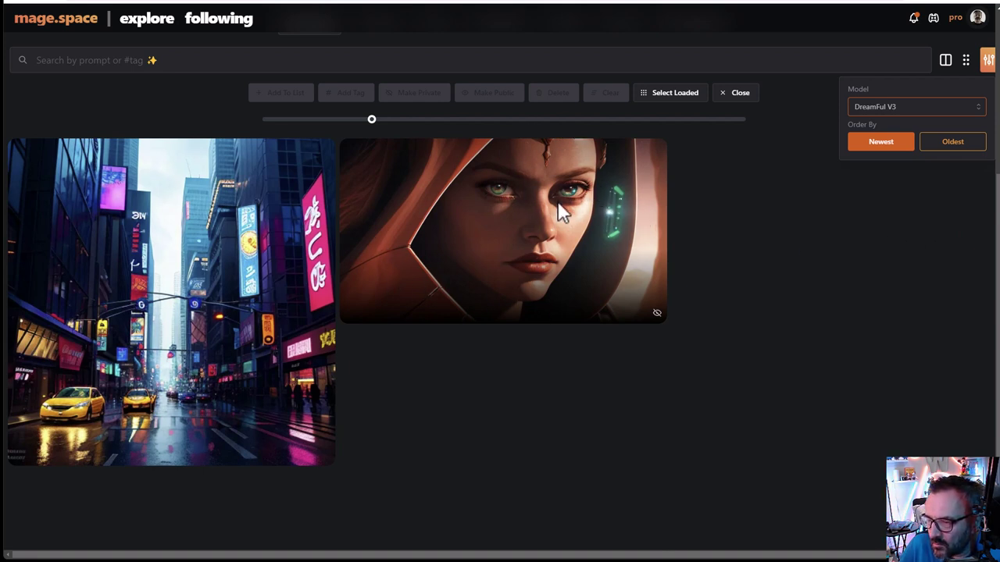
click(946, 108)
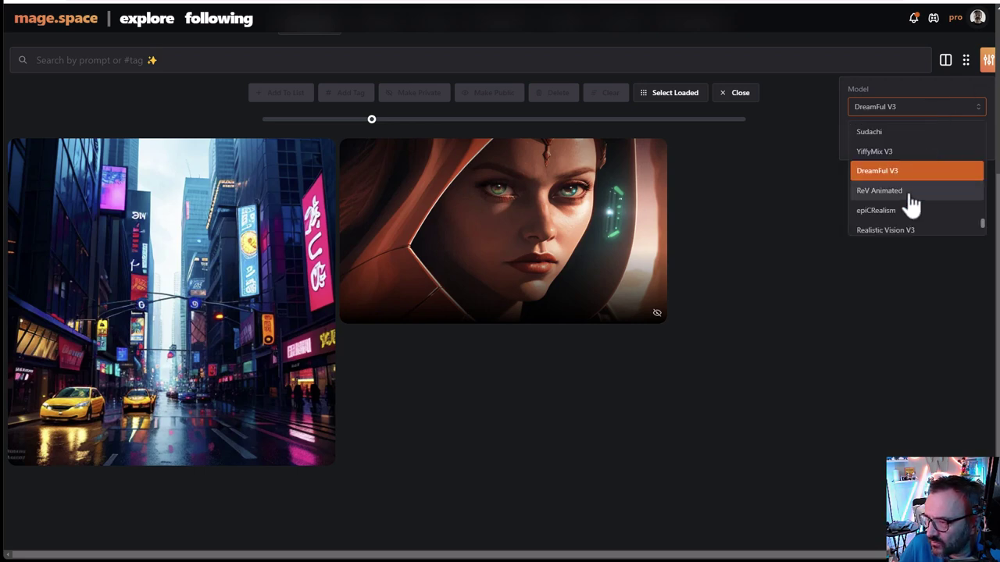
click(880, 190)
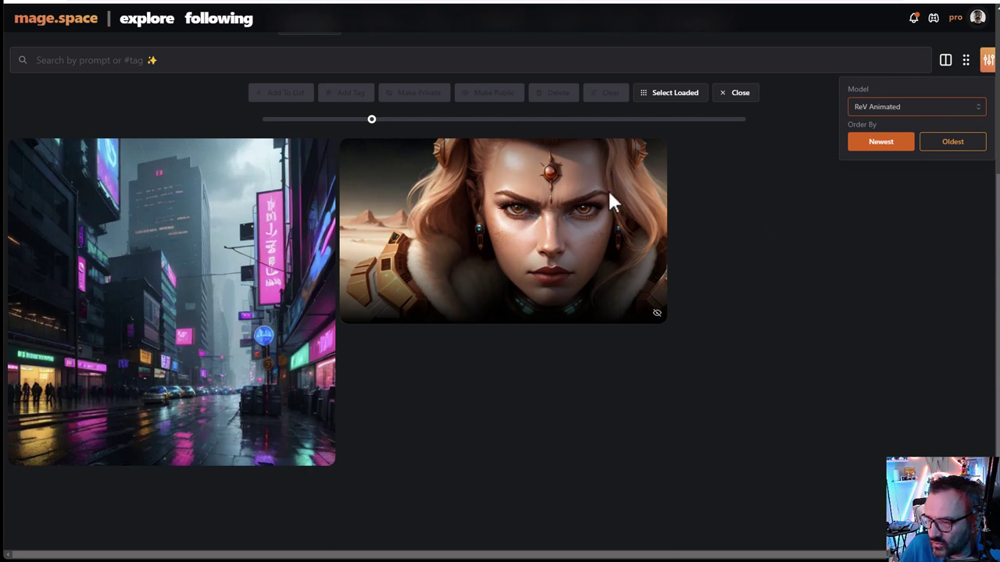
Switch the model filter from ReV Animated to epiCRealism to view its city street and portrait.
click(930, 108)
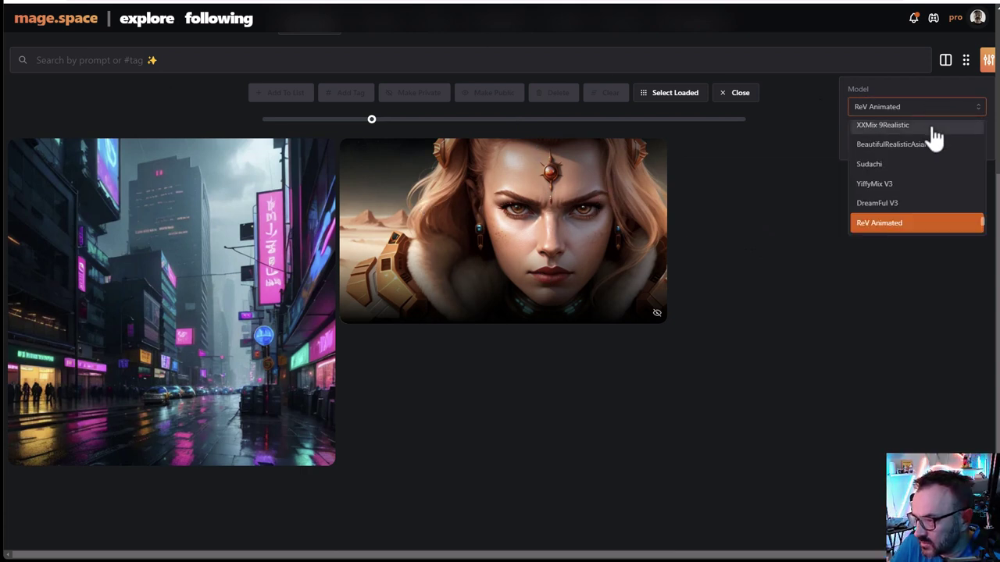
scroll(955, 179, down, 2)
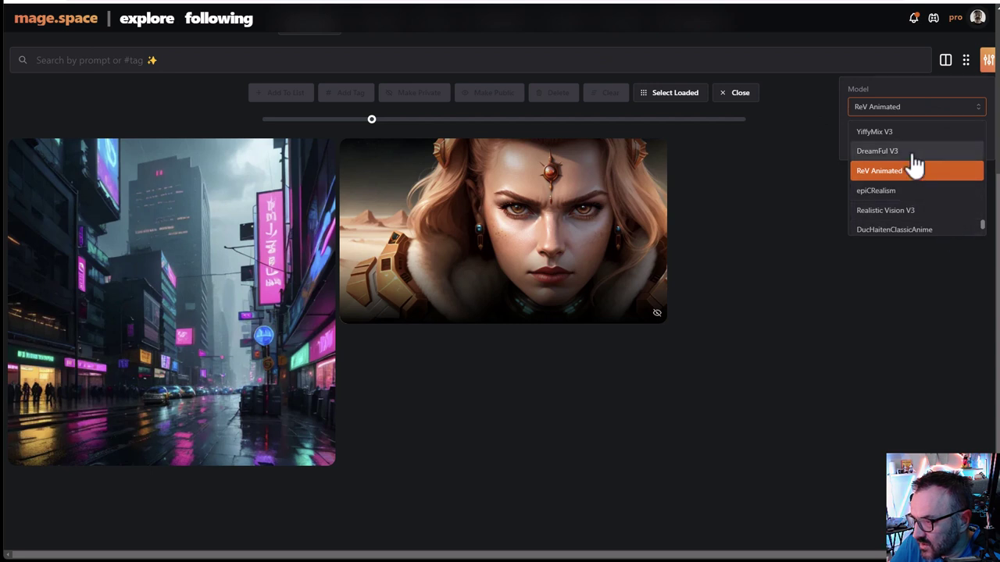
scroll(918, 189, down, 2)
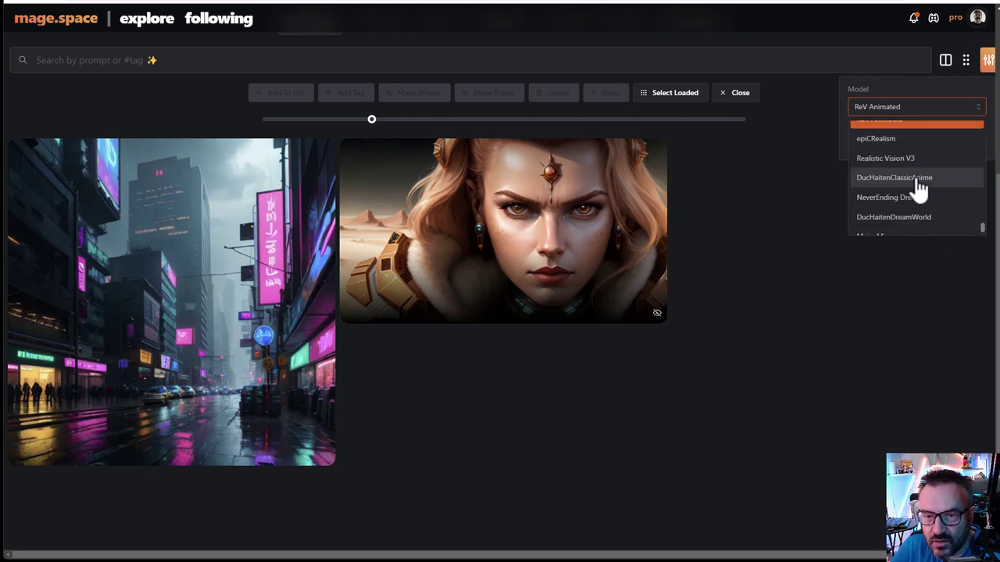
scroll(920, 189, up, 2)
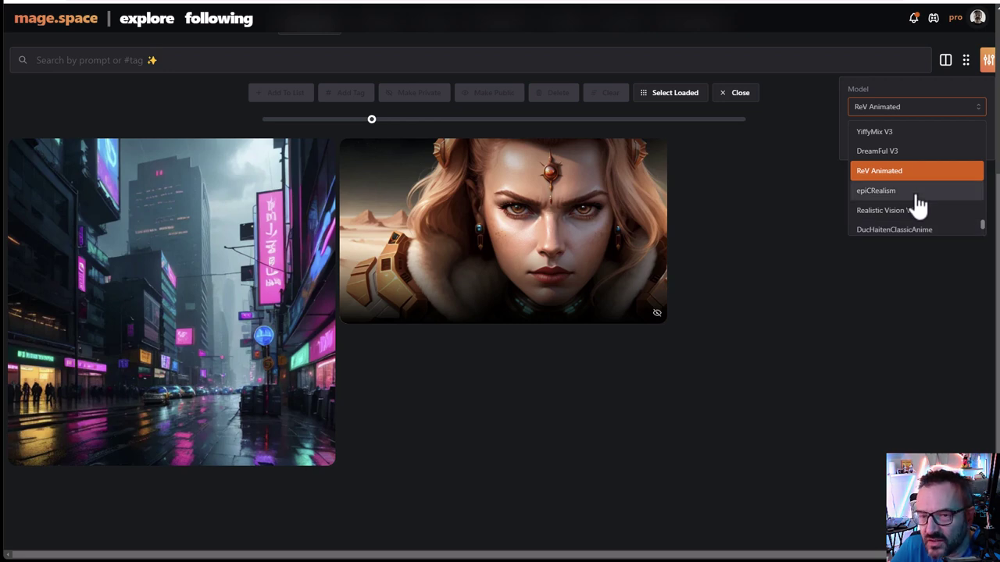
click(914, 190)
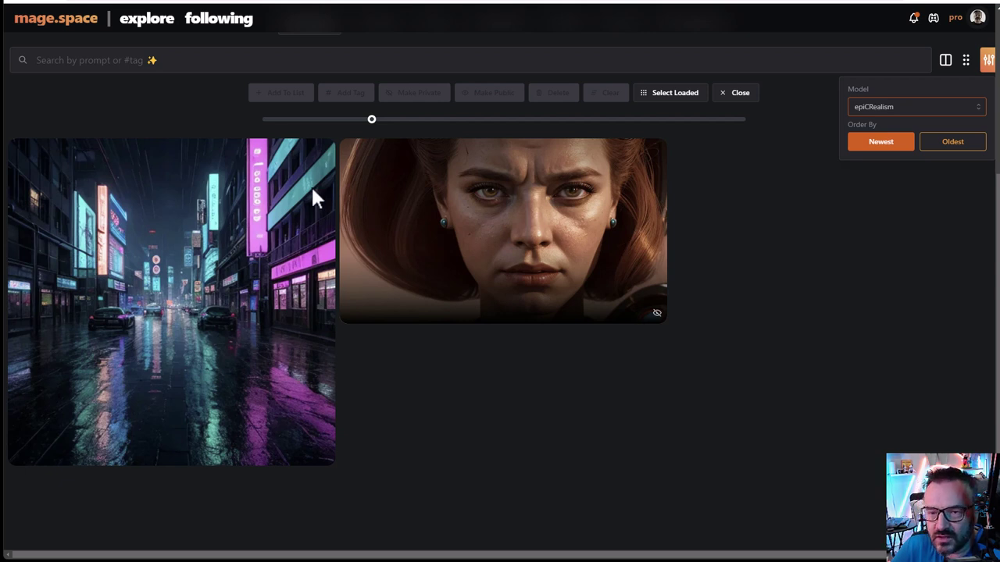
Filter the creations by Realistic Vision V3 to view its images, and switch the model filter to DucHaitenClassicAnime.
click(962, 111)
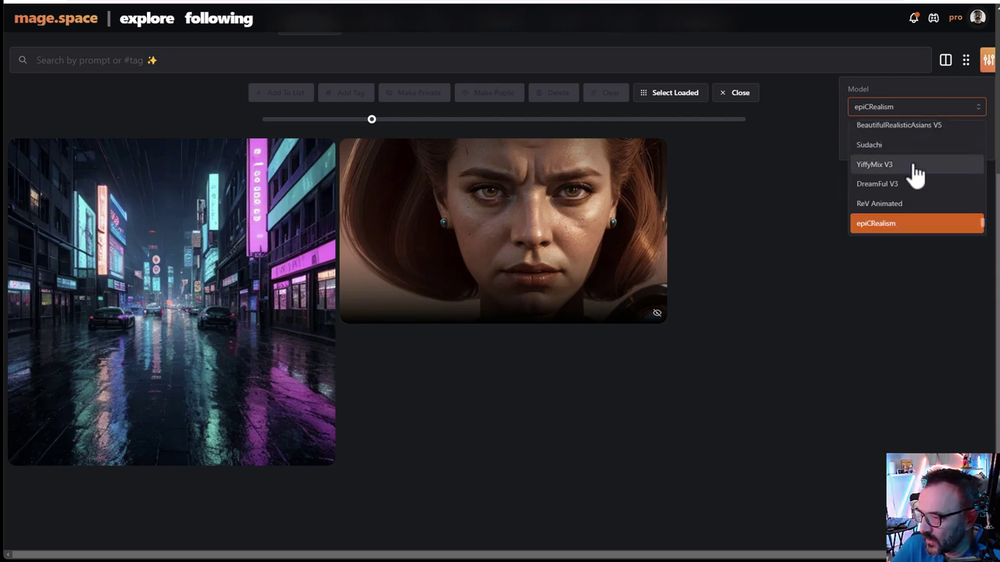
scroll(890, 178, down, 1)
click(881, 193)
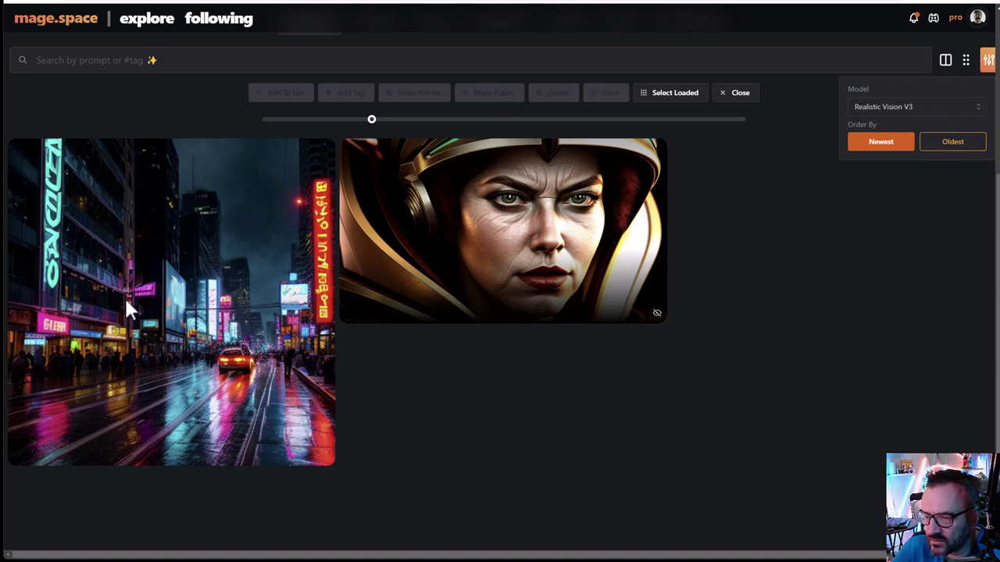
click(914, 110)
scroll(917, 192, down, 2)
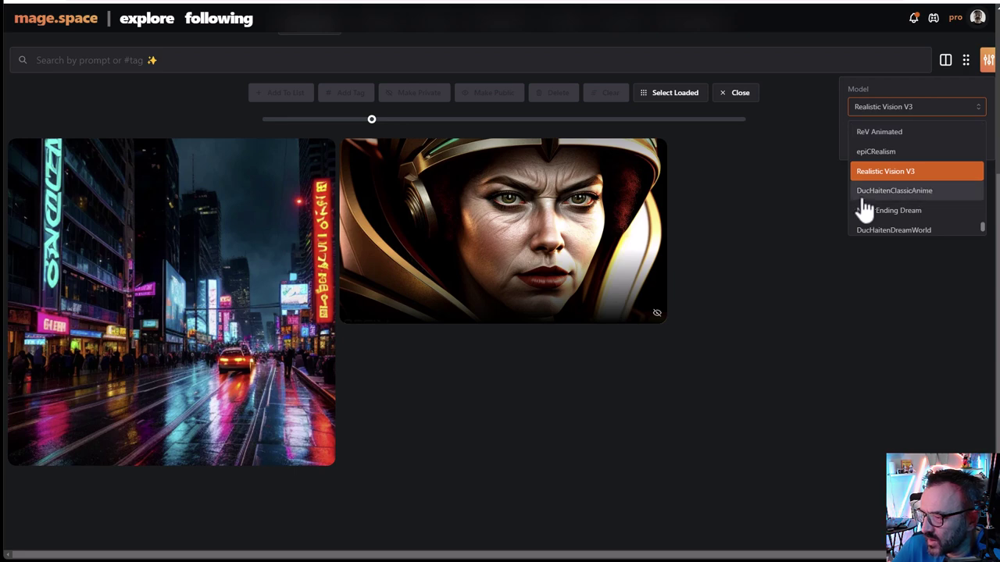
click(899, 191)
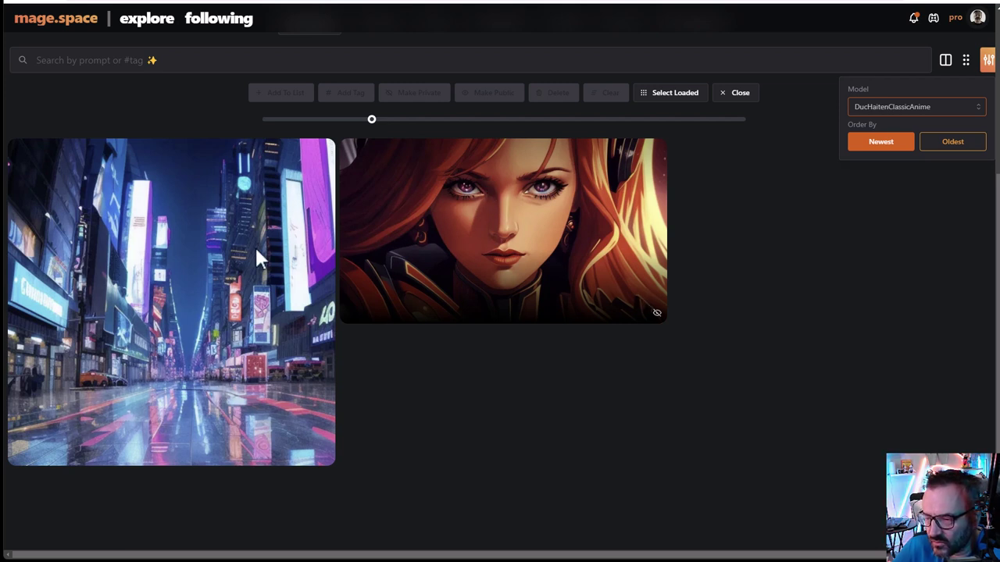
Set the model filter to NeverEnding Dream to examine its city and portrait, and switch it to DucHaitenDreamWorld.
click(915, 109)
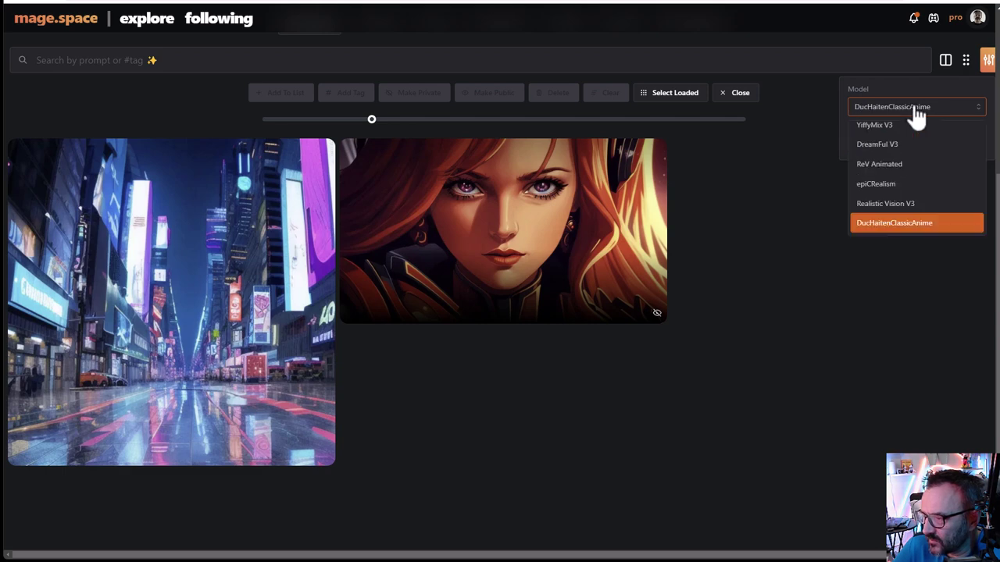
scroll(926, 151, down, 1)
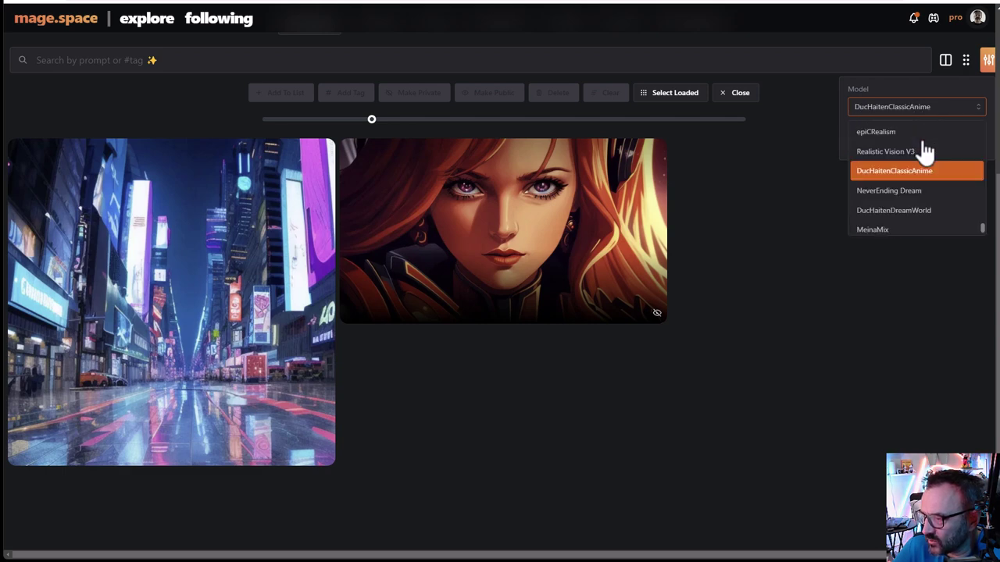
click(891, 190)
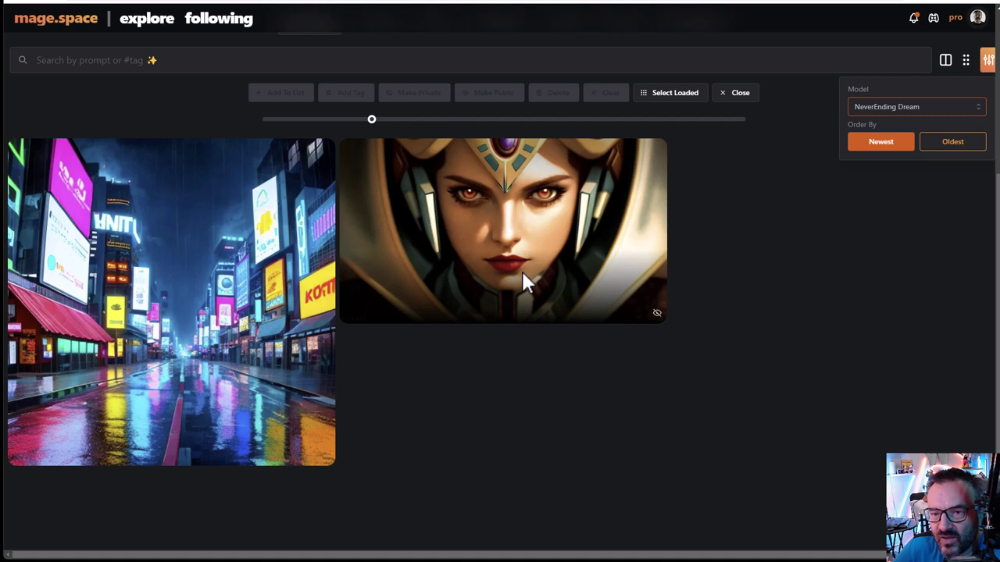
click(345, 132)
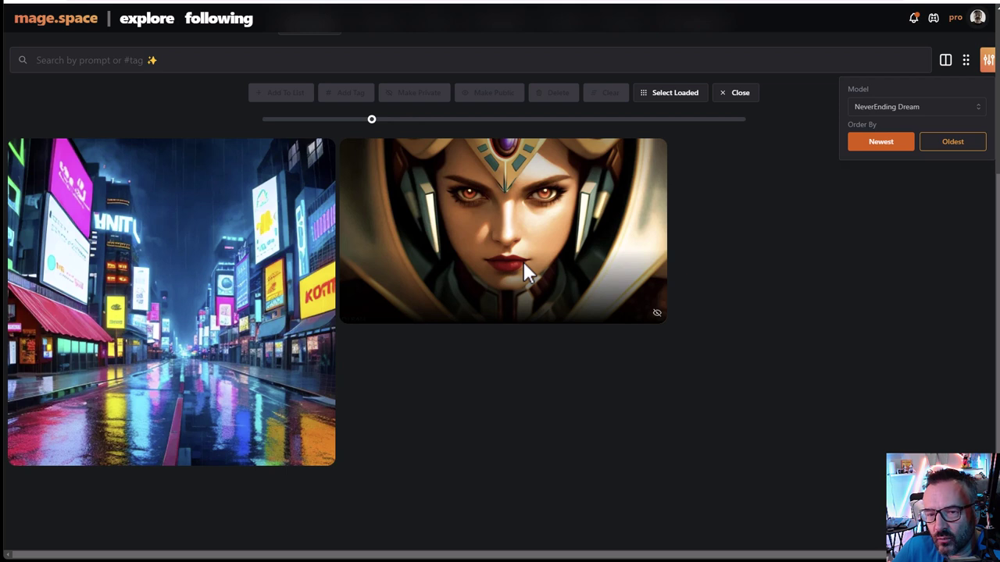
click(900, 108)
scroll(917, 148, down, 2)
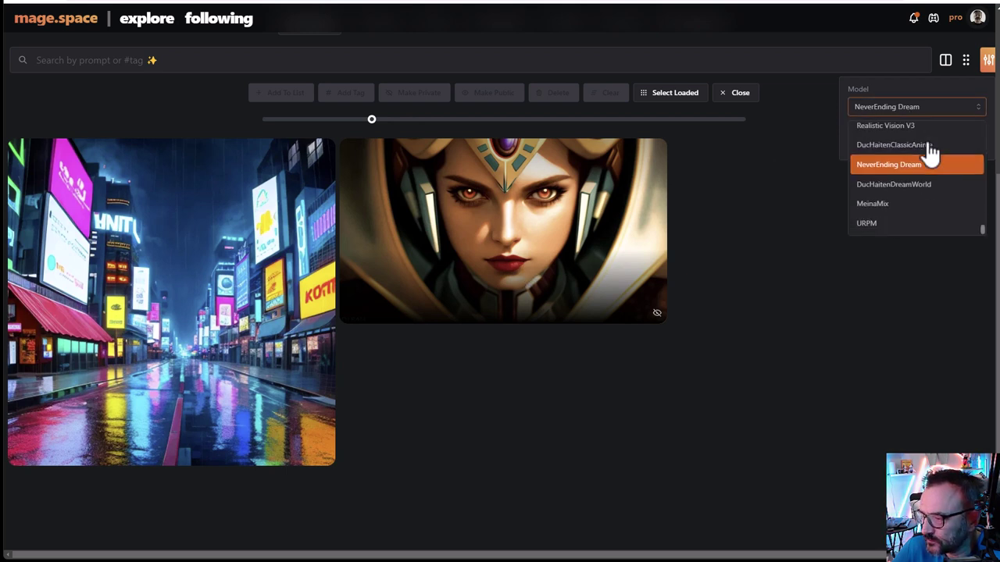
click(898, 184)
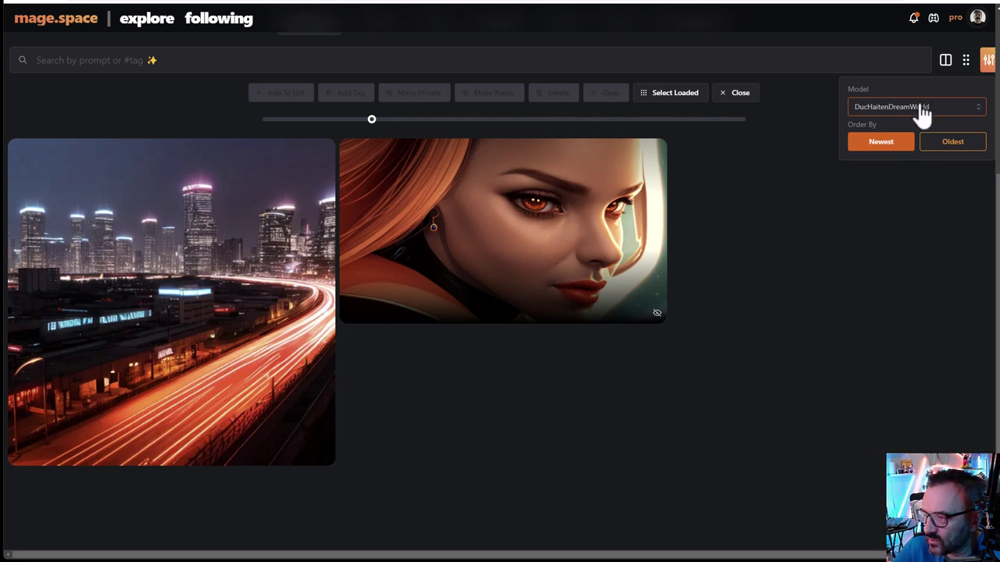
Filter the creations by MeinaMix to compare its city street and portrait.
click(896, 110)
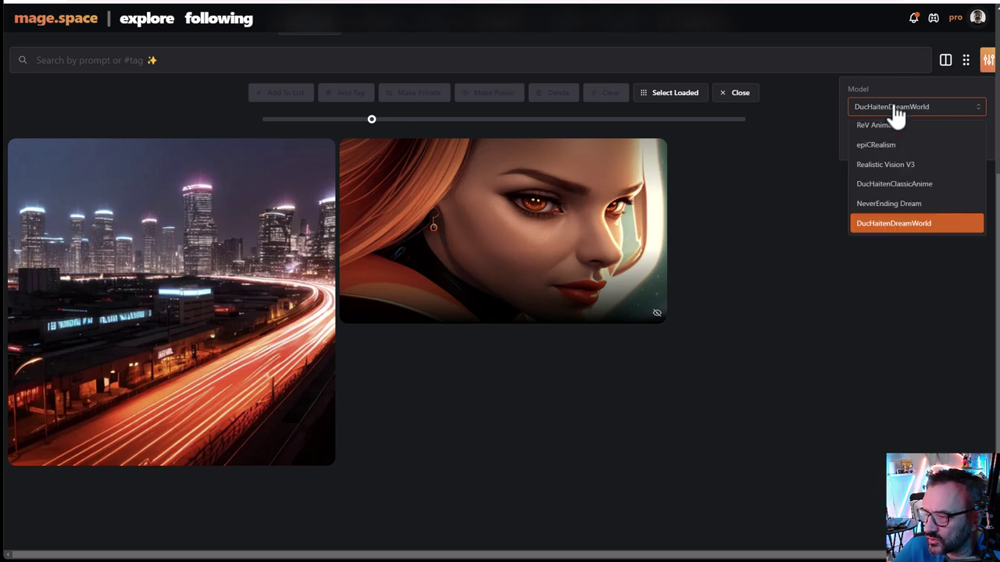
scroll(938, 195, down, 2)
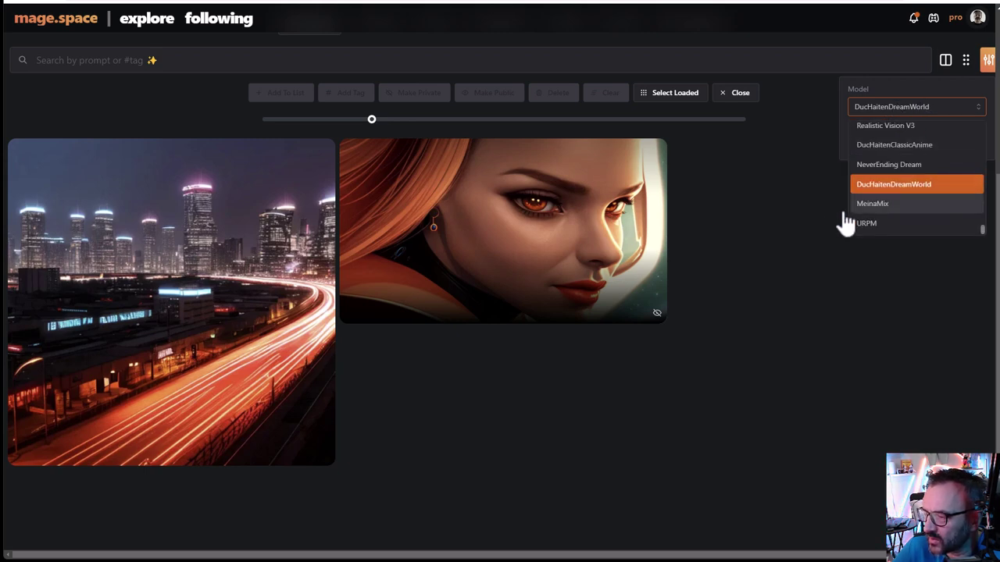
click(886, 205)
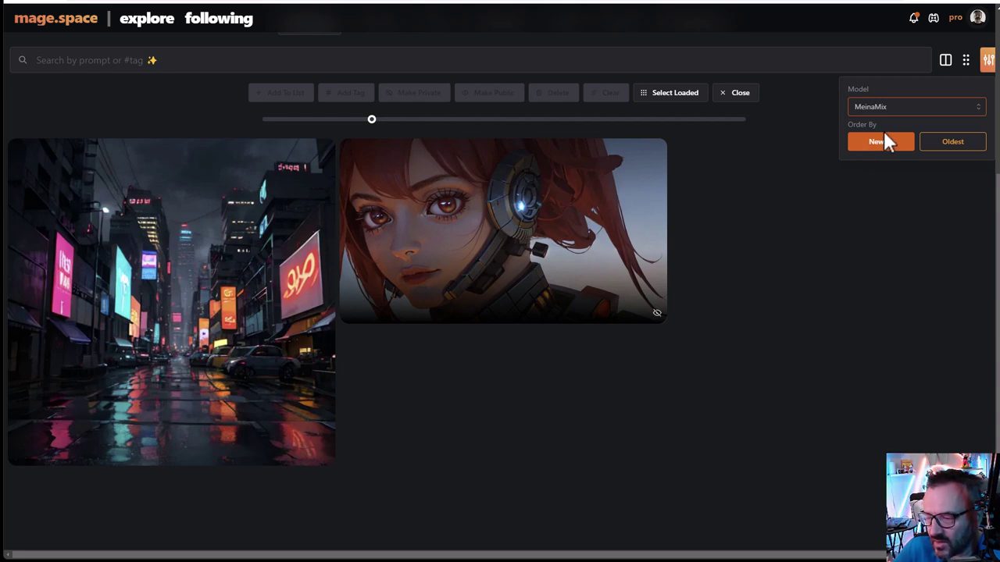
Set the model filter to URPM and look through all the creations made with it.
click(919, 109)
scroll(925, 156, down, 2)
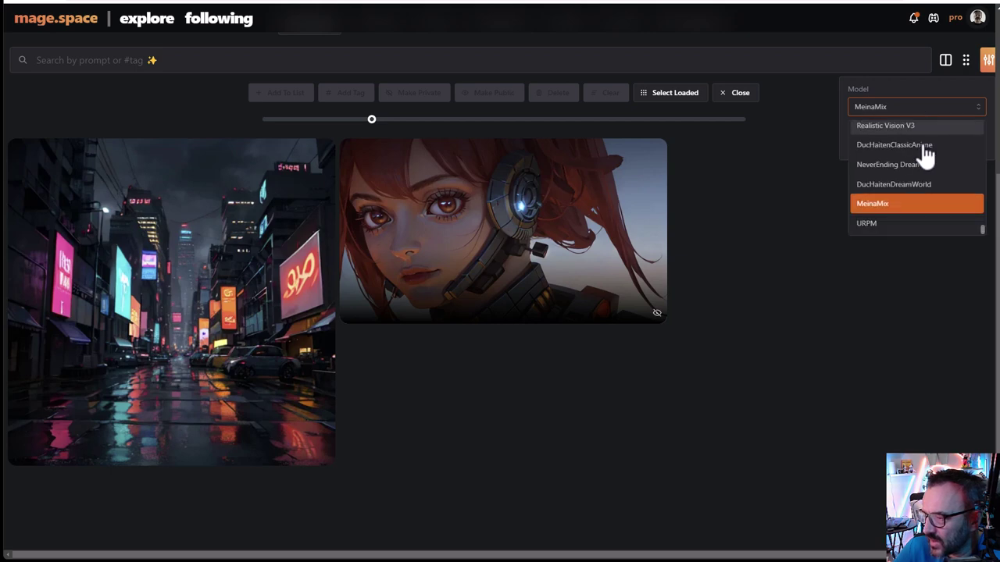
click(867, 224)
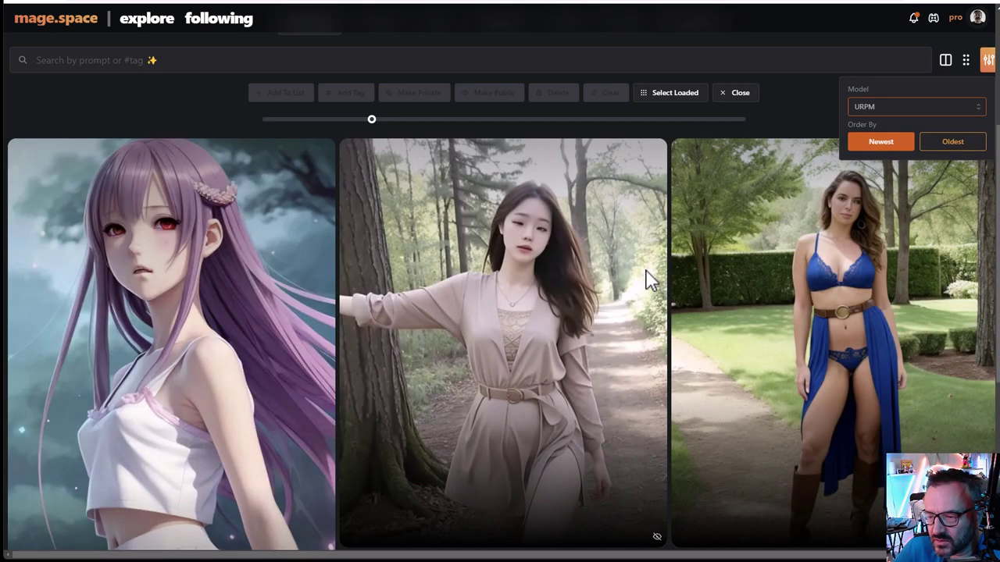
scroll(639, 274, down, 5)
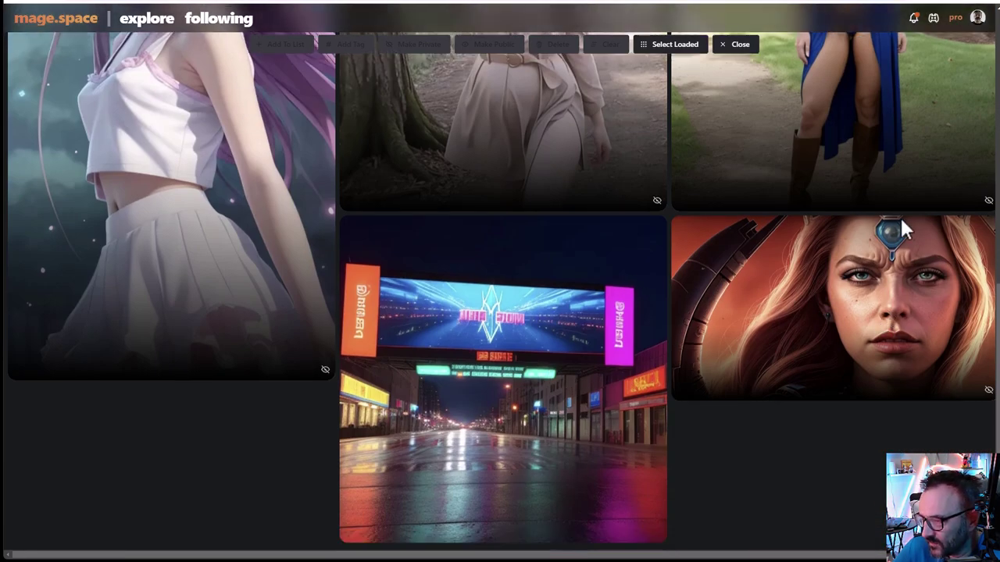
scroll(408, 292, up, 6)
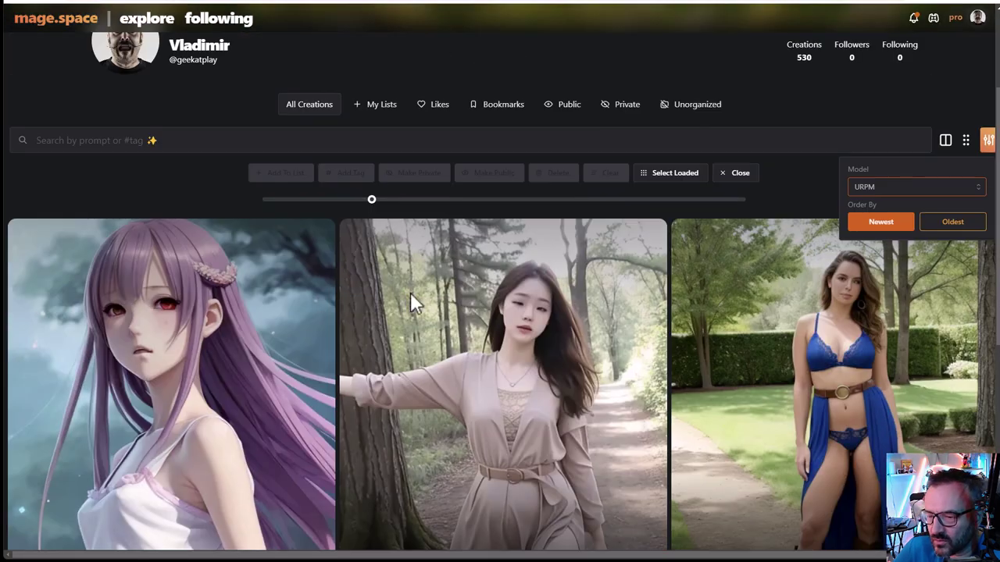
scroll(544, 320, down, 5)
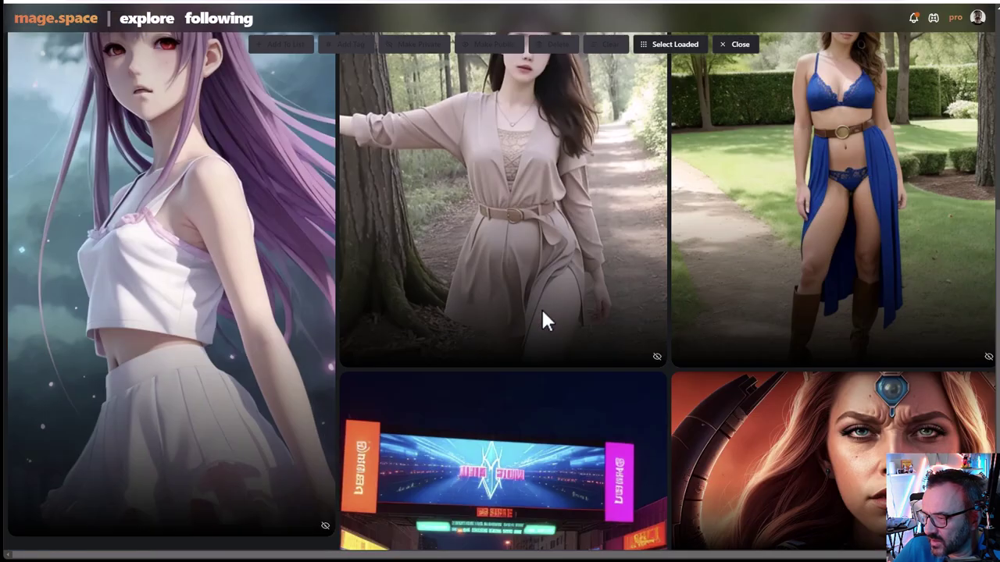
scroll(726, 289, up, 5)
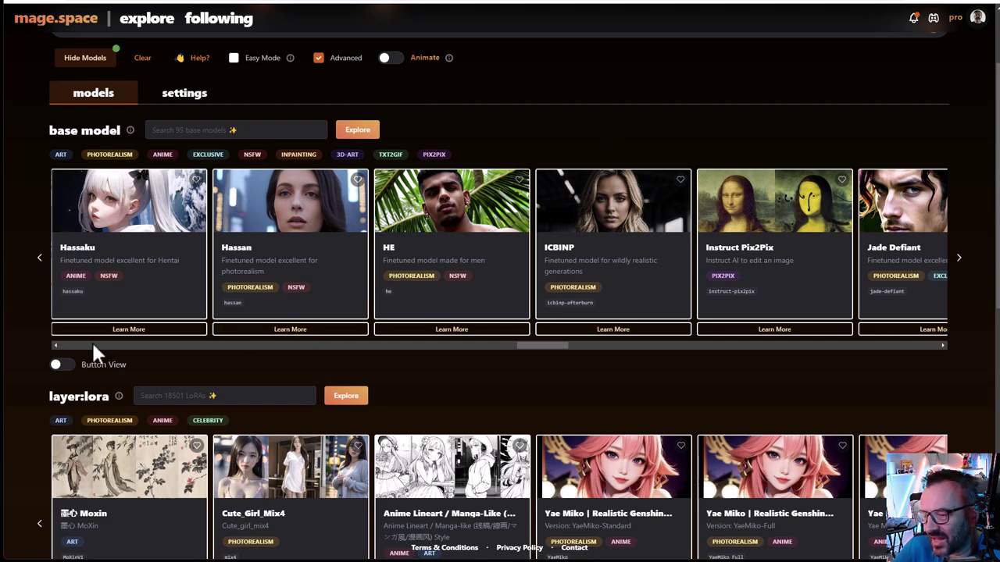
Review the base models from the start of their list, plus the LoRA, textual inversion and ControlNet choices on the mage.space creation page.
drag(548, 345, 21, 347)
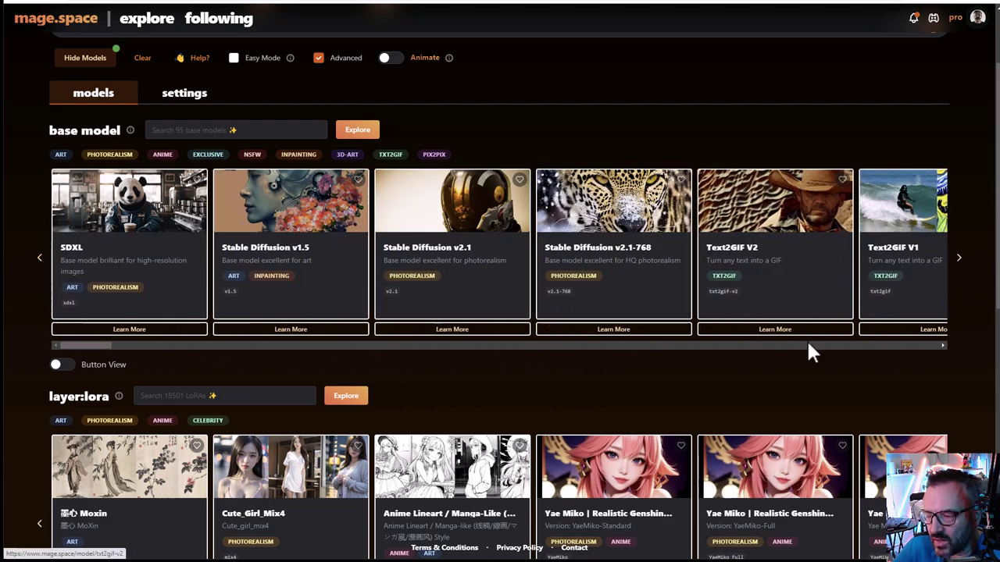
scroll(922, 330, down, 2)
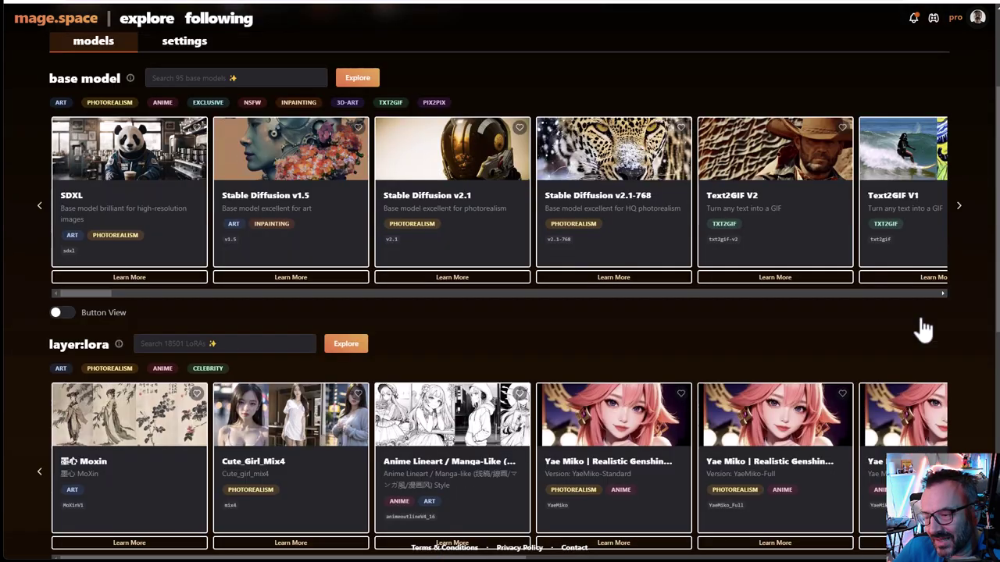
scroll(574, 359, down, 1)
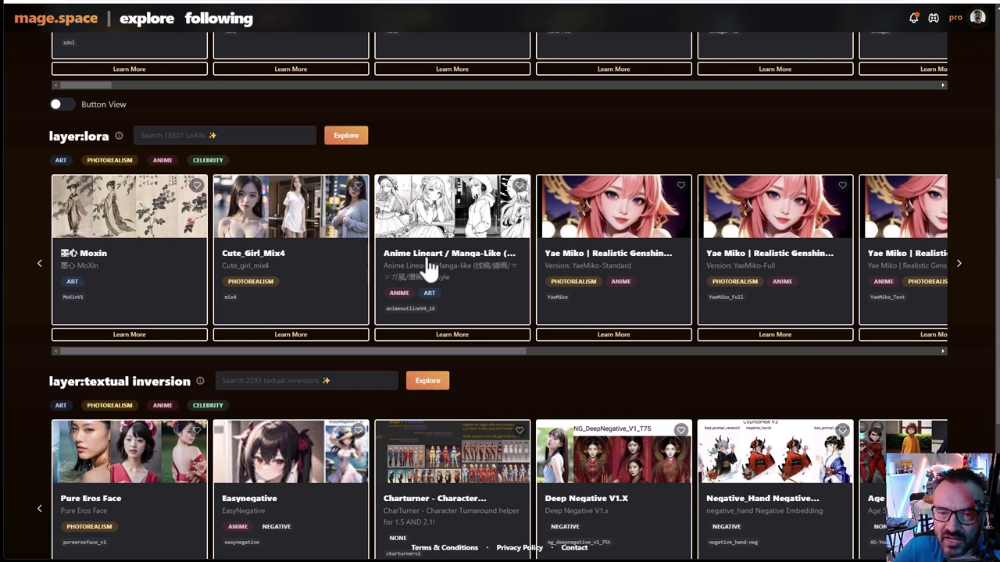
scroll(429, 266, down, 1)
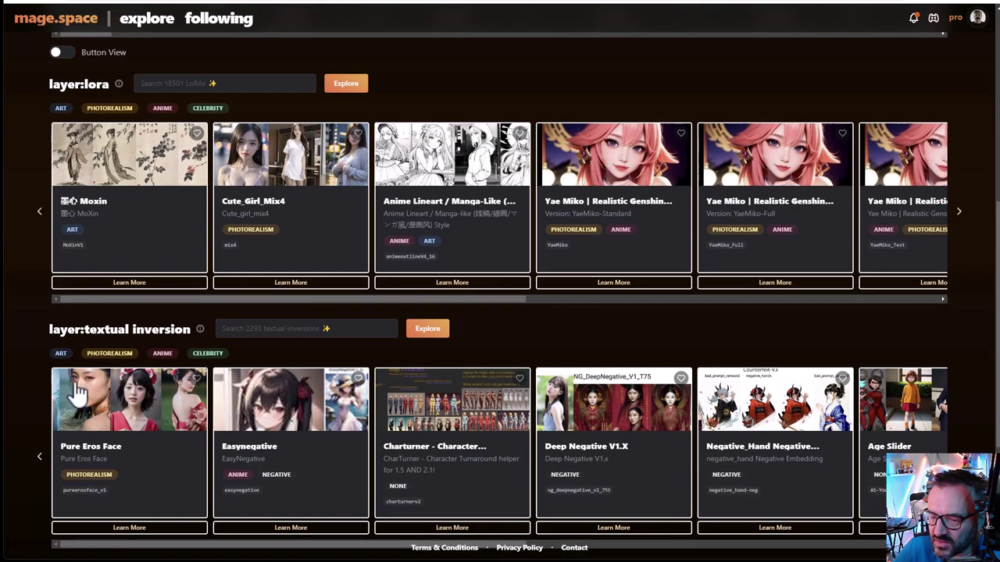
scroll(546, 351, down, 1)
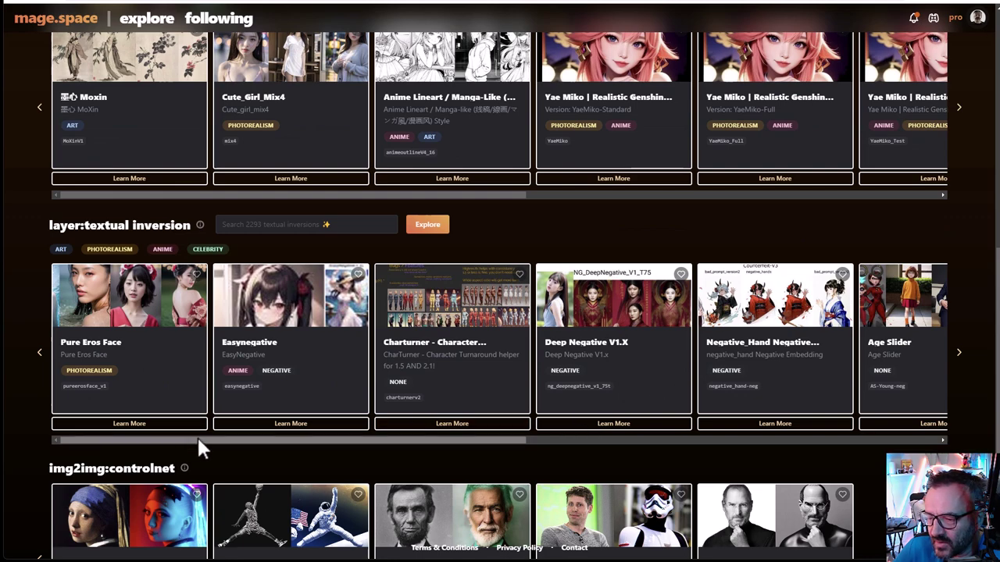
drag(133, 453, 654, 442)
click(387, 452)
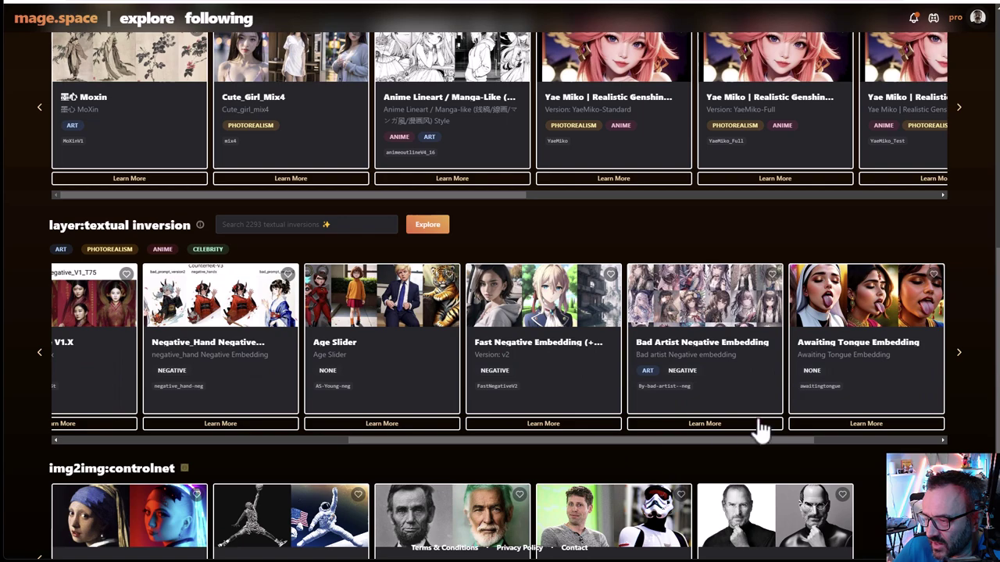
scroll(628, 414, down, 2)
scroll(322, 309, up, 9)
scroll(467, 86, up, 1)
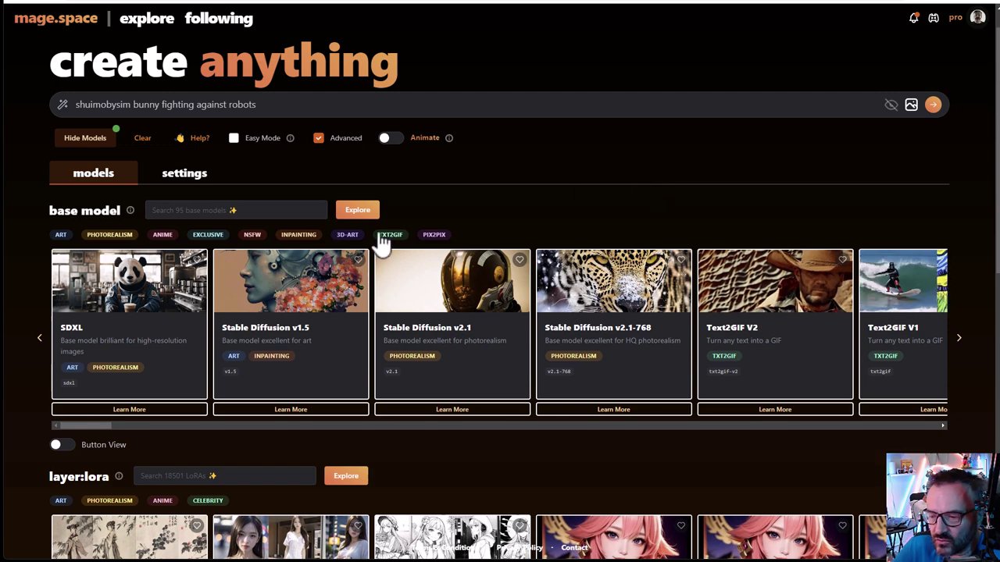
Look further along the base models to Aether Lux and AnyLoRA, and switch to the Civitai model gallery.
drag(86, 433, 141, 430)
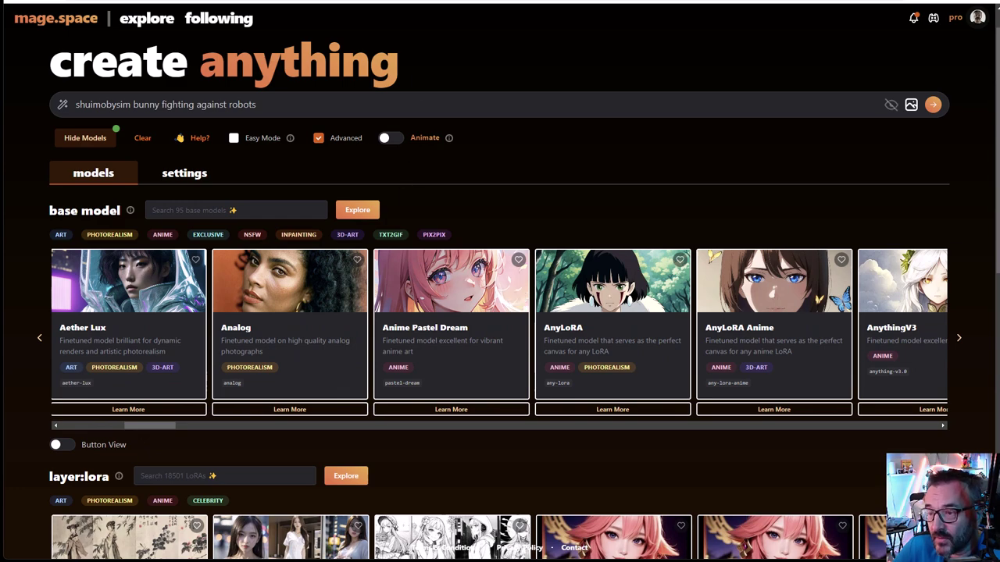
key(ctrl+Tab)
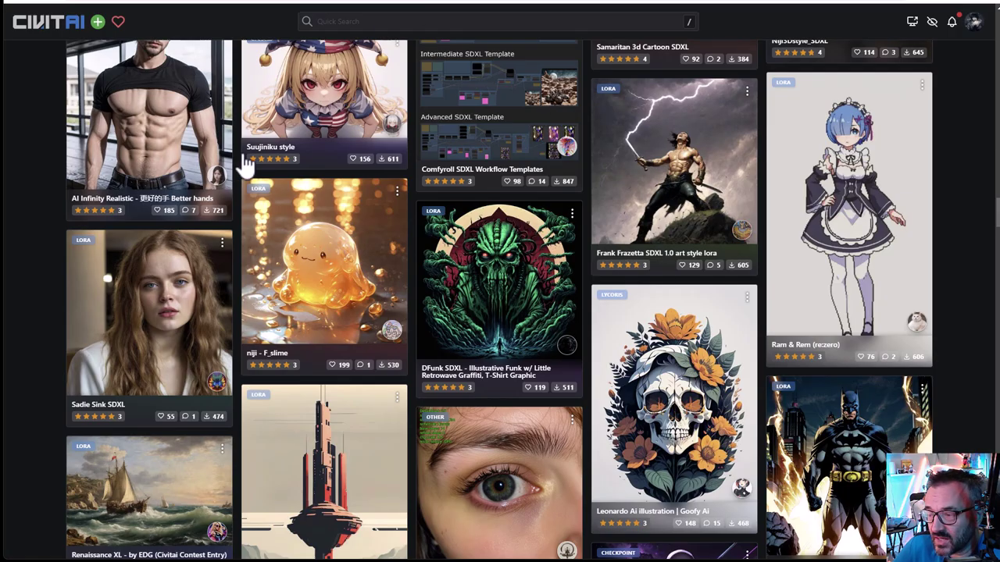